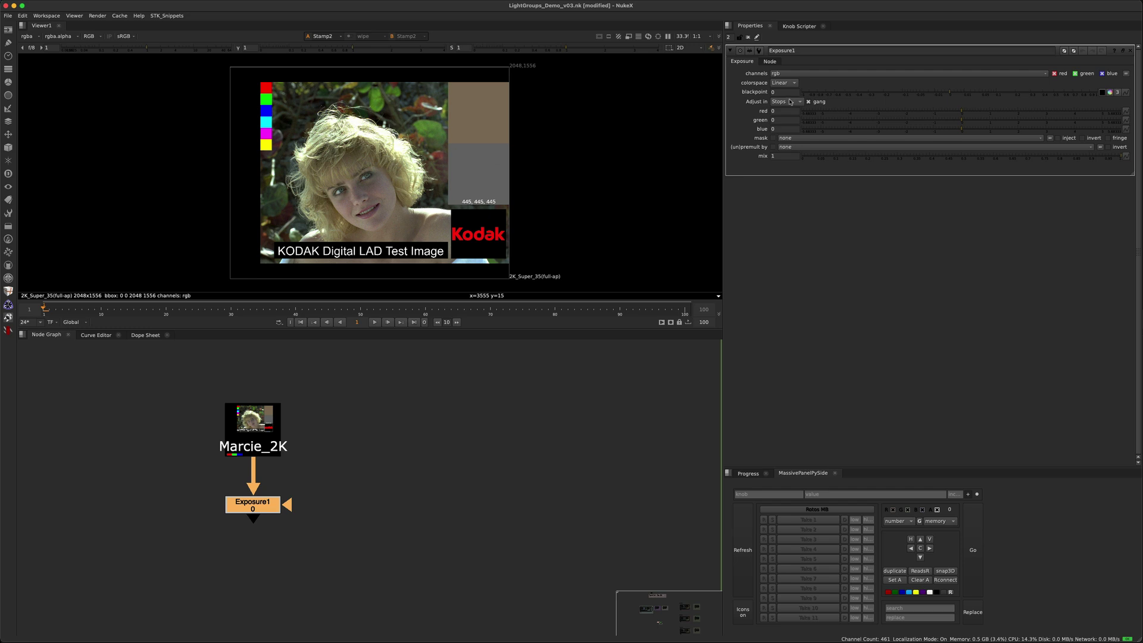
# - Show Exposure1 in the viewer and raise its ganged exposure through 1, 2 and 3 stops
pyautogui.press('1')
pyautogui.doubleClick(789, 112)
pyautogui.write('1')
pyautogui.press('Return')
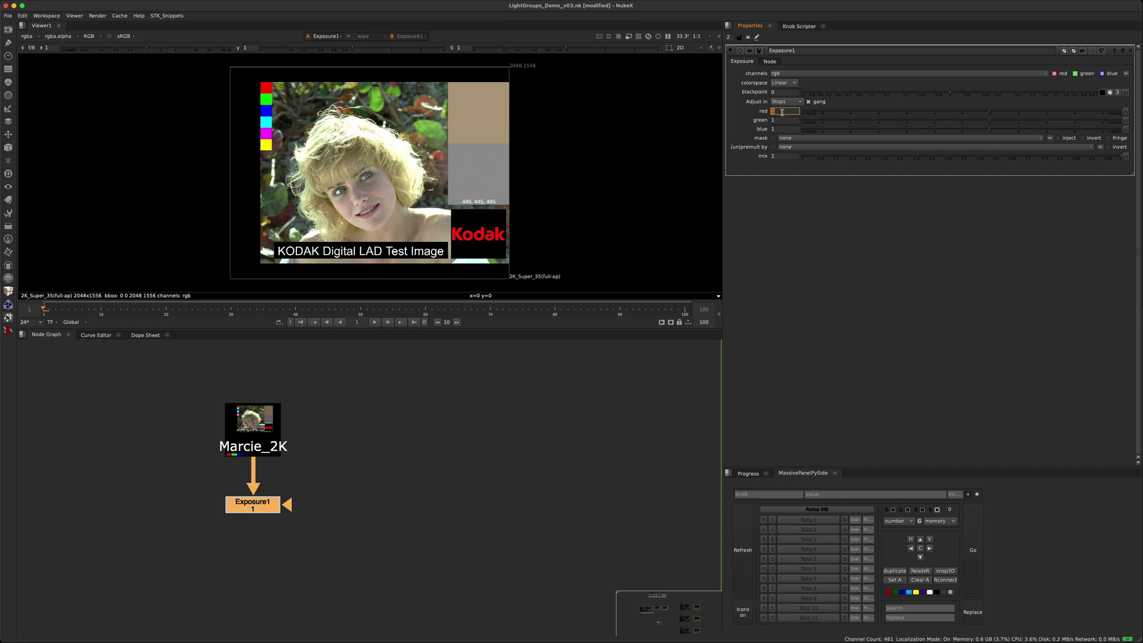
pyautogui.press('Up')
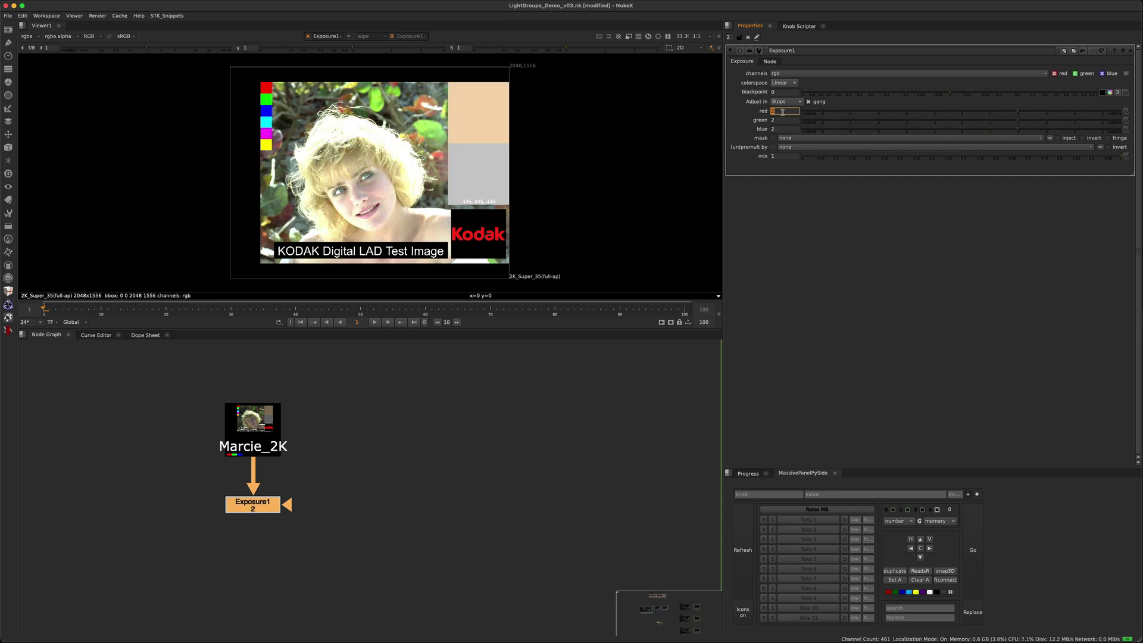
pyautogui.press('Up')
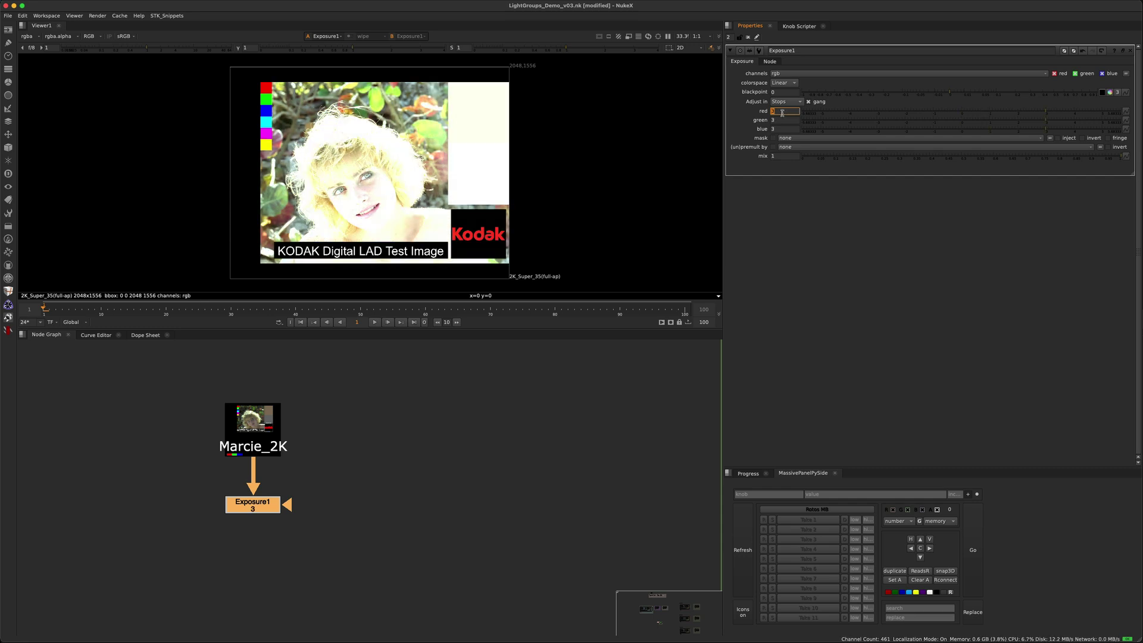
# - Reset Exposure1 to 0 stops and darken it one stop at a time to -2
pyautogui.write('0')
pyautogui.press('Return')
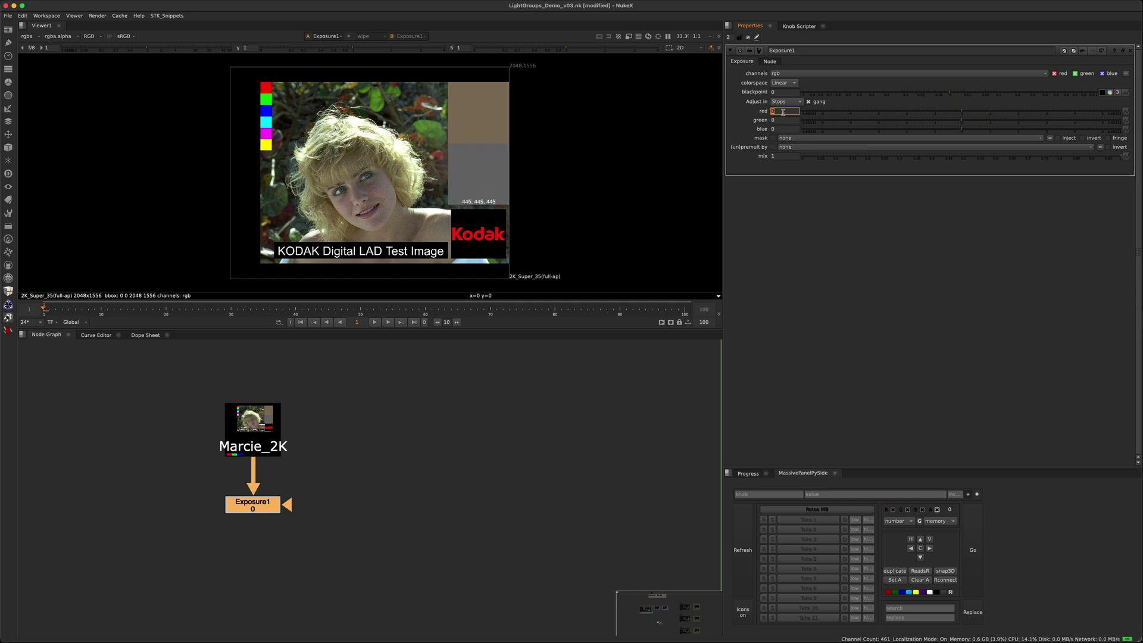
pyautogui.press('Down')
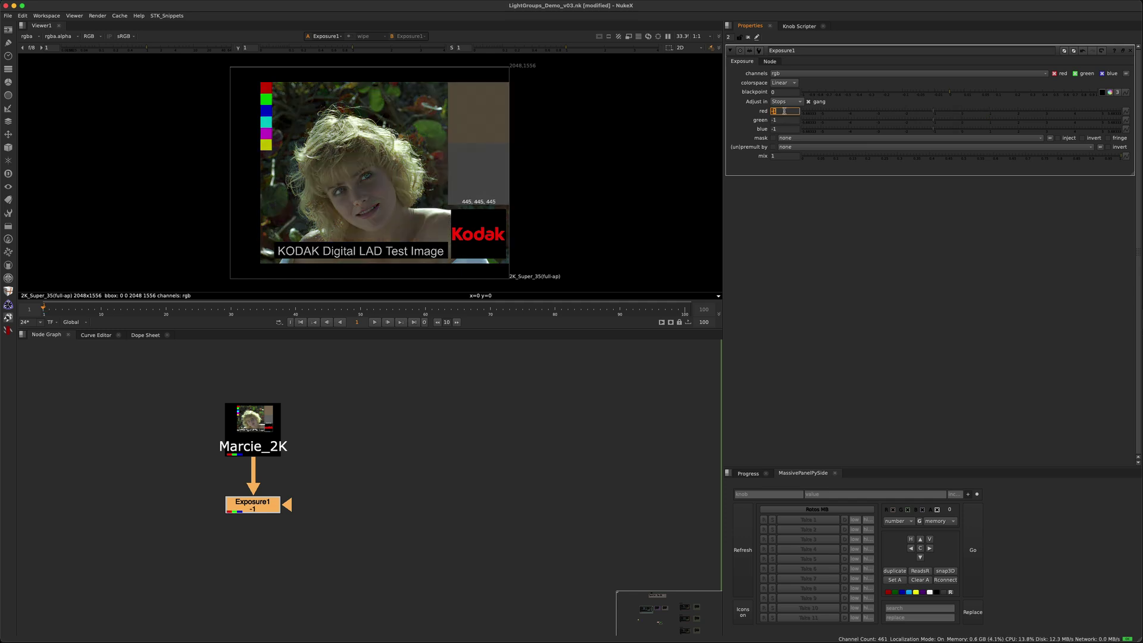
pyautogui.press('Down')
pyautogui.press('Down')
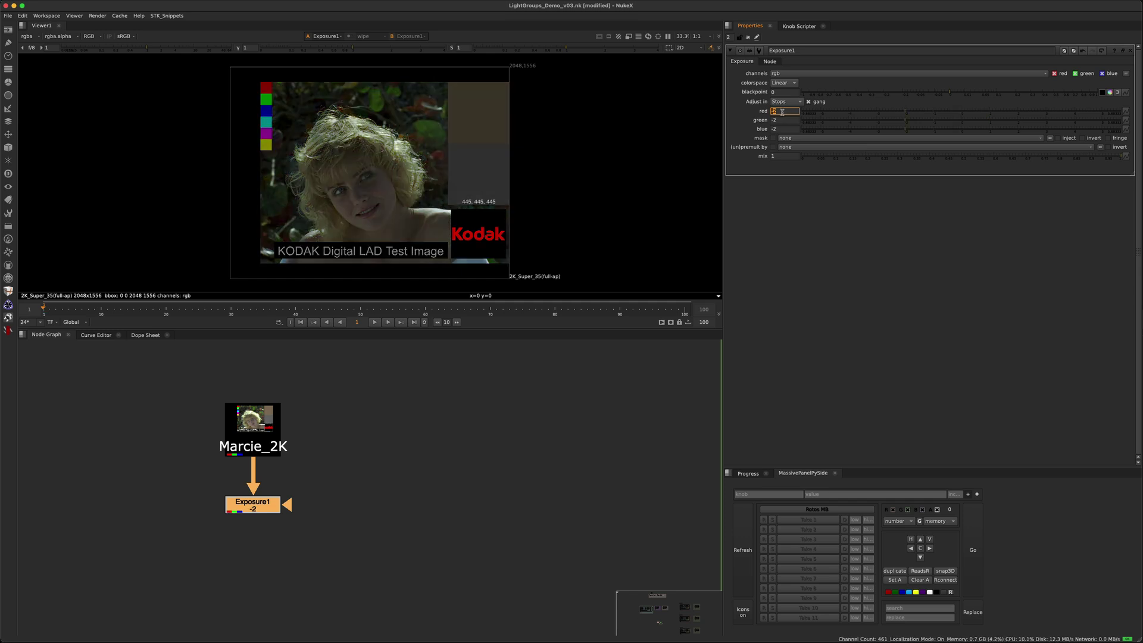
# - Try Exposure1 at 2 and 1 stops, reset it to 0, and deselect the node
pyautogui.write('2')
pyautogui.press('Return')
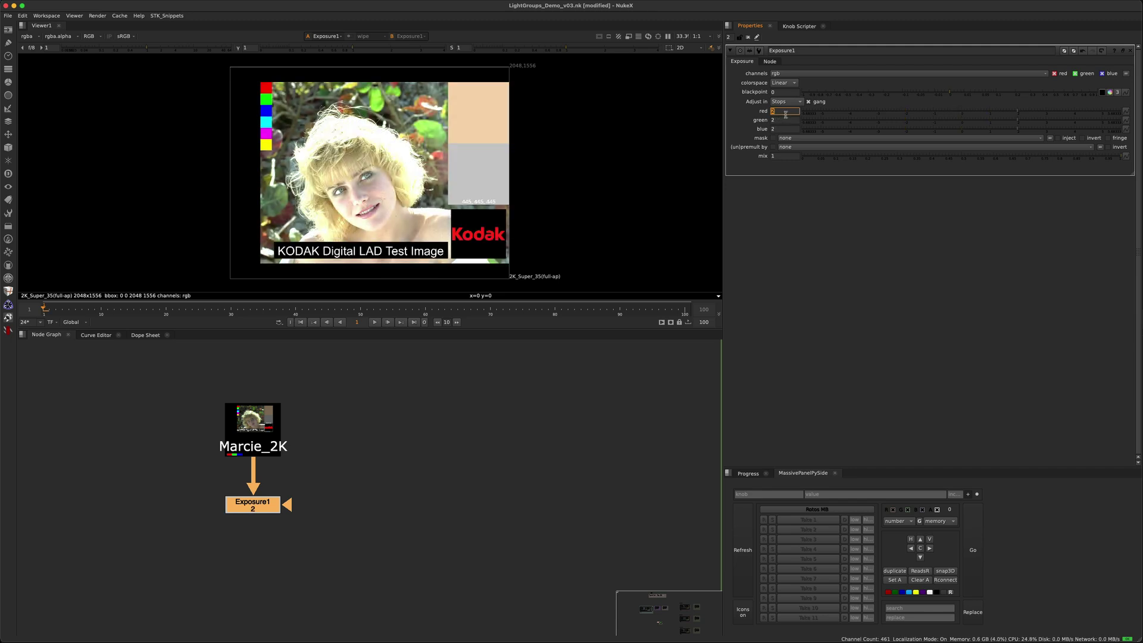
pyautogui.write('4')
pyautogui.press('Return')
pyautogui.write('0')
pyautogui.press('Return')
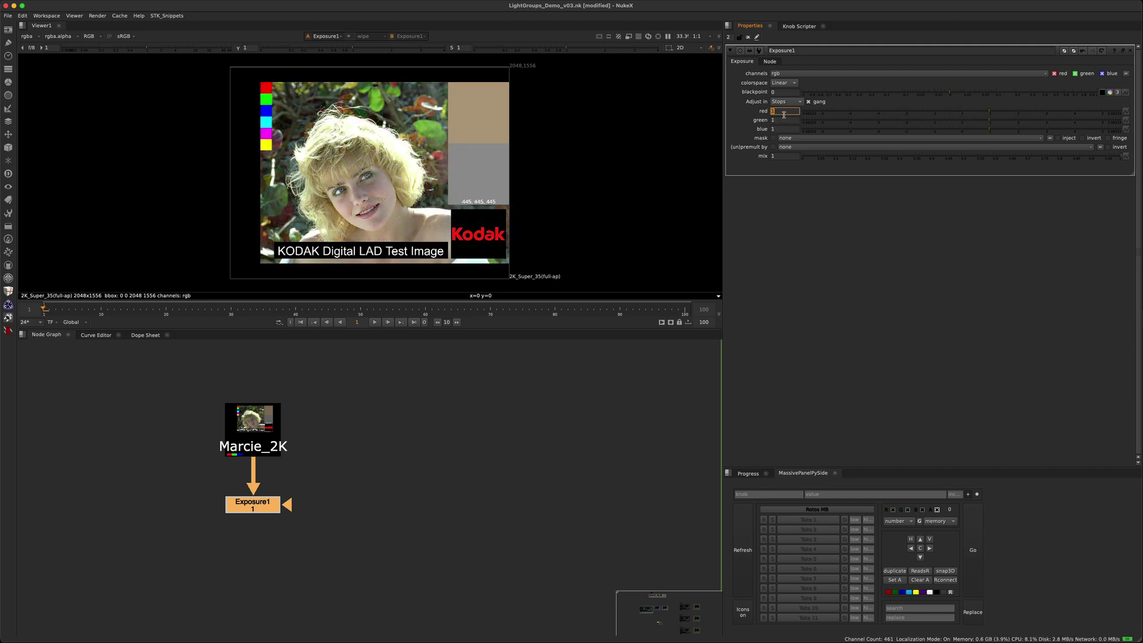
pyautogui.scroll(2, 270, 512)
pyautogui.moveTo(270, 511); pyautogui.dragTo(256, 516)
pyautogui.moveTo(288, 516); pyautogui.dragTo(254, 513, button='middle')
pyautogui.click(322, 477)
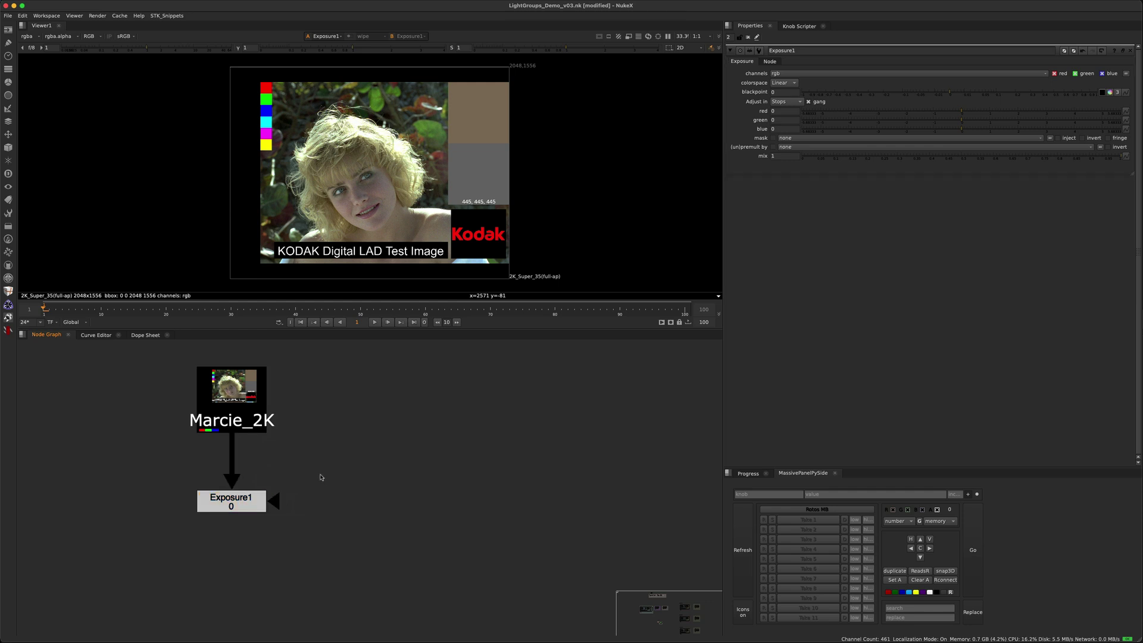
# - Add a Multiply node beside Exposure1 and connect its input to Marcie_2K
pyautogui.moveTo(348, 456); pyautogui.dragTo(179, 553)
pyautogui.moveTo(336, 476); pyautogui.dragTo(309, 459, button='middle')
pyautogui.click(309, 469)
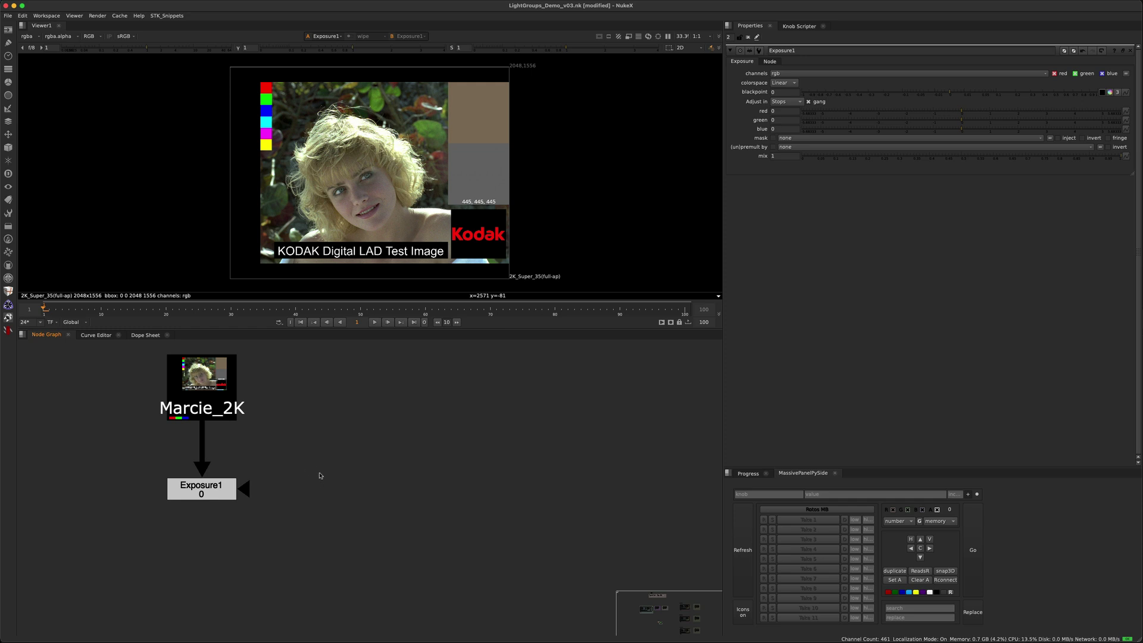
pyautogui.hotkey('alt', 'm')
pyautogui.click(355, 441)
pyautogui.click(326, 489)
pyautogui.moveTo(303, 459); pyautogui.dragTo(239, 402)
pyautogui.click(321, 495)
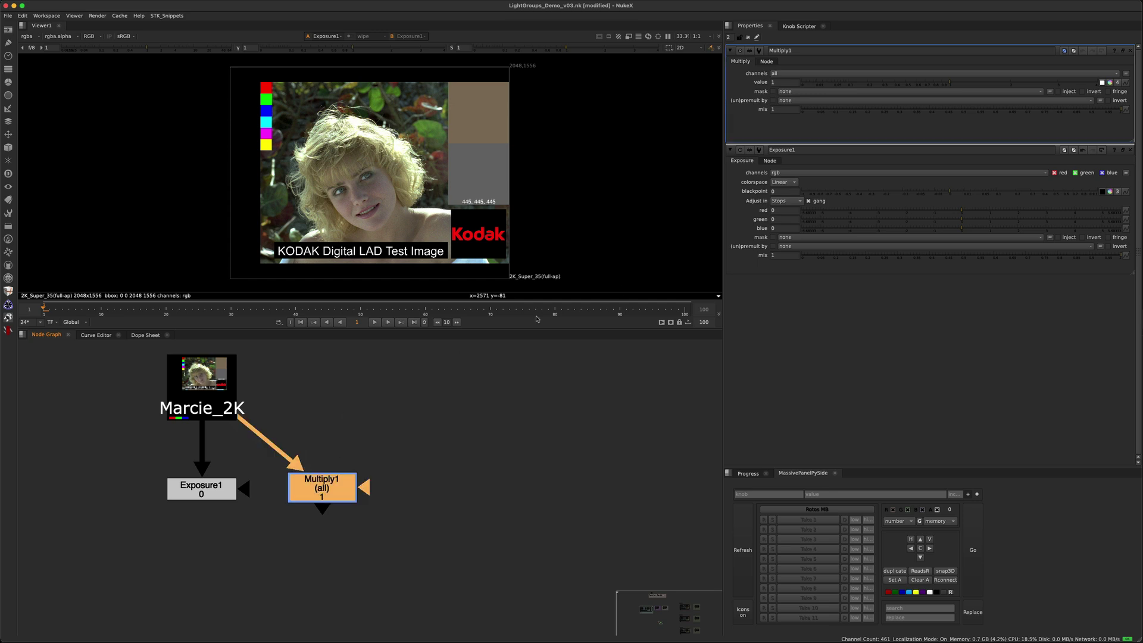
# - Set Exposure1 to 1 stop and the Multiply1 value to 2
pyautogui.doubleClick(201, 488)
pyautogui.write('1')
pyautogui.press('Return')
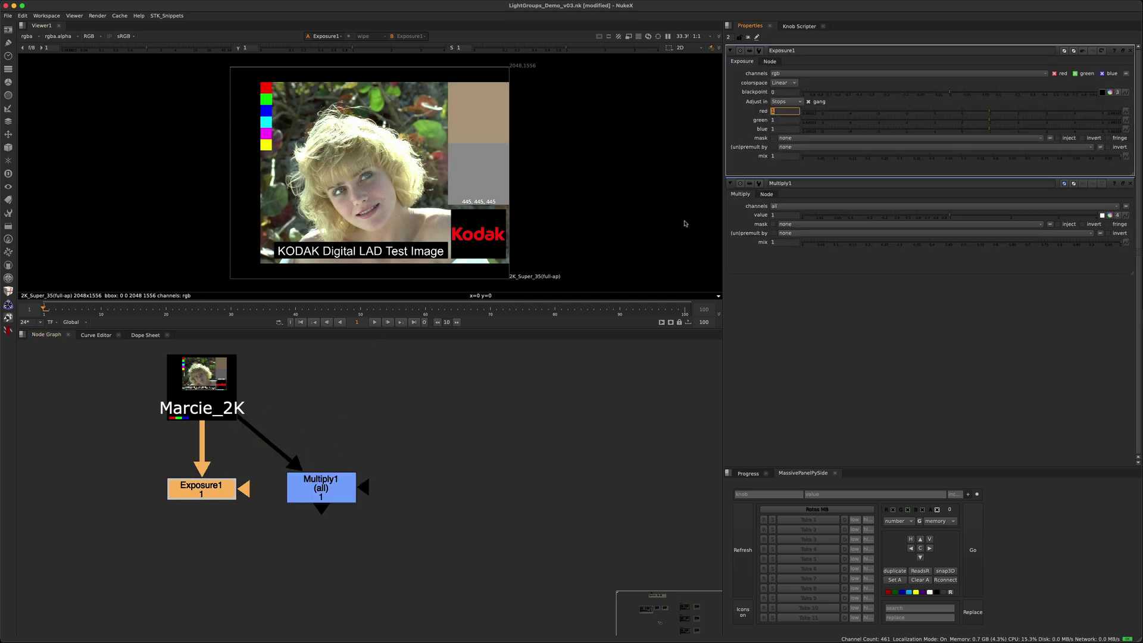
pyautogui.click(428, 467)
pyautogui.doubleClick(319, 488)
pyautogui.doubleClick(774, 82)
pyautogui.write('2')
# - Assign Exposure1 and Multiply1 to viewer inputs 1 and 2 and toggle between them to compare
pyautogui.click(425, 441)
pyautogui.click(201, 489)
pyautogui.click(299, 486)
pyautogui.press('2')
pyautogui.click(305, 462)
pyautogui.press('2')
pyautogui.press('1')
pyautogui.press('2')
# - Set Exposure1 to 2 stops and the Multiply1 value to 4
pyautogui.click(783, 83)
pyautogui.click(774, 210)
pyautogui.write('2')
pyautogui.press('Return')
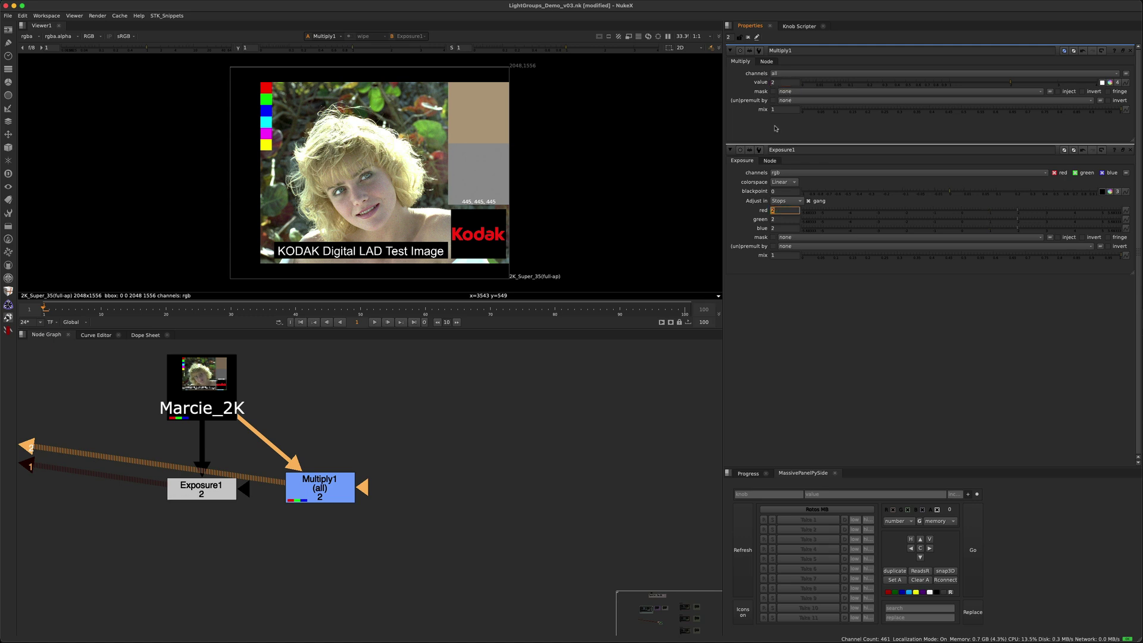
pyautogui.click(783, 83)
pyautogui.write('4')
pyautogui.press('Return')
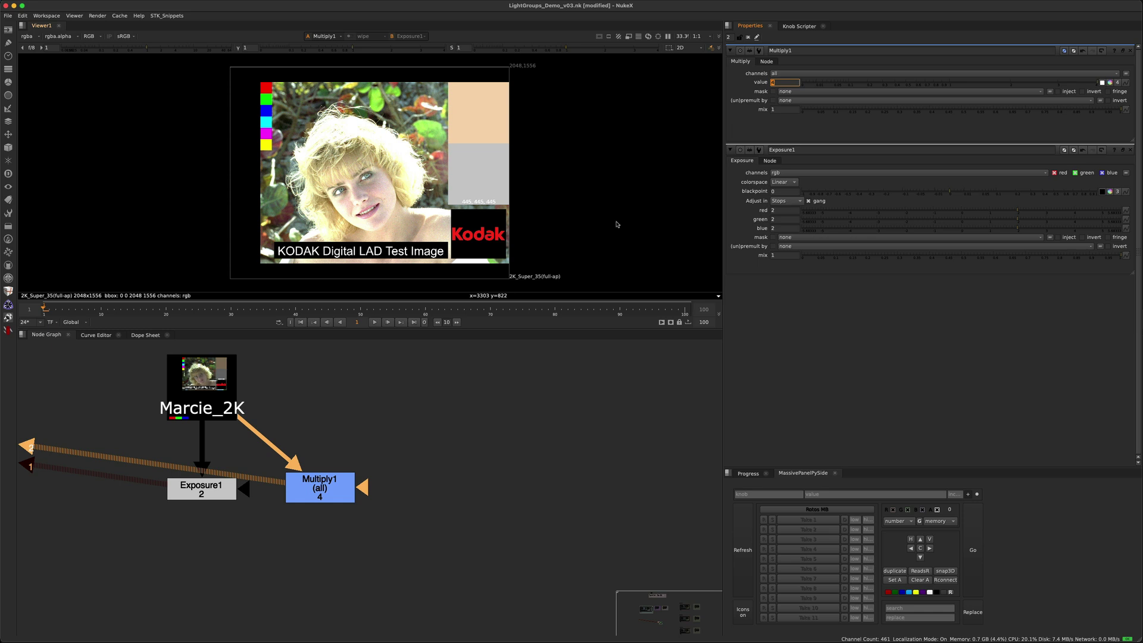
# - Compare the brightened Exposure1 and Multiply1 results by alternating them in the viewer
pyautogui.click(201, 487)
pyautogui.press('1')
pyautogui.click(317, 492)
pyautogui.press('2')
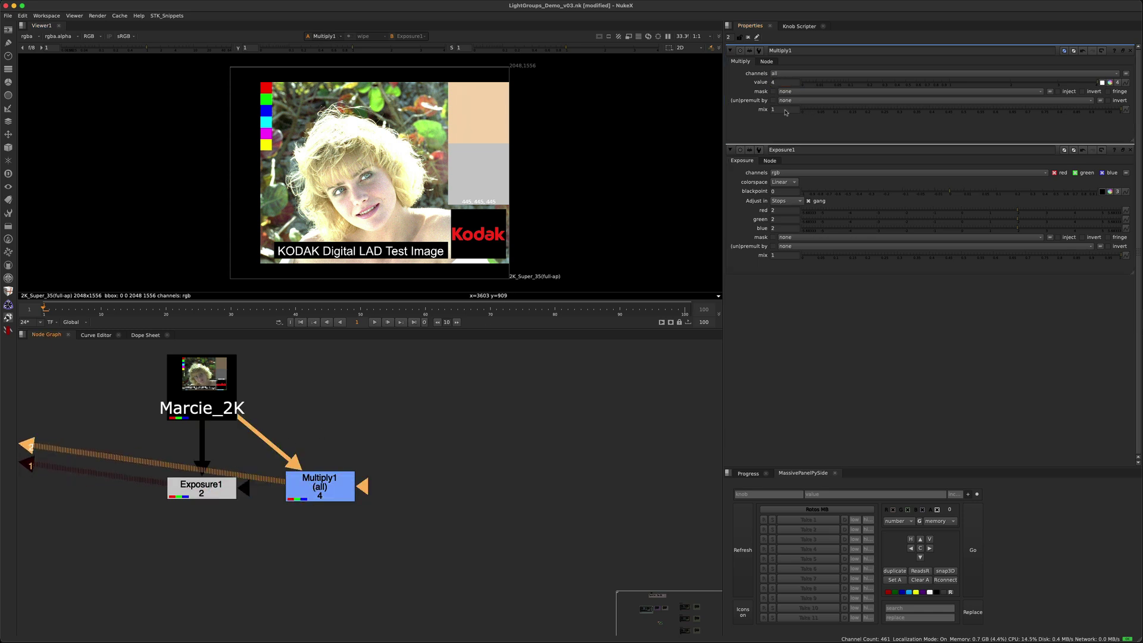
pyautogui.press('1')
# - Set Exposure1 to -1 stop and the Multiply1 value to 0.5
pyautogui.doubleClick(781, 210)
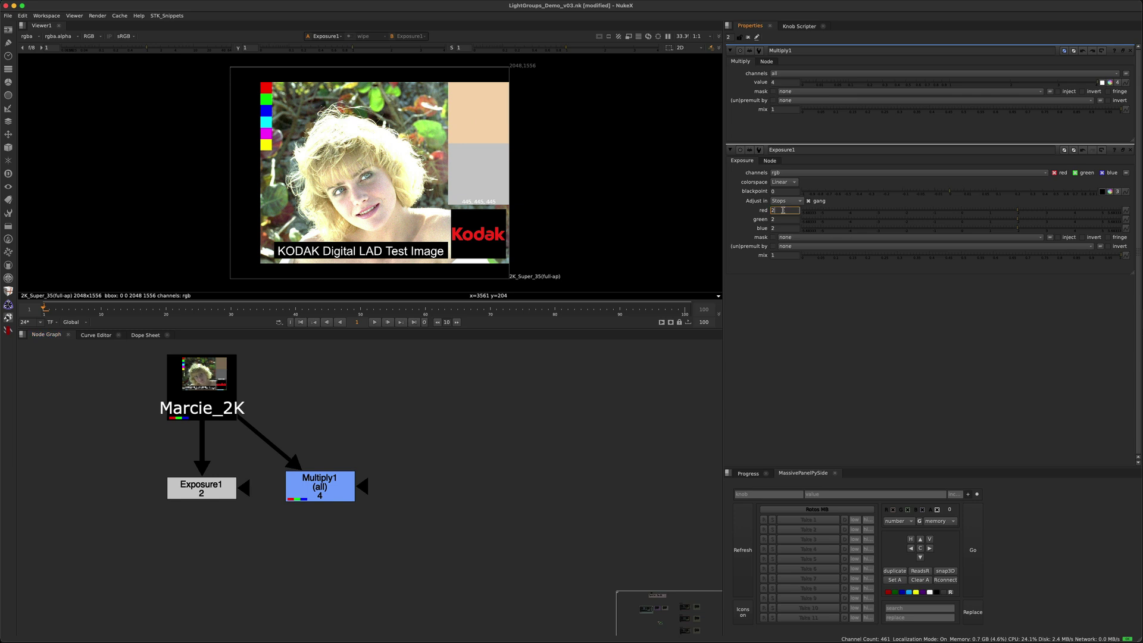
pyautogui.write('-1')
pyautogui.press('Return')
pyautogui.doubleClick(773, 83)
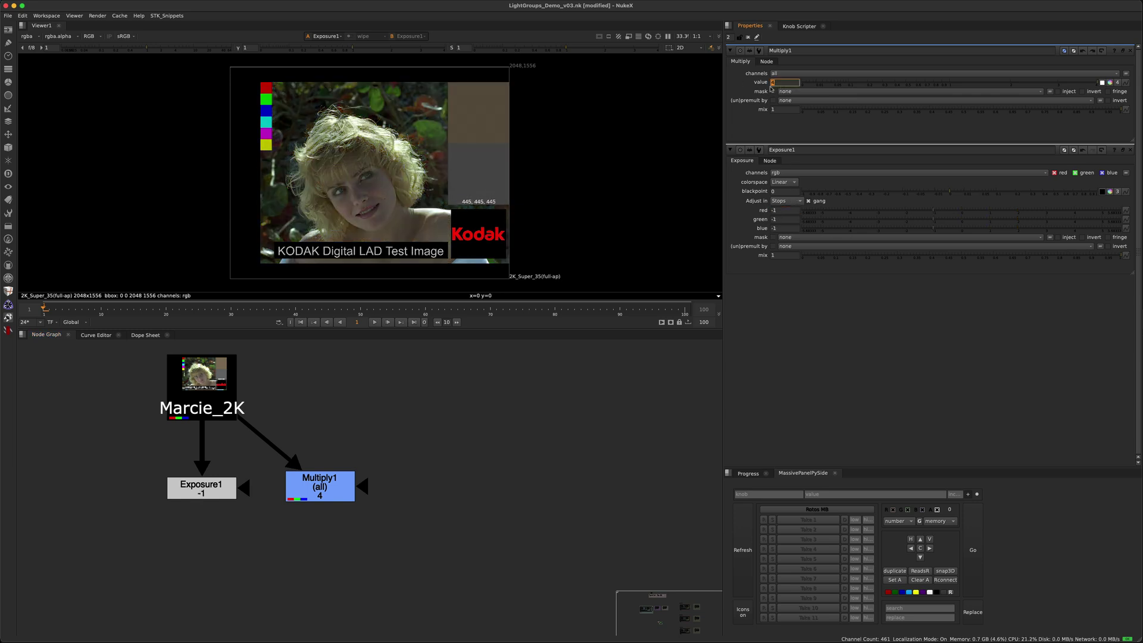
pyautogui.write('0.5')
pyautogui.press('Return')
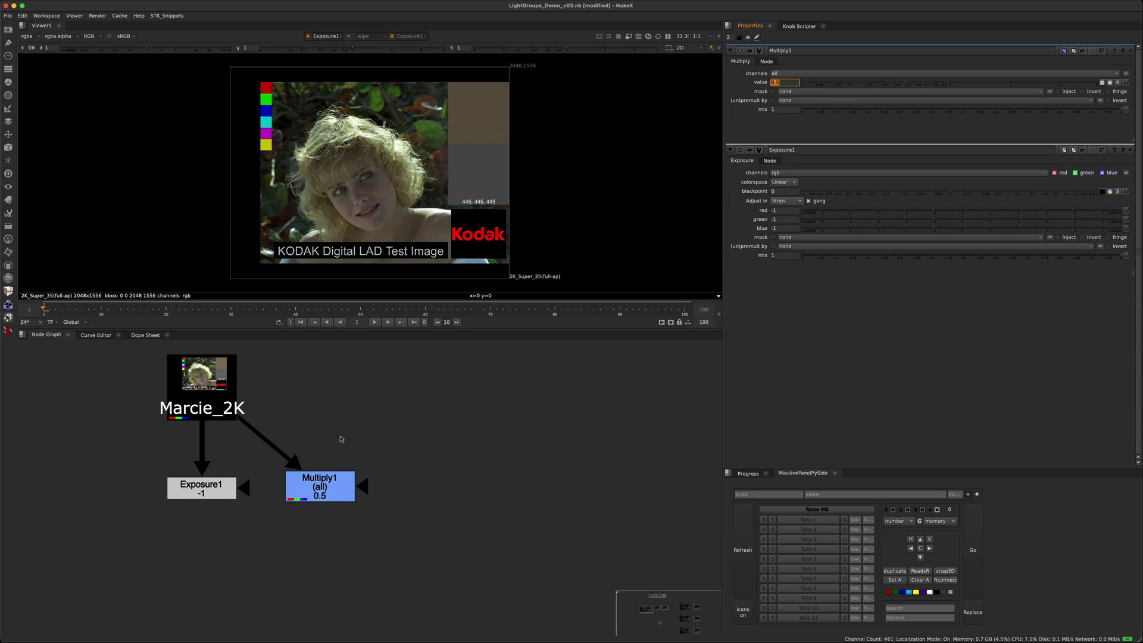
# - Compare the darkened Exposure1 and Multiply1 outputs through viewer inputs 1 and 2
pyautogui.click(201, 487)
pyautogui.press('1')
pyautogui.click(319, 485)
pyautogui.press('2')
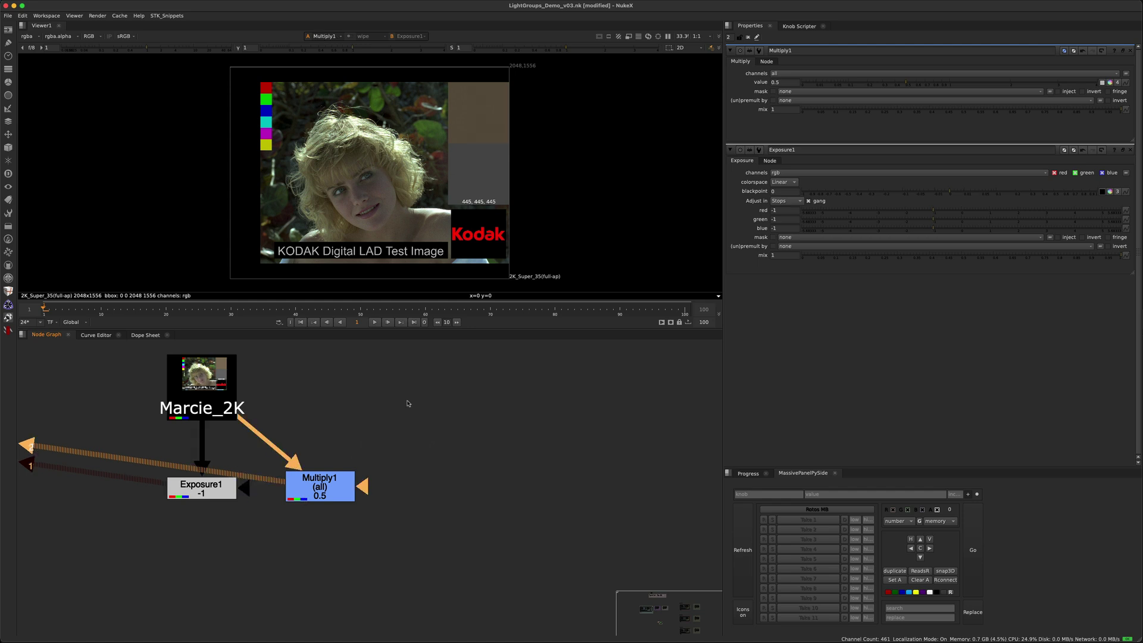
# - Set Exposure1 to -2 stops and the Multiply1 value to 0.25
pyautogui.doubleClick(786, 210)
pyautogui.write('-2')
pyautogui.press('Return')
pyautogui.click(783, 83)
pyautogui.write('0.25')
pyautogui.press('Return')
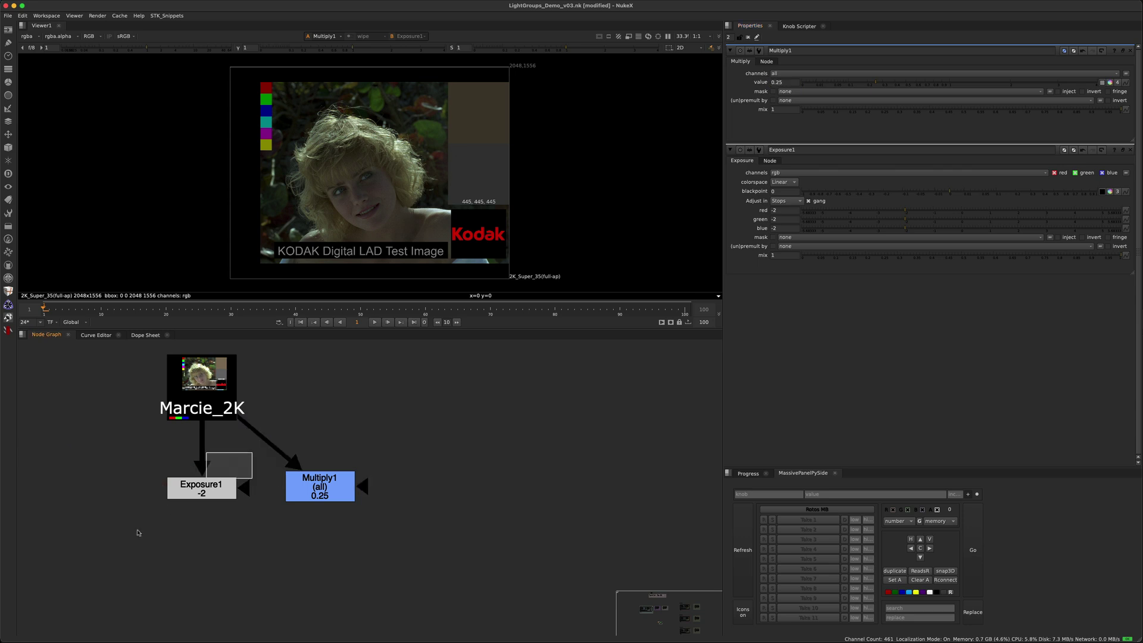
# - Set Exposure1 to -3 stops and halve the Multiply1 value to 0.125
pyautogui.scroll(-1, 785, 209)
pyautogui.click(784, 82)
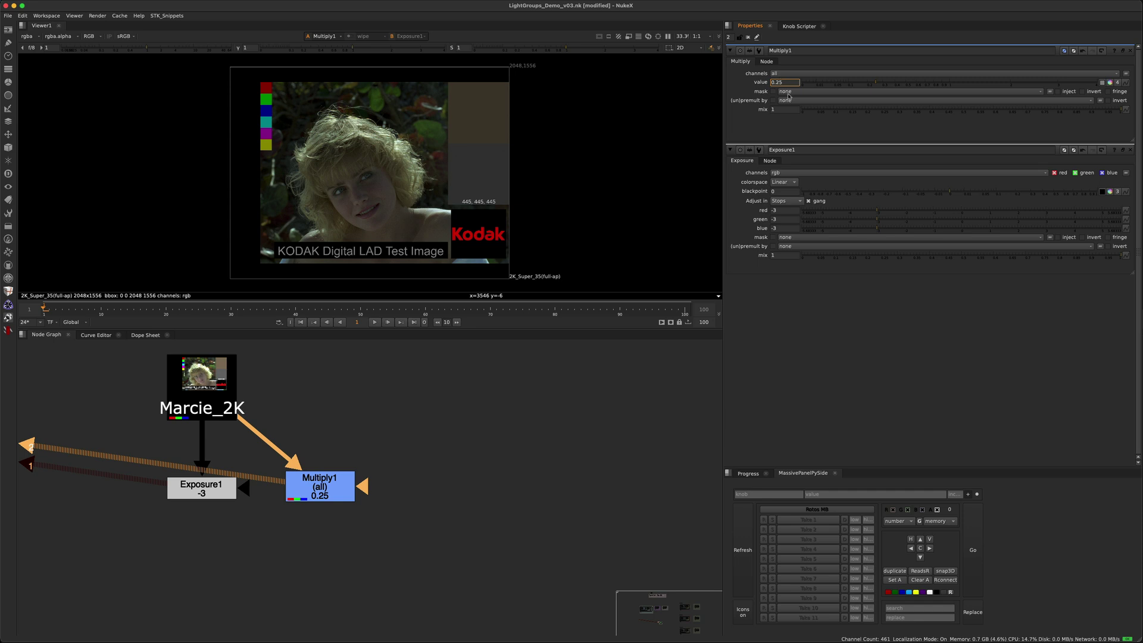
pyautogui.write('*')
pyautogui.press('Return')
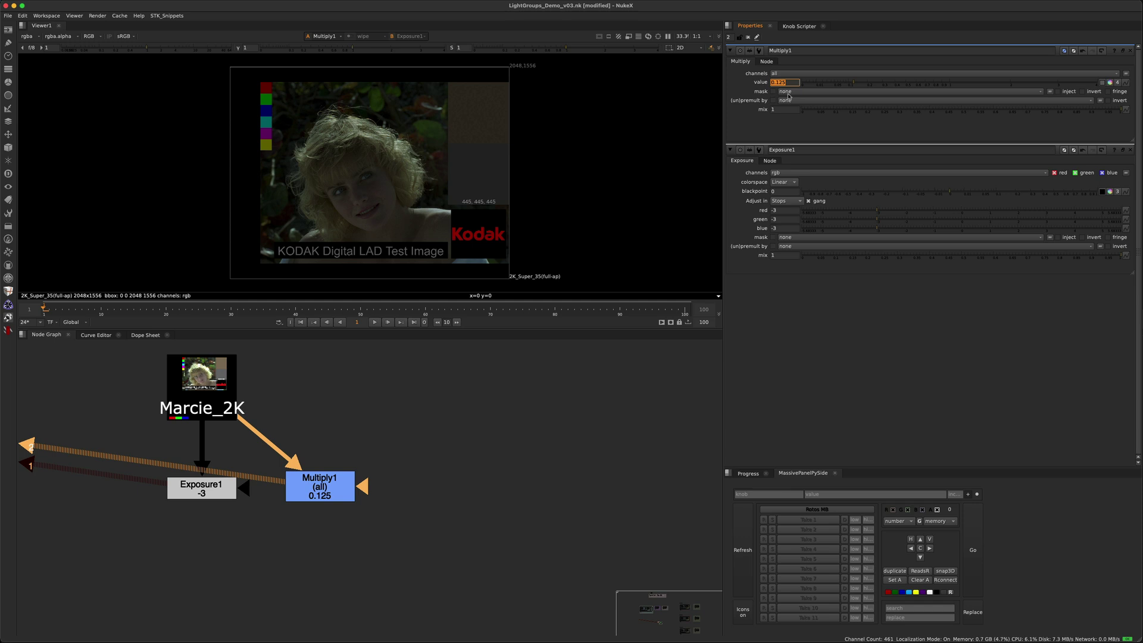
# - Add a Grade node beside Multiply1 and connect its input to Marcie_2K
pyautogui.hscroll(5, 375, 490)
pyautogui.press('g')
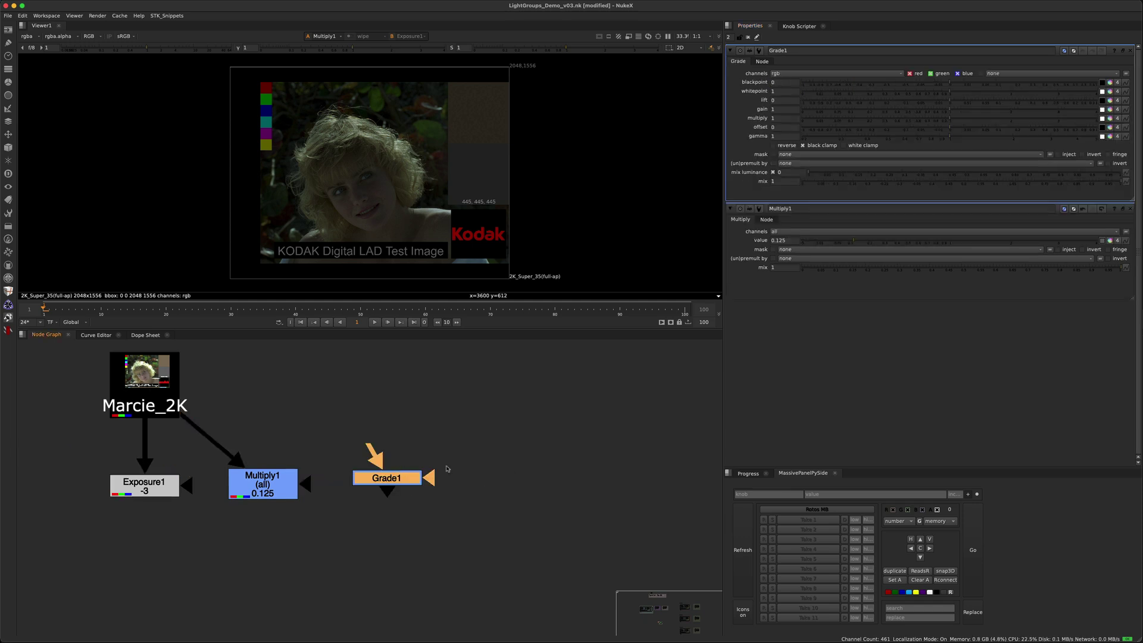
pyautogui.click(777, 118)
pyautogui.click(777, 110)
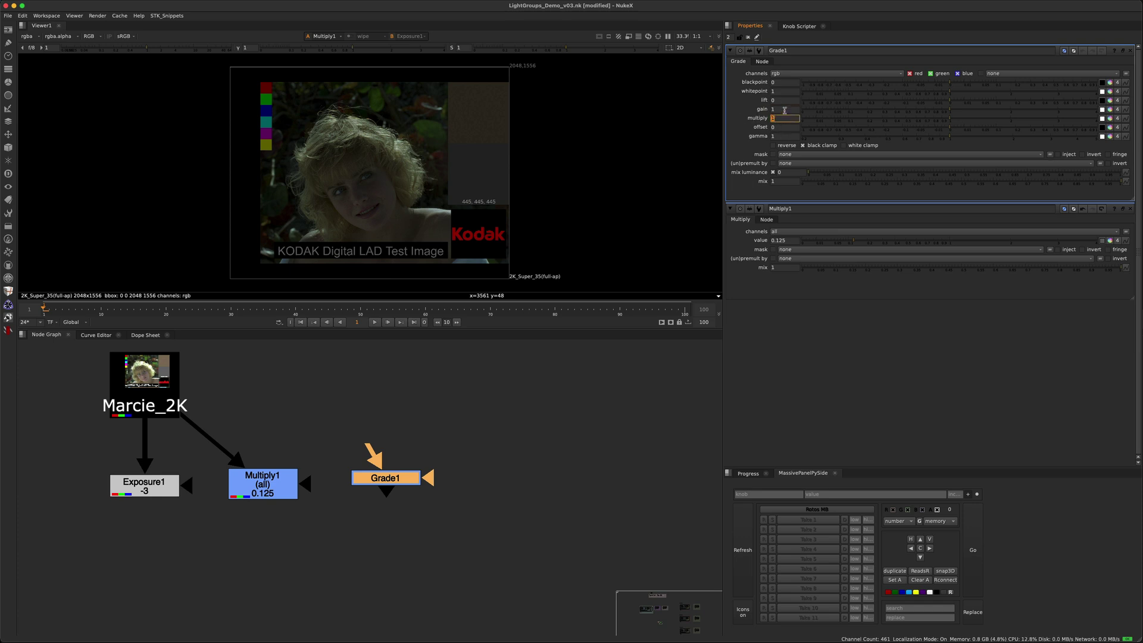
pyautogui.click(401, 410)
pyautogui.moveTo(366, 453); pyautogui.dragTo(170, 390)
pyautogui.click(372, 477)
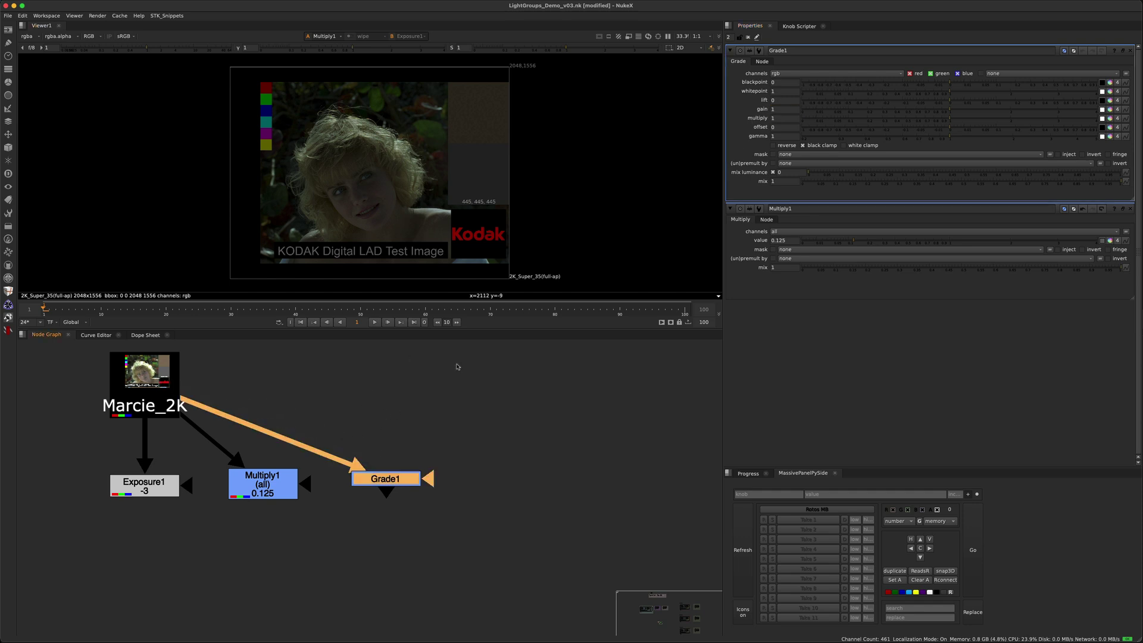
# - Set Grade1's multiply to 0.125, matching the Multiply1 value
pyautogui.click(785, 240)
pyautogui.click(776, 118)
pyautogui.write('0.125')
pyautogui.click(451, 472)
# - Show Grade1 in the viewer and check it against Exposure1 and Multiply1
pyautogui.click(409, 481)
pyautogui.press('1')
pyautogui.click(139, 494)
pyautogui.click(262, 483)
pyautogui.click(385, 478)
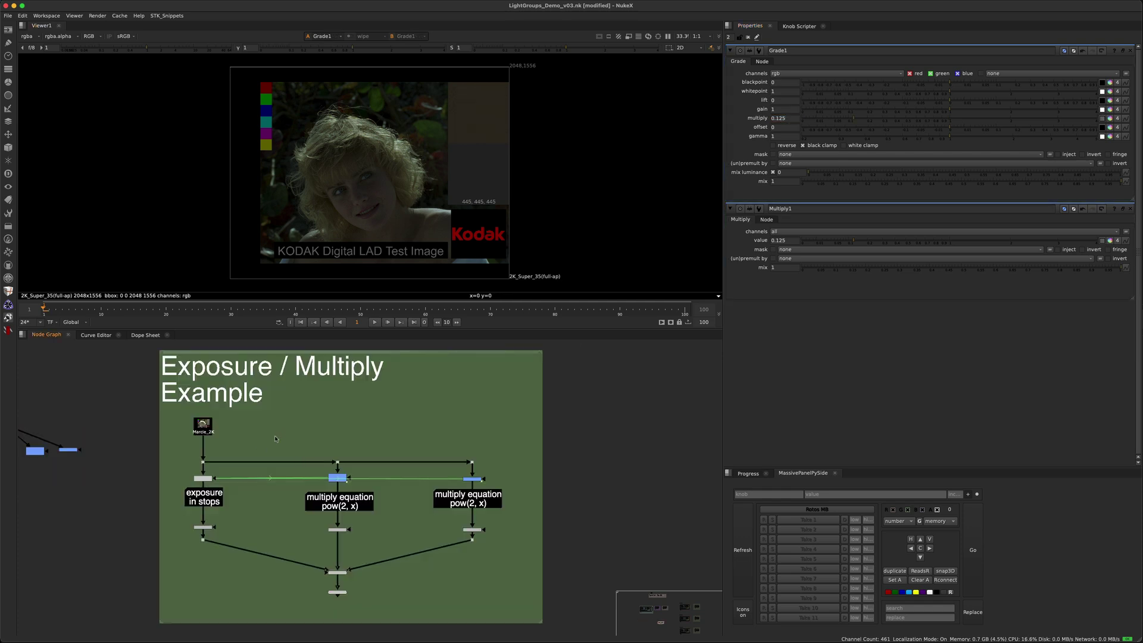
# - Examine the Exposure / Multiply Example setup, its three linked branches and the pow(2, x) equation notes
pyautogui.scroll(2, 275, 438)
pyautogui.scroll(4, 132, 530)
pyautogui.moveTo(121, 522); pyautogui.dragTo(241, 569)
pyautogui.moveTo(443, 551); pyautogui.dragTo(352, 525, button='middle')
pyautogui.click(370, 511)
pyautogui.click(287, 396)
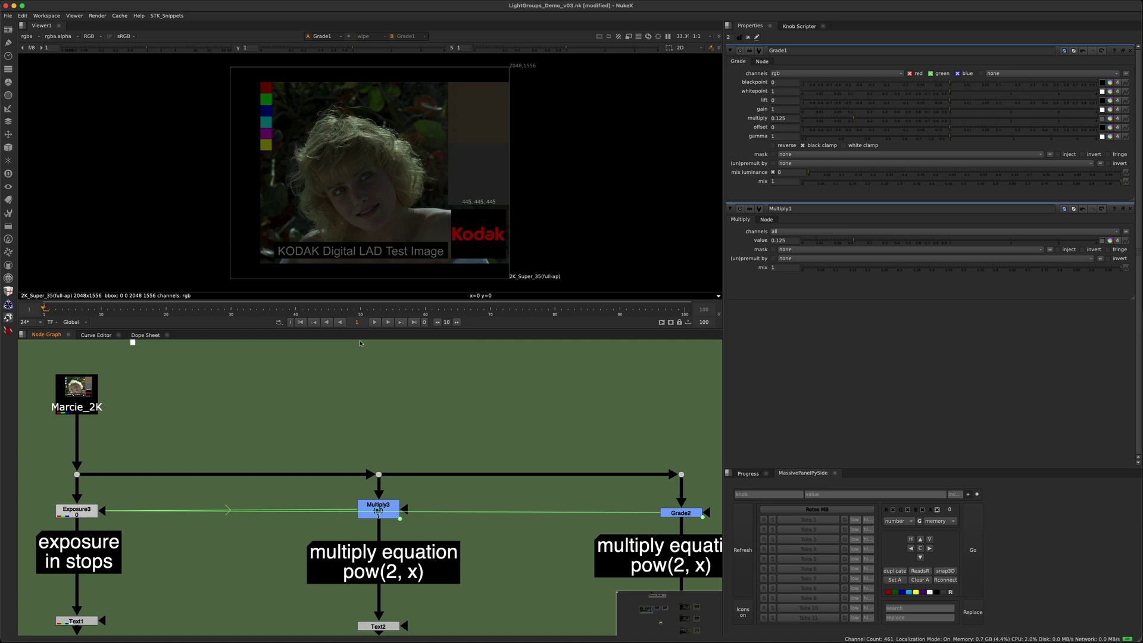
pyautogui.scroll(-4, 386, 459)
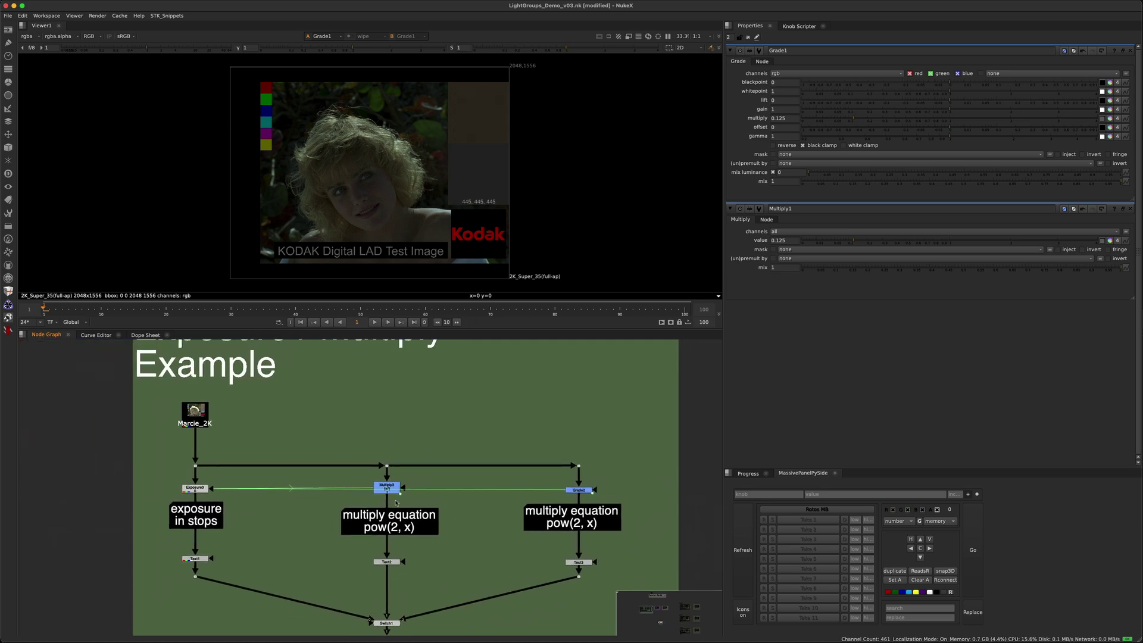
pyautogui.scroll(4, 386, 531)
pyautogui.moveTo(295, 546); pyautogui.dragTo(450, 494)
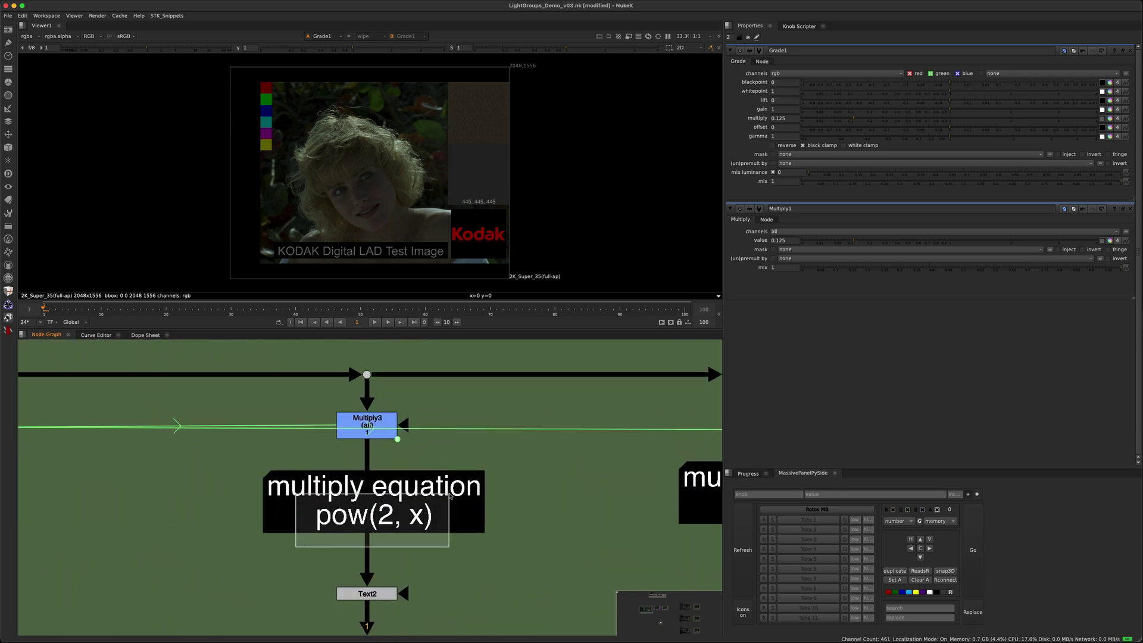
pyautogui.moveTo(450, 494); pyautogui.dragTo(450, 494)
pyautogui.scroll(-3, 450, 495)
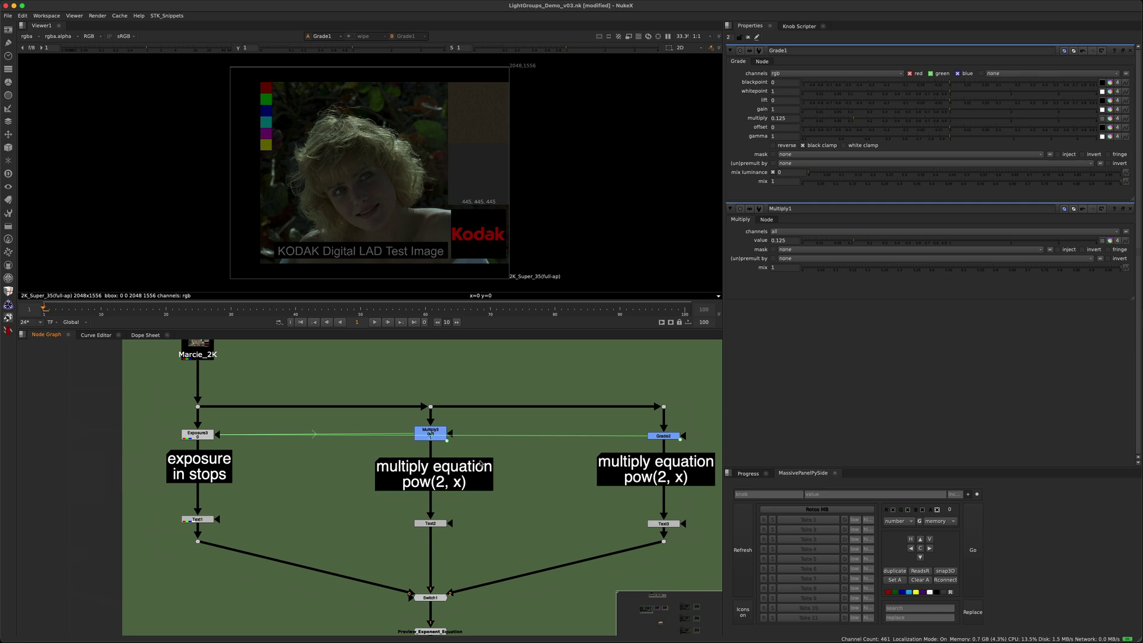
# - Open the properties of Exposure3 and Multiply3, and bring up Multiply3's value expression in a dialog moved clear of the properties
pyautogui.doubleClick(209, 447)
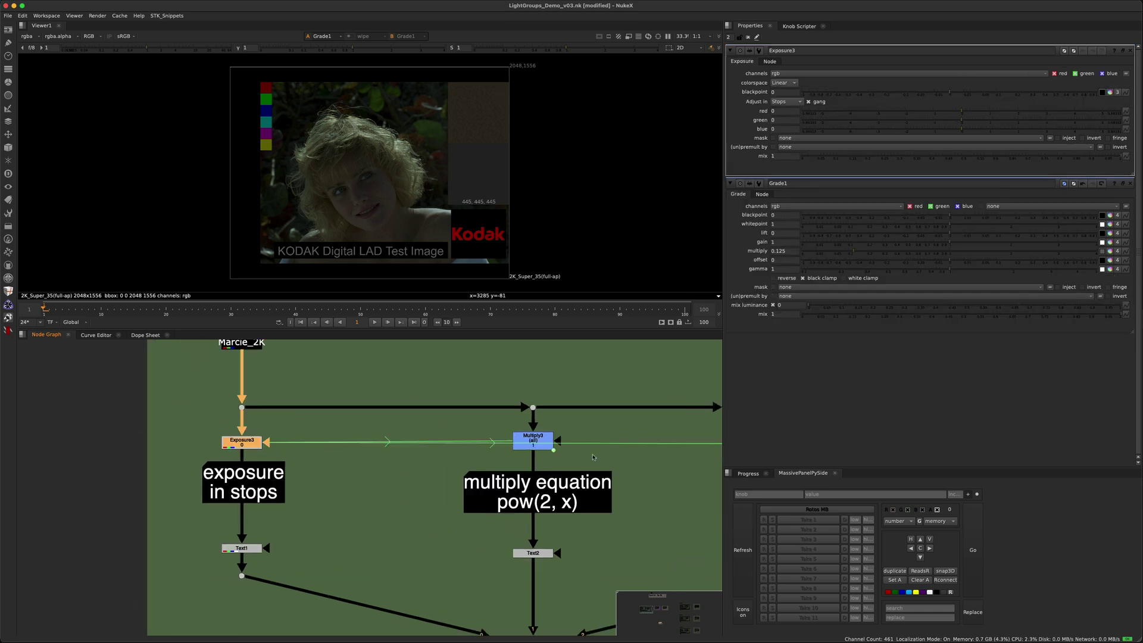
pyautogui.scroll(3, 593, 457)
pyautogui.doubleClick(501, 441)
pyautogui.rightClick(785, 82)
pyautogui.click(806, 141)
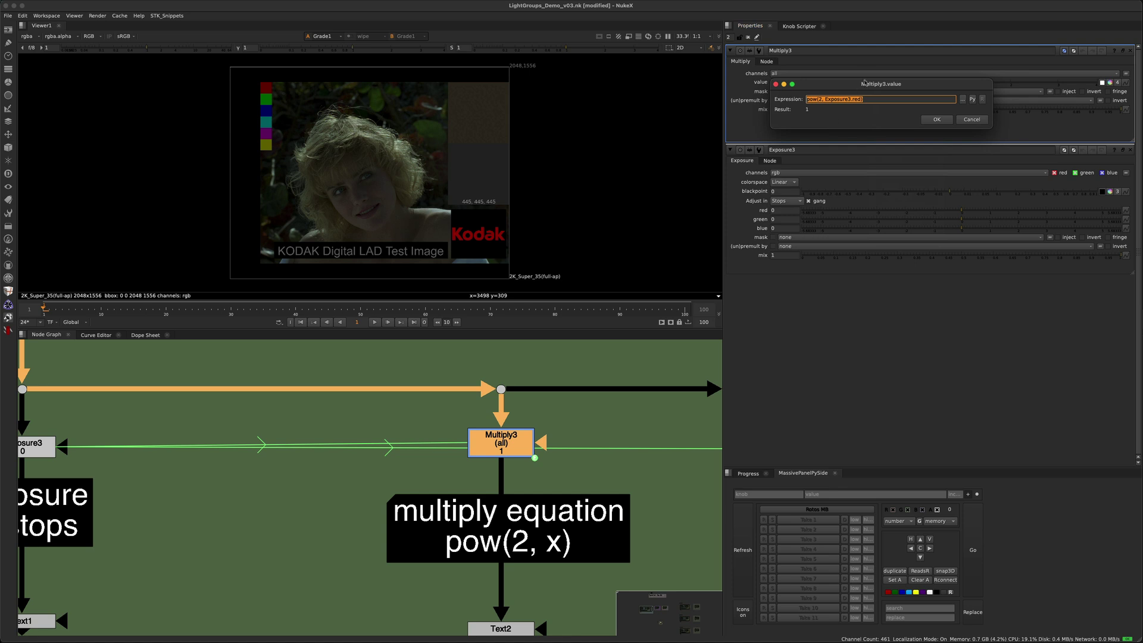
pyautogui.moveTo(840, 79); pyautogui.dragTo(585, 184)
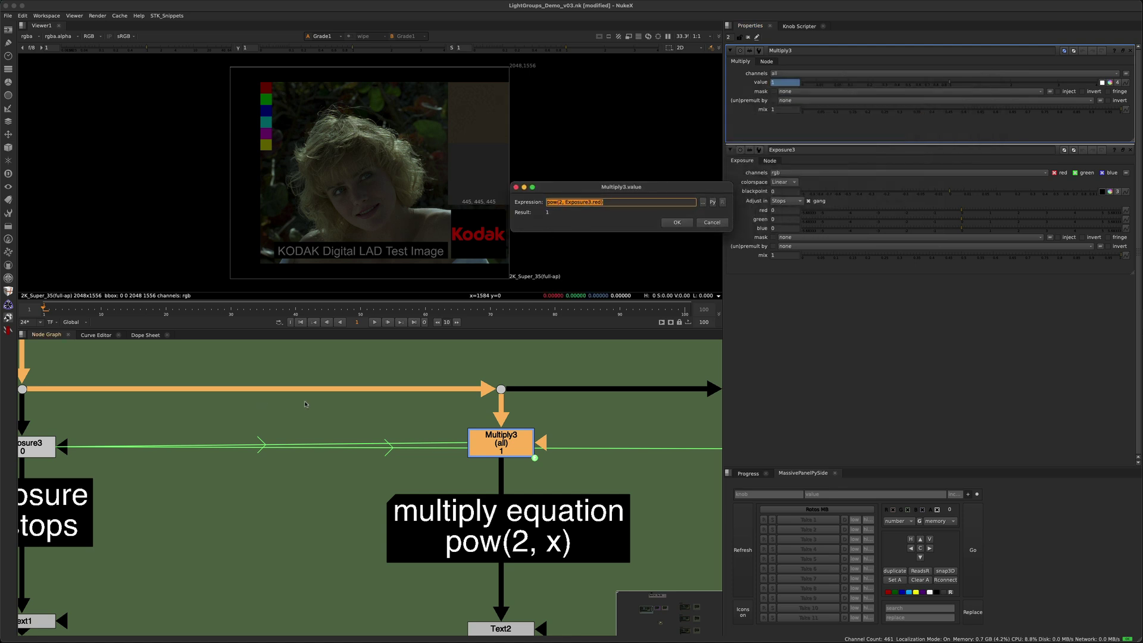
# - Open Exposure3's properties and compare its red stops value with Multiply3's pow(2, Exposure3.red) expression
pyautogui.moveTo(97, 426); pyautogui.dragTo(212, 422, button='middle')
pyautogui.doubleClick(136, 442)
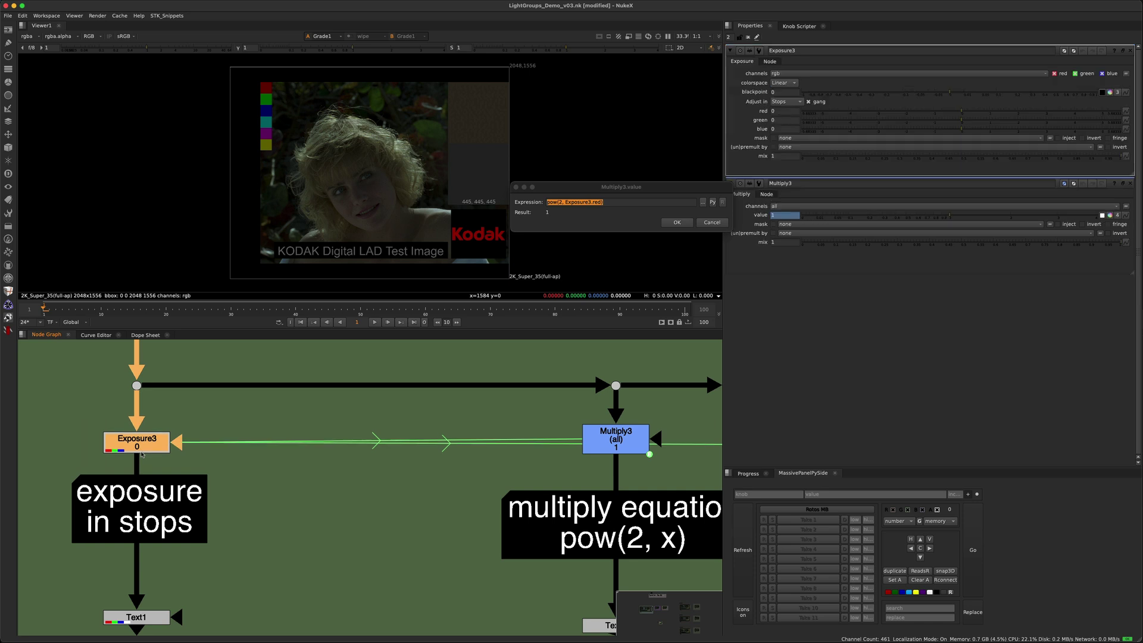
pyautogui.click(784, 112)
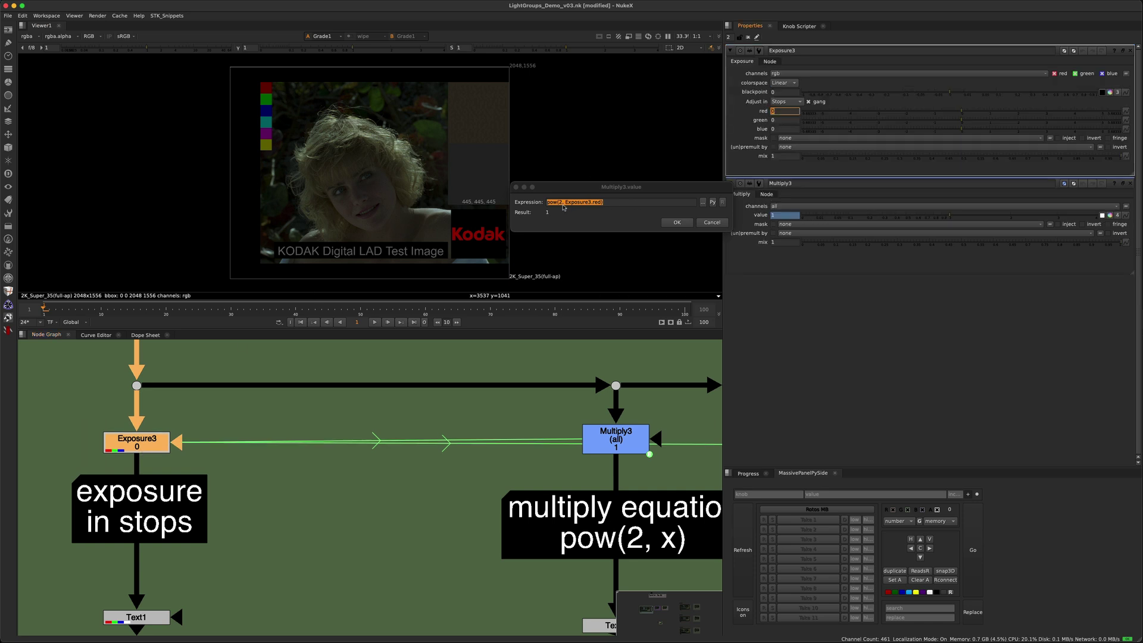
pyautogui.click(591, 203)
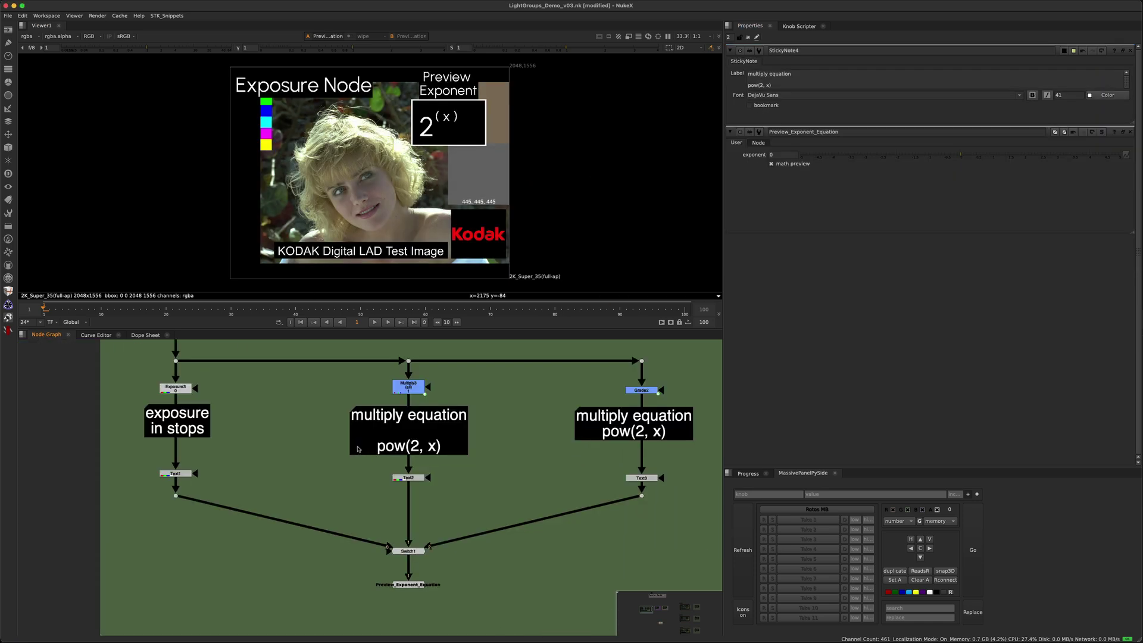
# - Compare the pow(2, x) note below Multiply3 with the exponent preview shown in the viewer
pyautogui.moveTo(329, 422); pyautogui.dragTo(466, 466)
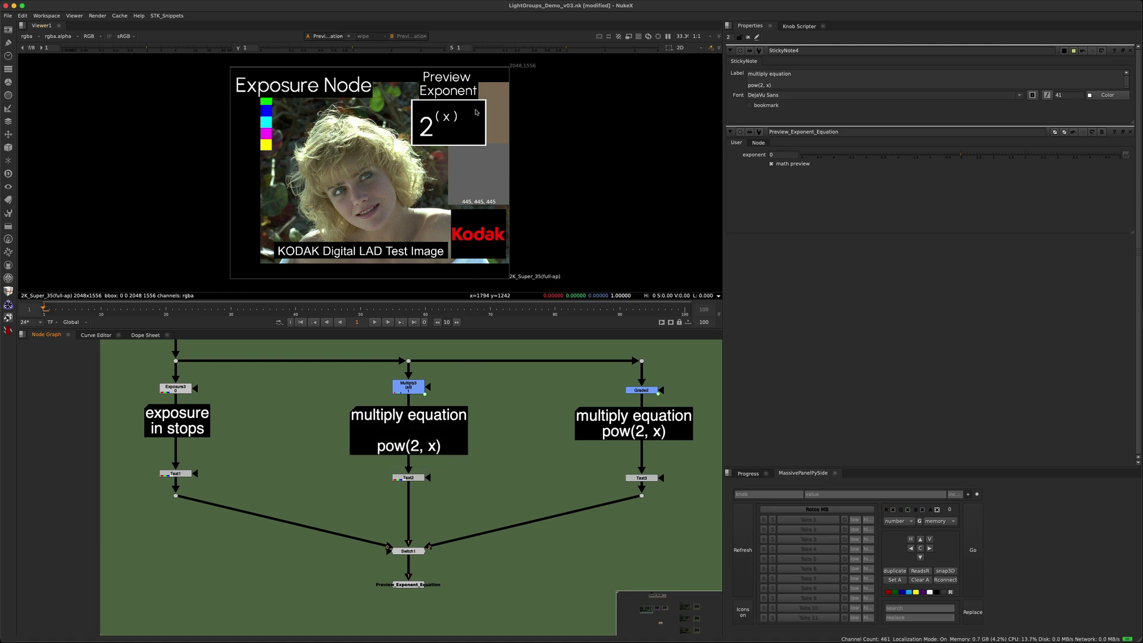
pyautogui.moveTo(487, 60); pyautogui.dragTo(404, 154)
pyautogui.moveTo(324, 433); pyautogui.dragTo(473, 474)
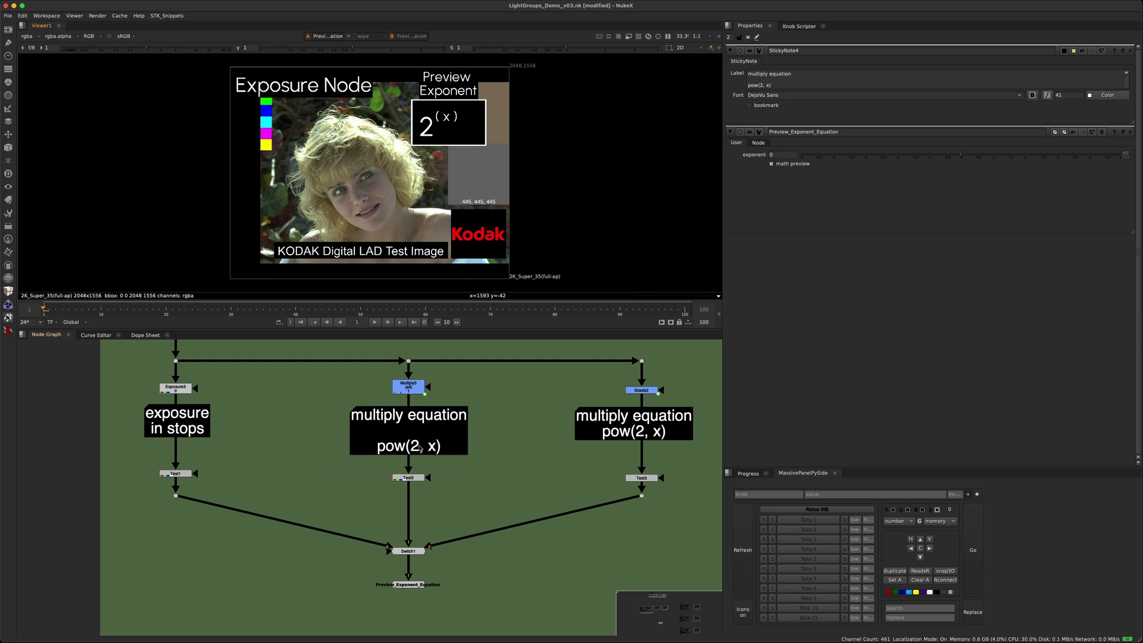
pyautogui.moveTo(395, 158); pyautogui.dragTo(503, 72)
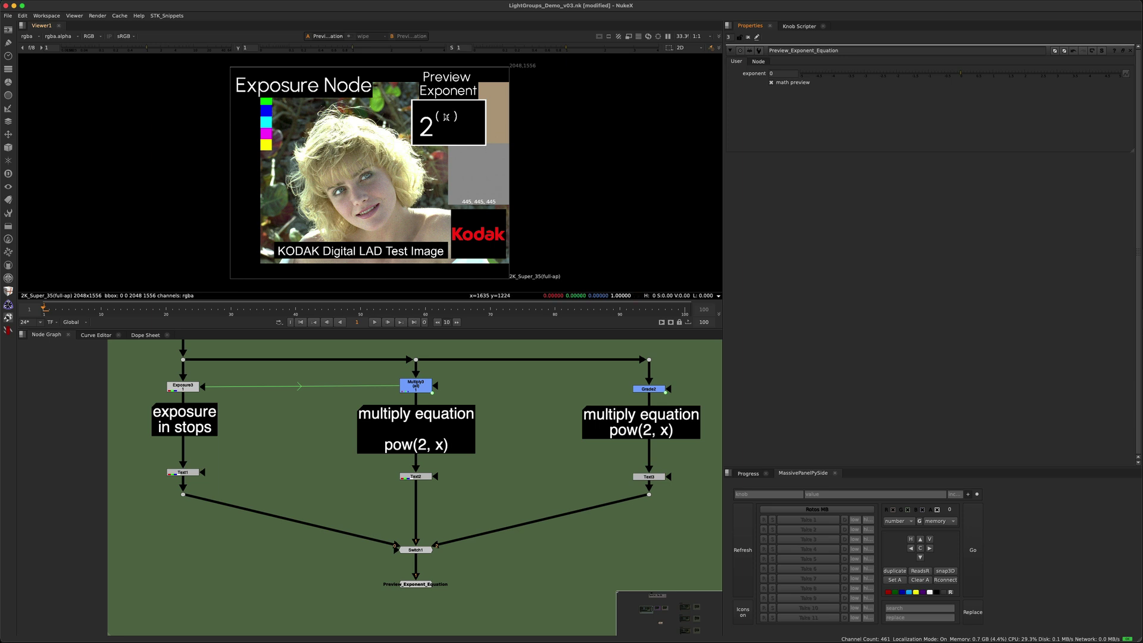
# - Turn off Preview_Exponent_Equation's math preview and link its exponent to Exposure3's red value
pyautogui.click(772, 82)
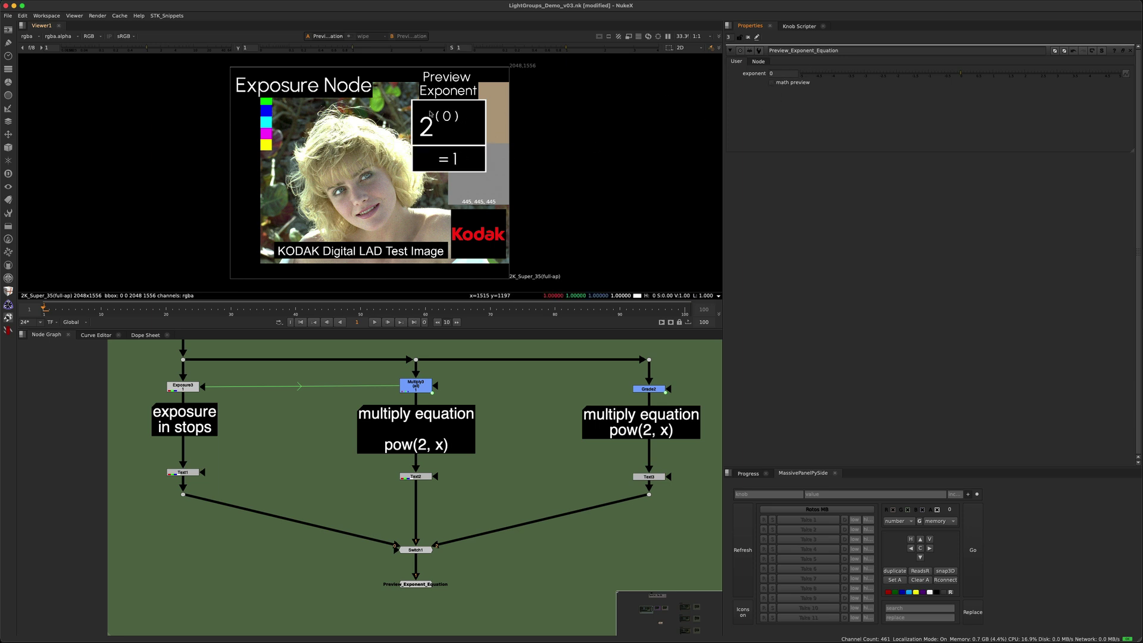
pyautogui.doubleClick(188, 386)
pyautogui.keyDown('ctrl'); pyautogui.moveTo(784, 111); pyautogui.dragTo(776, 211); pyautogui.keyUp('ctrl')
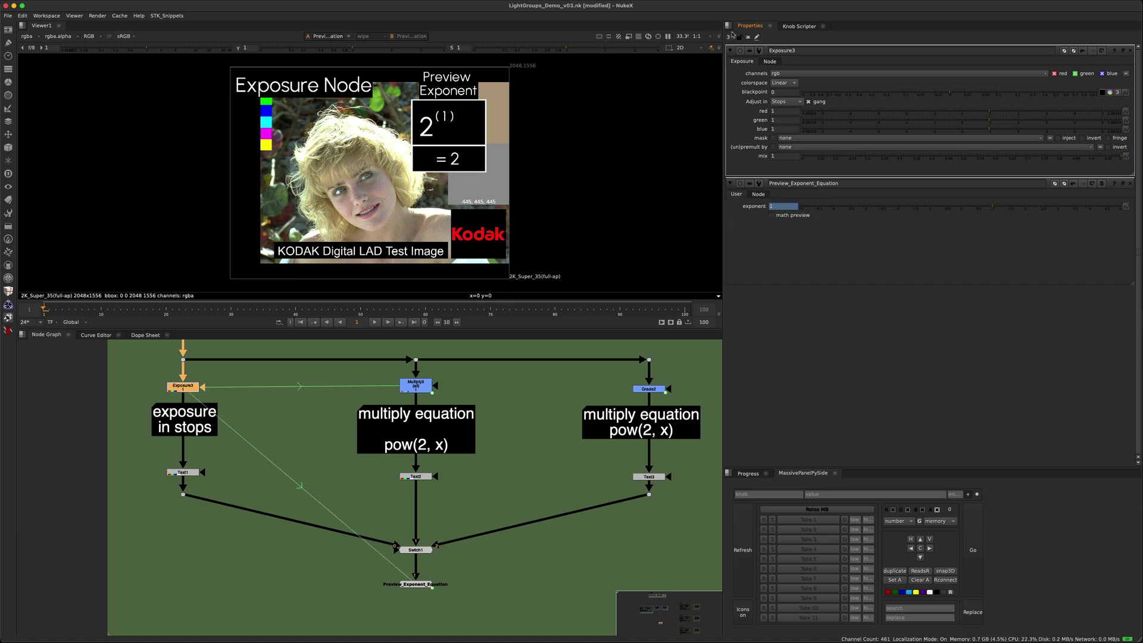
# - Clear the open properties, reopen Exposure3, step its stops through fractional values, and set them to 1
pyautogui.click(748, 37)
pyautogui.doubleClick(184, 387)
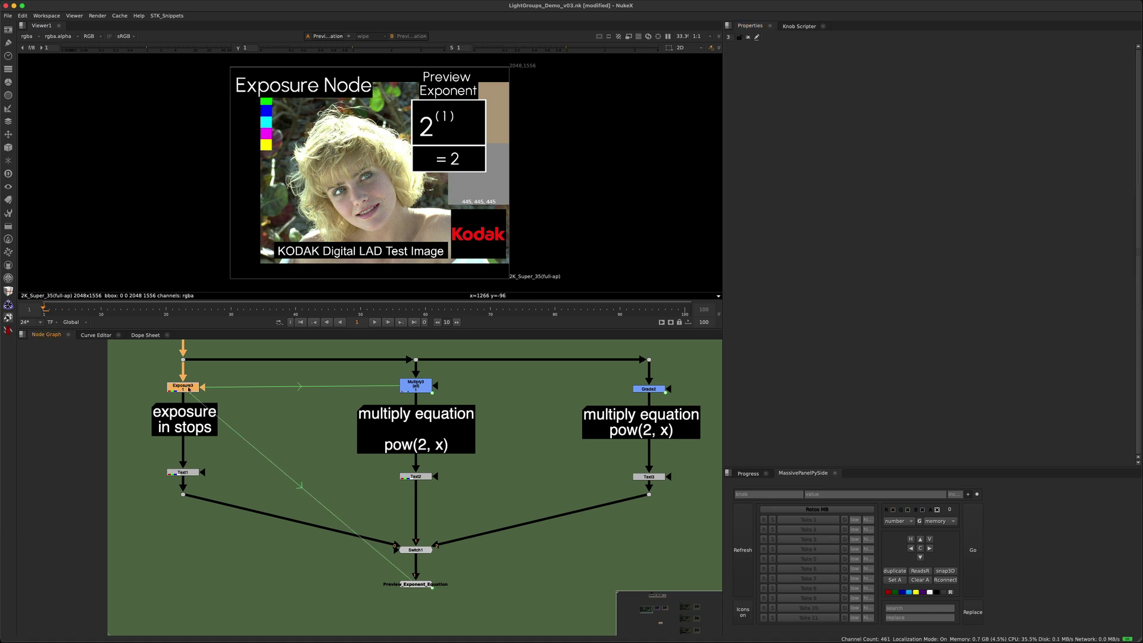
pyautogui.click(783, 111)
pyautogui.scroll(-7, 785, 112)
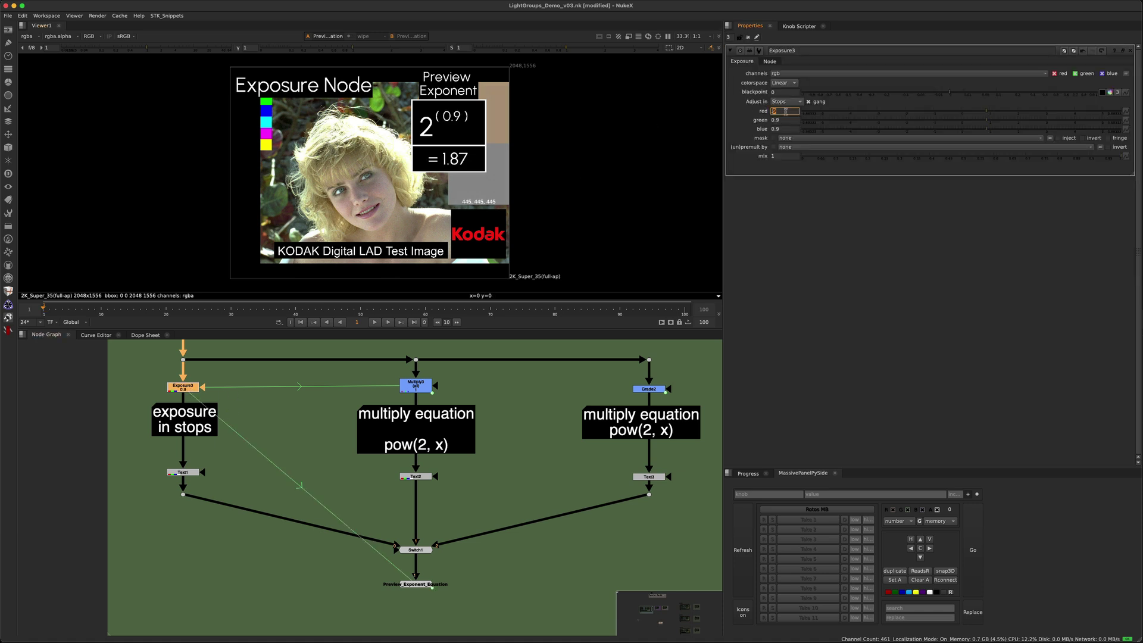
pyautogui.scroll(2, 784, 112)
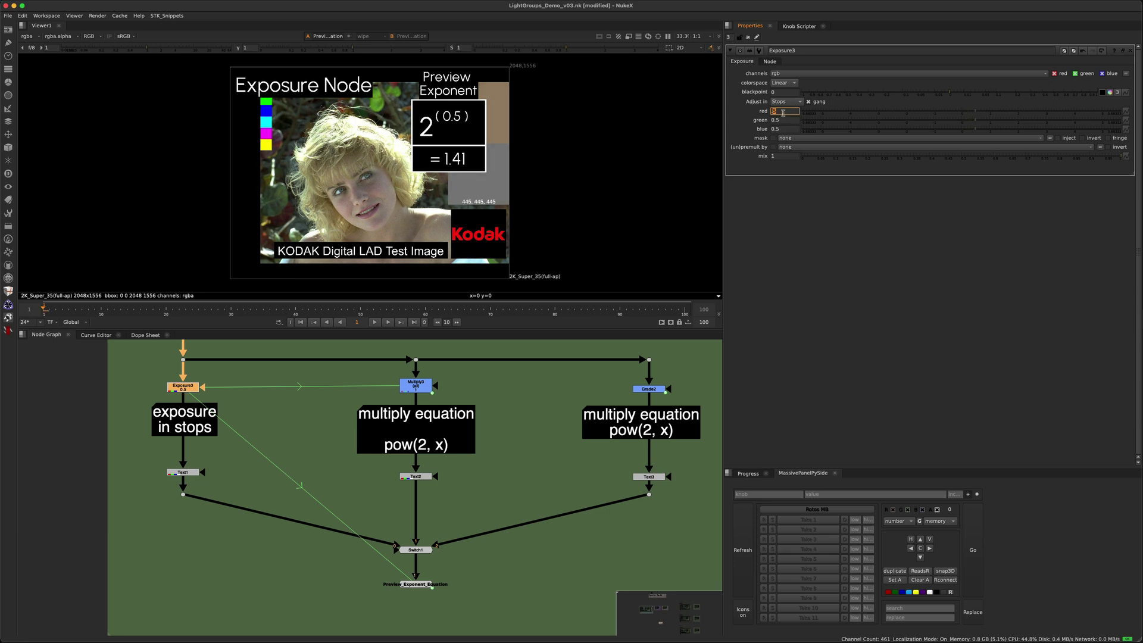
pyautogui.write('1')
pyautogui.press('Return')
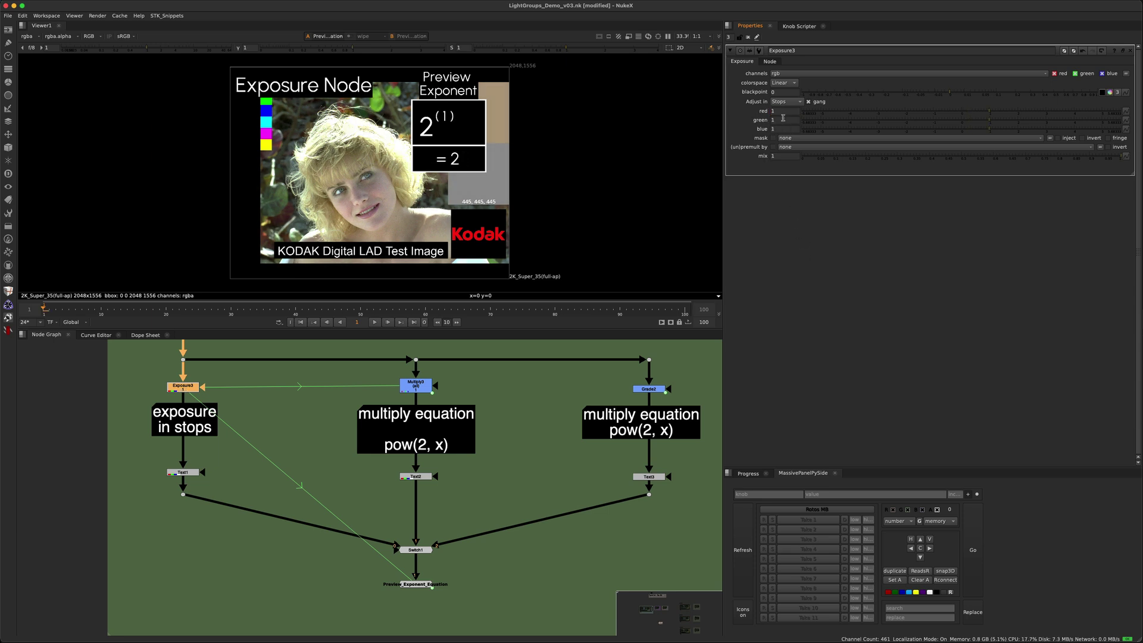
# - Raise Exposure3 to 3 stops, sweep the value down and up to check the equation preview, and finish at 2 stops
pyautogui.press('Up')
pyautogui.press('Up')
pyautogui.press('Up')
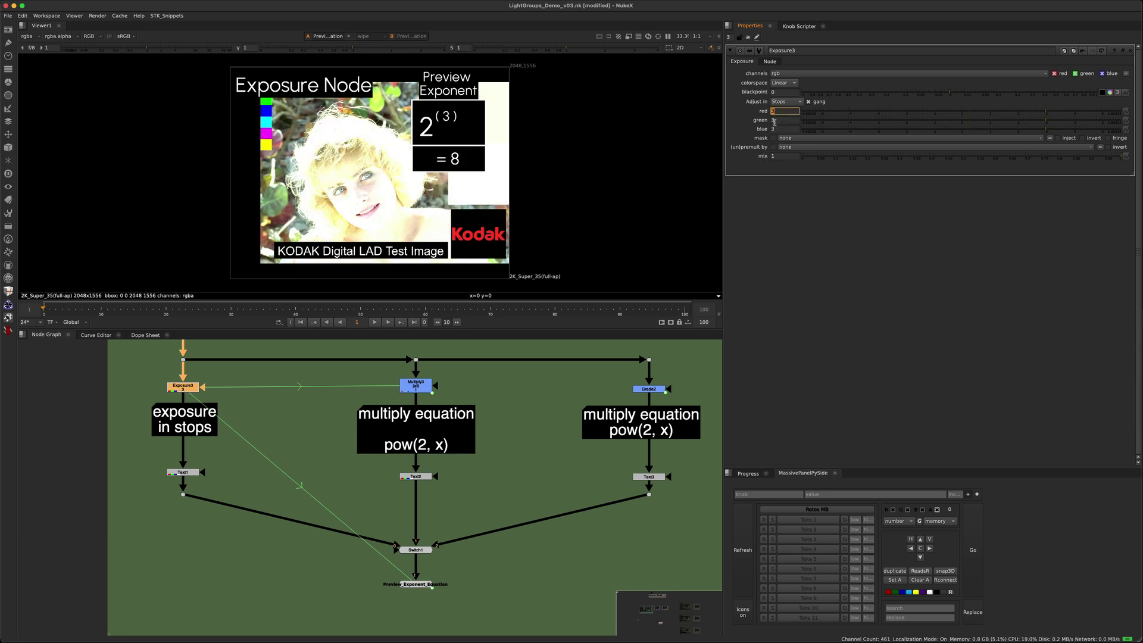
pyautogui.scroll(-6, 780, 114)
pyautogui.scroll(1, 780, 114)
pyautogui.scroll(-4, 782, 118)
pyautogui.scroll(4, 782, 117)
pyautogui.scroll(3, 782, 117)
pyautogui.scroll(-4, 780, 118)
pyautogui.scroll(2, 780, 120)
pyautogui.scroll(1, 779, 120)
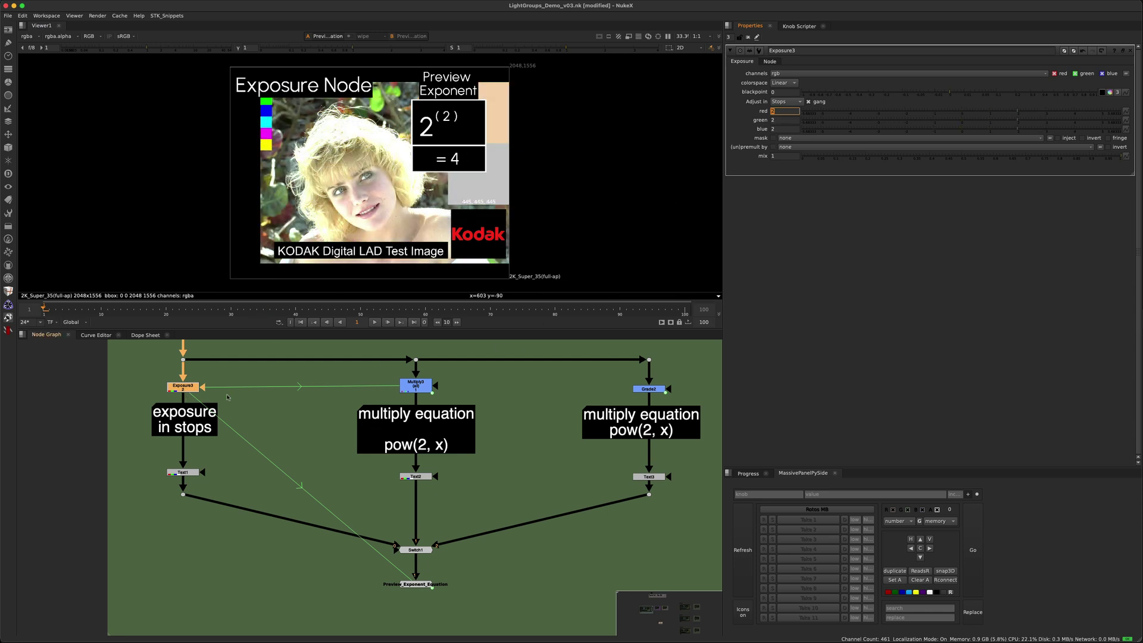
pyautogui.moveTo(349, 430); pyautogui.dragTo(485, 460)
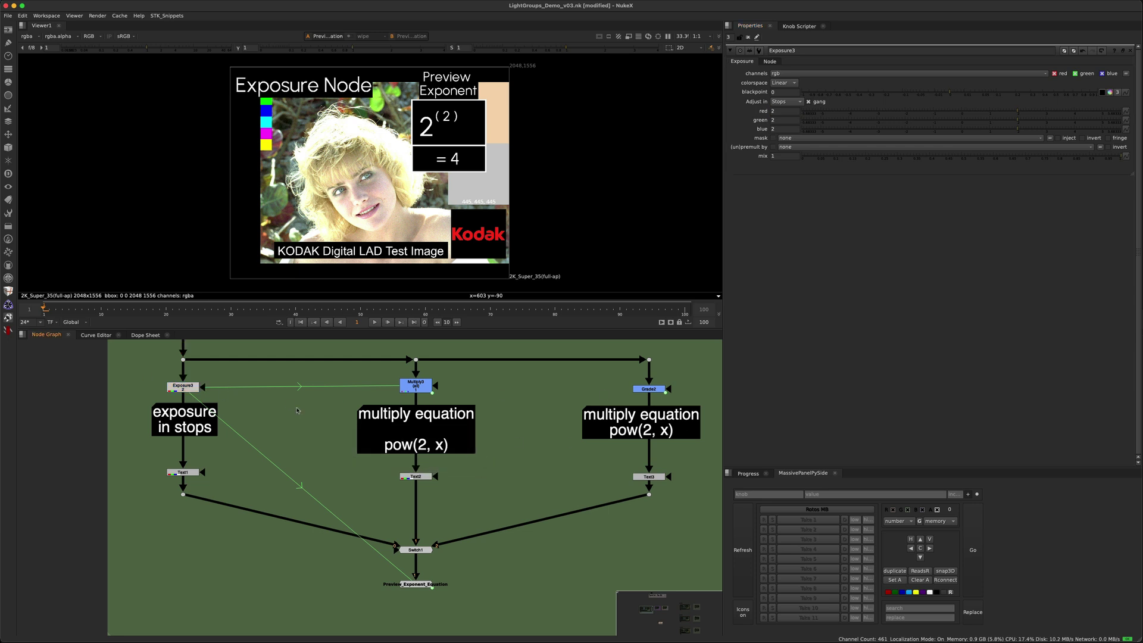
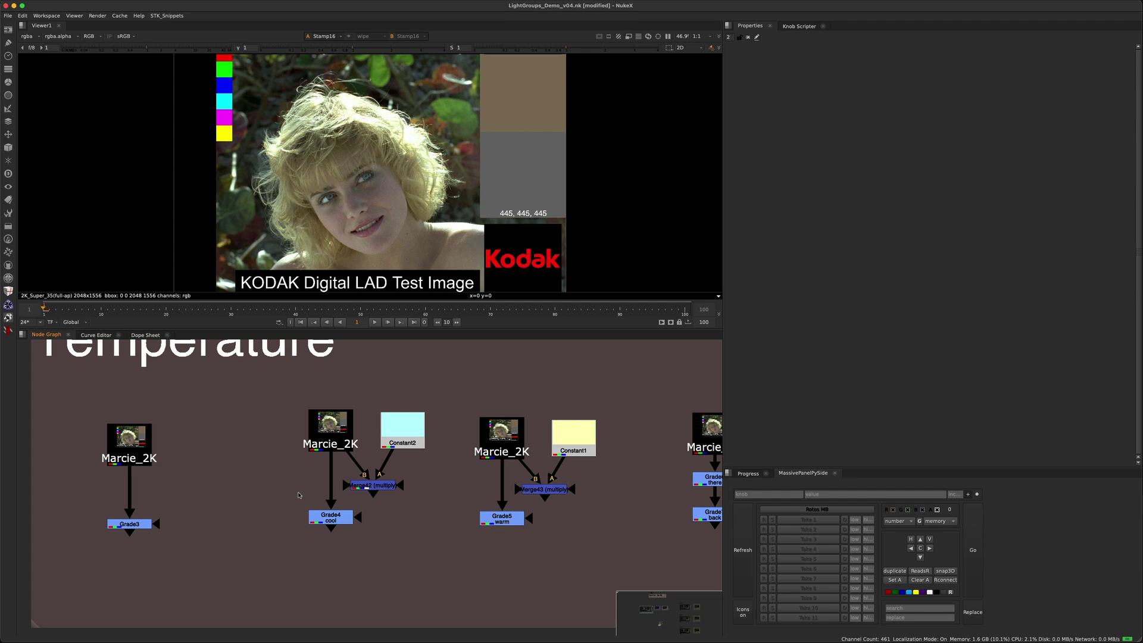
# - Show Constant2, its Marcie_2K plate and the Merge42 multiply of both in the viewer
pyautogui.click(345, 443)
pyautogui.moveTo(338, 374); pyautogui.dragTo(419, 416)
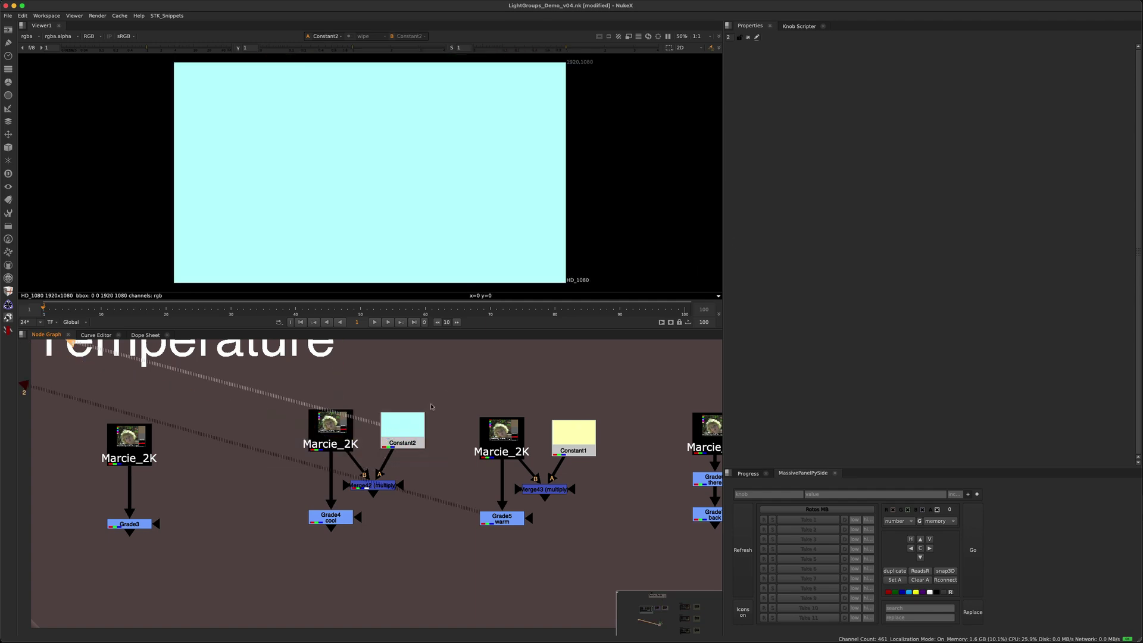
pyautogui.moveTo(487, 118); pyautogui.dragTo(321, 230)
pyautogui.click(354, 444)
pyautogui.press('1')
pyautogui.click(369, 485)
pyautogui.press('1')
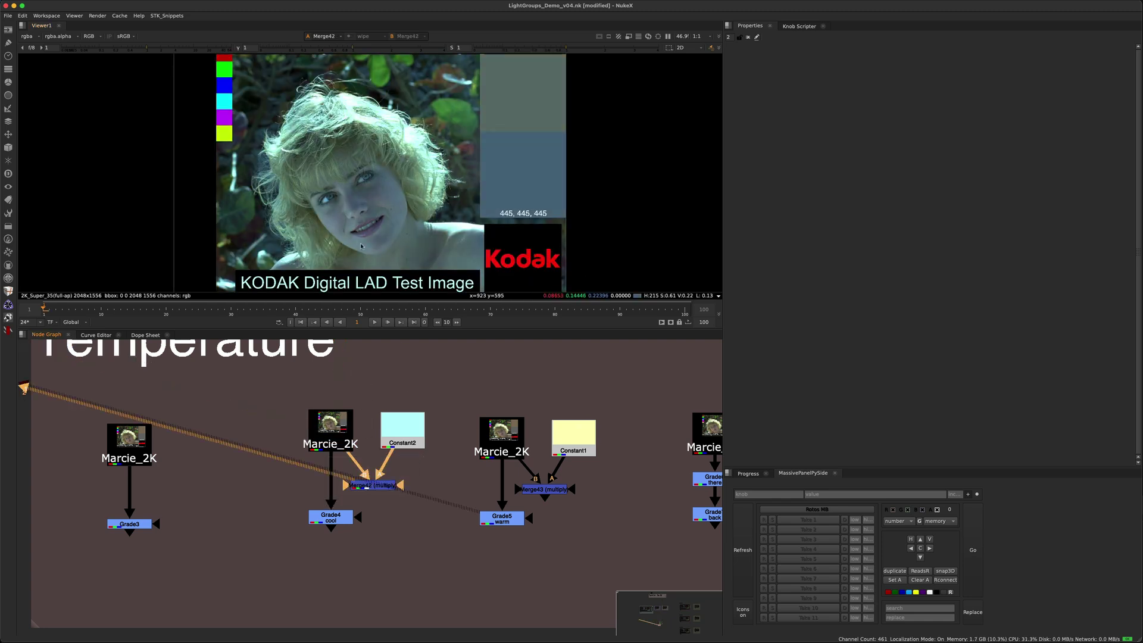
# - Display Merge43, the multiply of Marcie_2K with the yellow Constant1, in the viewer
pyautogui.moveTo(394, 425); pyautogui.dragTo(319, 418, button='middle')
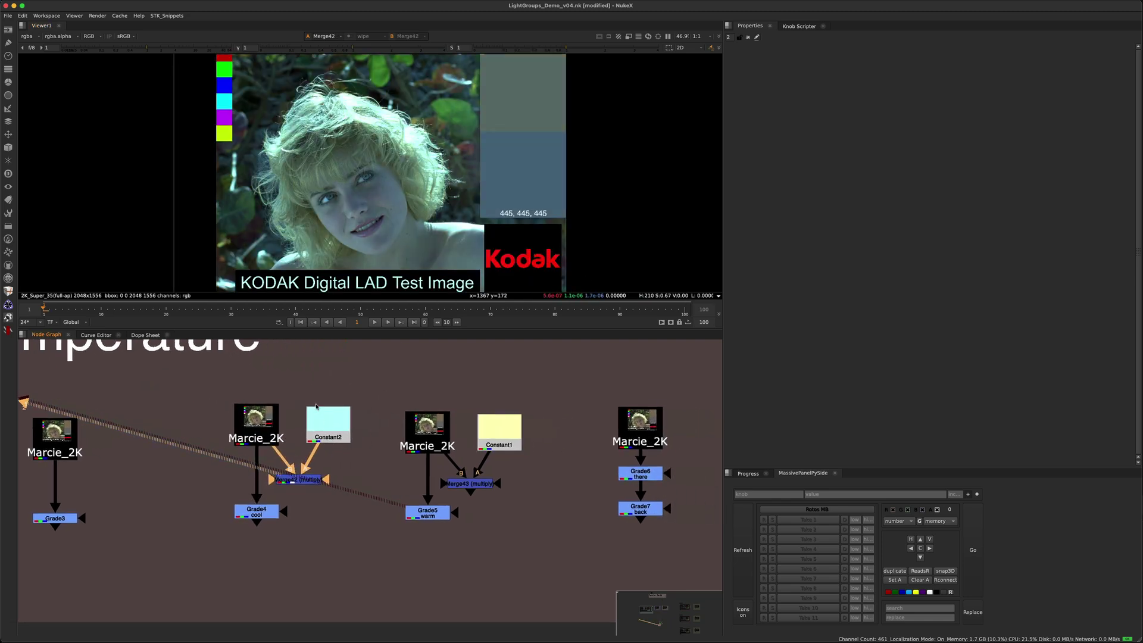
pyautogui.click(541, 466)
pyautogui.click(458, 484)
pyautogui.press('1')
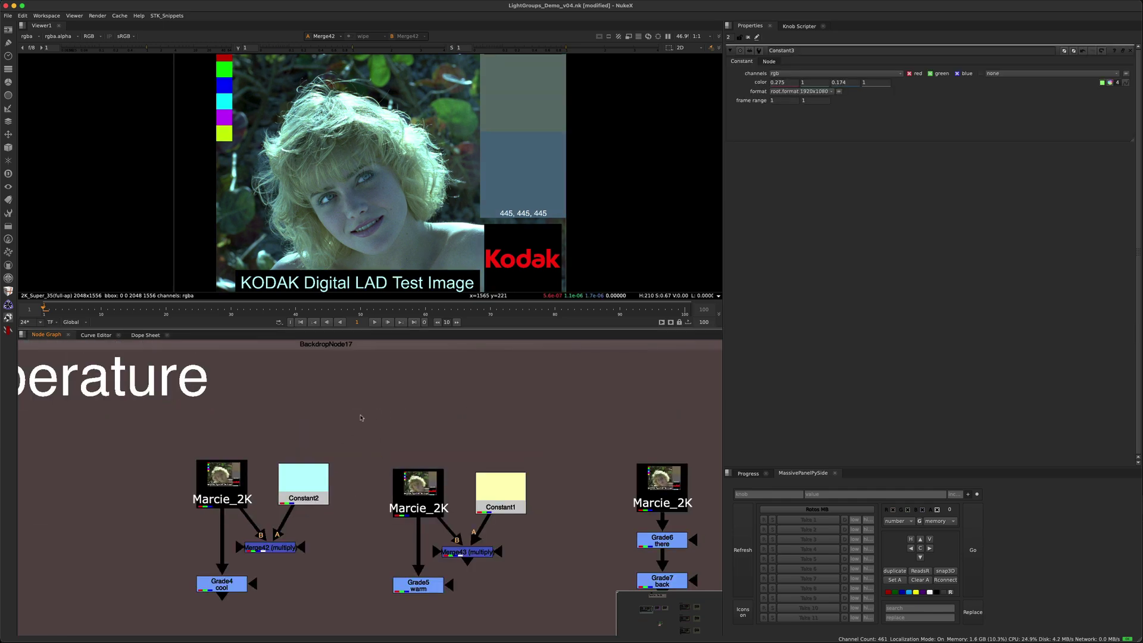
# - Move the green Constant3 into the Temperature group and connect Merge42's A input to it
pyautogui.moveTo(351, 413)
pyautogui.mouseDown(button='middle')
pyautogui.moveTo(334, 388)
pyautogui.moveTo(349, 429)
pyautogui.mouseUp(button='middle')
pyautogui.scroll(-3, 349, 430)
pyautogui.moveTo(360, 346); pyautogui.dragTo(359, 421)
pyautogui.moveTo(308, 492); pyautogui.dragTo(359, 424)
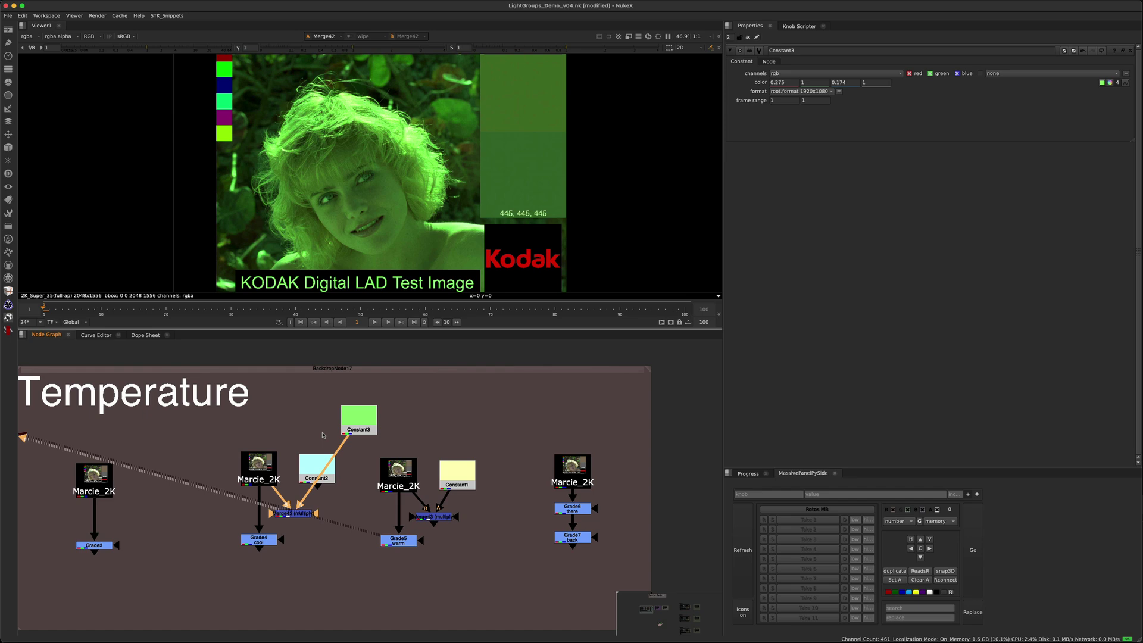
# - Open the cool Grade4 and Constant2, and compare Grade4's multiply channels with Constant2's color channels
pyautogui.scroll(2, 323, 435)
pyautogui.doubleClick(233, 559)
pyautogui.click(249, 517)
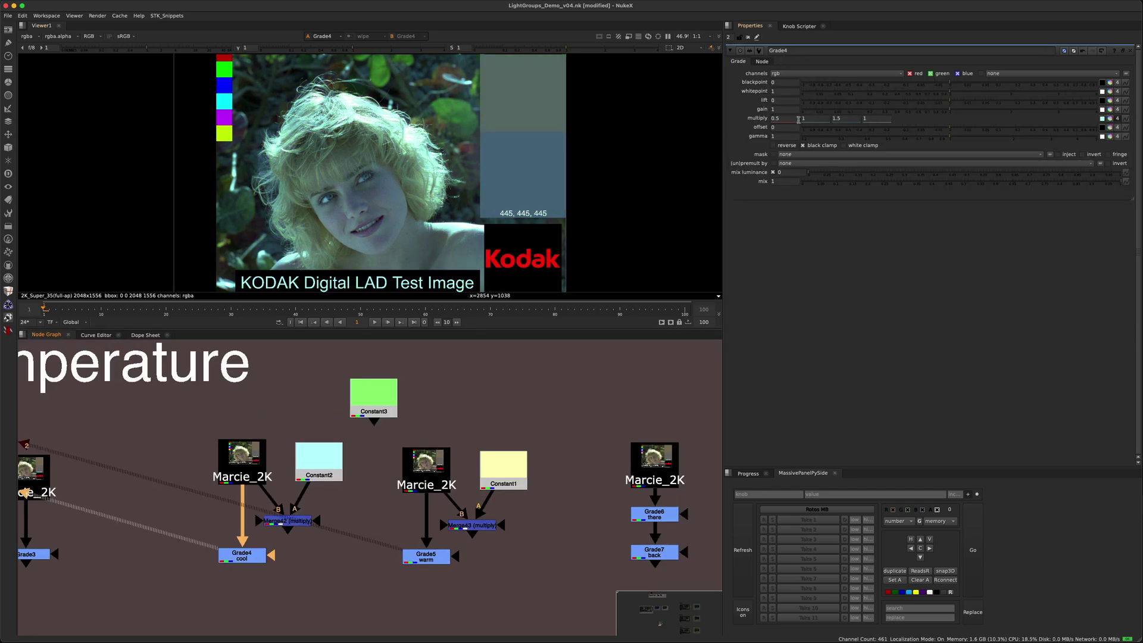
pyautogui.doubleClick(315, 471)
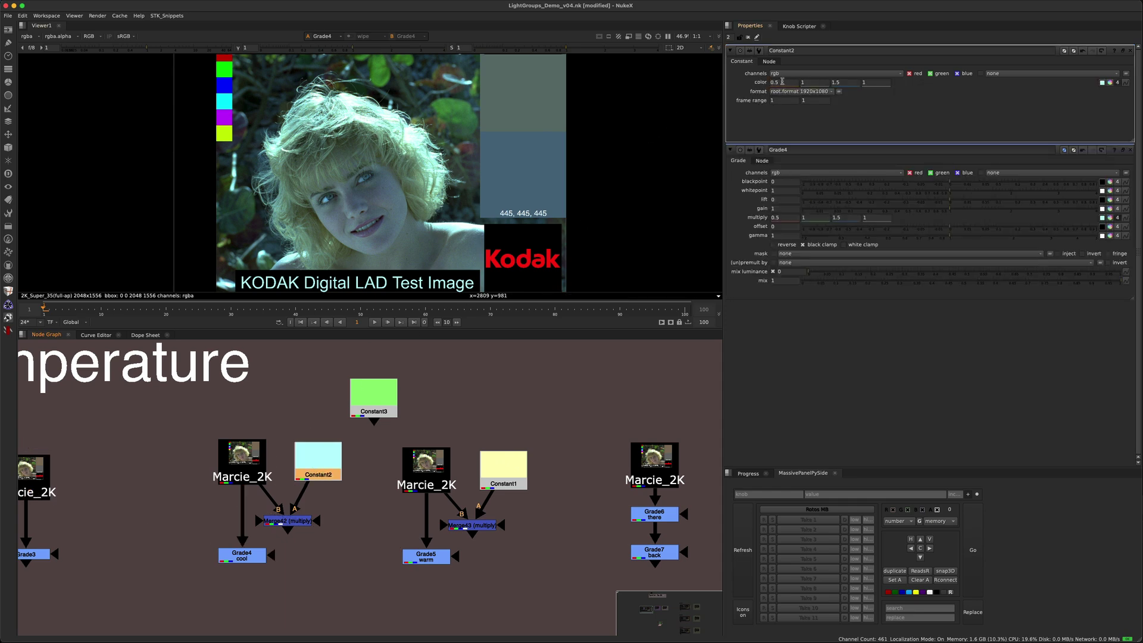
pyautogui.click(785, 82)
pyautogui.click(809, 82)
pyautogui.click(850, 83)
pyautogui.click(785, 217)
pyautogui.click(812, 217)
pyautogui.click(845, 217)
# - View Merge42 and the cool Grade4 in turn to compare the two multiply results
pyautogui.click(287, 521)
pyautogui.press('1')
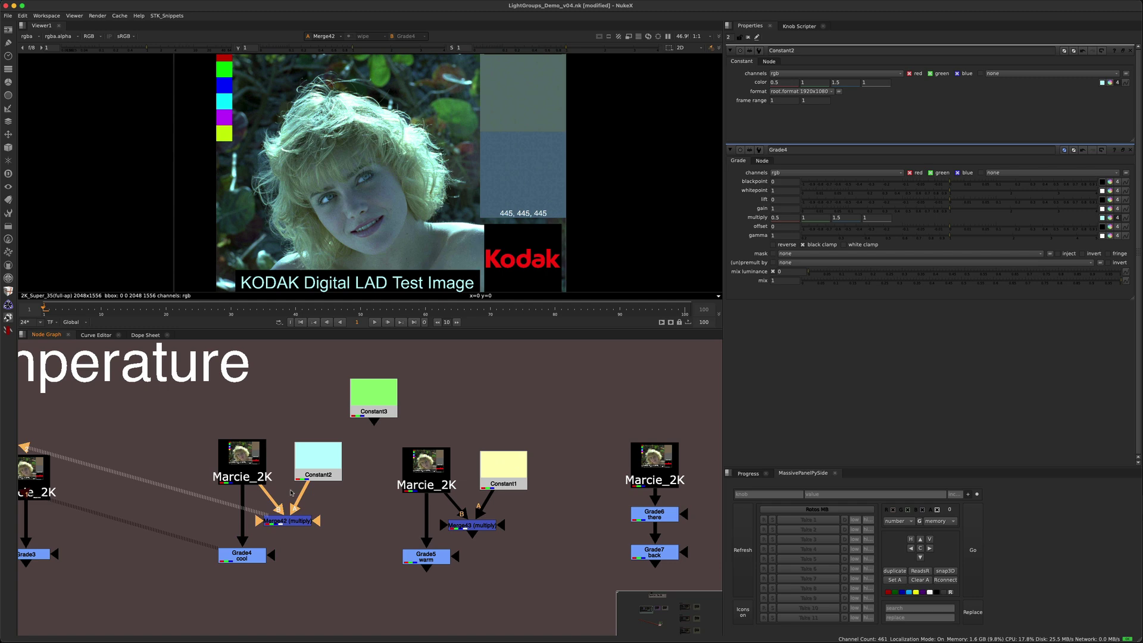
pyautogui.moveTo(292, 522); pyautogui.dragTo(306, 519)
pyautogui.click(298, 512)
pyautogui.click(242, 556)
pyautogui.doubleClick(242, 555)
pyautogui.press('1')
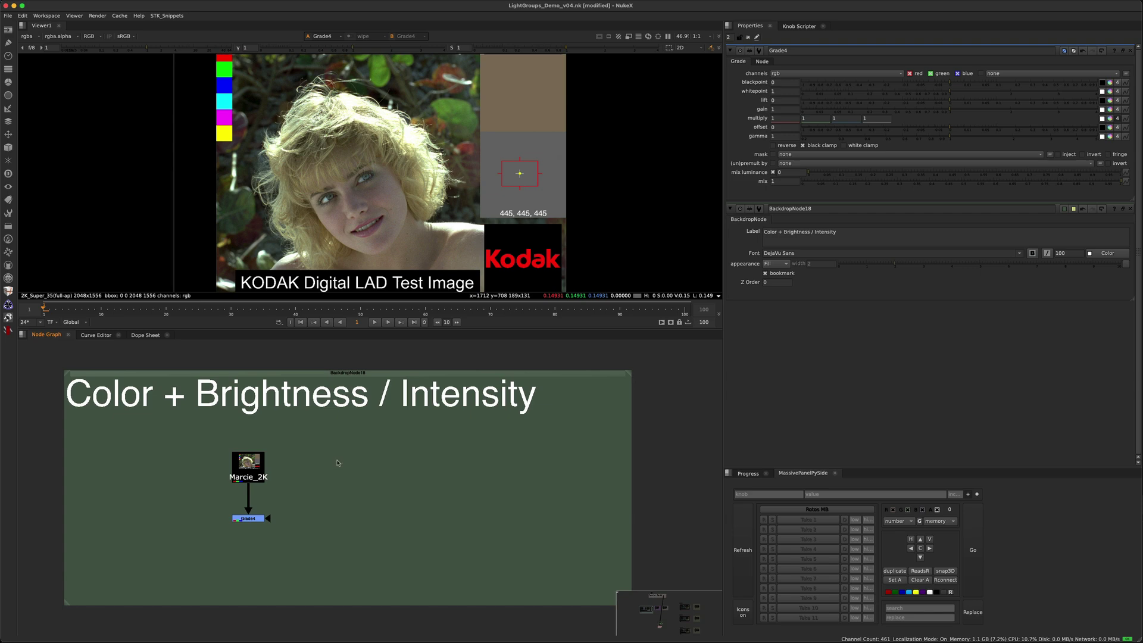
# - On the grade under Color + Brightness / Intensity, try green multiply values 0.8 and 0.5, and set blue multiply to 0.2
pyautogui.click(820, 118)
pyautogui.write('0.8')
pyautogui.press('Return')
pyautogui.write('0.5')
pyautogui.press('Return')
pyautogui.click(844, 118)
pyautogui.write('0.2')
pyautogui.press('Return')
# - Set the grade's green multiply to 0.4 and step it down to 0.1
pyautogui.click(819, 119)
pyautogui.write('0.4')
pyautogui.press('Return')
pyautogui.press('Down')
pyautogui.press('Down')
pyautogui.press('Down')
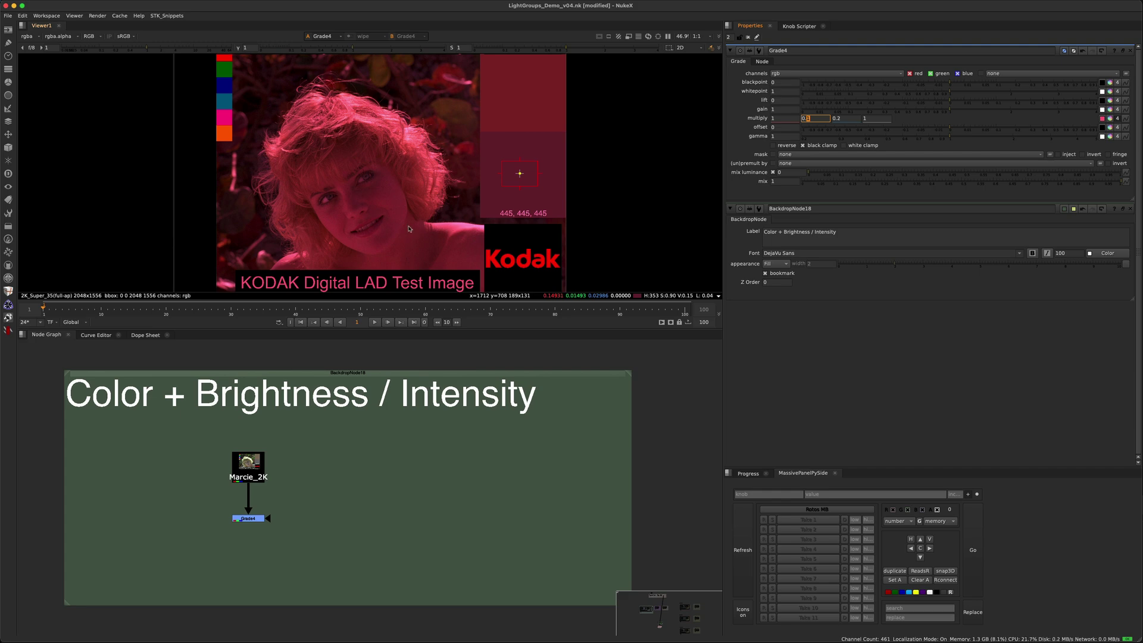
# - Load the Marcie_2K source and its grade into separate viewer inputs for comparison
pyautogui.click(249, 466)
pyautogui.press('1')
pyautogui.click(297, 484)
pyautogui.click(248, 518)
pyautogui.press('1')
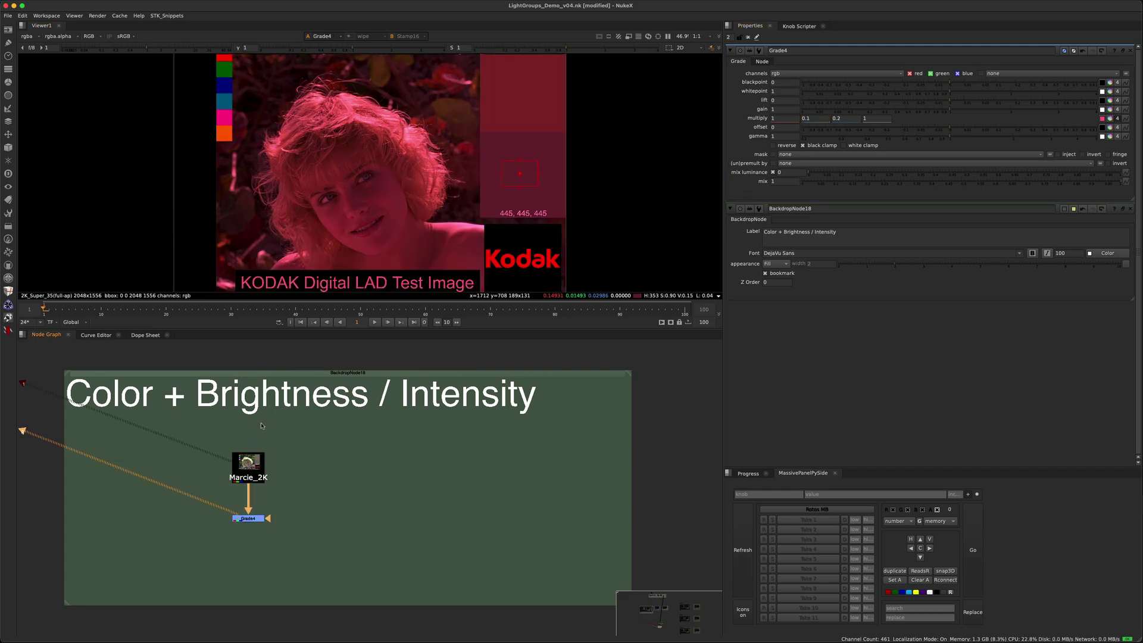
# - Set the grade's green multiply to 0.2
pyautogui.doubleClick(813, 120)
pyautogui.write('0.2')
pyautogui.press('Return')
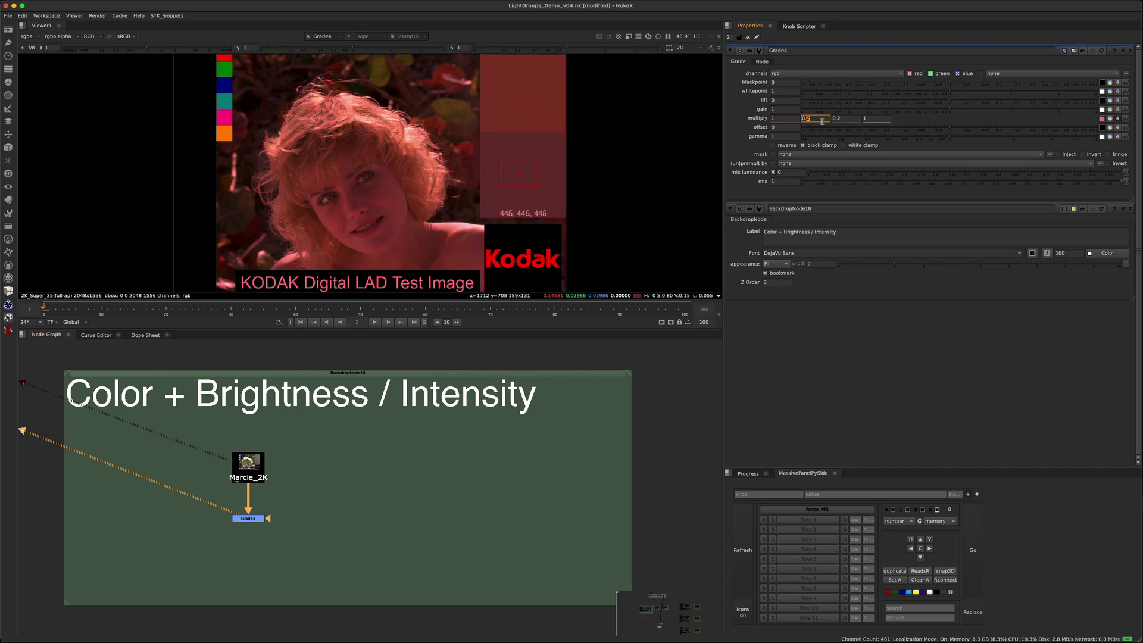
# - Switch the viewer between the Marcie_2K source and the grade to compare the sampled grey patch
pyautogui.press('2')
pyautogui.press('1')
pyautogui.press('2')
pyautogui.press('1')
pyautogui.press('2')
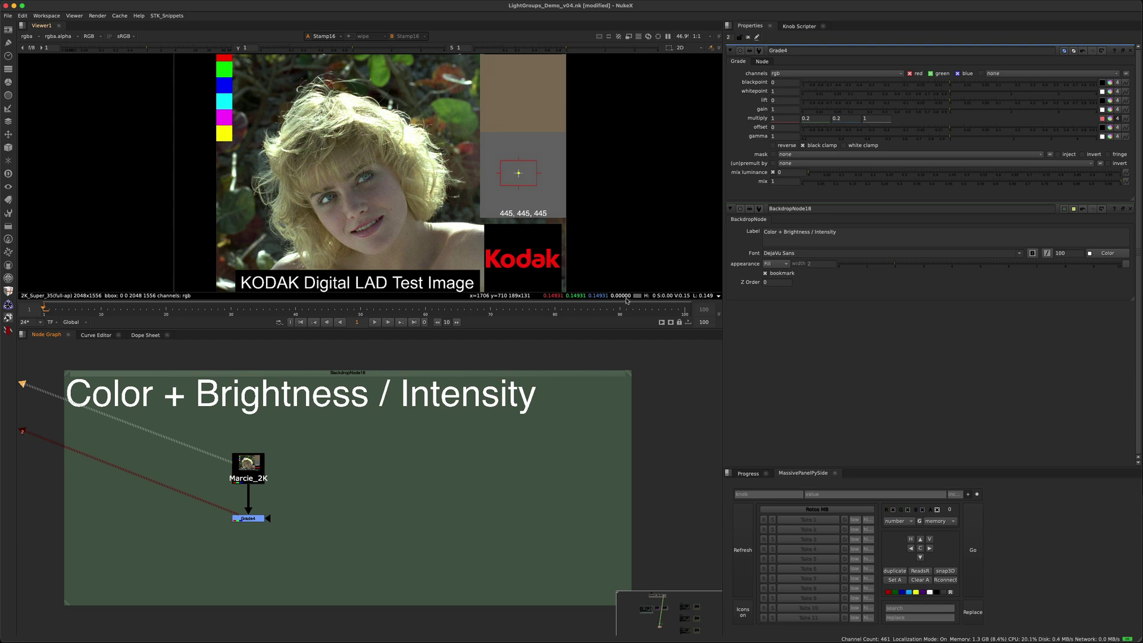
pyautogui.press('1')
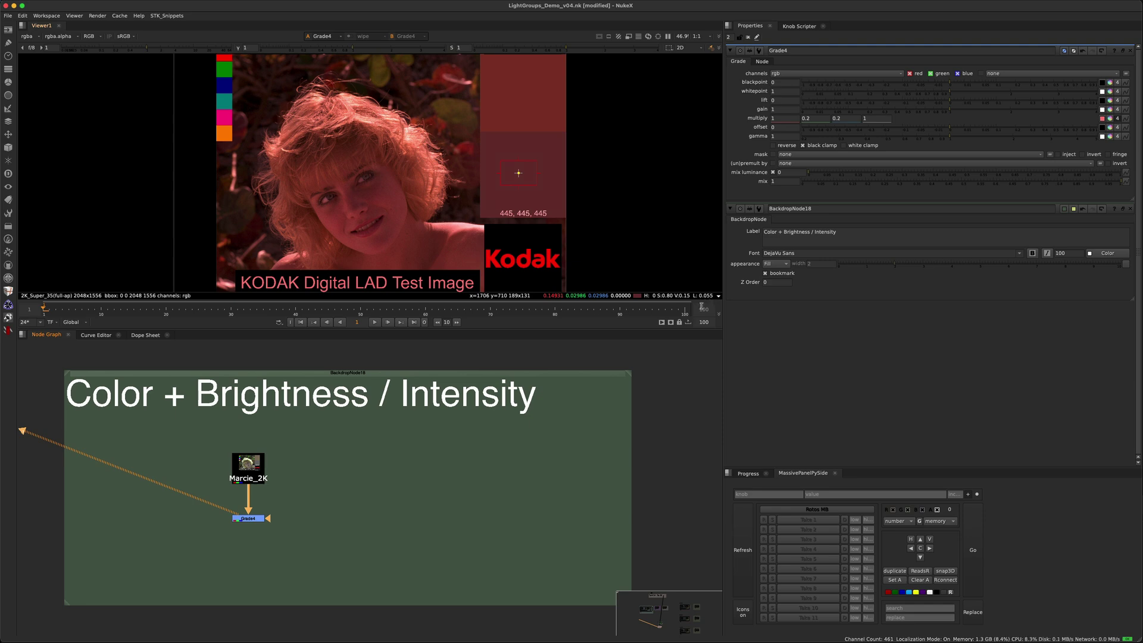
pyautogui.click(249, 468)
pyautogui.press('1')
pyautogui.moveTo(296, 485); pyautogui.dragTo(207, 540)
pyautogui.press('2')
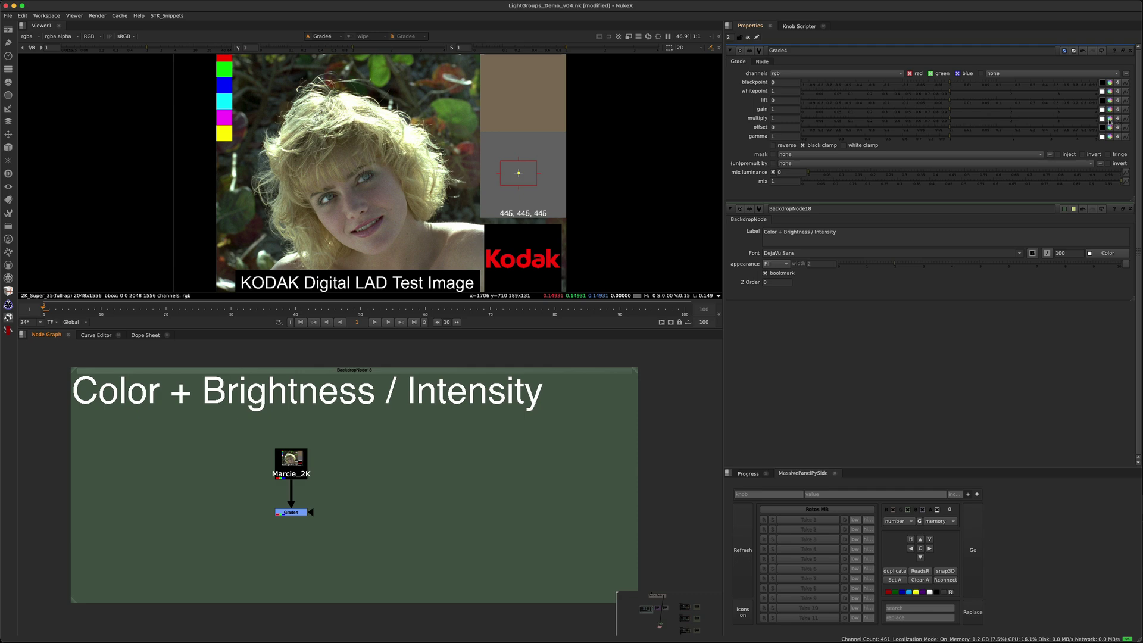
# - Split the grade's multiply into separate channels and set red to 0.5 and blue to 1.5
pyautogui.click(1117, 118)
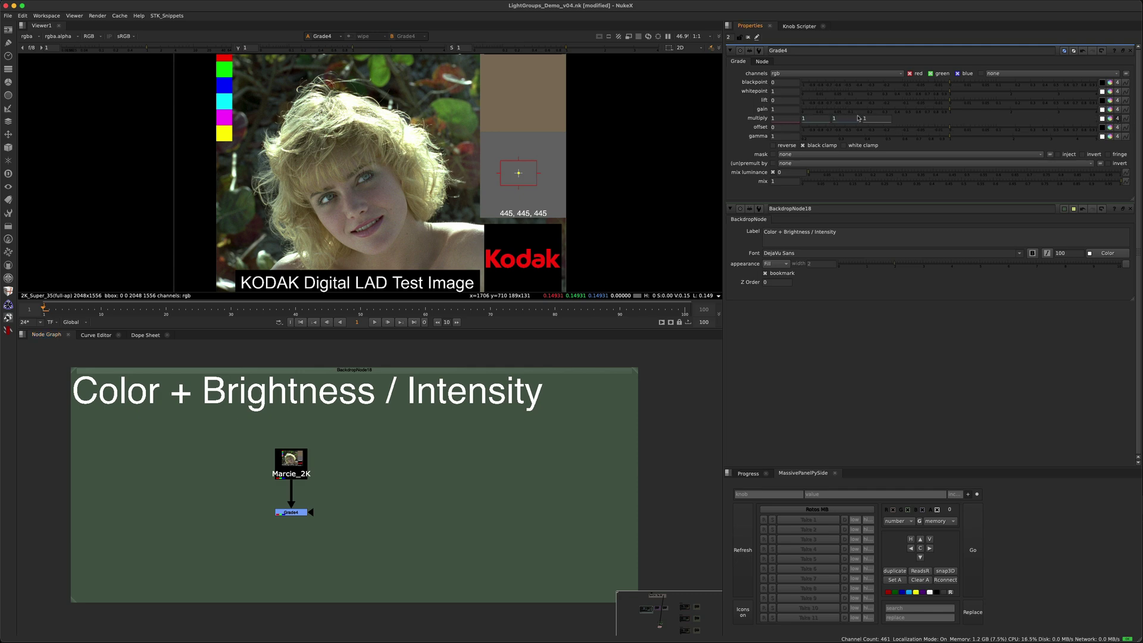
pyautogui.click(786, 119)
pyautogui.scroll(8, 785, 119)
pyautogui.scroll(-15, 785, 119)
pyautogui.scroll(3, 785, 119)
pyautogui.click(846, 119)
pyautogui.scroll(5, 861, 117)
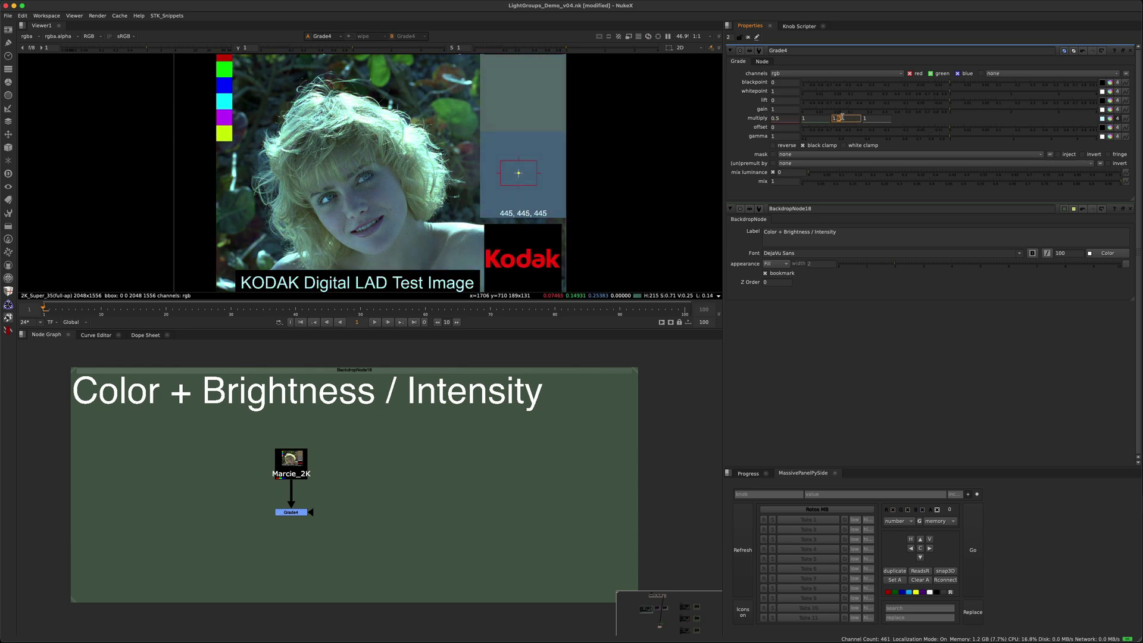
# - Set the grade's green multiply to 0.6 and expand the multiply color wheel with its channel sliders
pyautogui.click(804, 119)
pyautogui.scroll(-7, 805, 119)
pyautogui.scroll(3, 805, 118)
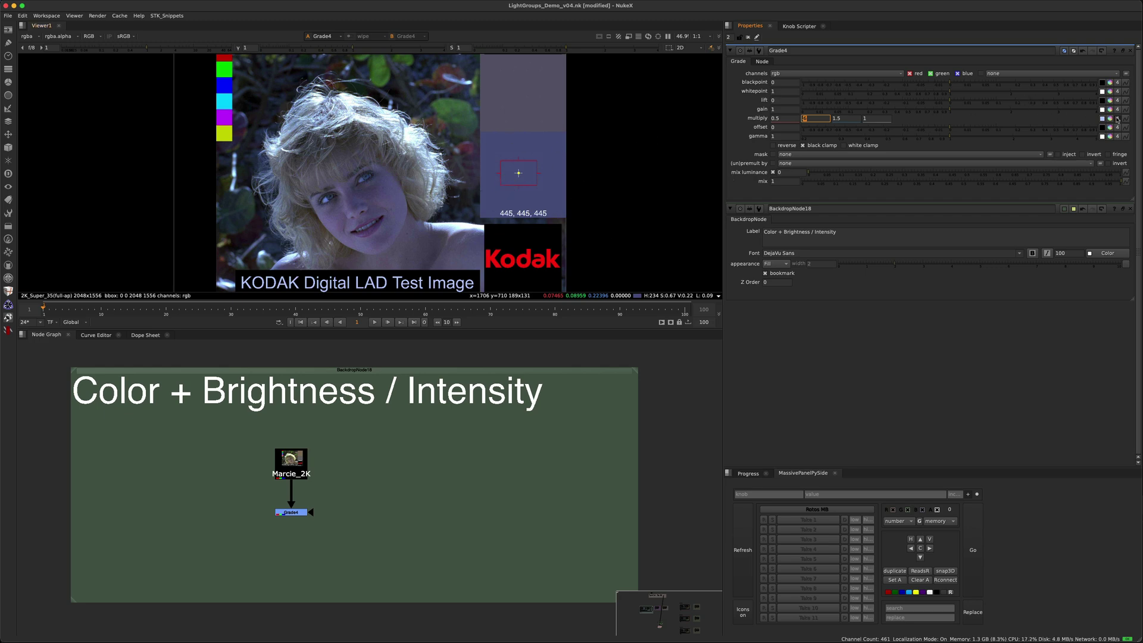
pyautogui.click(1117, 118)
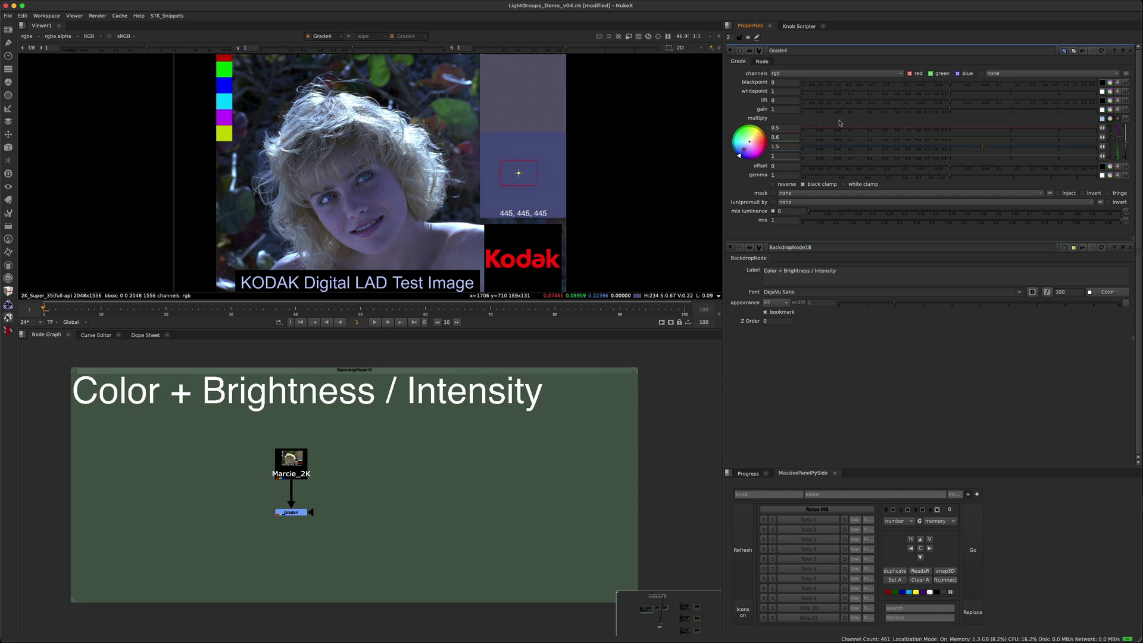
# - Adjust the grade's multiply to red 0.8125, green 0.99 and blue 1.4125, and open its floating color picker
pyautogui.moveTo(906, 128)
pyautogui.mouseDown()
pyautogui.moveTo(950, 129)
pyautogui.moveTo(929, 140)
pyautogui.moveTo(935, 149)
pyautogui.moveTo(955, 129)
pyautogui.moveTo(918, 135)
pyautogui.moveTo(948, 140)
pyautogui.mouseUp()
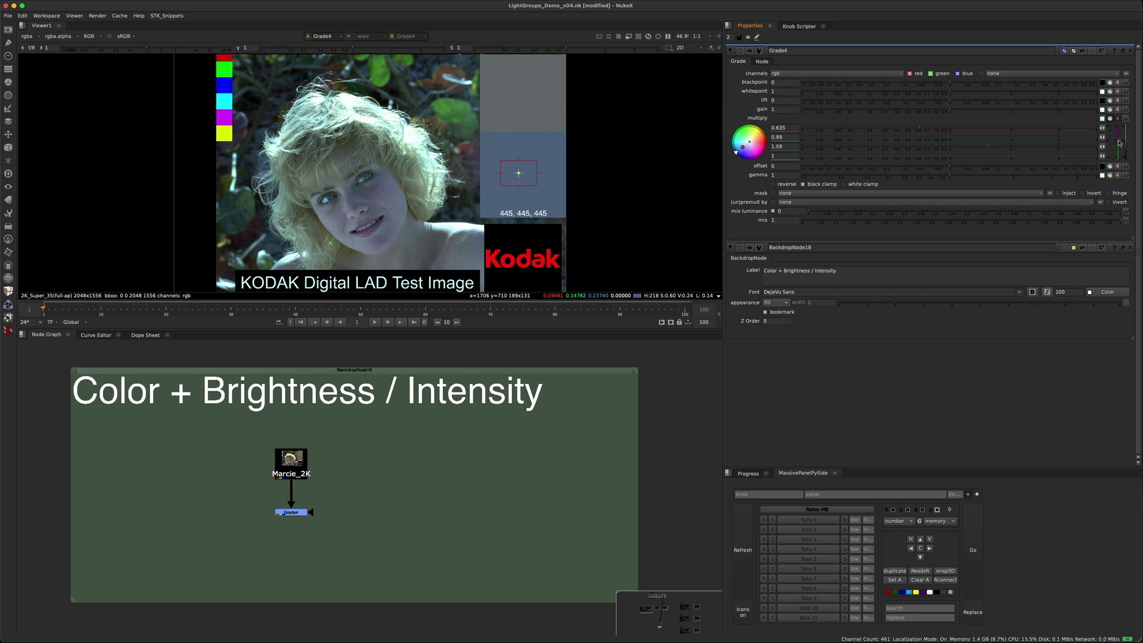
pyautogui.moveTo(1111, 142); pyautogui.dragTo(1115, 130)
pyautogui.click(1110, 119)
pyautogui.keyDown('super'); pyautogui.click(1110, 119); pyautogui.keyUp('super')
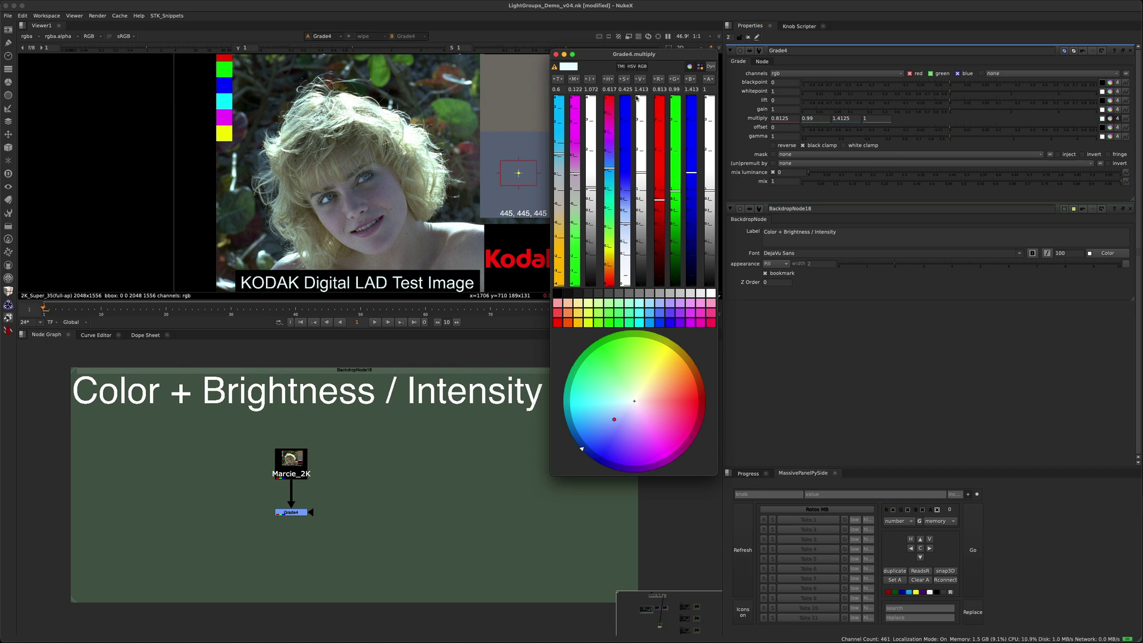
# - Check the Control Panels preference for what the color picker button opens, leaving floating color picker selected
pyautogui.hotkey('shift', 's')
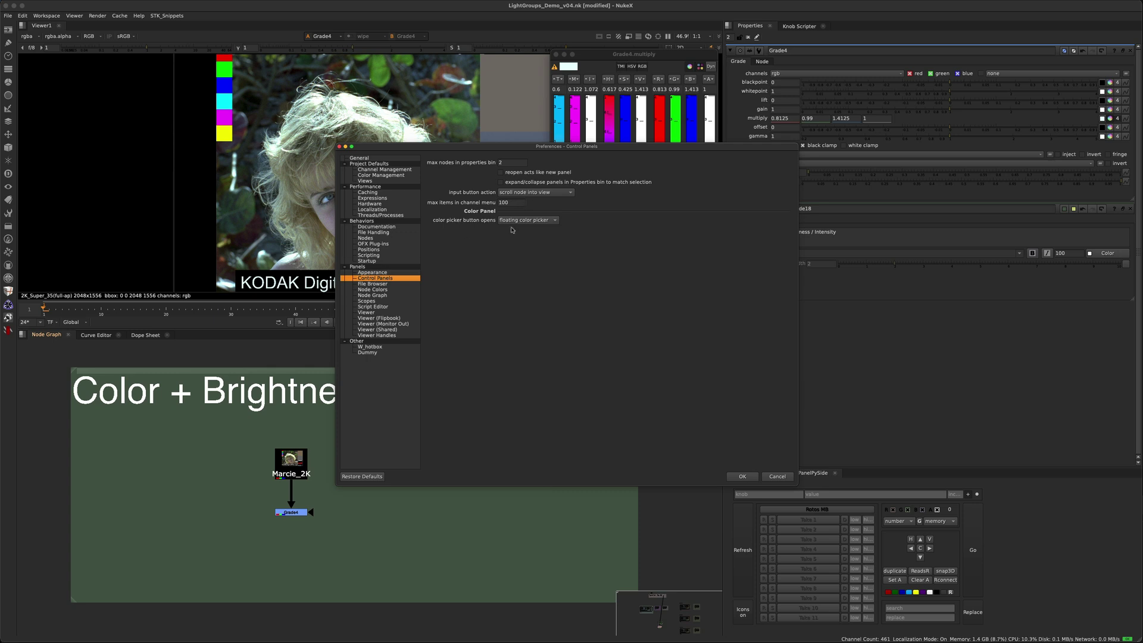
pyautogui.click(532, 220)
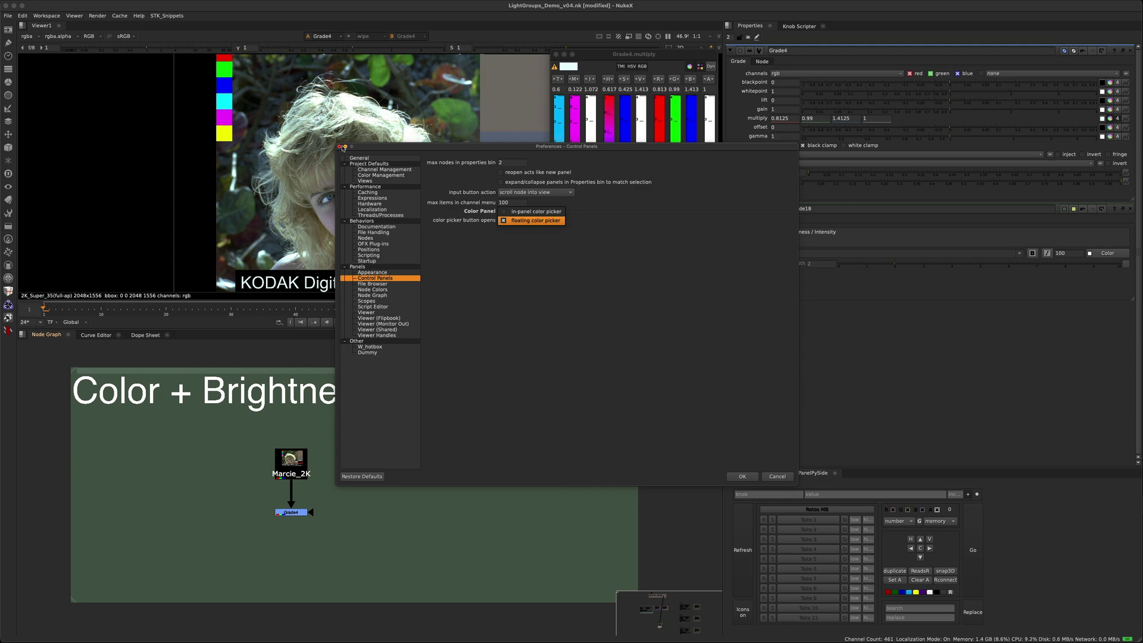
pyautogui.click(339, 146)
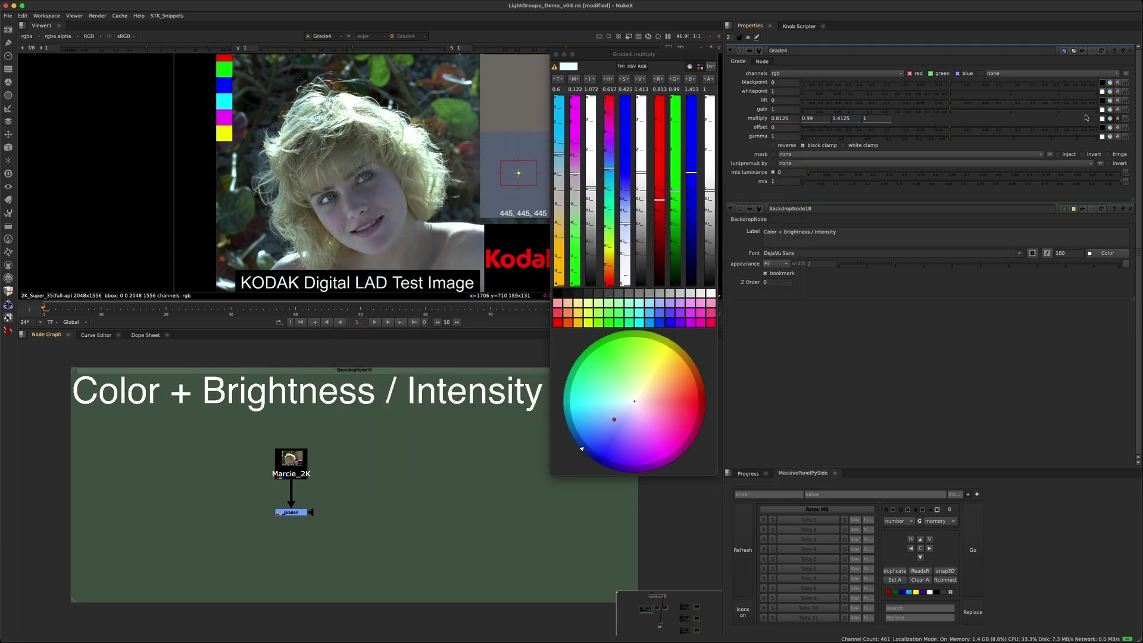
# - Toggle the multiply's floating color picker repeatedly, leaving it open and moved over the viewer
pyautogui.click(1109, 118)
pyautogui.click(1110, 119)
pyautogui.click(1110, 119)
pyautogui.click(1110, 119)
pyautogui.click(1110, 118)
pyautogui.click(1110, 118)
pyautogui.click(1110, 119)
pyautogui.click(1109, 119)
pyautogui.click(1109, 118)
pyautogui.click(1110, 119)
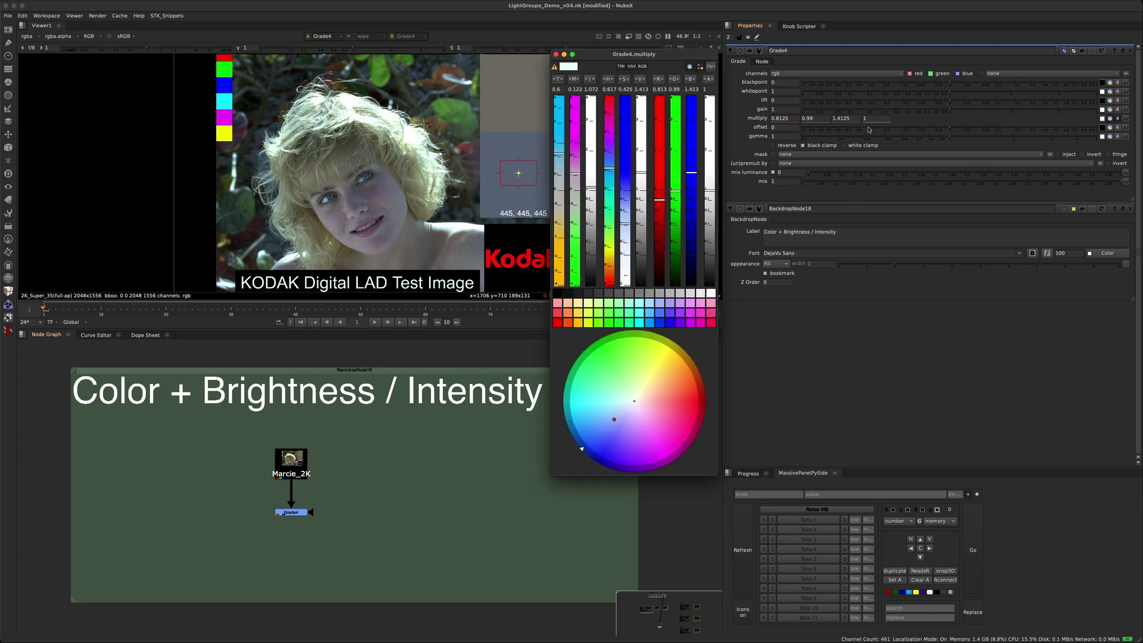
pyautogui.click(1110, 119)
pyautogui.click(1110, 118)
pyautogui.click(1110, 118)
pyautogui.click(1109, 119)
pyautogui.moveTo(669, 54); pyautogui.dragTo(638, 74)
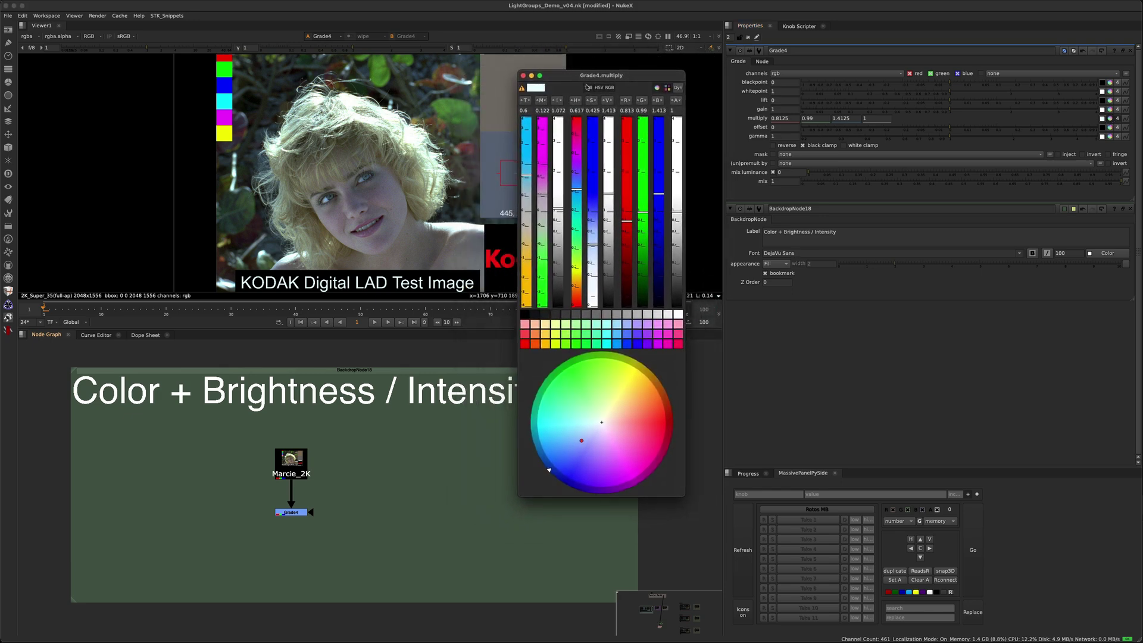
# - Hide the TMI sliders, shift the multiply's hue to 0.612 on the color wheel, and show the TMI sliders again
pyautogui.click(589, 88)
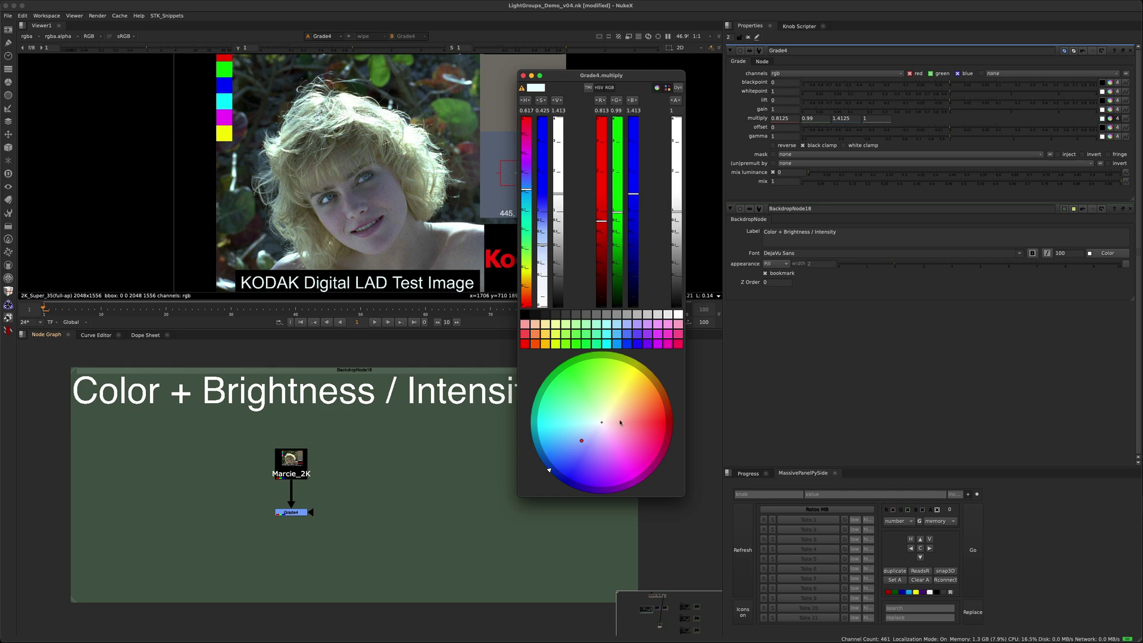
pyautogui.moveTo(550, 472); pyautogui.dragTo(547, 469)
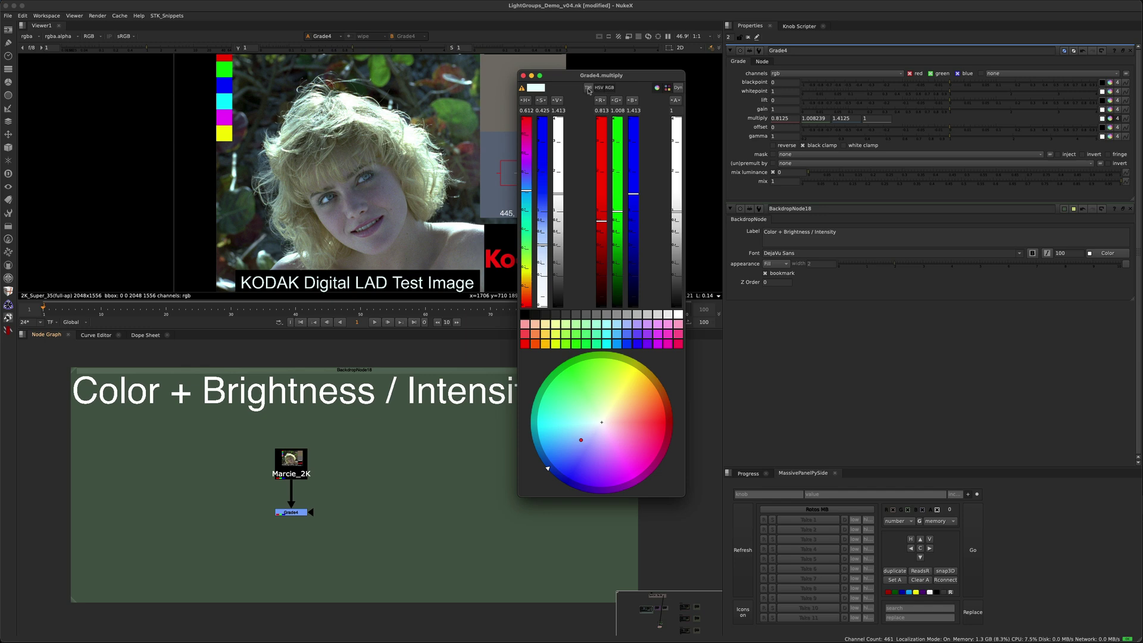
pyautogui.click(588, 88)
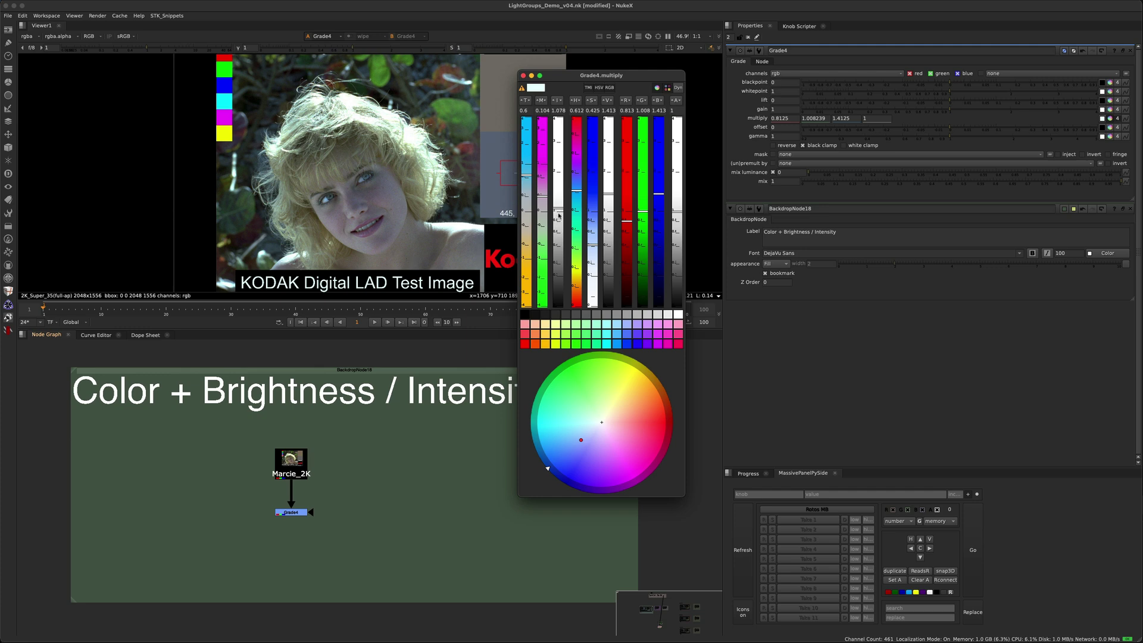
# - Reset the grade's multiply to 1, try a cooler temperature of 1.28, and return the temperature to neutral
pyautogui.click(901, 126)
pyautogui.hotkey('ctrl', 'z')
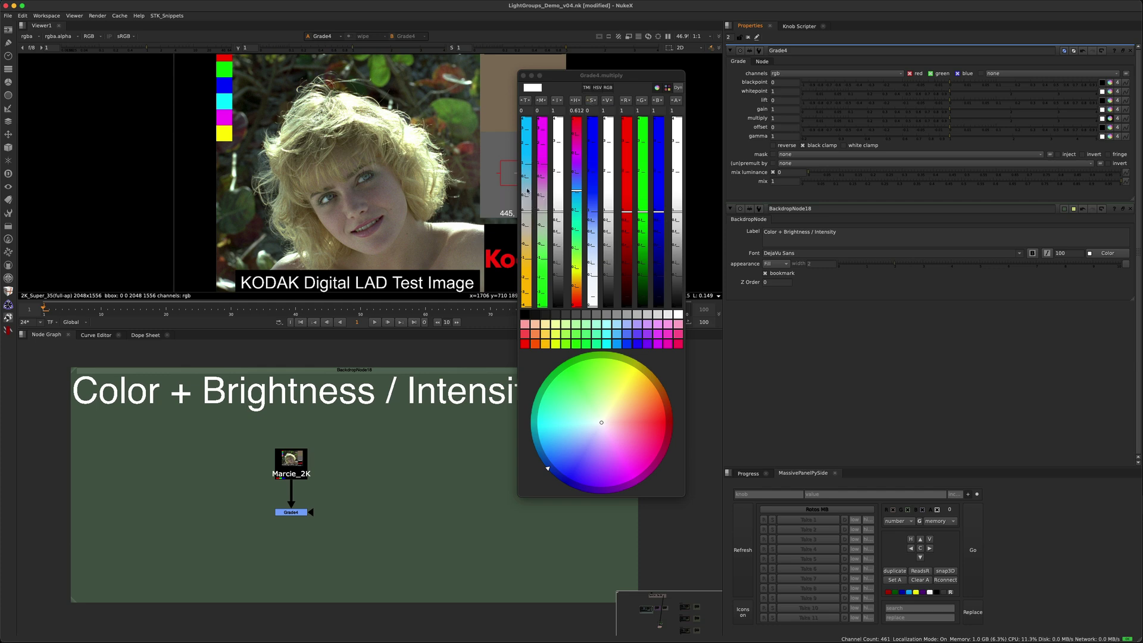
pyautogui.moveTo(526, 207); pyautogui.dragTo(526, 158)
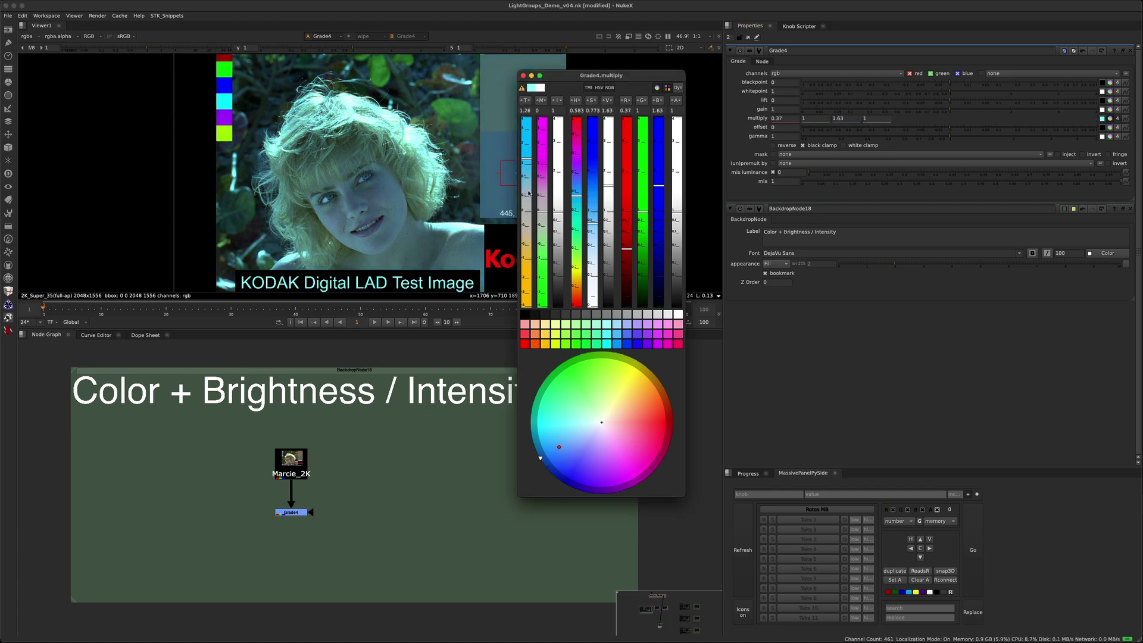
pyautogui.click(527, 211)
# - Tune the multiply's magenta, temperature and intensity to about 0.97 red, 1.18 green and 1.71 blue
pyautogui.moveTo(542, 212); pyautogui.dragTo(544, 251)
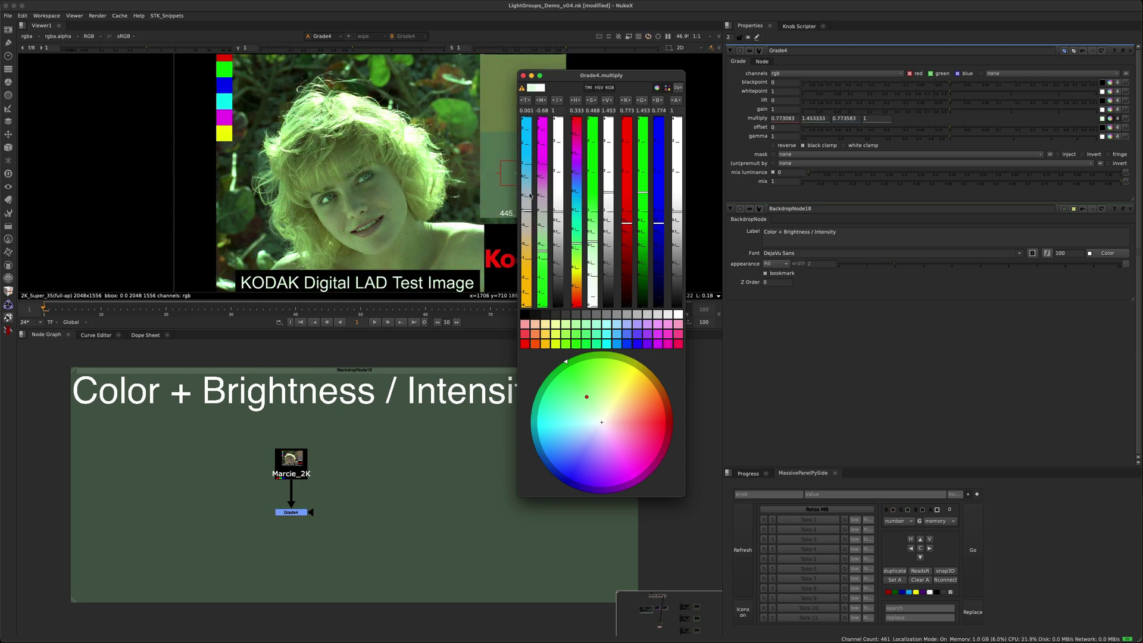
pyautogui.moveTo(613, 81); pyautogui.dragTo(839, 85)
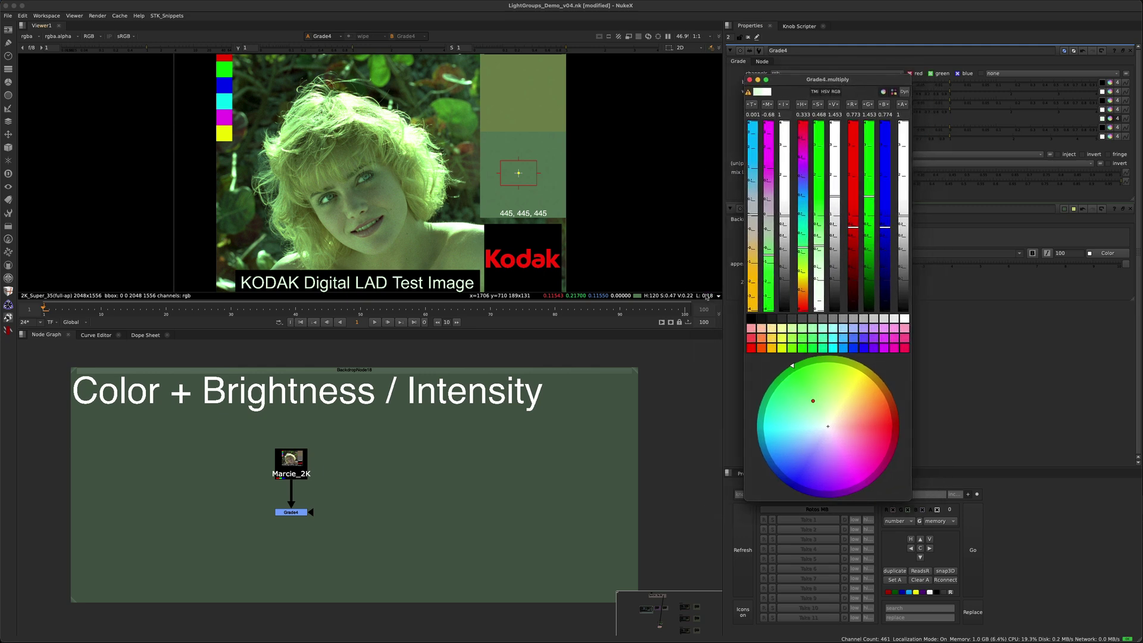
pyautogui.moveTo(772, 242); pyautogui.dragTo(775, 203)
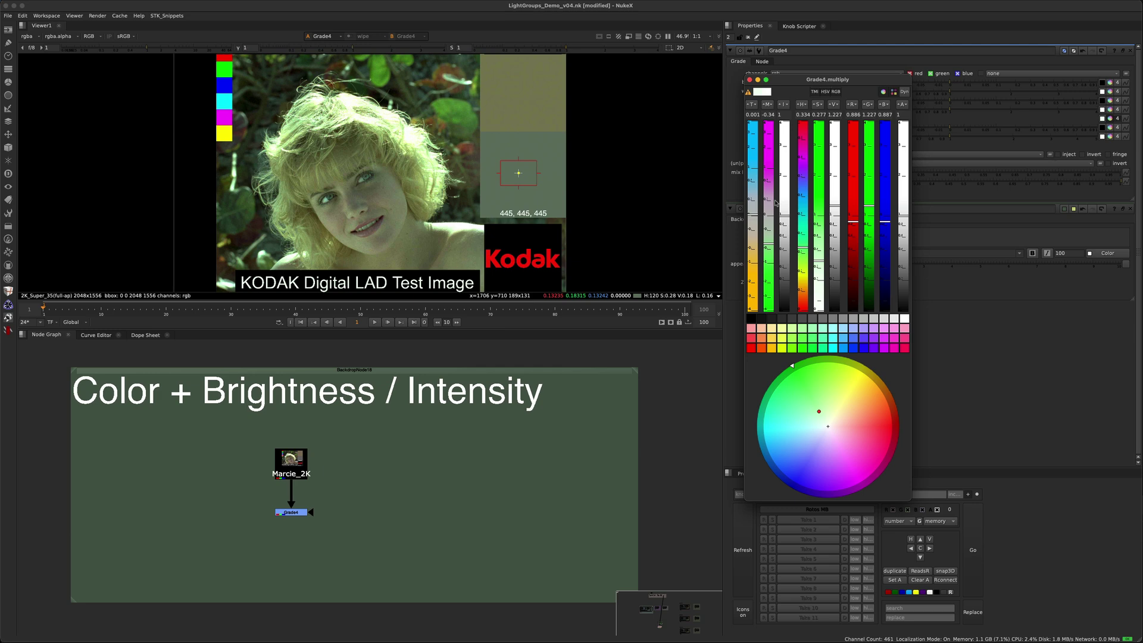
pyautogui.moveTo(751, 205); pyautogui.dragTo(751, 186)
pyautogui.moveTo(768, 260)
pyautogui.mouseDown()
pyautogui.moveTo(765, 183)
pyautogui.moveTo(754, 214)
pyautogui.moveTo(753, 175)
pyautogui.moveTo(768, 203)
pyautogui.moveTo(785, 177)
pyautogui.mouseUp()
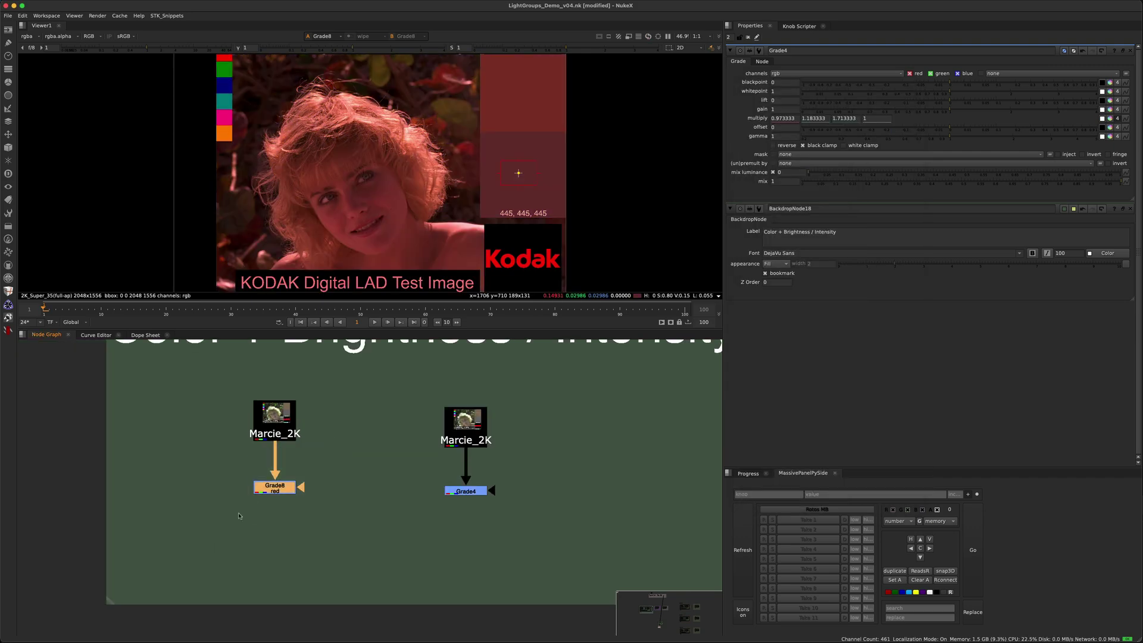
# - Duplicate the red Grade8 node, connect the copy to the same Marcie_2K source, and view the copy
pyautogui.click(292, 483)
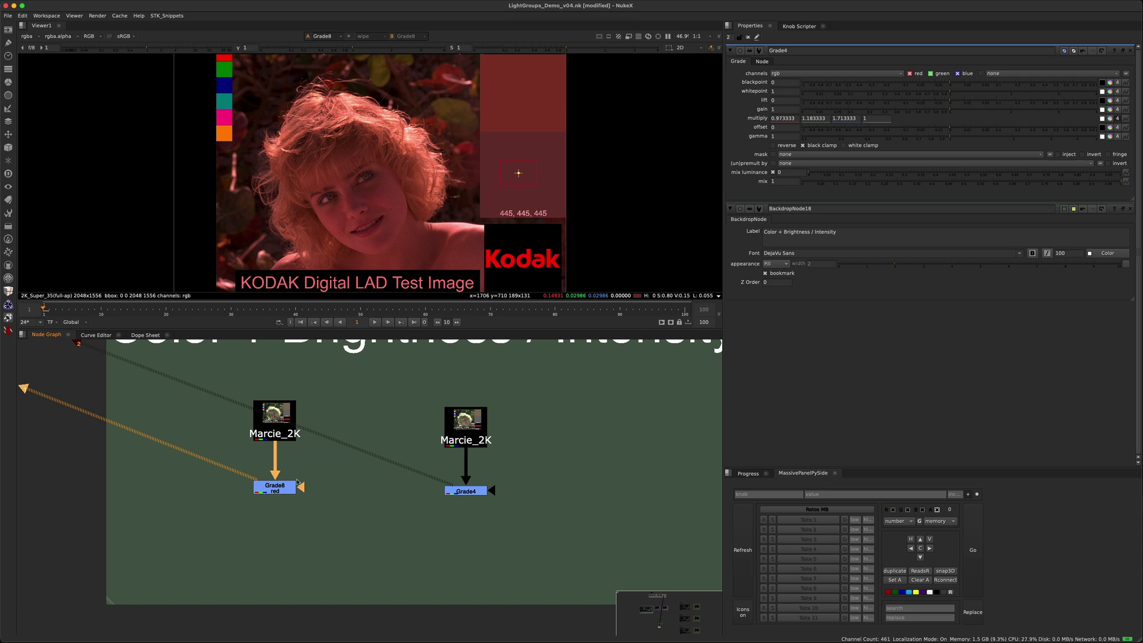
pyautogui.click(331, 463)
pyautogui.hotkey('ctrl', 'v')
pyautogui.moveTo(332, 463); pyautogui.dragTo(292, 435)
pyautogui.doubleClick(343, 482)
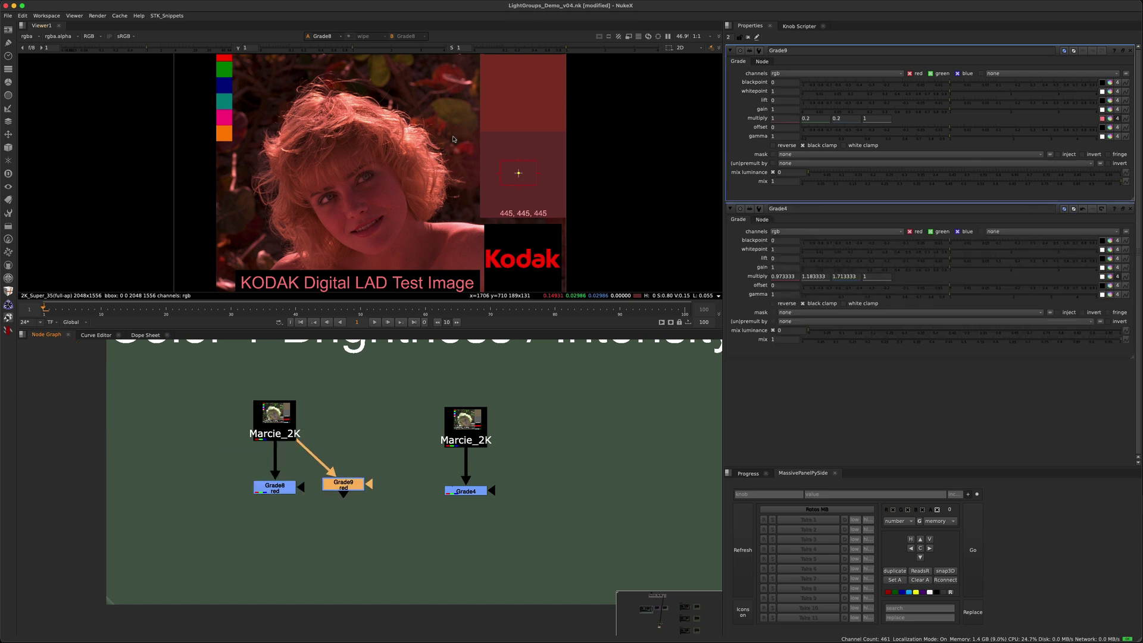
pyautogui.press('1')
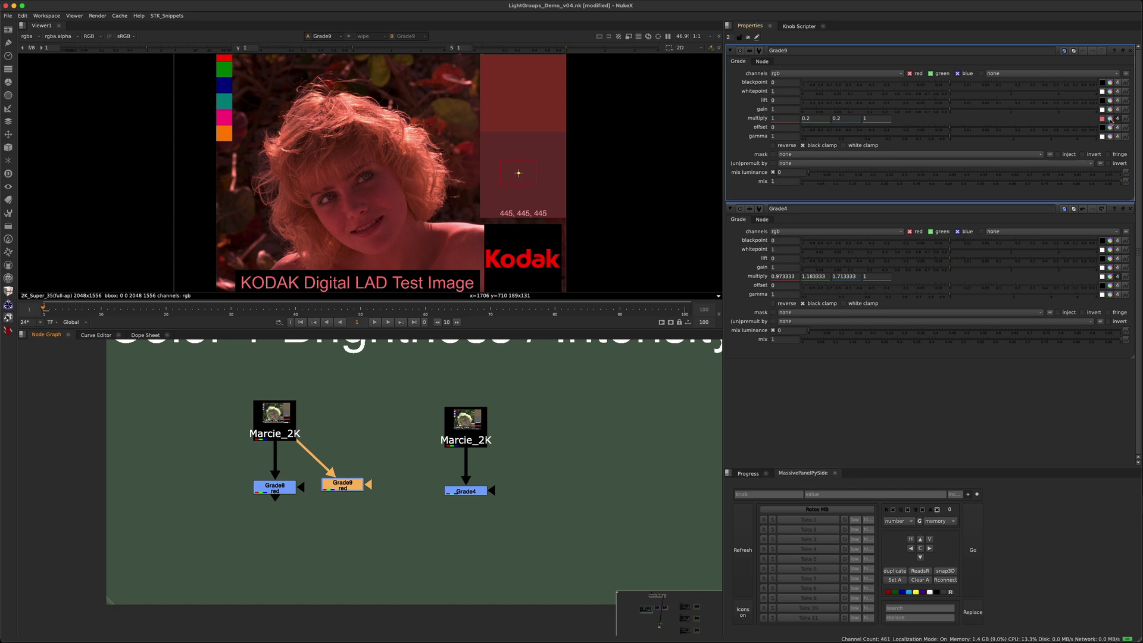
# - Raise the intensity of the copied red grade's multiply to 1 in its color picker
pyautogui.click(1110, 119)
pyautogui.moveTo(820, 79); pyautogui.dragTo(689, 95)
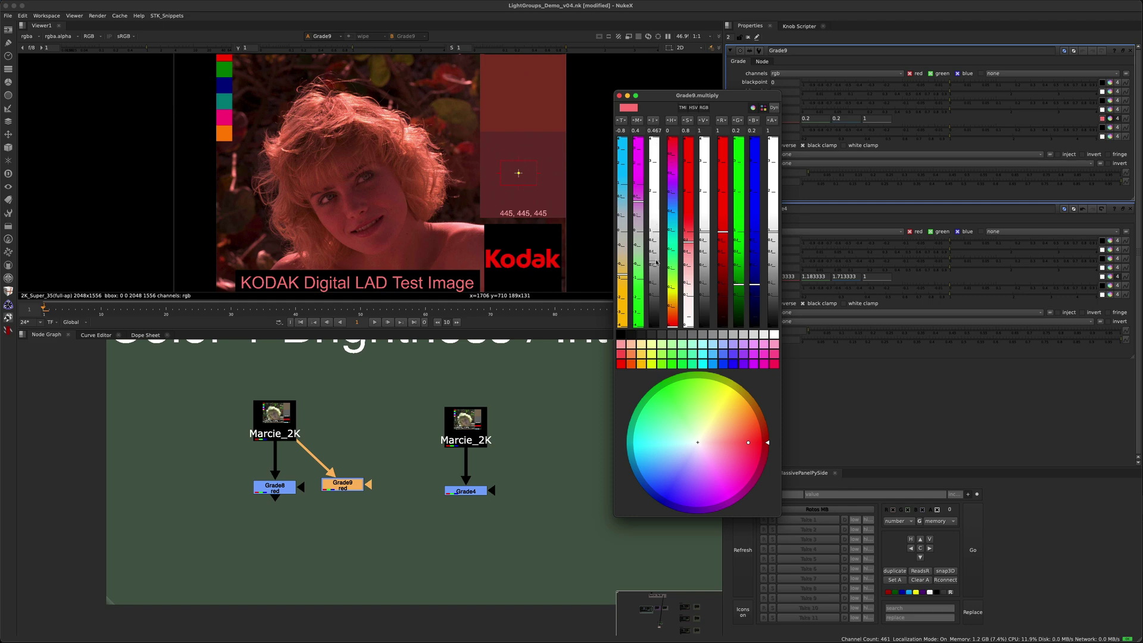
pyautogui.moveTo(657, 264); pyautogui.dragTo(656, 237)
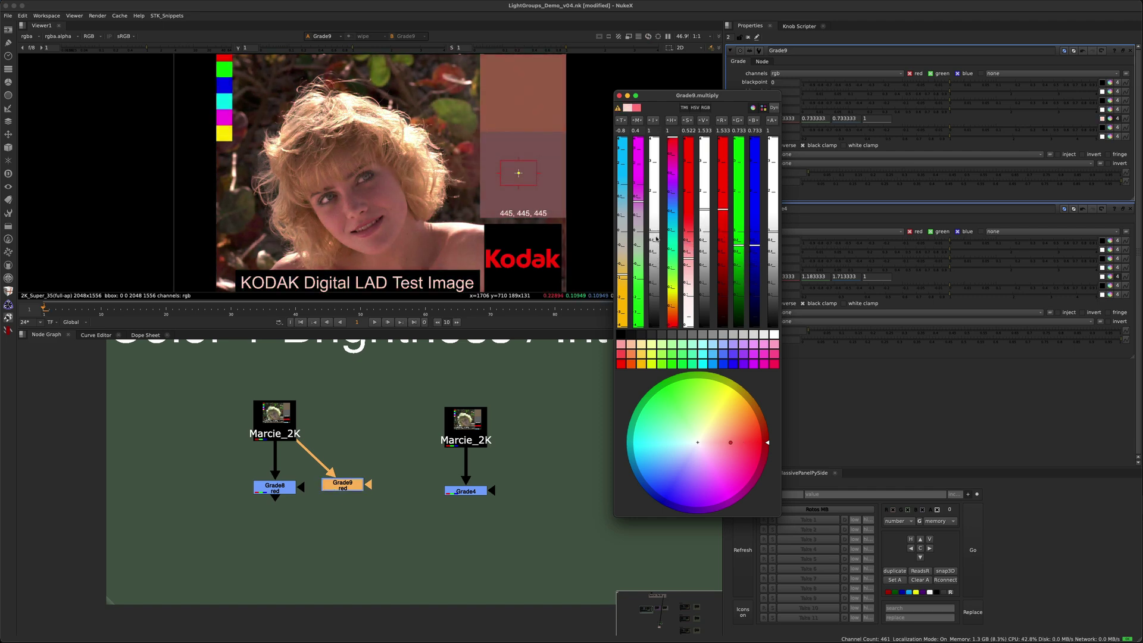
# - Compare Grade8, the Marcie_2K source and the brightened Grade9 in the viewer
pyautogui.click(270, 487)
pyautogui.press('1')
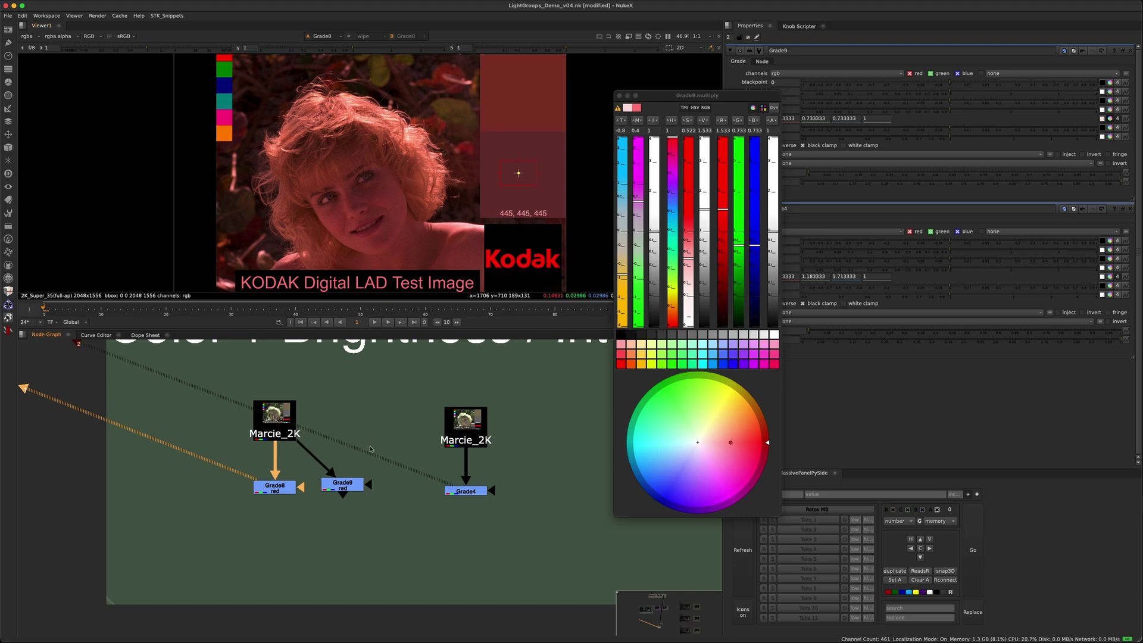
pyautogui.moveTo(370, 452); pyautogui.dragTo(300, 527)
pyautogui.press('2')
pyautogui.click(277, 419)
pyautogui.press('1')
pyautogui.moveTo(384, 444); pyautogui.dragTo(327, 503)
pyautogui.press('2')
pyautogui.click(277, 418)
pyautogui.press('1')
pyautogui.click(343, 484)
pyautogui.press('1')
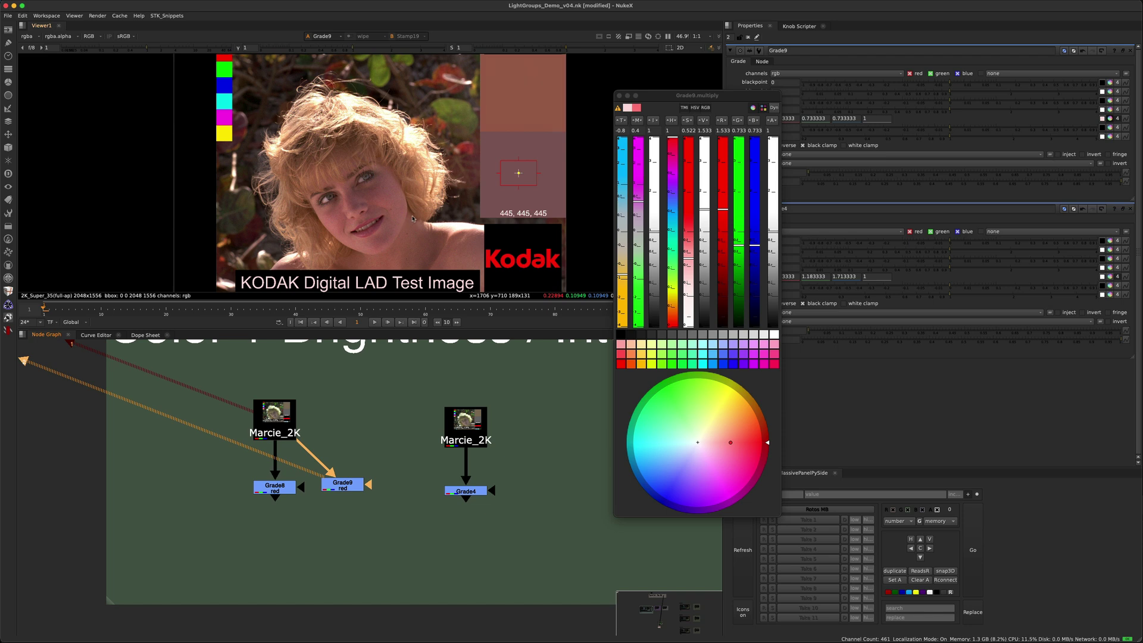
pyautogui.click(274, 487)
pyautogui.press('2')
pyautogui.click(303, 495)
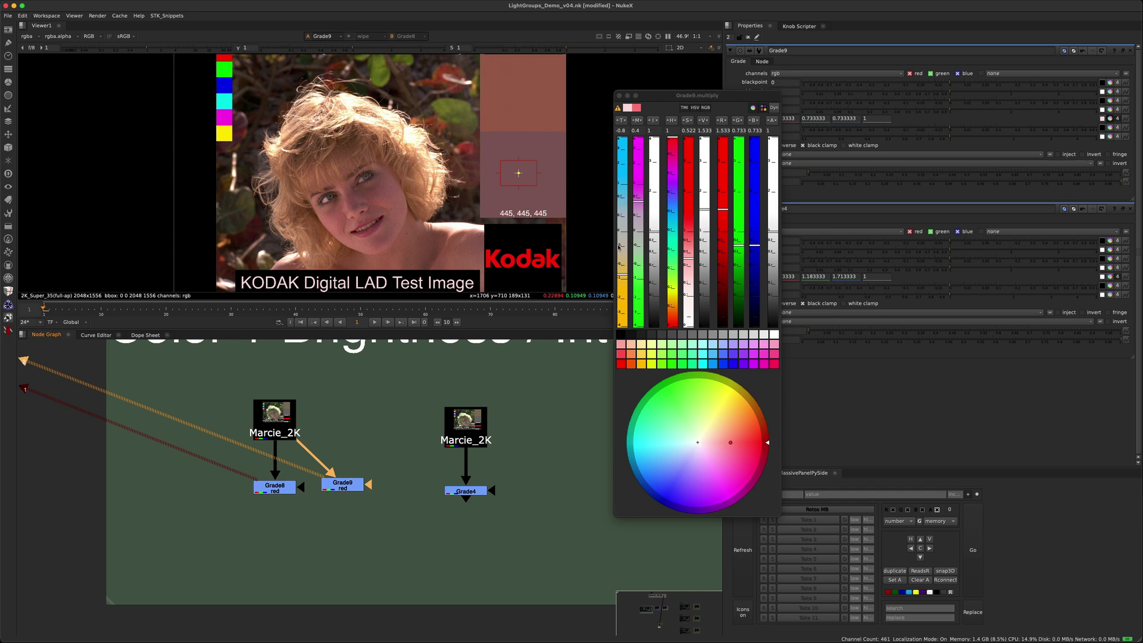
# - Shift Grade9's multiply to temperature 0.72 and magenta -0.46, keeping intensity at 1, and close the color picker
pyautogui.moveTo(685, 95); pyautogui.dragTo(575, 99)
pyautogui.click(540, 135)
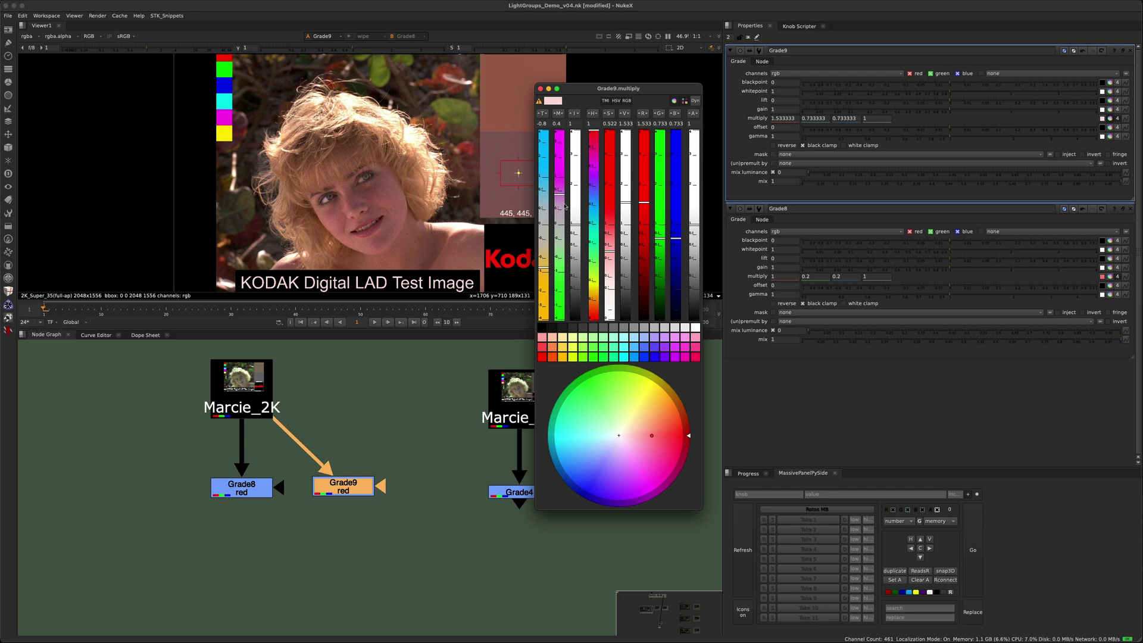
pyautogui.moveTo(563, 236); pyautogui.dragTo(550, 237)
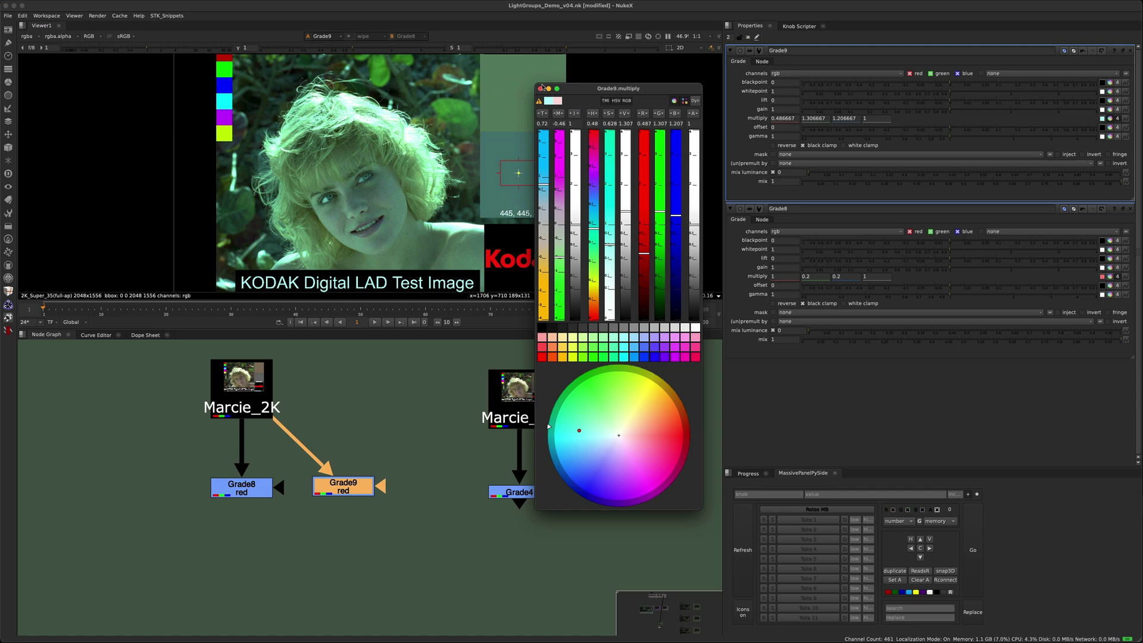
pyautogui.click(540, 88)
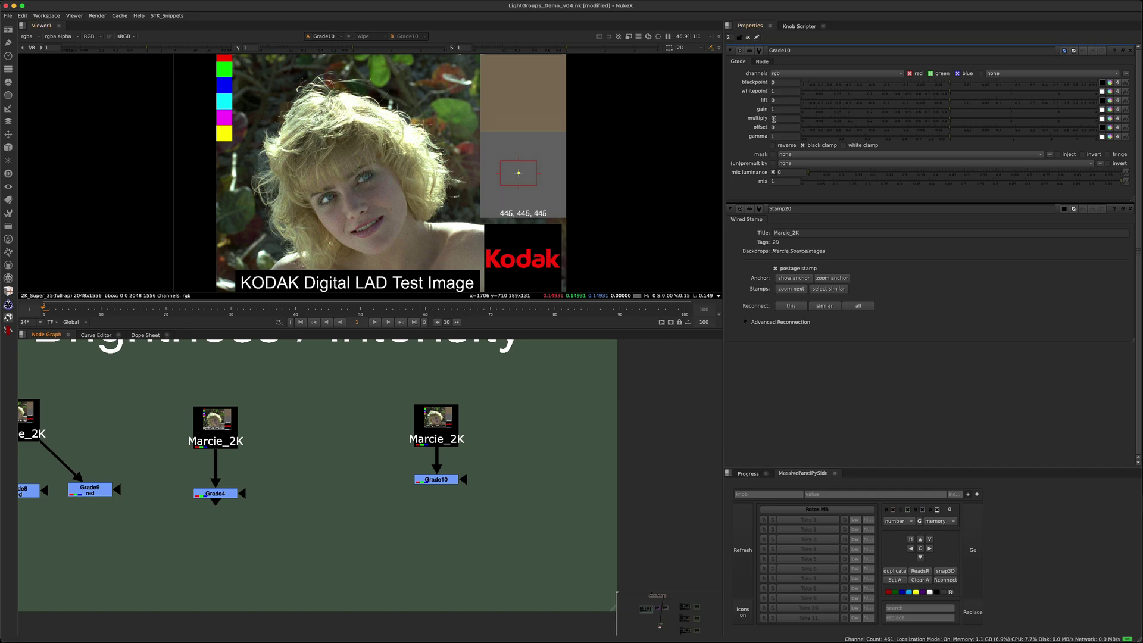
# - Duplicate Grade10, connect the copy to its Marcie_2K source, and set the copy's gain to 2
pyautogui.click(457, 477)
pyautogui.click(523, 454)
pyautogui.hotkey('ctrl', 'v')
pyautogui.moveTo(519, 452); pyautogui.dragTo(516, 472)
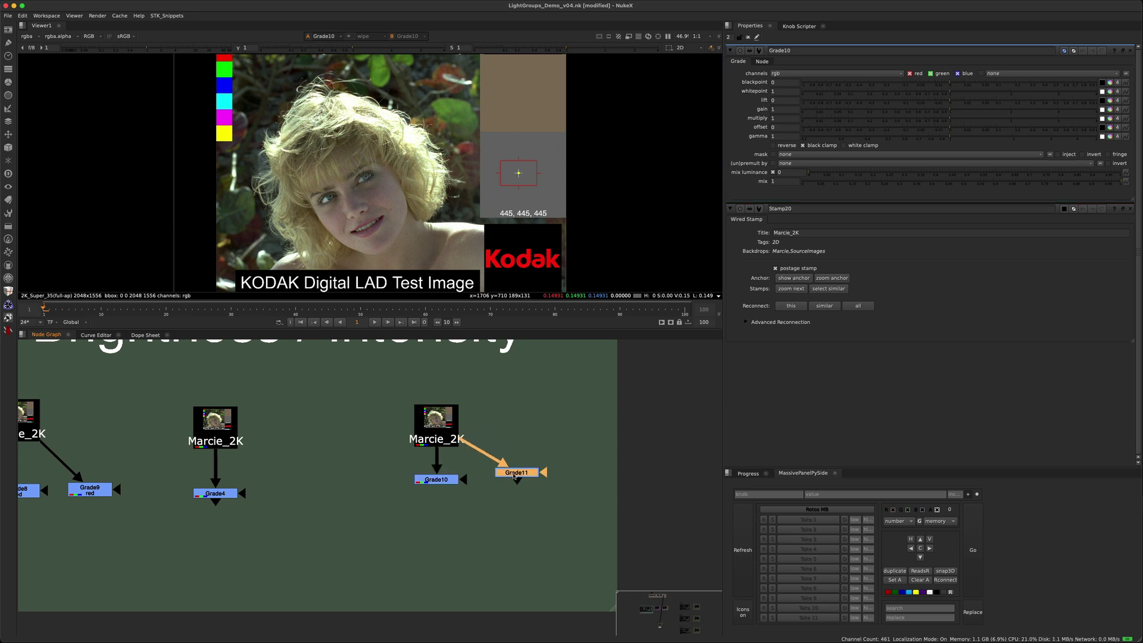
pyautogui.doubleClick(516, 472)
pyautogui.click(781, 109)
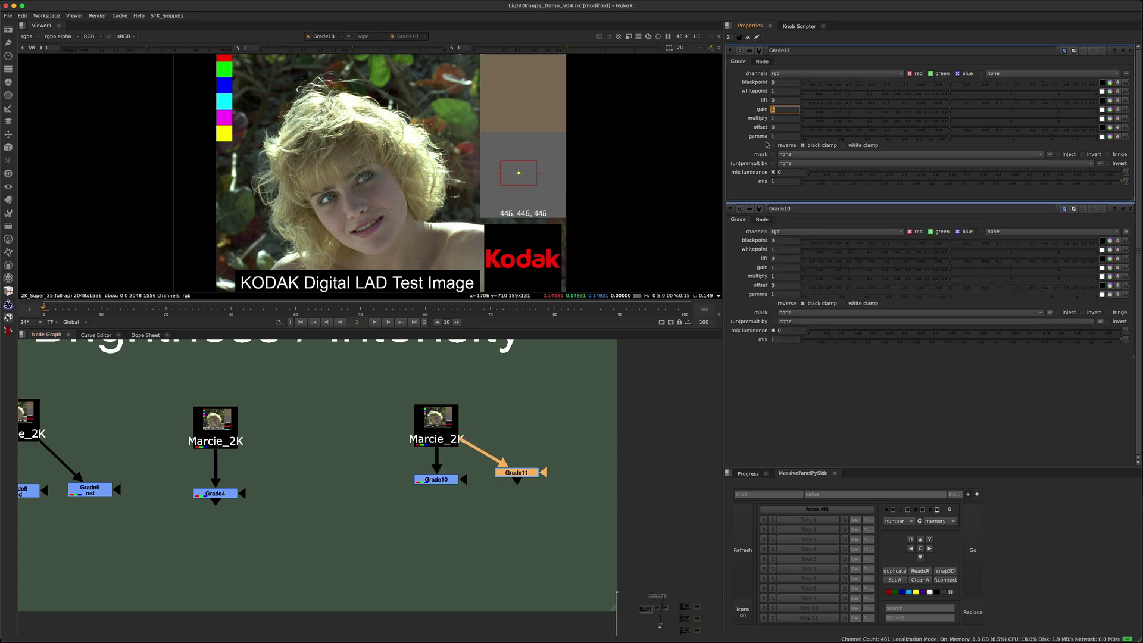
pyautogui.click(519, 413)
# - Set Grade10's multiply to 2 and compare it in the viewer with the copy that uses gain
pyautogui.doubleClick(436, 479)
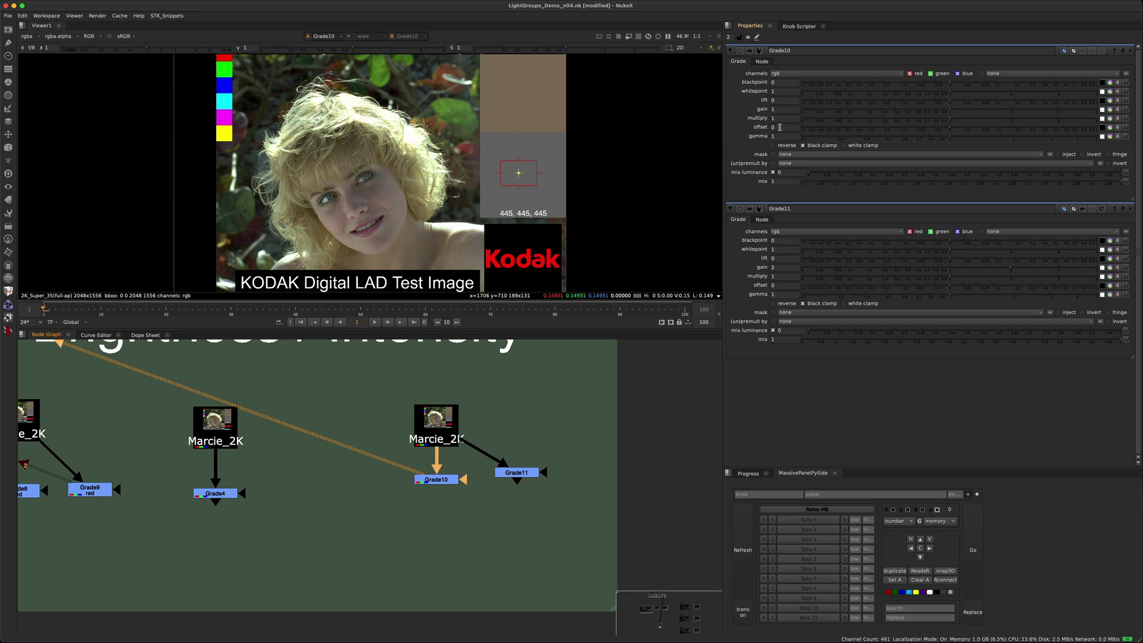
pyautogui.click(780, 119)
pyautogui.write('2')
pyautogui.press('Return')
pyautogui.click(516, 472)
pyautogui.press('1')
pyautogui.click(490, 489)
pyautogui.press('1')
pyautogui.doubleClick(517, 471)
pyautogui.press('1')
# - Reset Grade11's gain and Grade10's multiply to 1, and delete Grade11
pyautogui.click(952, 111)
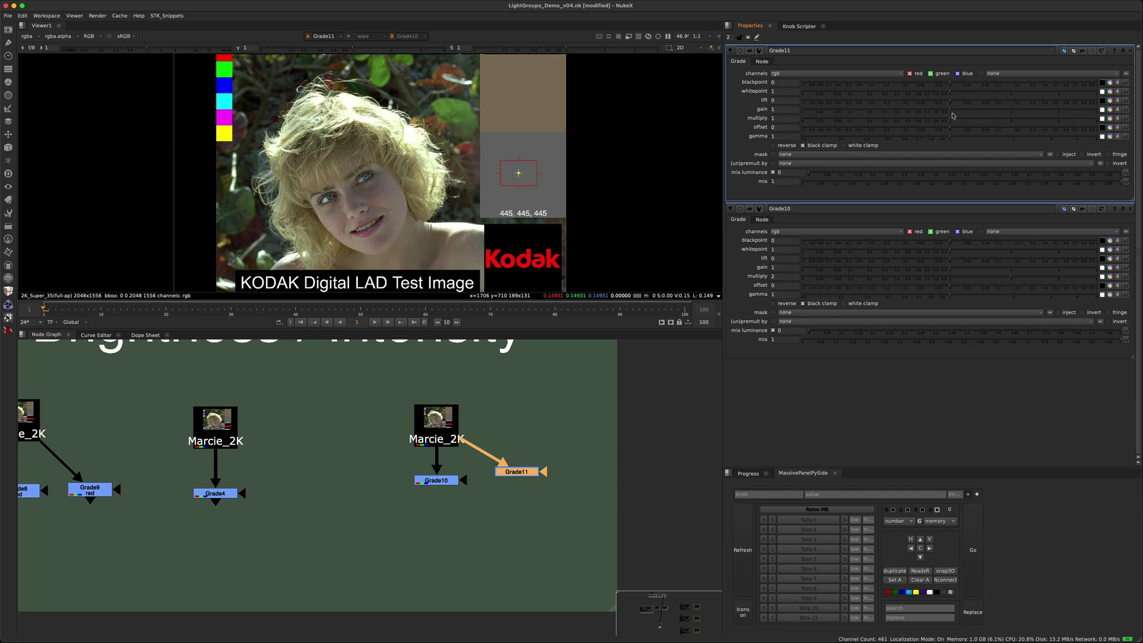
pyautogui.doubleClick(436, 480)
pyautogui.click(957, 118)
pyautogui.click(516, 472)
pyautogui.press('Delete')
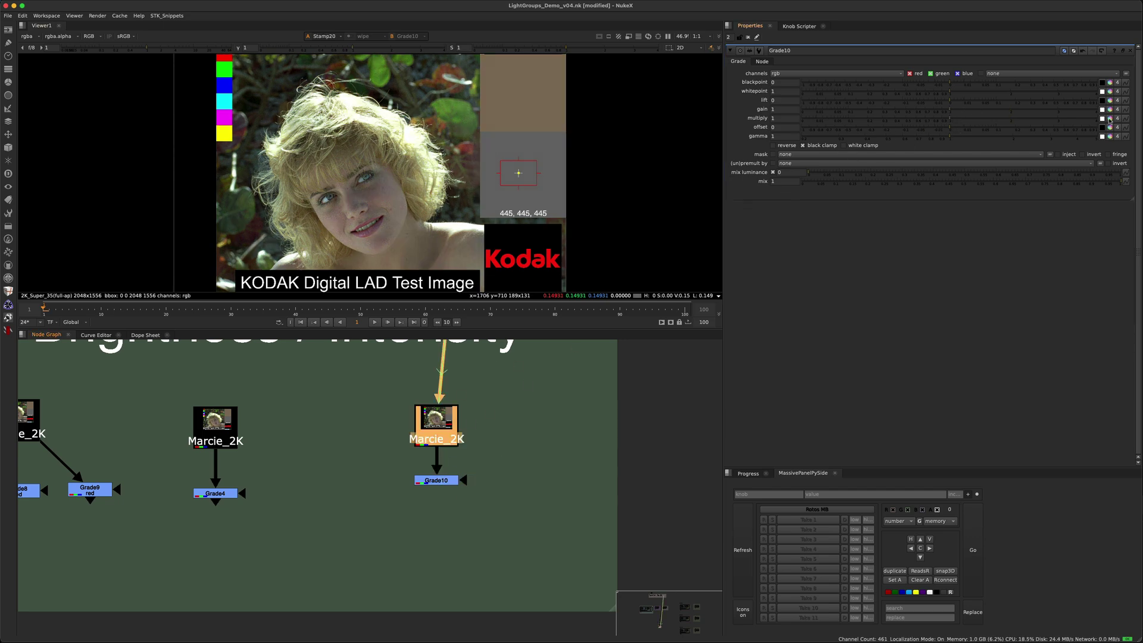
# - View Grade10 and tint its multiply warm red with temperature -1 and magenta 0.48 in the color picker
pyautogui.click(1110, 118)
pyautogui.moveTo(545, 253); pyautogui.dragTo(553, 216)
pyautogui.click(435, 480)
pyautogui.press('1')
pyautogui.click(562, 212)
pyautogui.moveTo(562, 212); pyautogui.dragTo(563, 193)
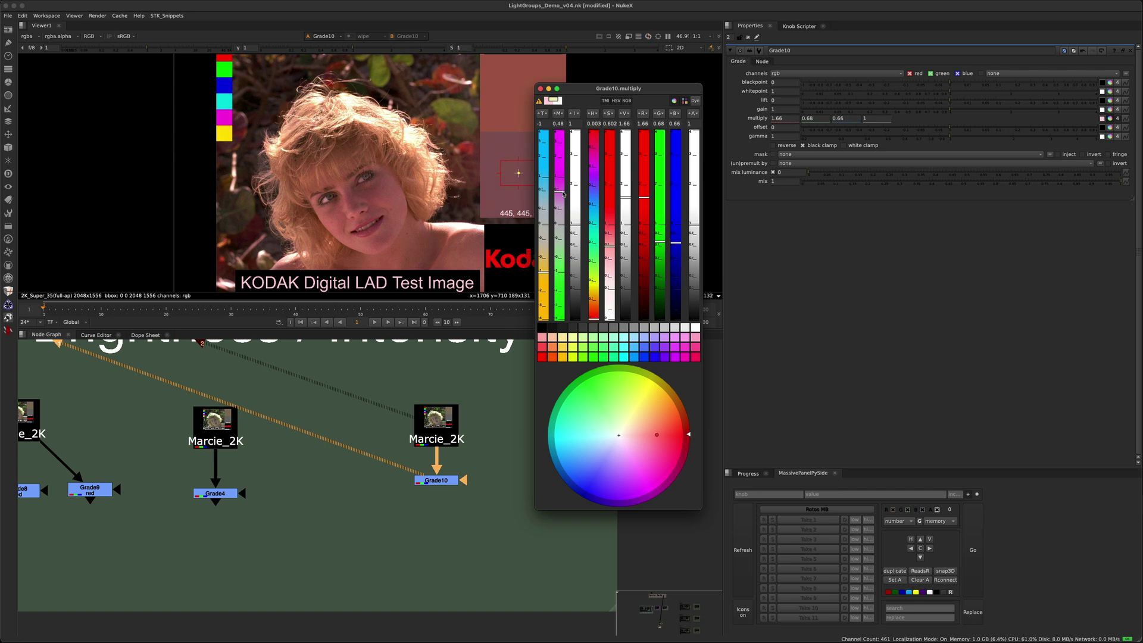
pyautogui.press('Escape')
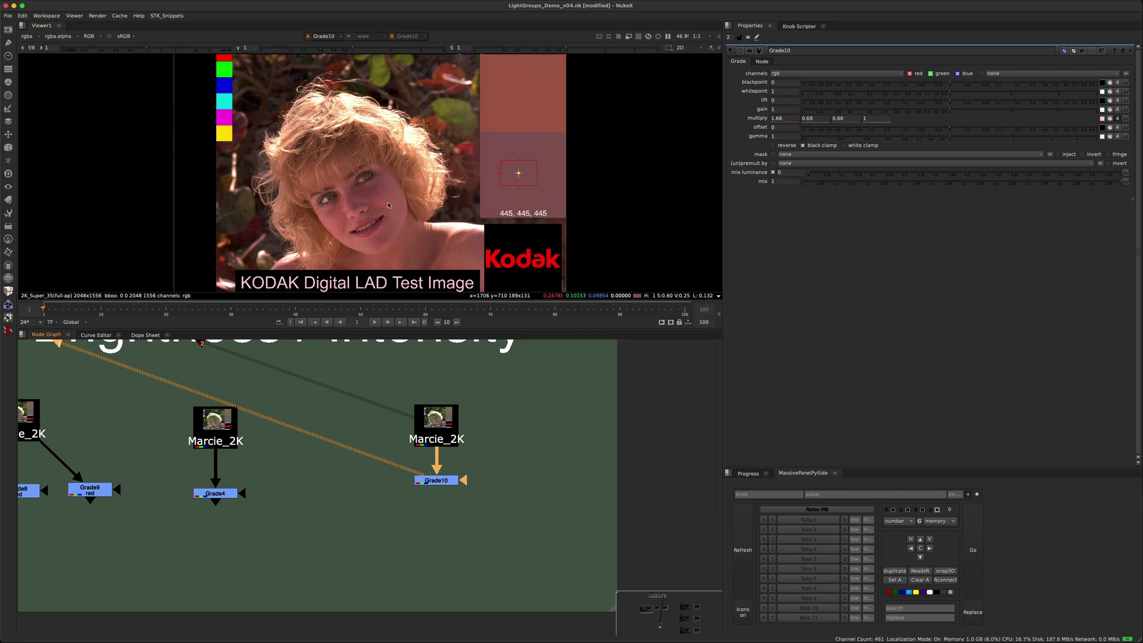
# - Set Grade10's gain to 2, try a gain of 4, and undo that last change
pyautogui.moveTo(951, 111)
pyautogui.mouseDown()
pyautogui.moveTo(982, 111)
pyautogui.moveTo(959, 111)
pyautogui.mouseUp()
pyautogui.doubleClick(784, 109)
pyautogui.write('2')
pyautogui.press('Return')
pyautogui.doubleClick(785, 109)
pyautogui.write('4')
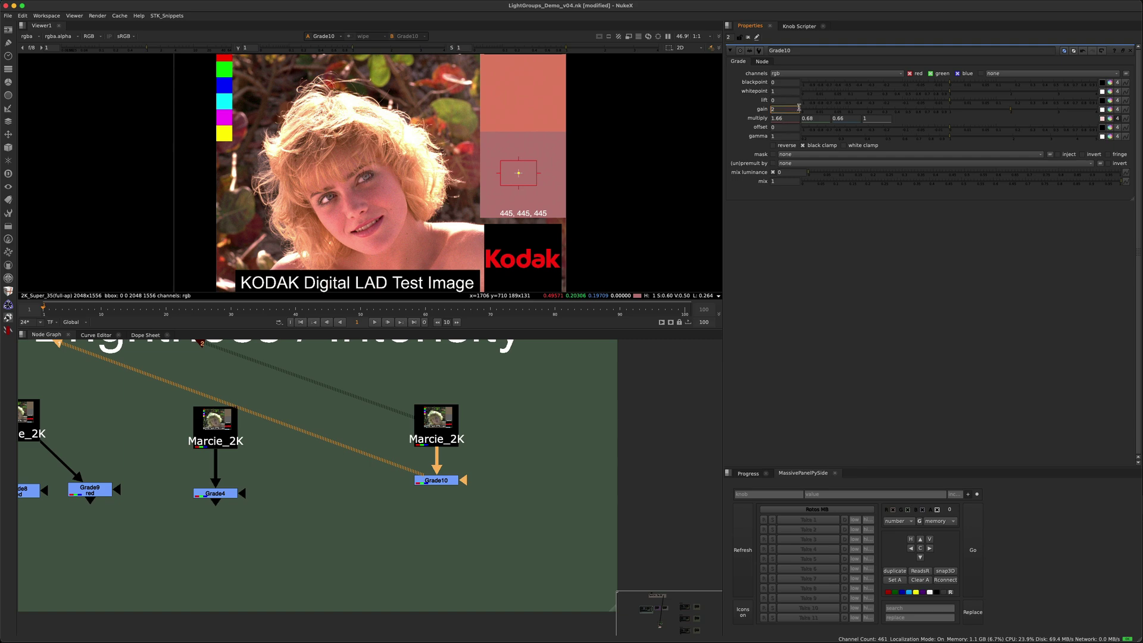
pyautogui.press('Return')
pyautogui.doubleClick(773, 110)
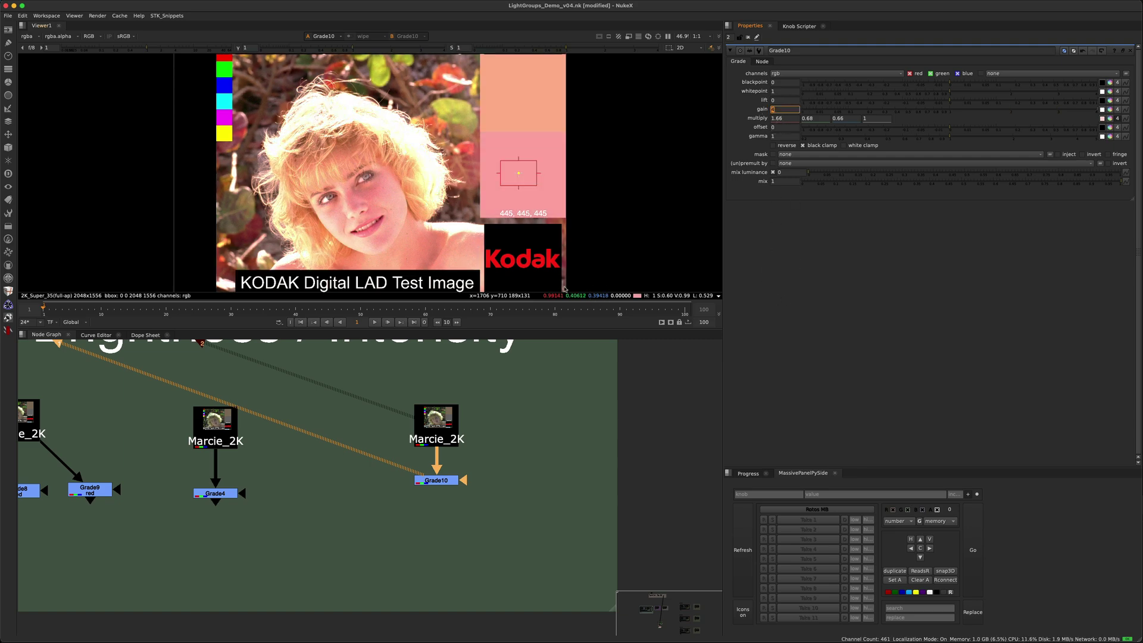
pyautogui.hotkey('ctrl', 'z')
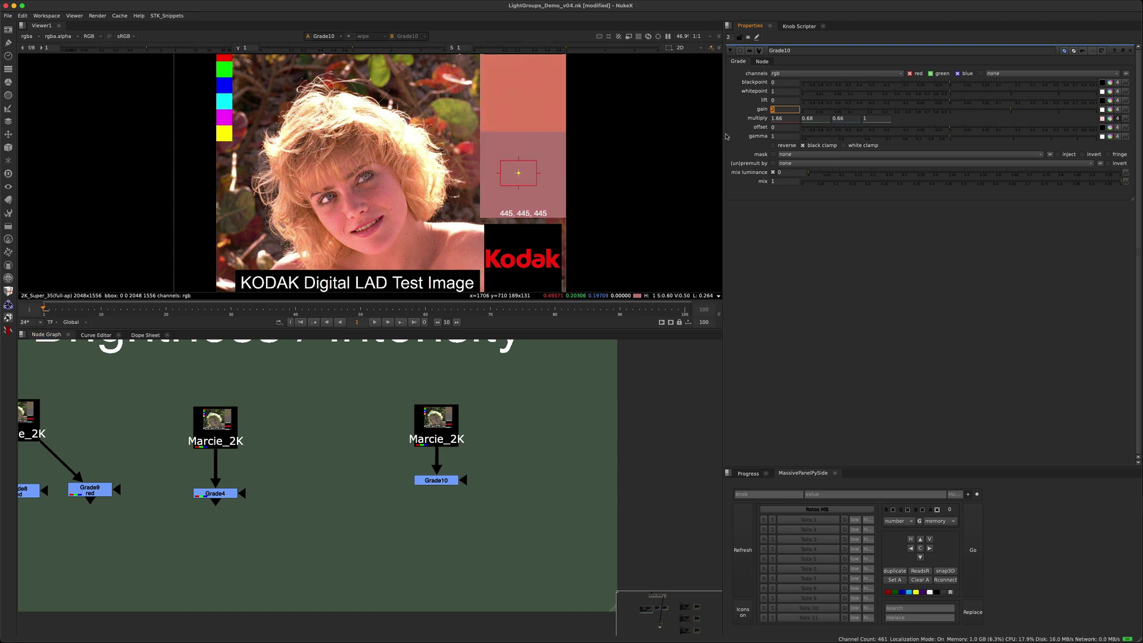
pyautogui.click(752, 113)
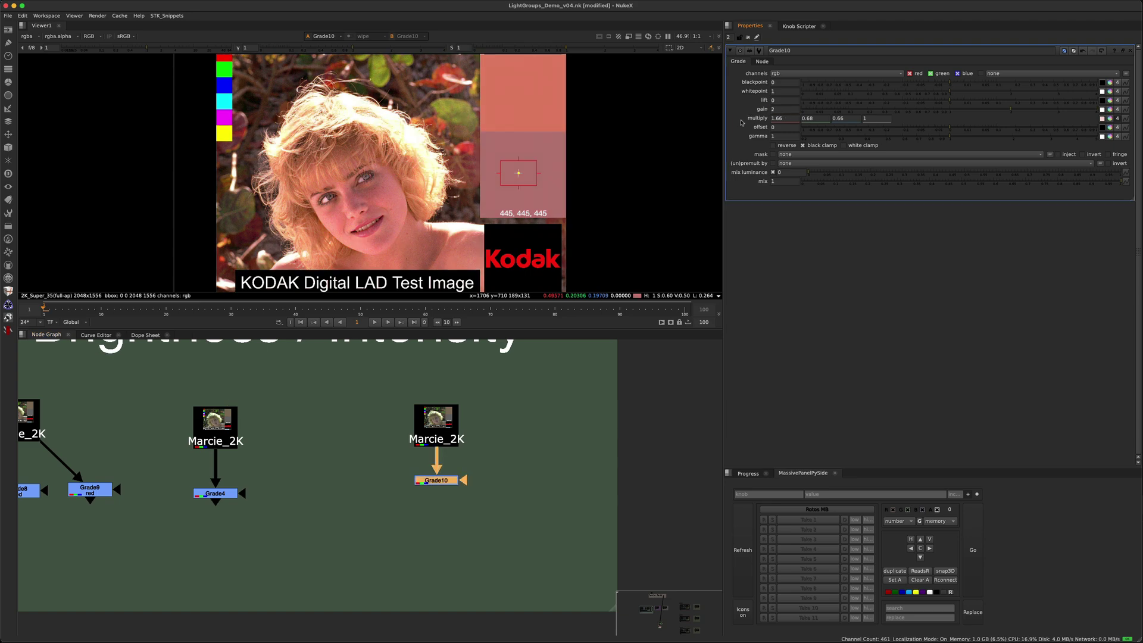
# - Try a gain of 1.4 on Grade10 and vary it further with the slider to 1.24
pyautogui.click(785, 109)
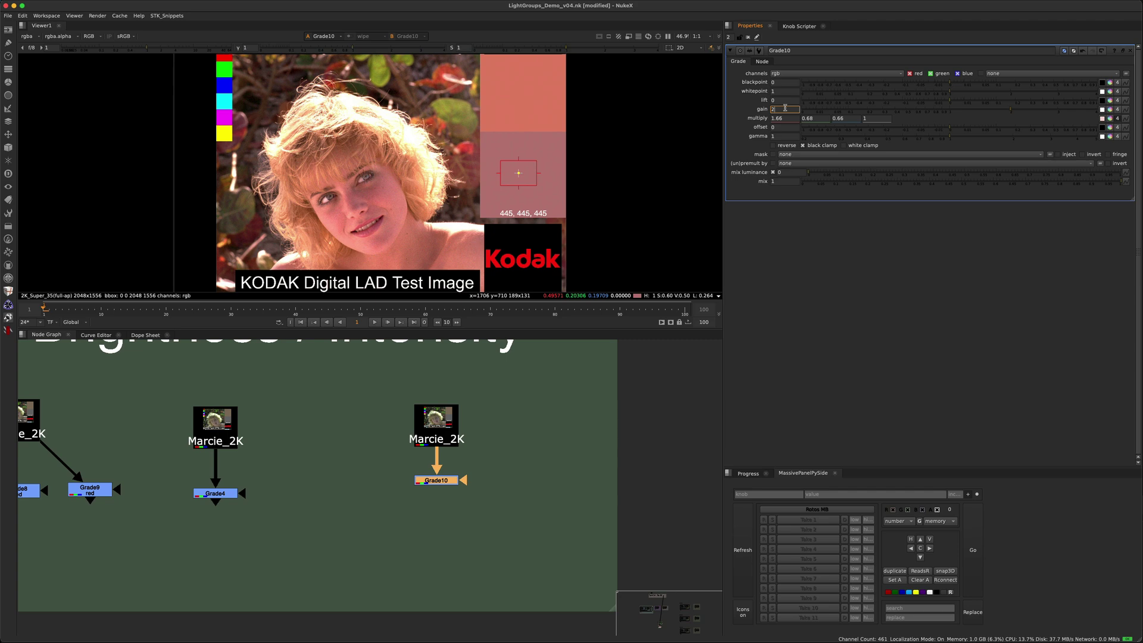
pyautogui.write('1.4')
pyautogui.press('Return')
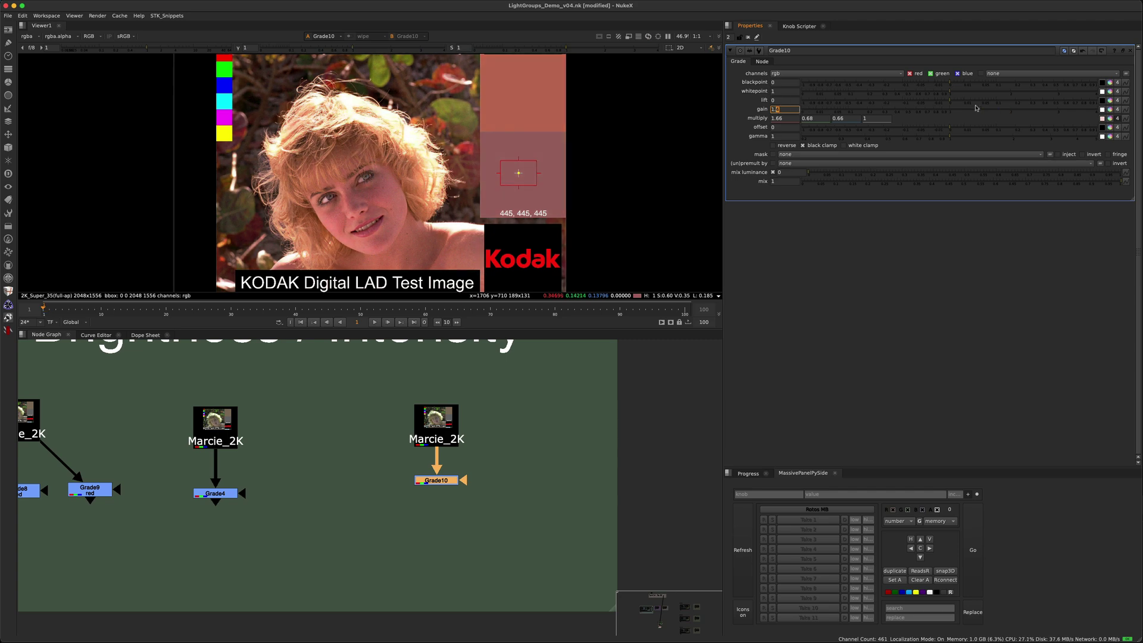
pyautogui.moveTo(895, 112); pyautogui.dragTo(1025, 121)
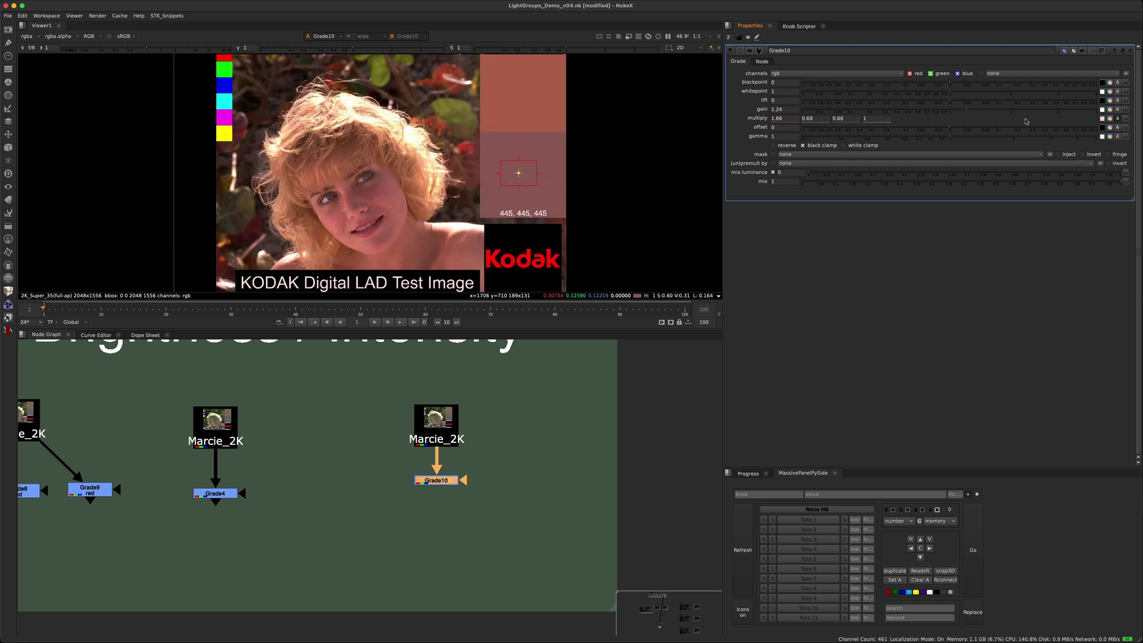
# - Tint Grade10's multiply green to 0.775, 1.28, 0.945 in the color picker, with its gain at 2
pyautogui.click(1110, 118)
pyautogui.moveTo(561, 252); pyautogui.dragTo(561, 280)
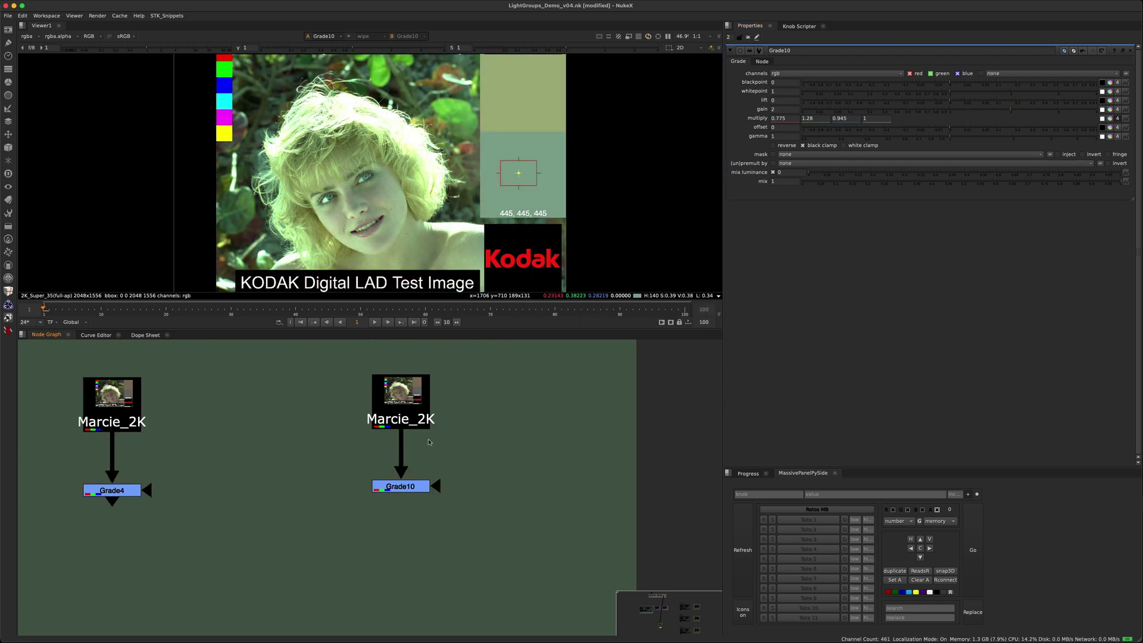
# - Duplicate Grade10 and connect the copy to the same Marcie_2K source, placed beside the original
pyautogui.moveTo(479, 454); pyautogui.dragTo(332, 533)
pyautogui.click(463, 476)
pyautogui.press('g')
pyautogui.moveTo(483, 451); pyautogui.dragTo(419, 412)
pyautogui.moveTo(496, 480); pyautogui.dragTo(494, 487)
# - Reset Grade11's gain to 1 and show Grade11 in the viewer
pyautogui.doubleClick(496, 481)
pyautogui.click(784, 110)
pyautogui.click(553, 466)
pyautogui.click(494, 486)
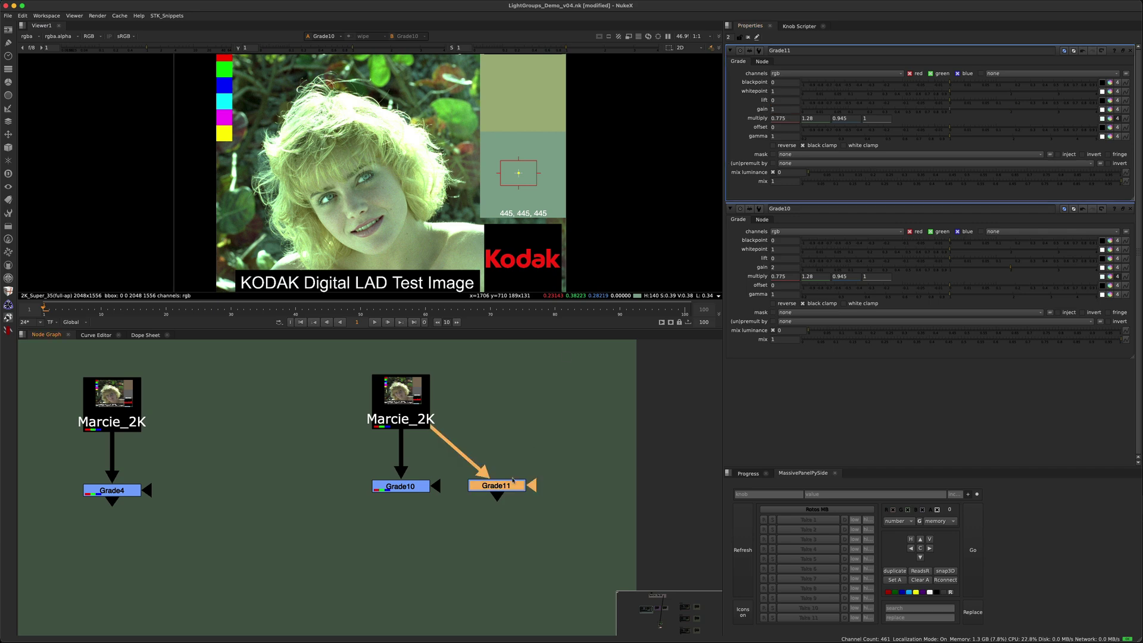
pyautogui.press('1')
pyautogui.click(509, 490)
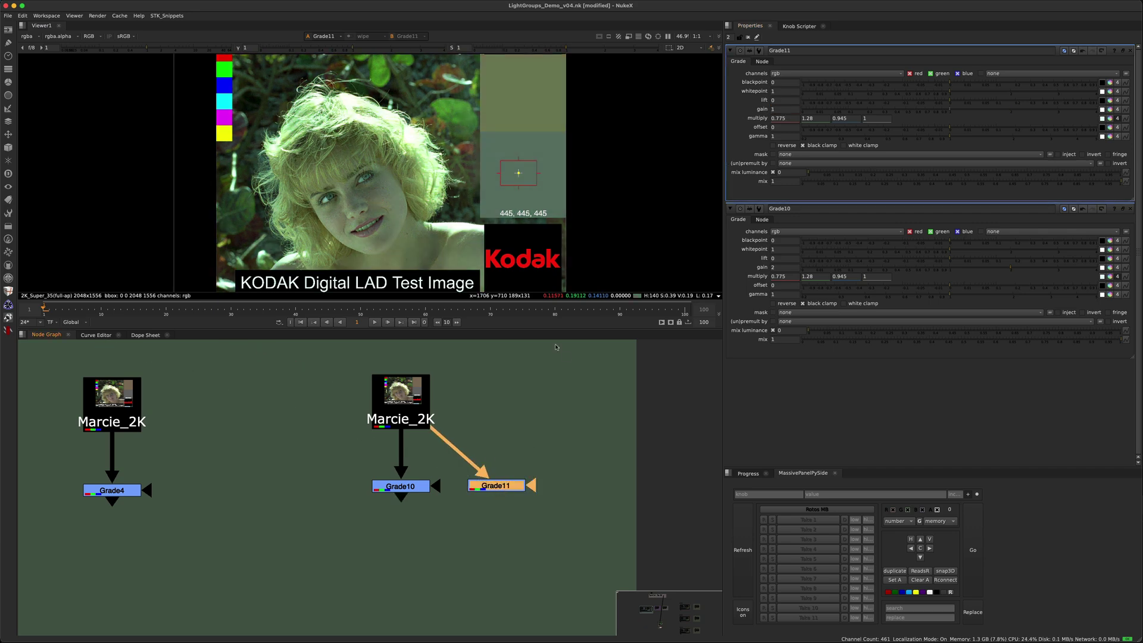
# - Brighten Grade11's green multiply by raising its value in the color picker, finishing at 1.416797, 2.34, 1.727578
pyautogui.click(1110, 118)
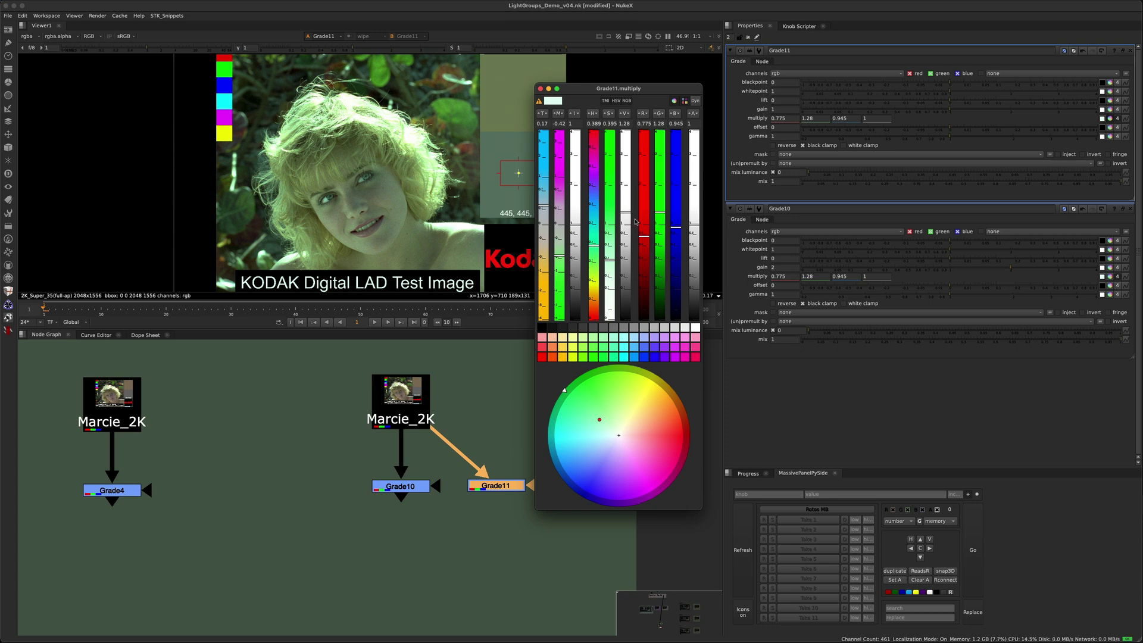
pyautogui.moveTo(626, 214); pyautogui.dragTo(624, 186)
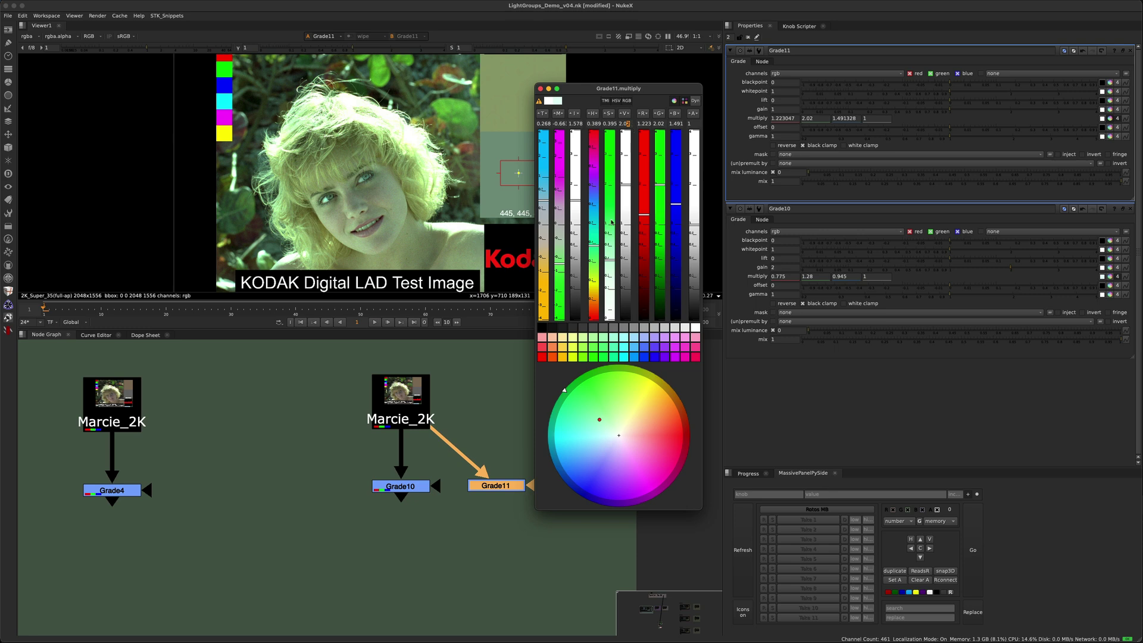
pyautogui.click(444, 412)
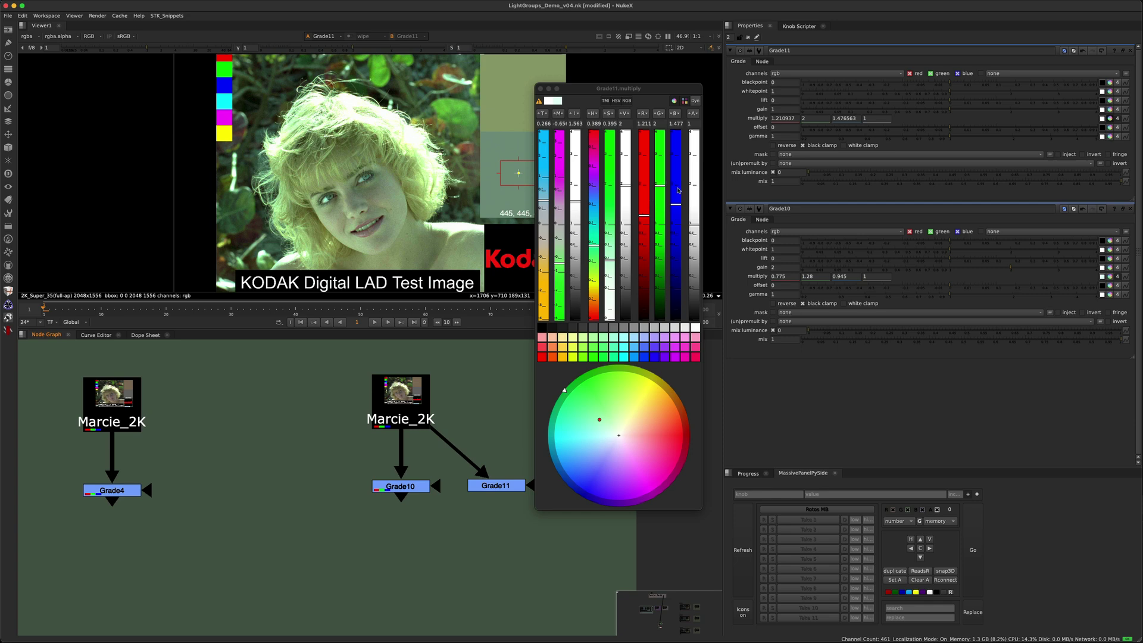
pyautogui.moveTo(626, 185); pyautogui.dragTo(626, 178)
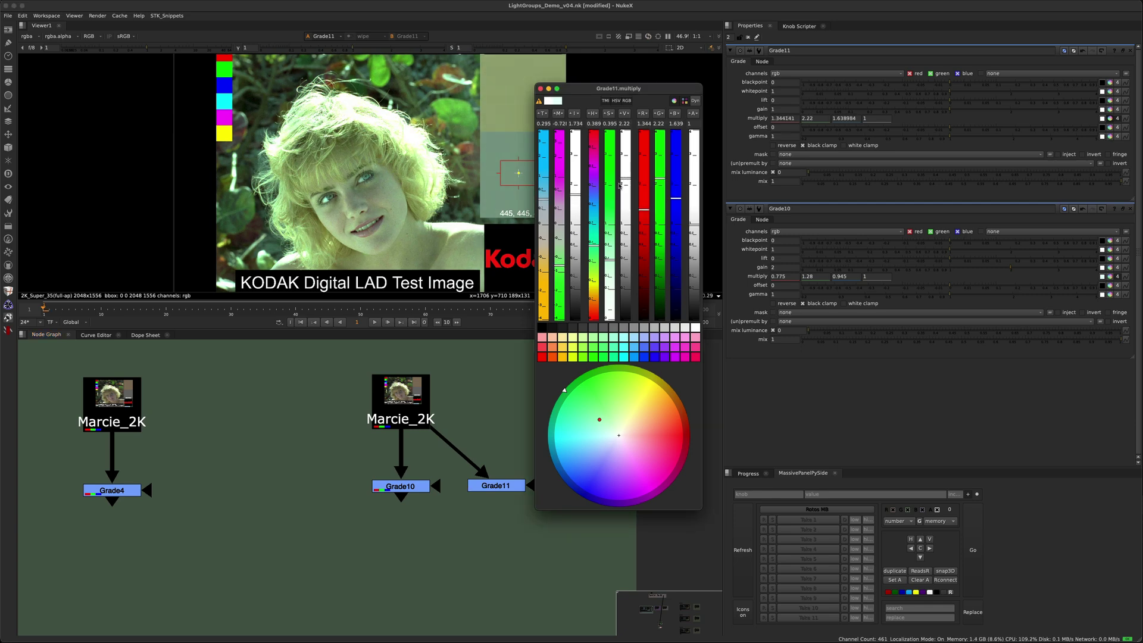
pyautogui.click(540, 88)
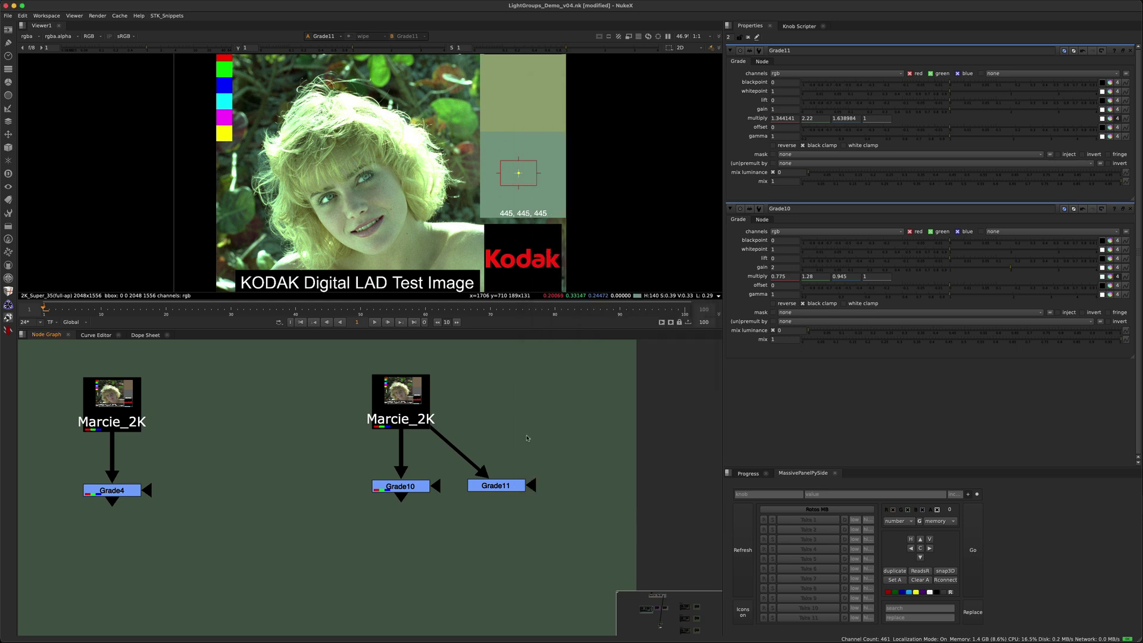
pyautogui.click(497, 486)
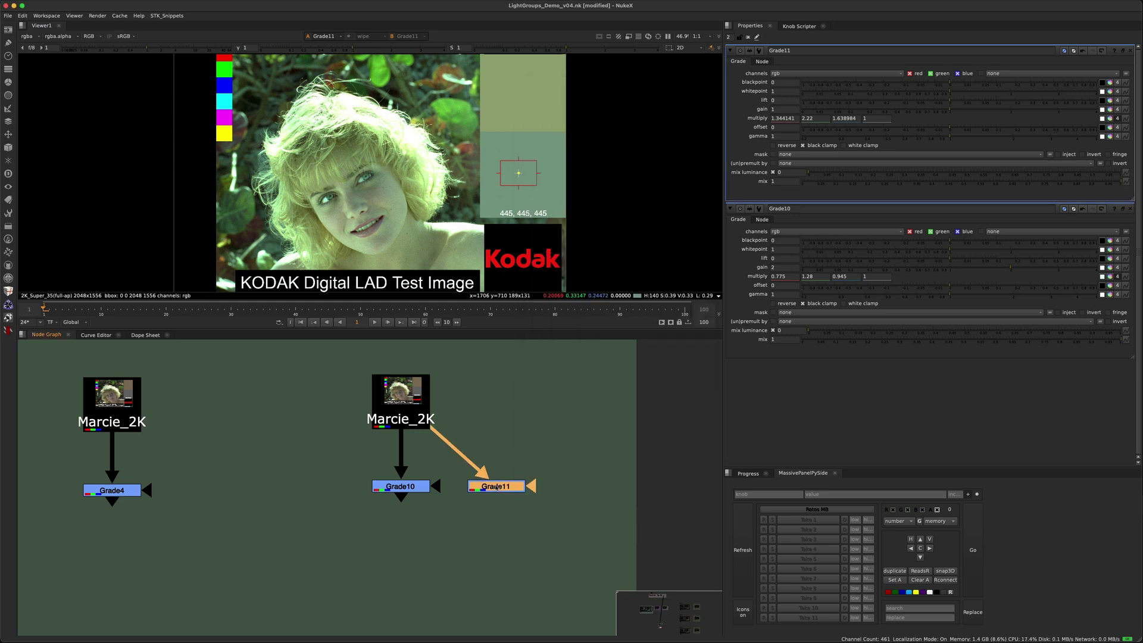
pyautogui.doubleClick(845, 119)
pyautogui.doubleClick(820, 119)
pyautogui.doubleClick(786, 117)
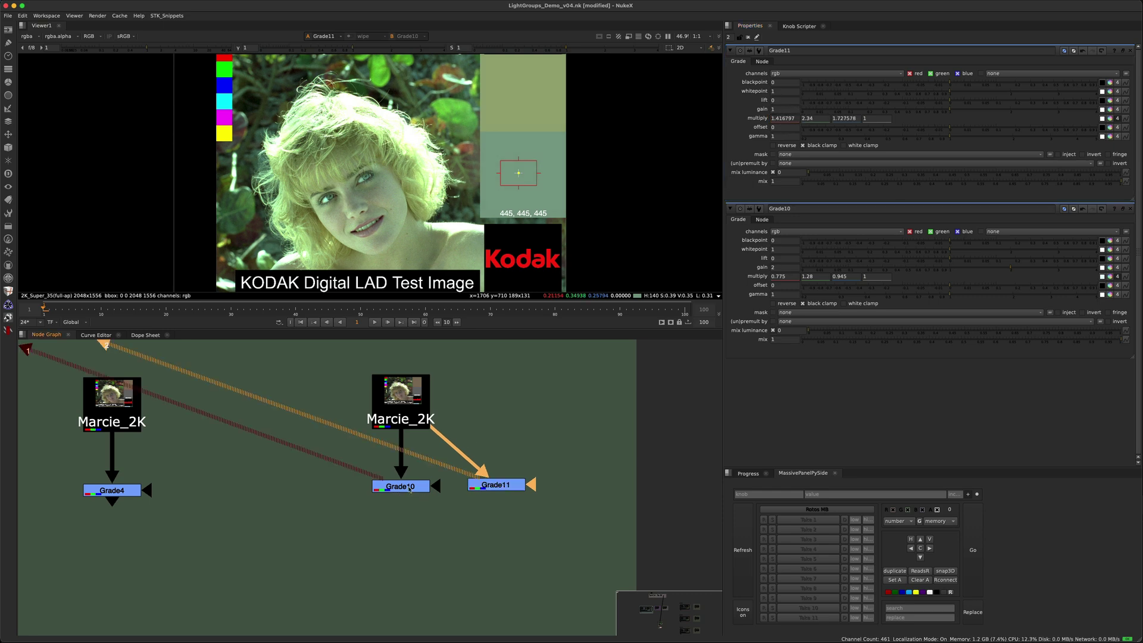
# - View Grade10 and compare its separate gain and multiply values with Grade11's combined multiply values
pyautogui.click(410, 488)
pyautogui.press('1')
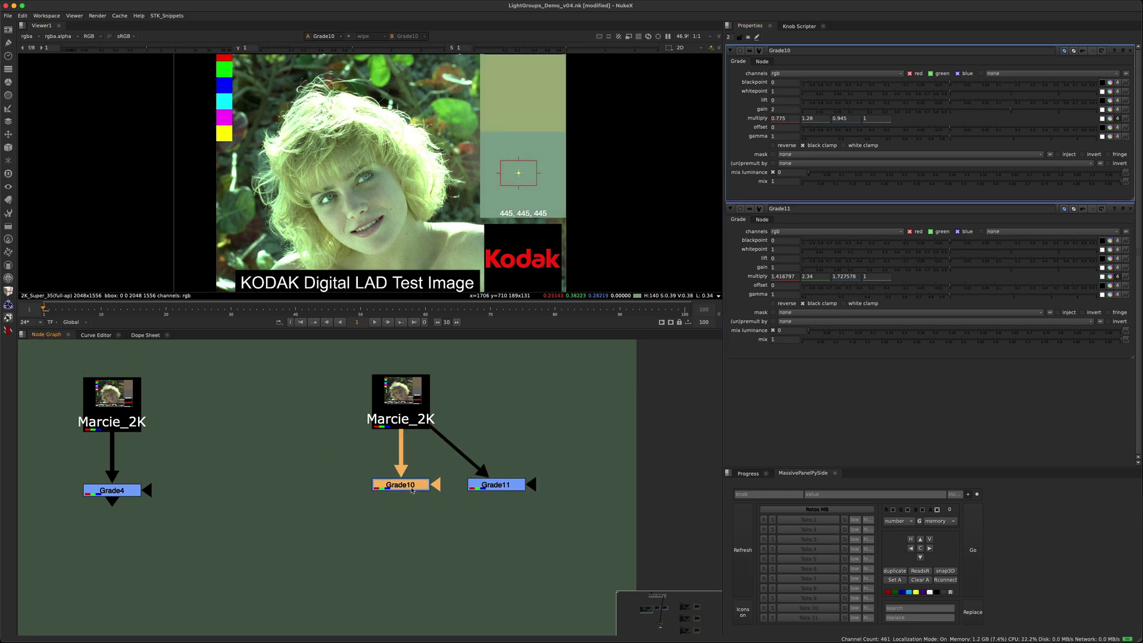
pyautogui.click(779, 119)
pyautogui.click(783, 109)
pyautogui.click(786, 110)
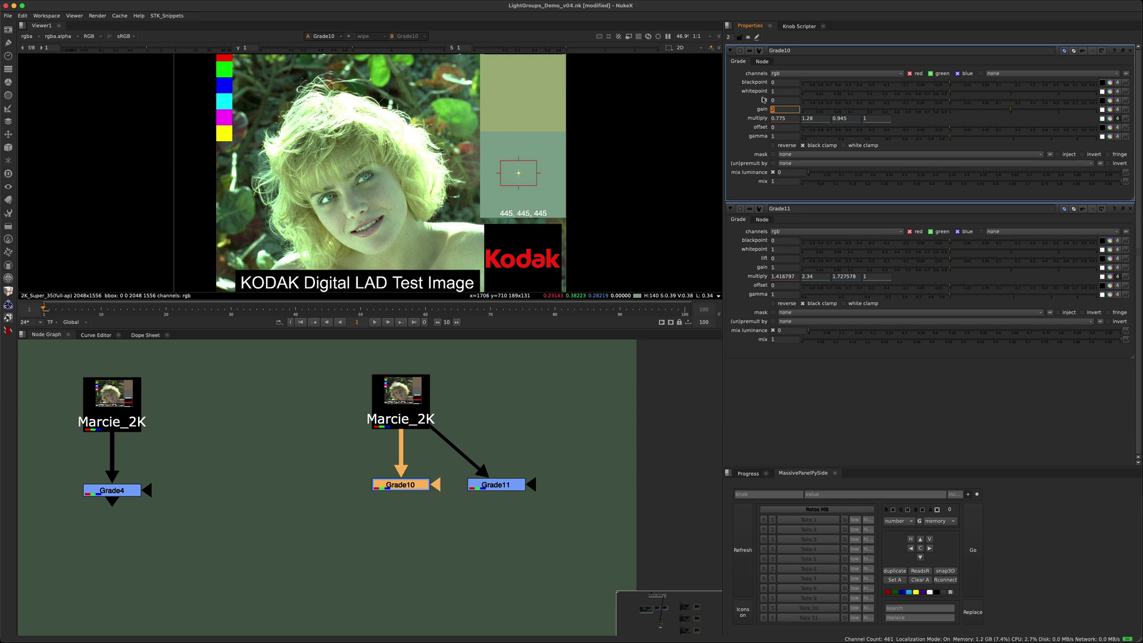
pyautogui.click(845, 118)
pyautogui.click(783, 111)
pyautogui.click(825, 118)
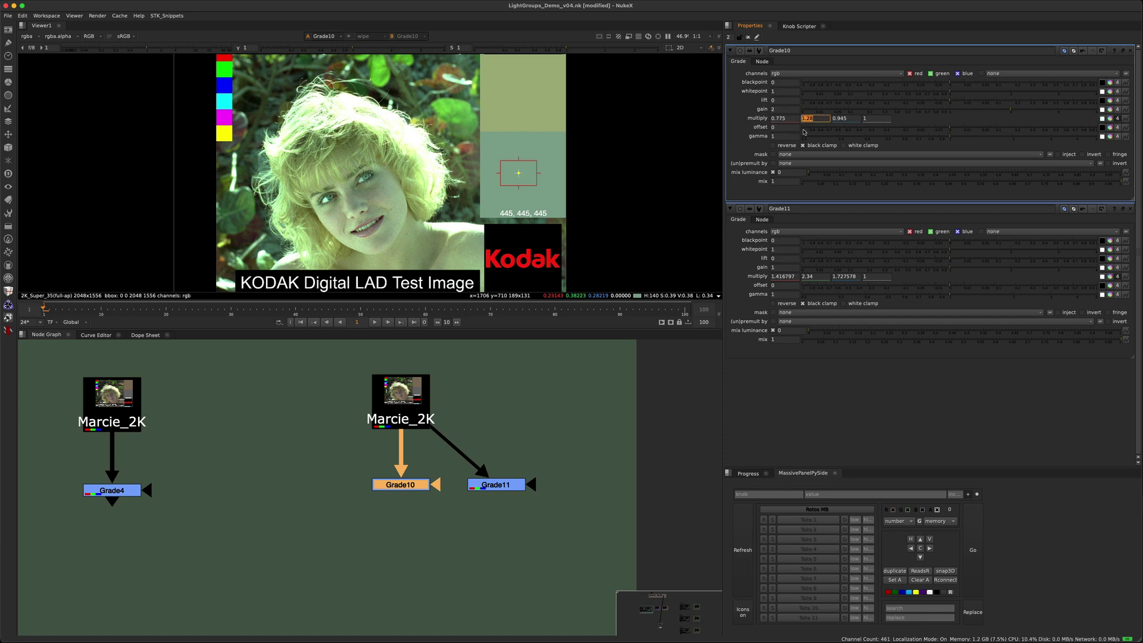
pyautogui.doubleClick(498, 485)
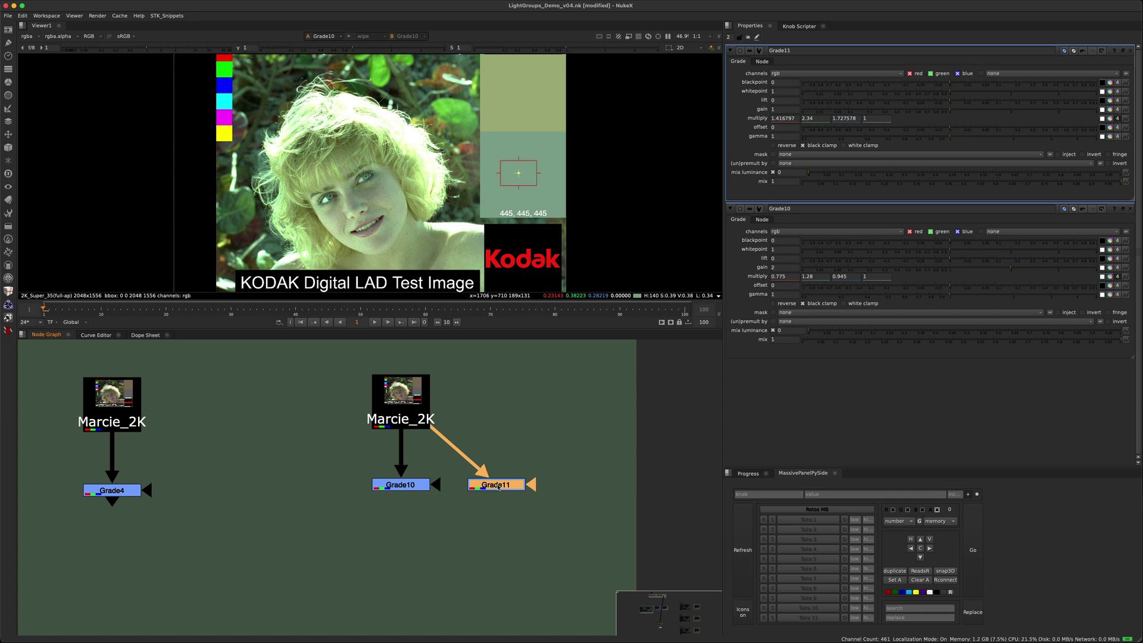
pyautogui.click(785, 118)
pyautogui.click(781, 268)
pyautogui.click(803, 276)
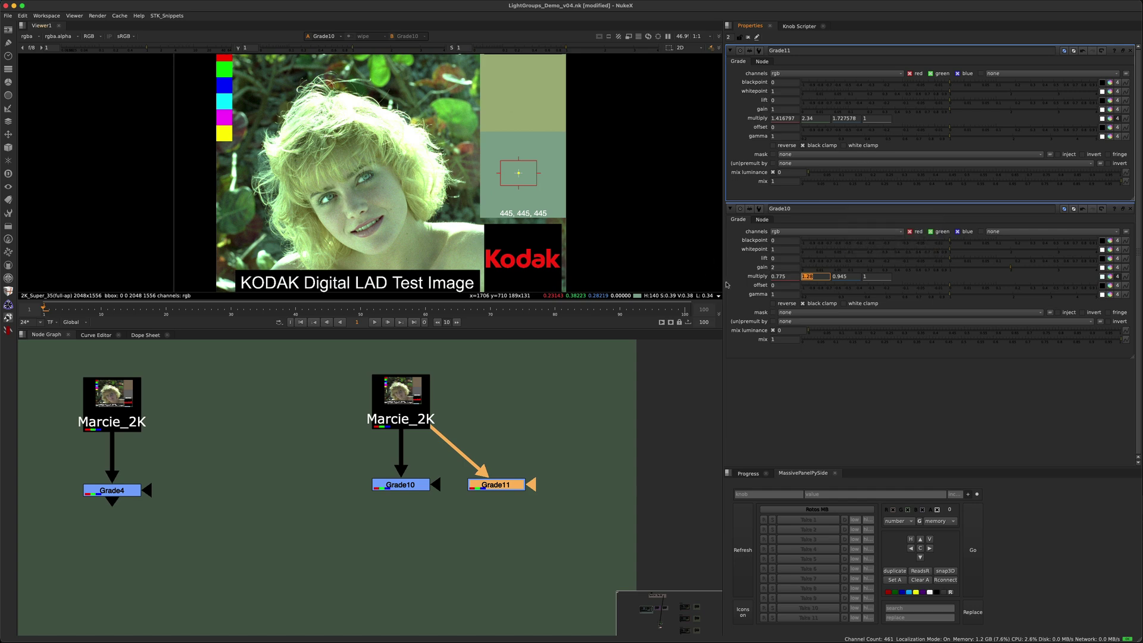
# - Set Grade10's gain to 1.5 and leave its multiply tint as it is
pyautogui.click(777, 268)
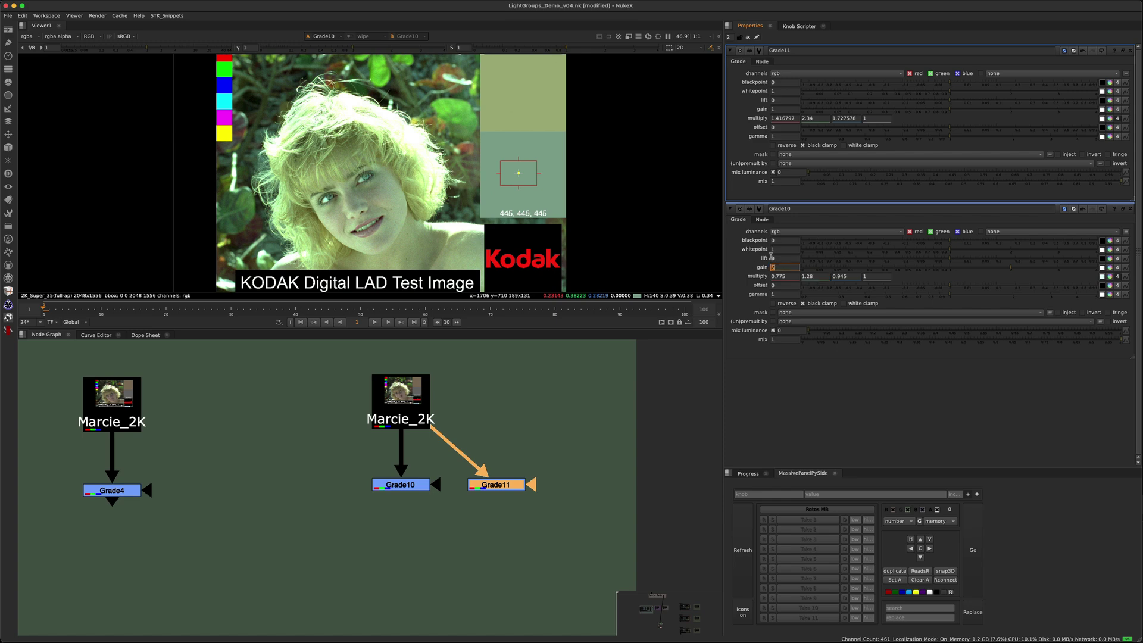
pyautogui.write('1.5')
pyautogui.press('Return')
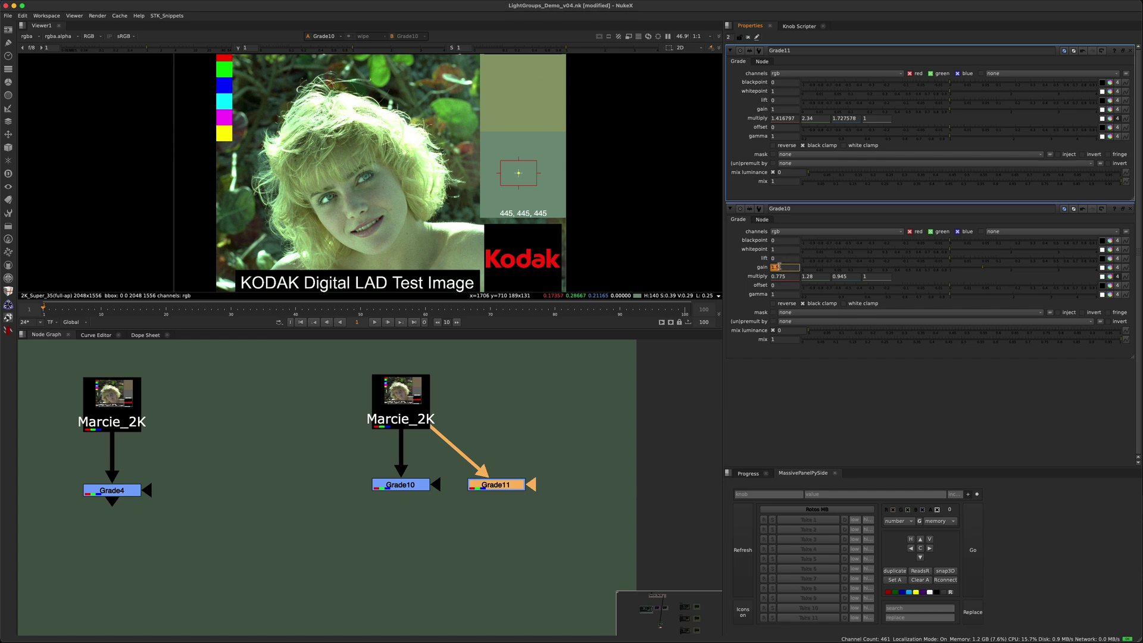
pyautogui.click(534, 408)
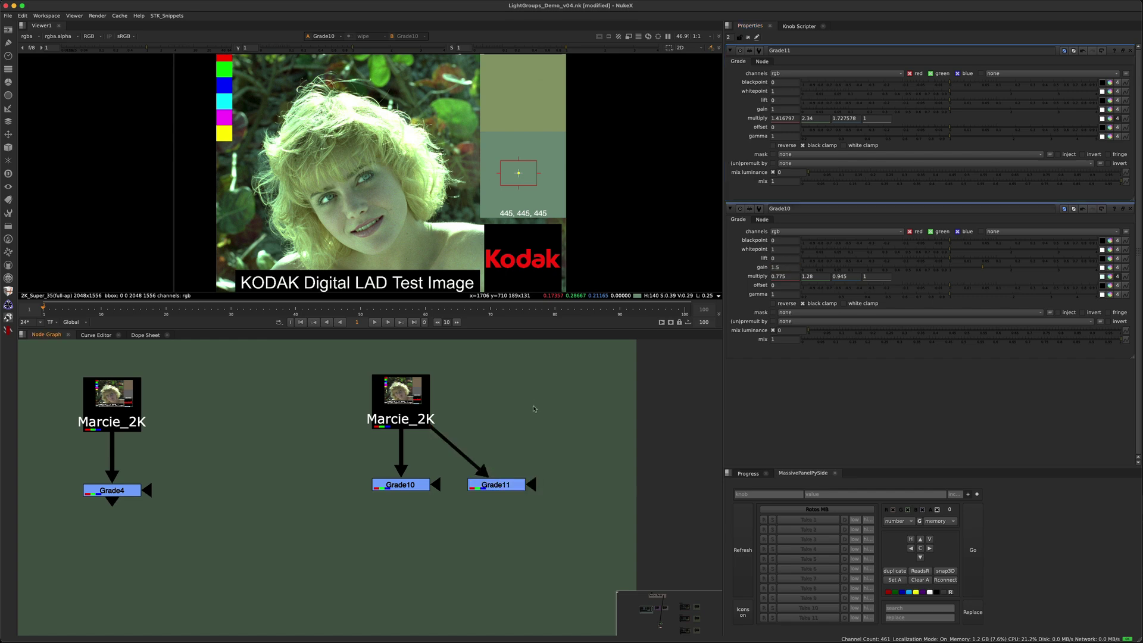
# - Recolor Grade10's multiply through several tints to yellow-orange in the color picker and bring its intensity back to 1
pyautogui.click(1109, 277)
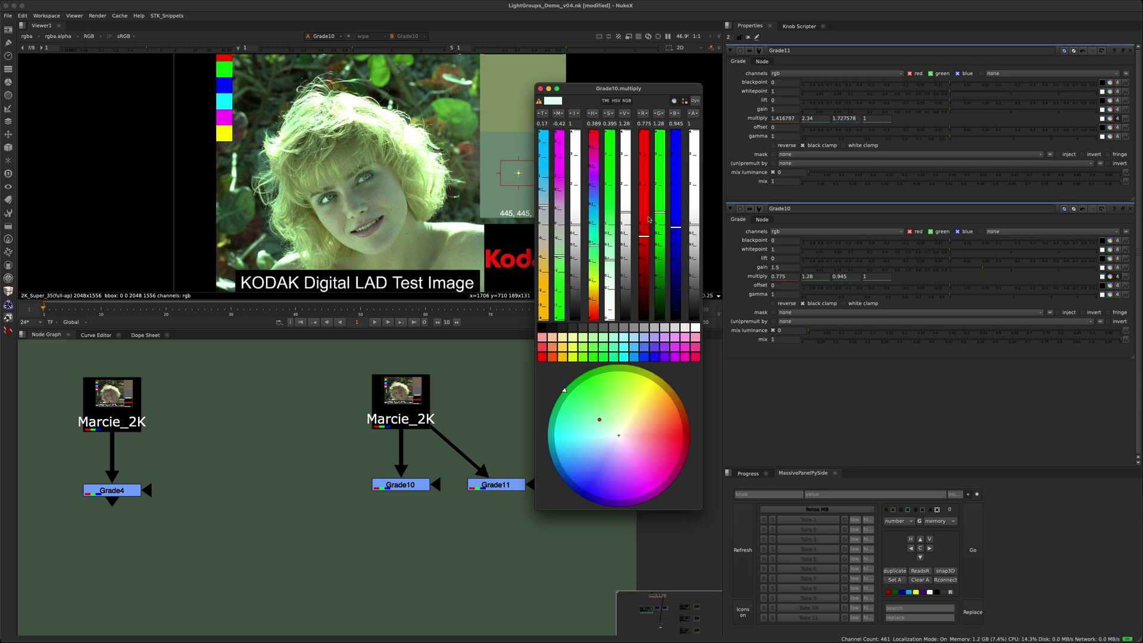
pyautogui.moveTo(647, 222); pyautogui.dragTo(660, 249)
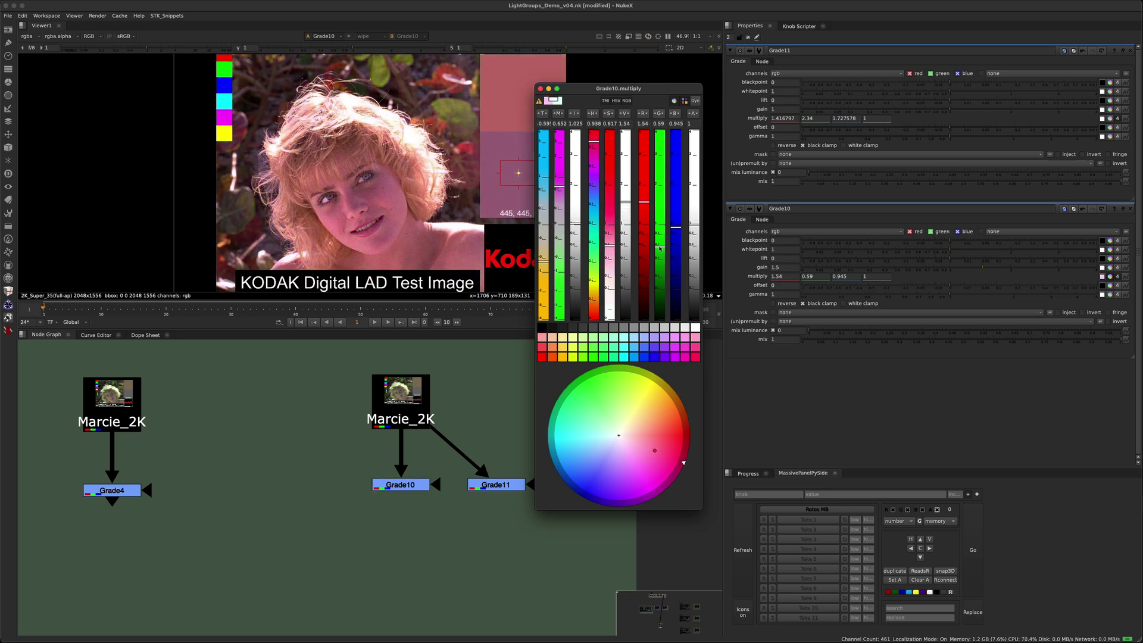
pyautogui.moveTo(684, 462); pyautogui.dragTo(650, 498)
pyautogui.moveTo(663, 250); pyautogui.dragTo(662, 254)
pyautogui.moveTo(676, 200); pyautogui.dragTo(677, 206)
pyautogui.moveTo(577, 218); pyautogui.dragTo(576, 223)
pyautogui.moveTo(642, 209); pyautogui.dragTo(675, 244)
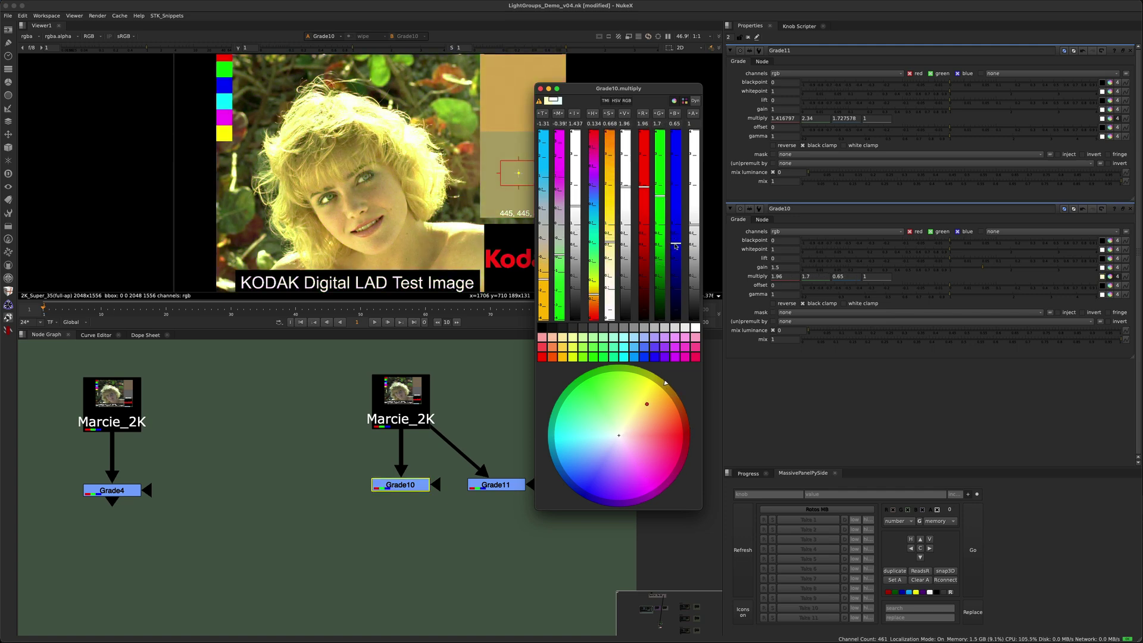
pyautogui.moveTo(660, 197); pyautogui.dragTo(659, 208)
pyautogui.moveTo(575, 209); pyautogui.dragTo(575, 229)
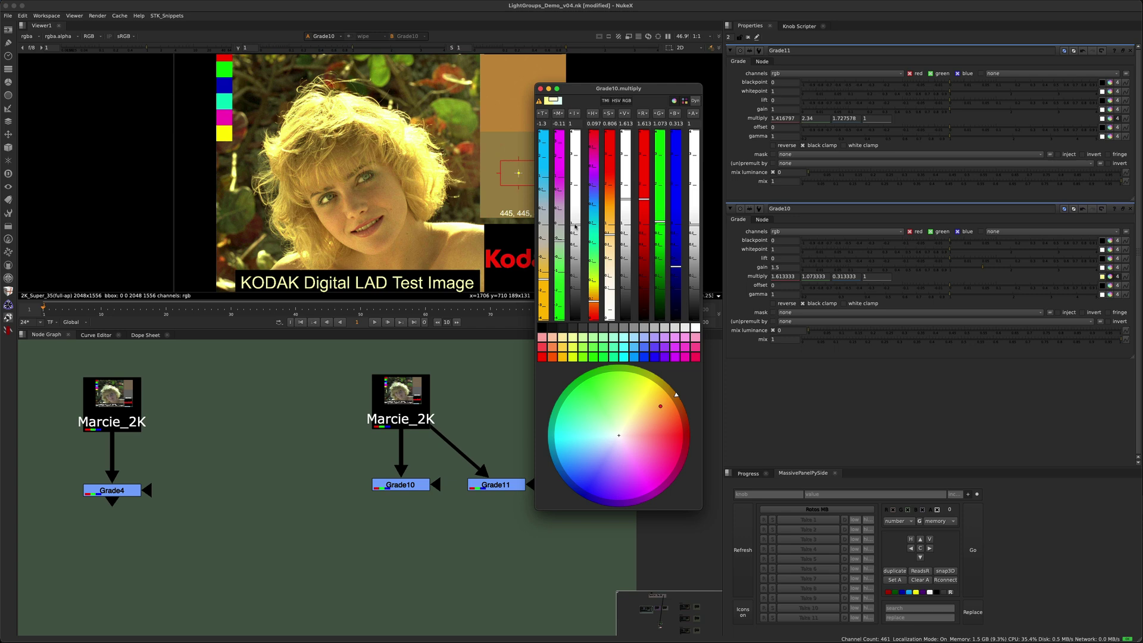
# - Hide the TMI sliders in Grade10's multiply color picker, show them again, and close the picker
pyautogui.click(610, 101)
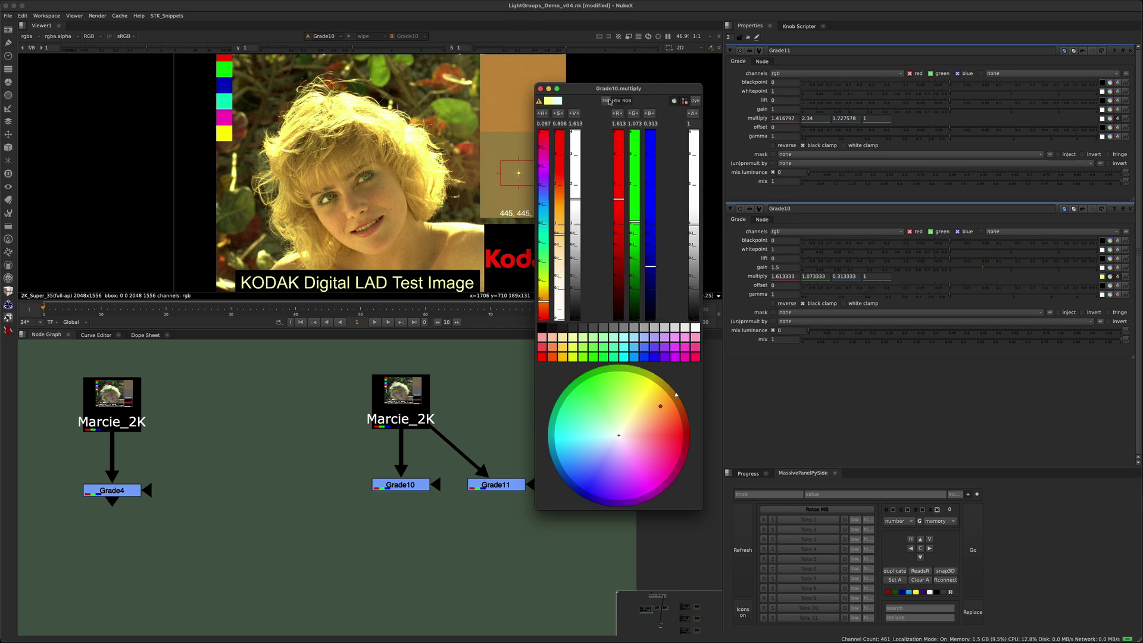
pyautogui.click(609, 101)
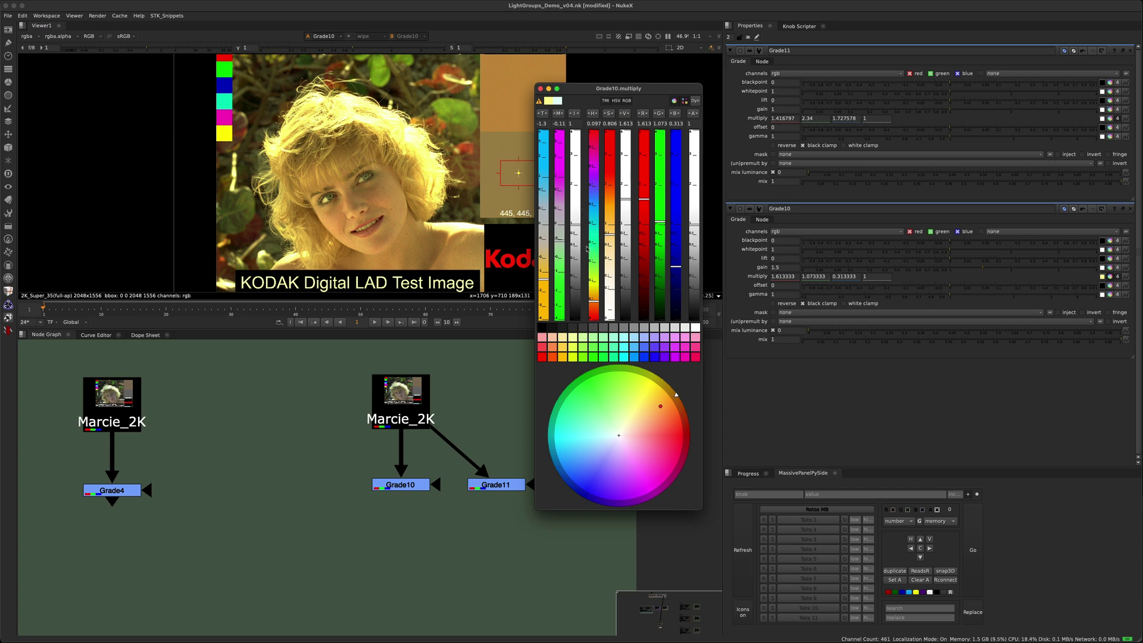
pyautogui.moveTo(665, 90)
pyautogui.mouseDown()
pyautogui.moveTo(683, 75)
pyautogui.moveTo(658, 74)
pyautogui.mouseUp()
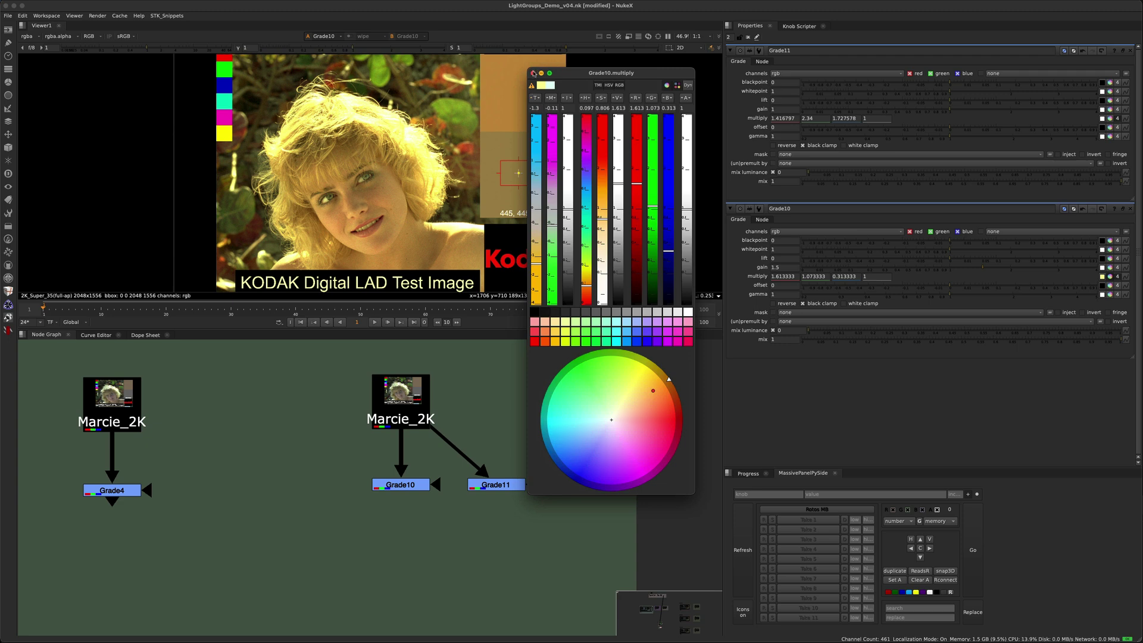
pyautogui.click(533, 73)
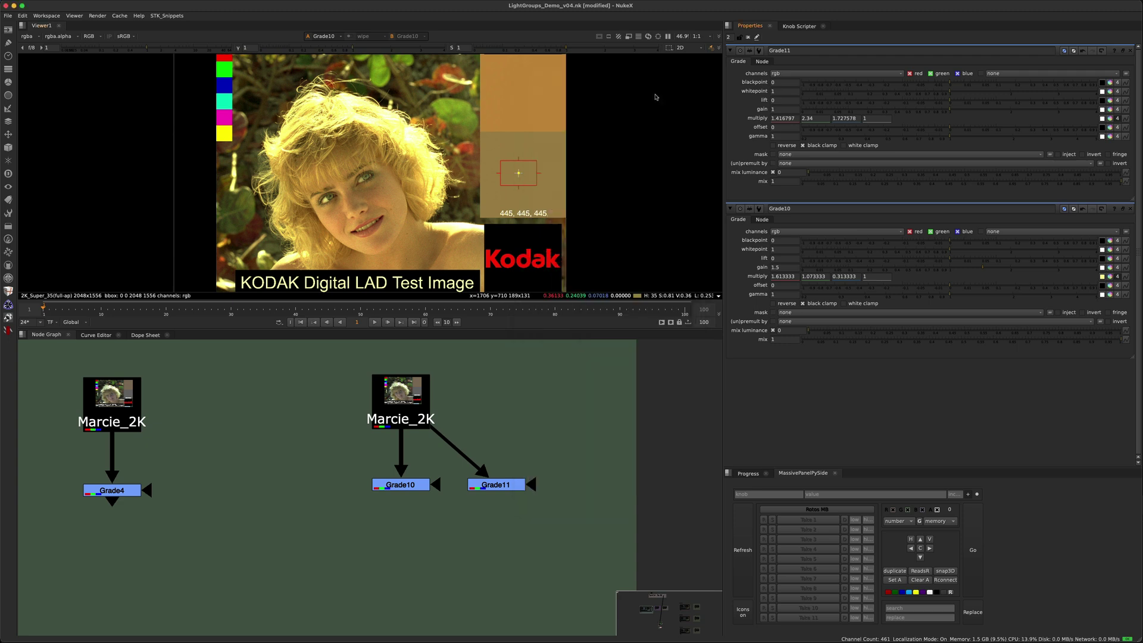
pyautogui.click(1110, 118)
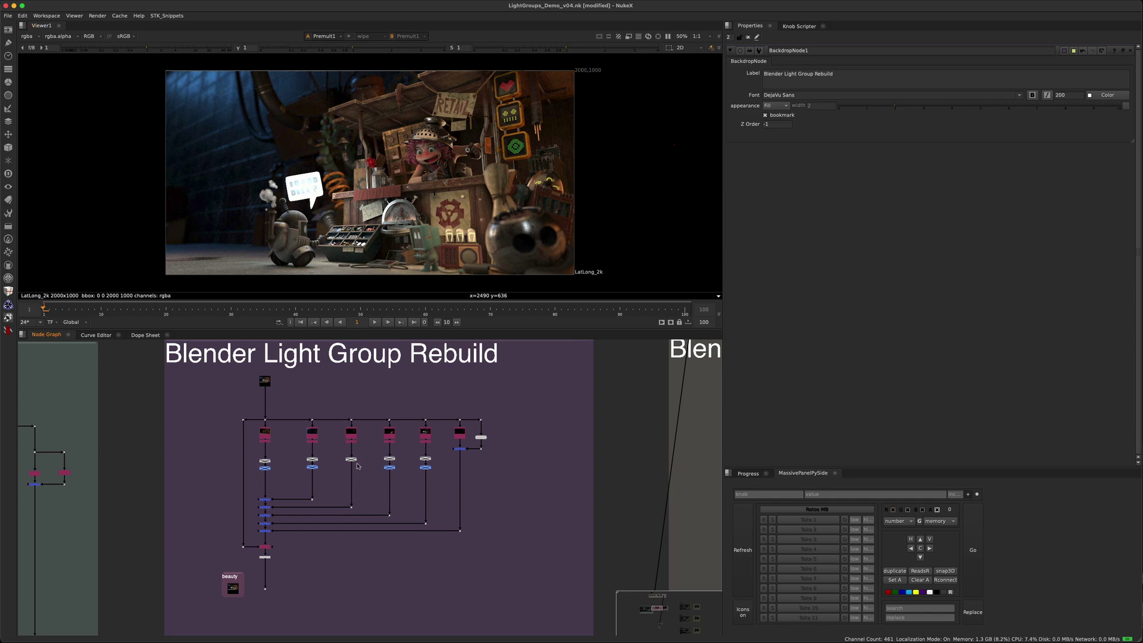
# - Select the nodes beneath the first five light group shuffles in the Blender Light Group Rebuild and disable them
pyautogui.scroll(3, 360, 462)
pyautogui.moveTo(187, 435); pyautogui.dragTo(480, 494)
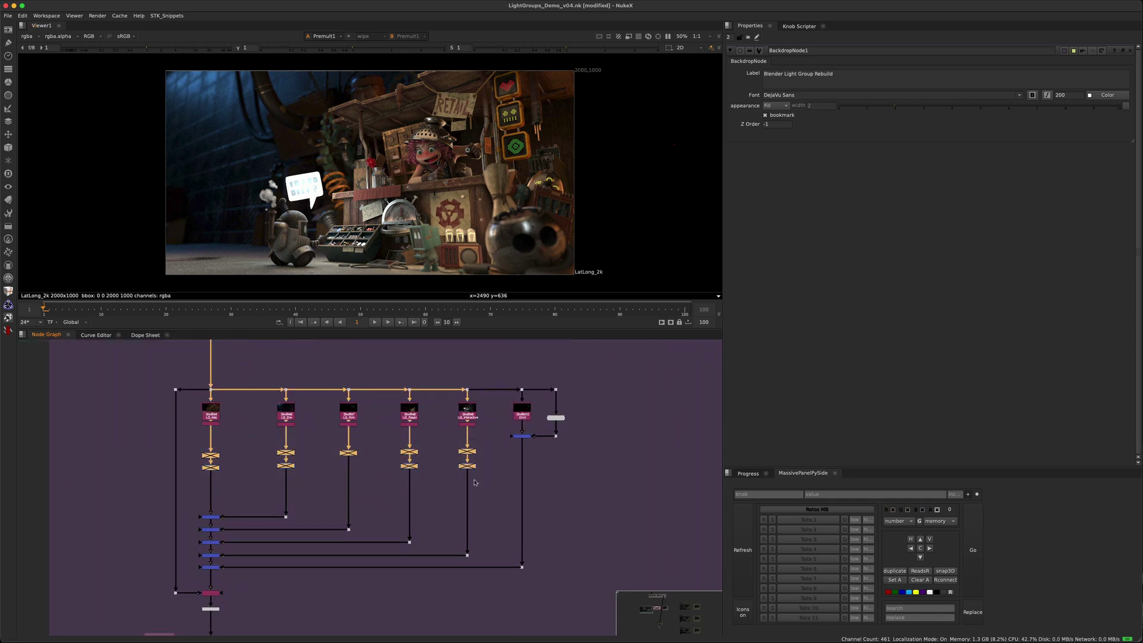
# - Toggle the Exposure and Grade nodes beneath the first five light group shuffles to compare the render, and leave them enabled
pyautogui.moveTo(492, 435); pyautogui.dragTo(183, 487)
pyautogui.press('d')
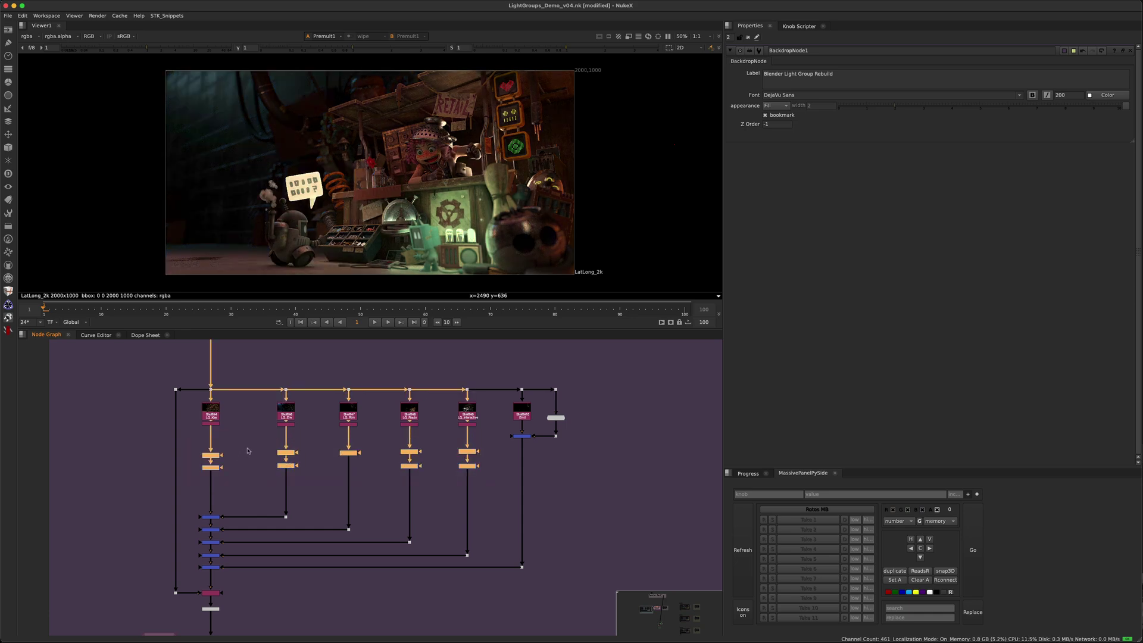
pyautogui.moveTo(192, 432); pyautogui.dragTo(488, 476)
pyautogui.press('d')
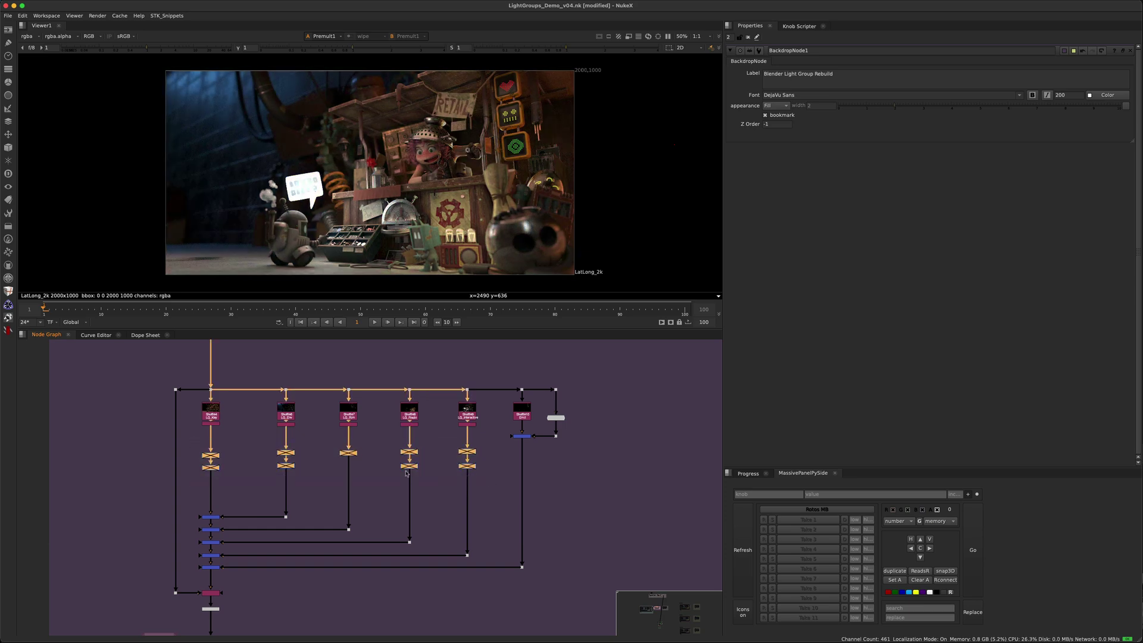
pyautogui.press('d')
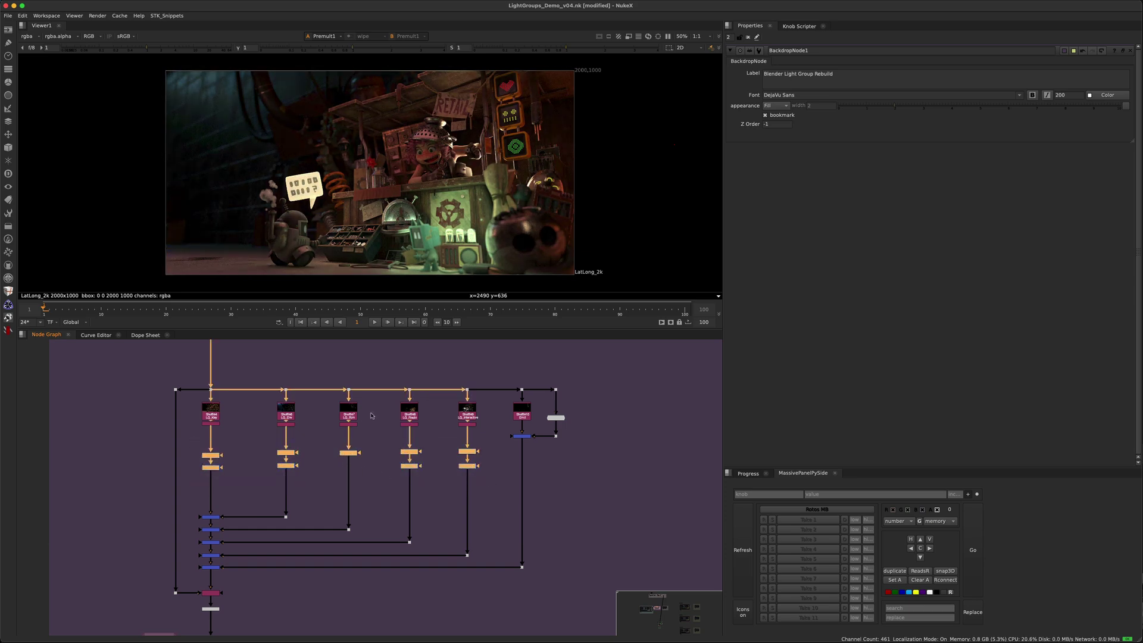
# - Examine the row of Exposure nodes beneath the five light groups and the shuffle, Exposure and Grade of the LG_Key branch
pyautogui.scroll(1, 349, 452)
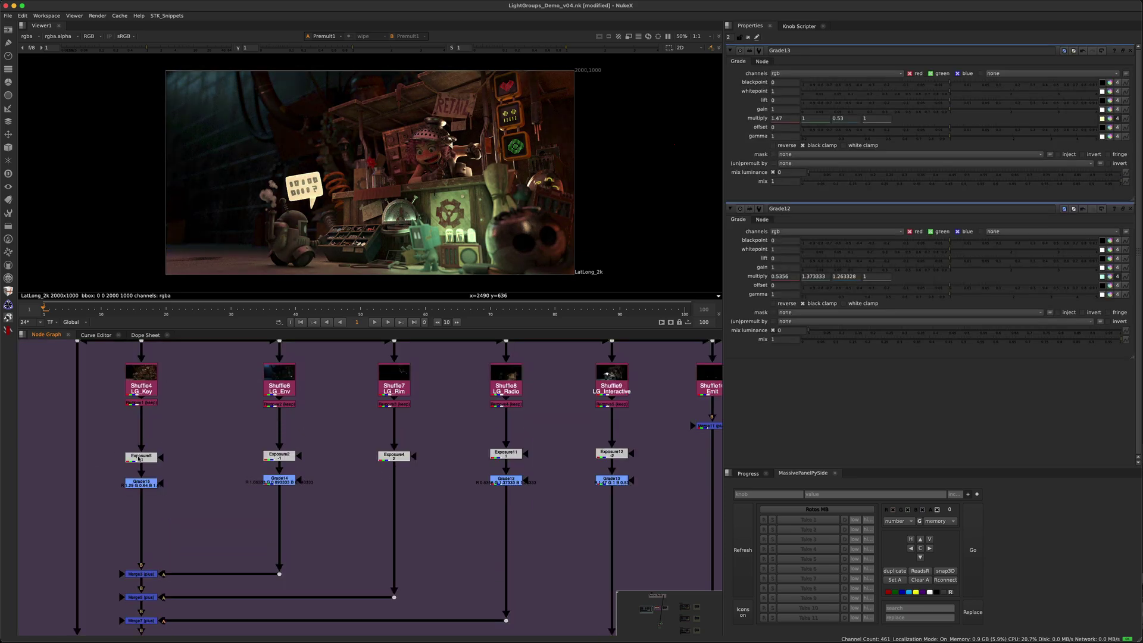
pyautogui.moveTo(102, 433); pyautogui.dragTo(652, 472)
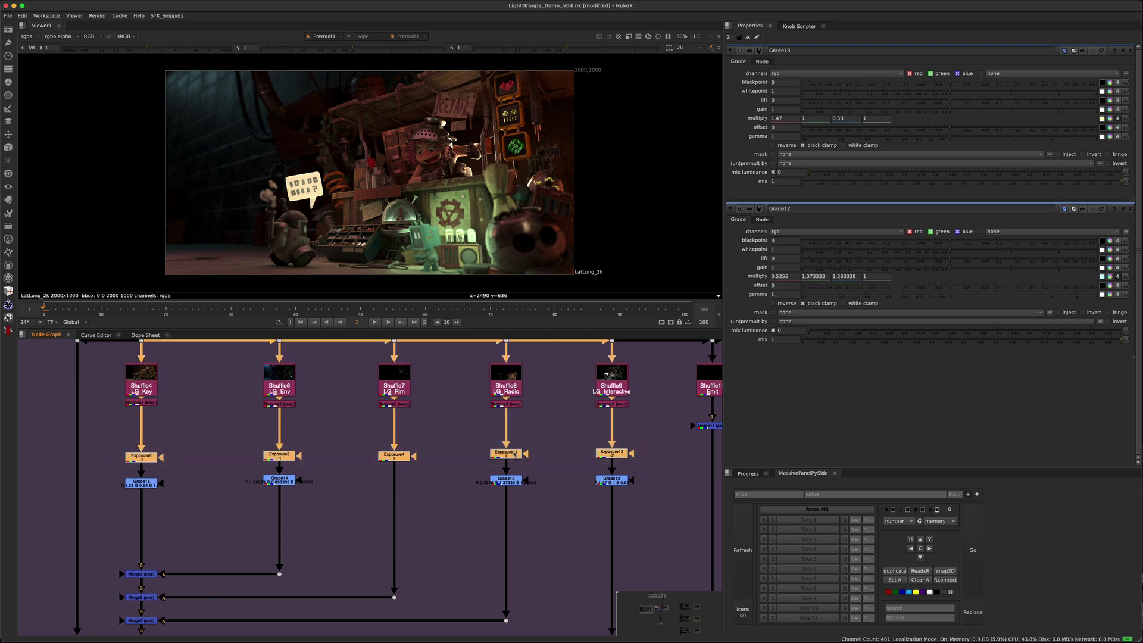
pyautogui.moveTo(114, 469); pyautogui.dragTo(169, 497)
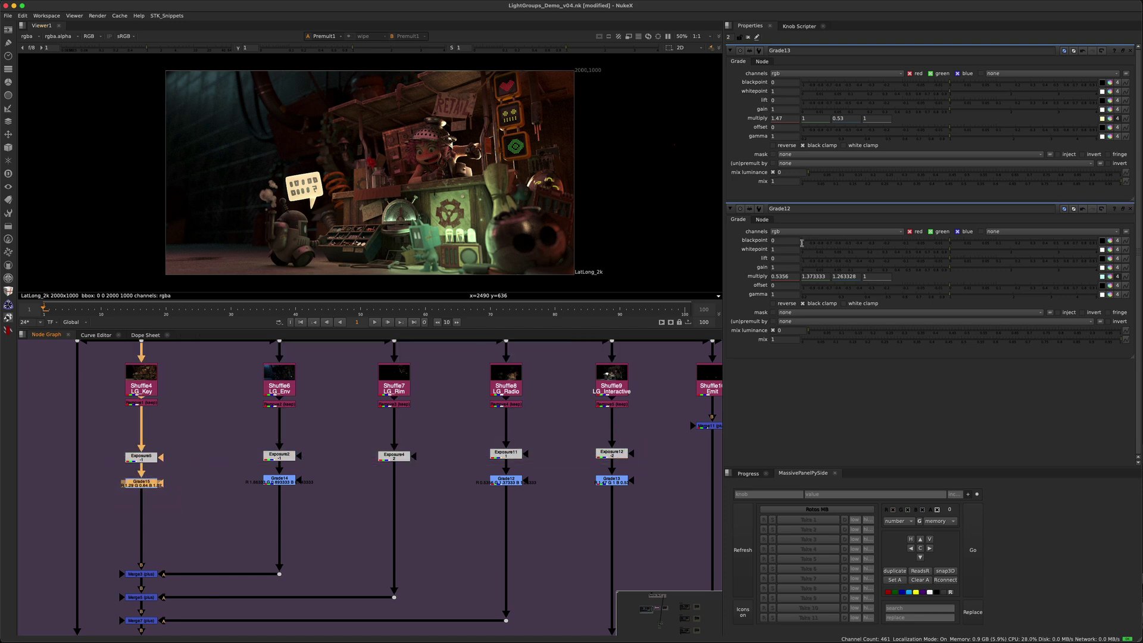
pyautogui.click(223, 457)
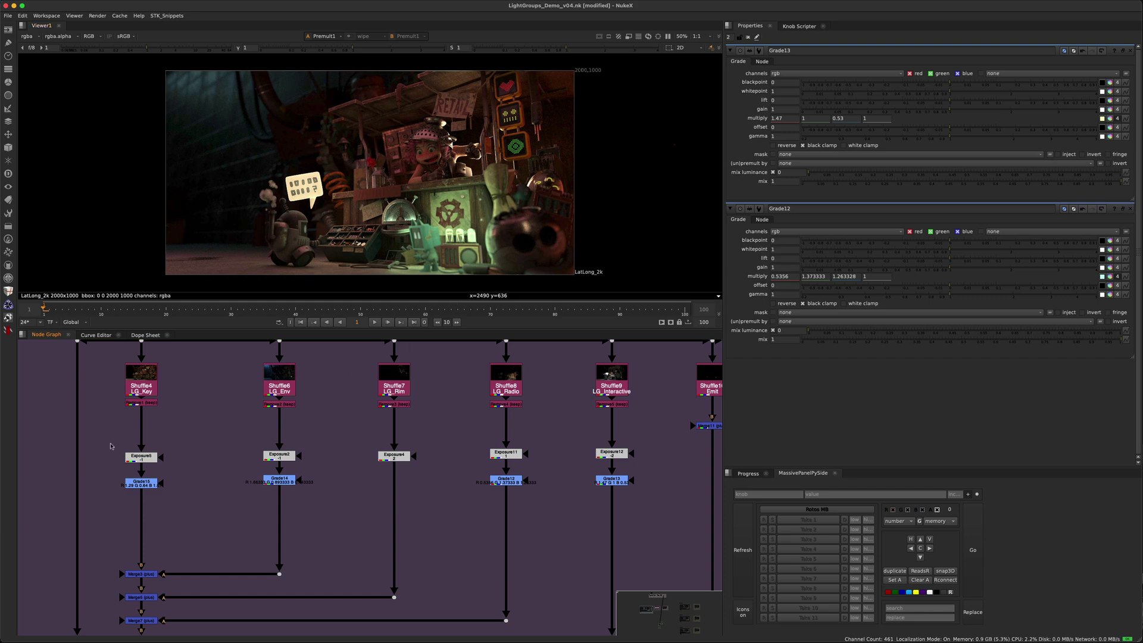
pyautogui.moveTo(102, 428); pyautogui.dragTo(582, 464)
pyautogui.click(580, 465)
pyautogui.moveTo(109, 435); pyautogui.dragTo(180, 497)
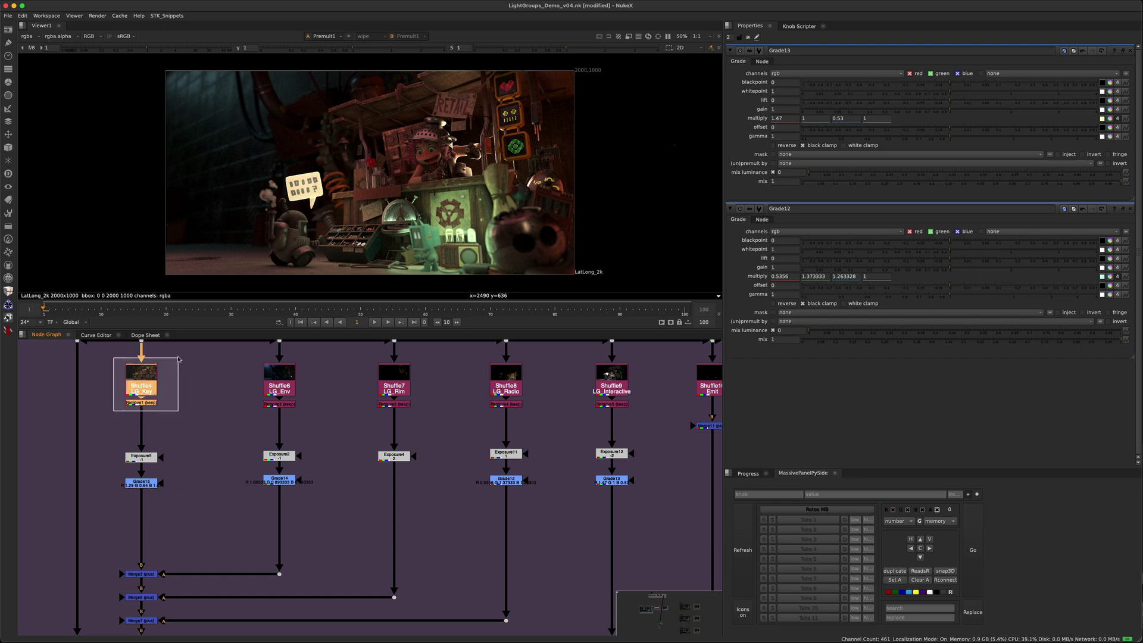
pyautogui.click(152, 379)
pyautogui.click(169, 394)
pyautogui.moveTo(183, 435)
pyautogui.mouseDown()
pyautogui.moveTo(109, 475)
pyautogui.moveTo(105, 467)
pyautogui.moveTo(172, 445)
pyautogui.moveTo(145, 483)
pyautogui.moveTo(121, 488)
pyautogui.mouseUp()
# - Open the properties of the LG_Key branch's Grade and the LG_Env branch's Exposure, and set that Exposure to 2 stops
pyautogui.doubleClick(141, 482)
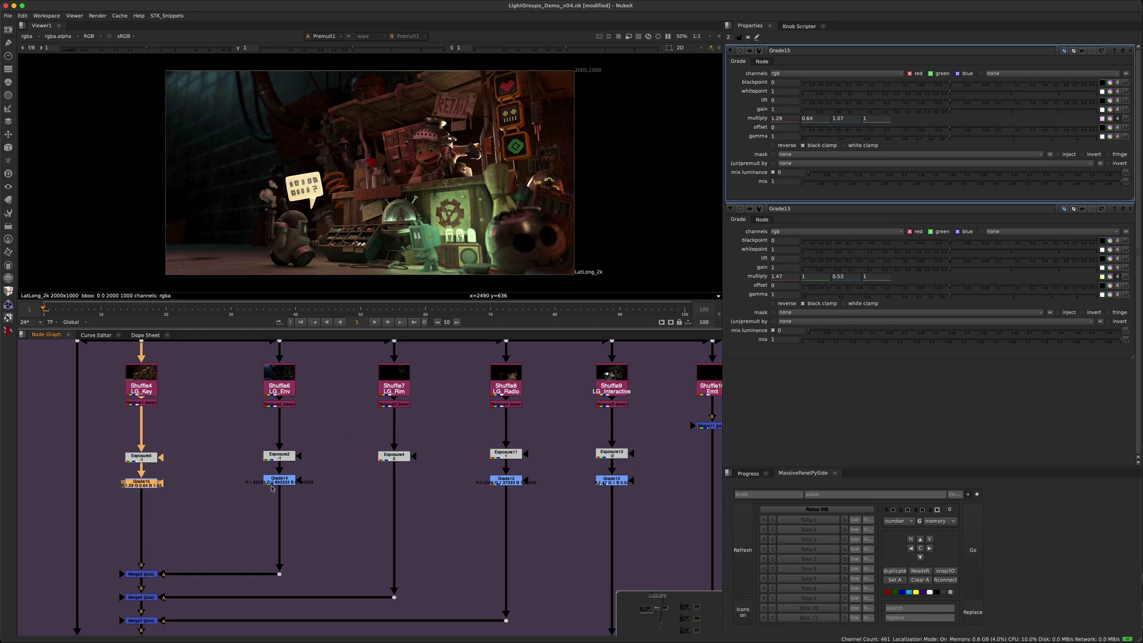
pyautogui.click(278, 456)
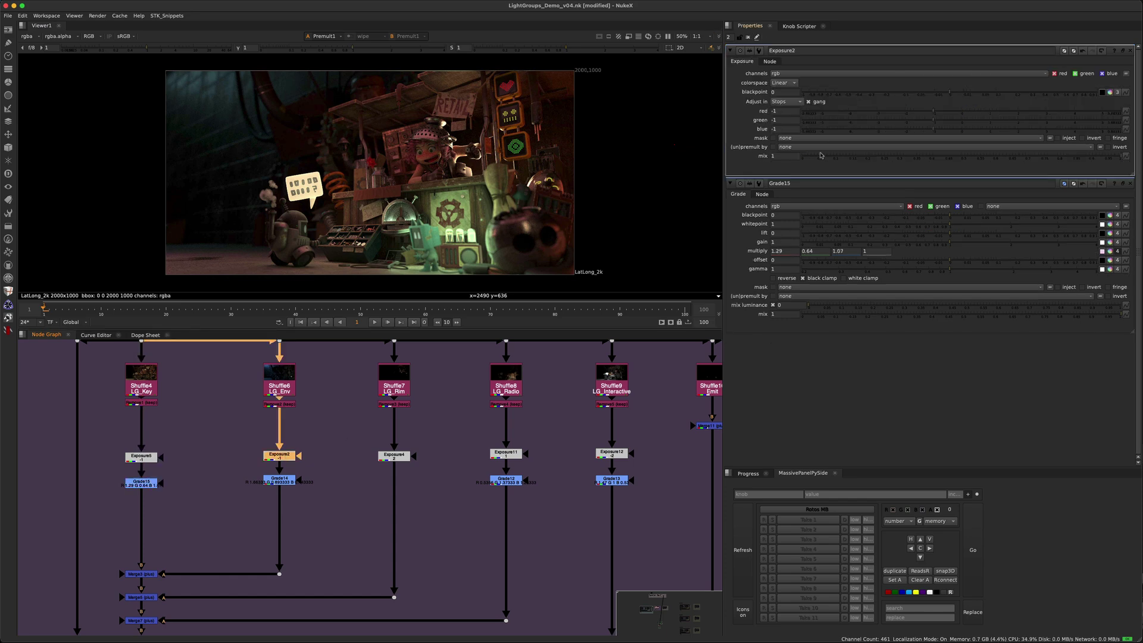
pyautogui.doubleClick(785, 112)
pyautogui.write('2')
pyautogui.press('Return')
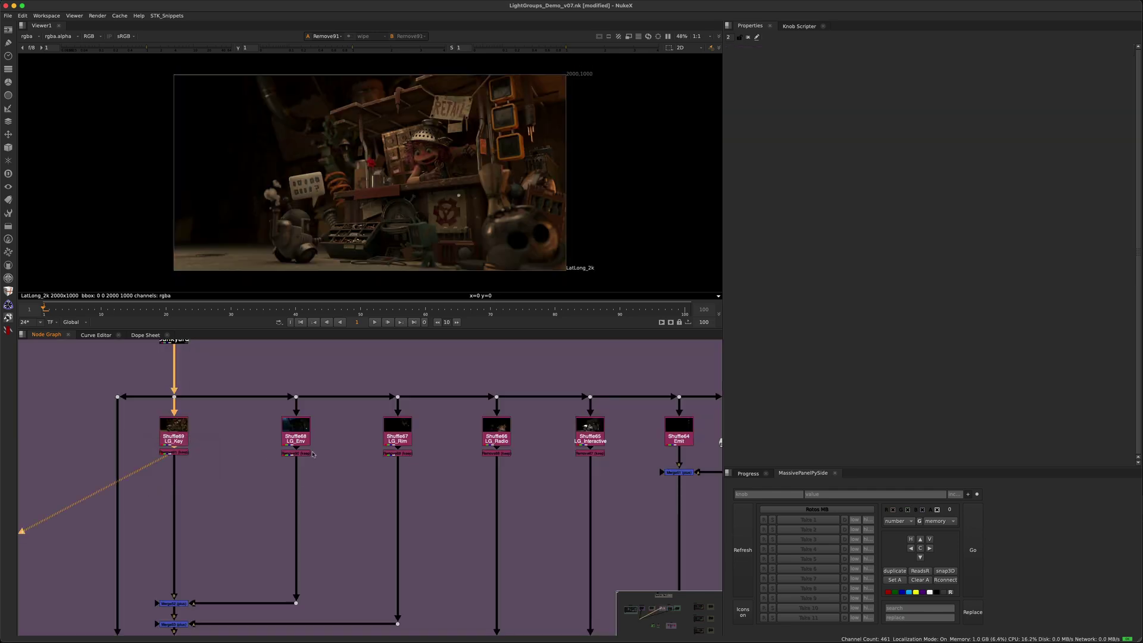
# - View the LG_Env and LG_Rim light group passes in the viewer and return to the LG_Key pass
pyautogui.click(297, 453)
pyautogui.press('1')
pyautogui.click(398, 453)
pyautogui.press('1')
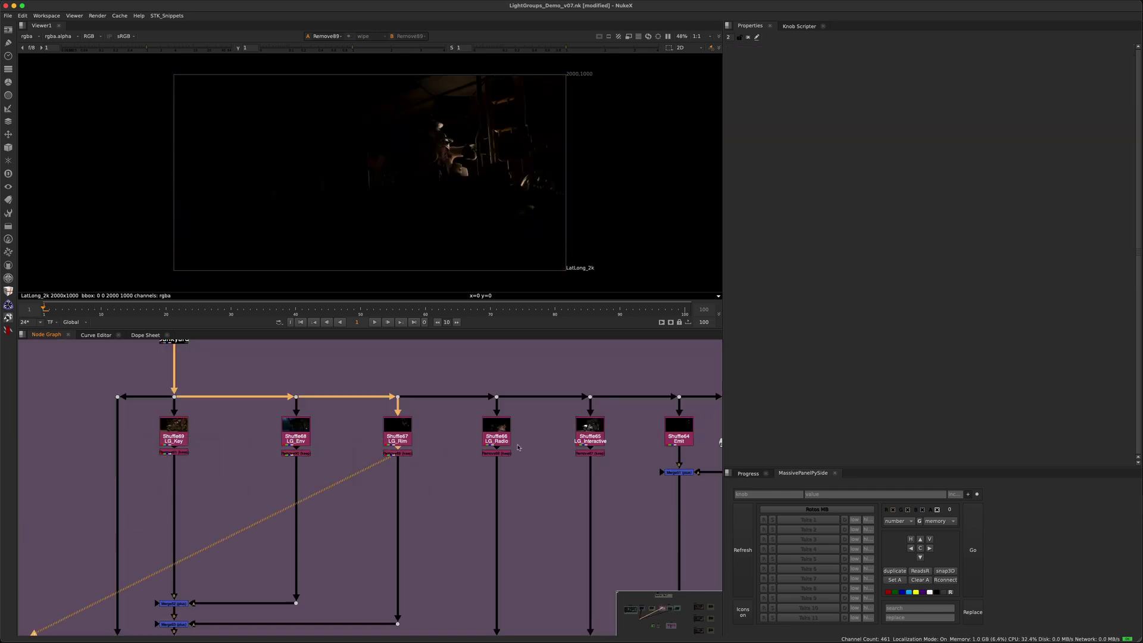
pyautogui.press('4')
pyautogui.press('1')
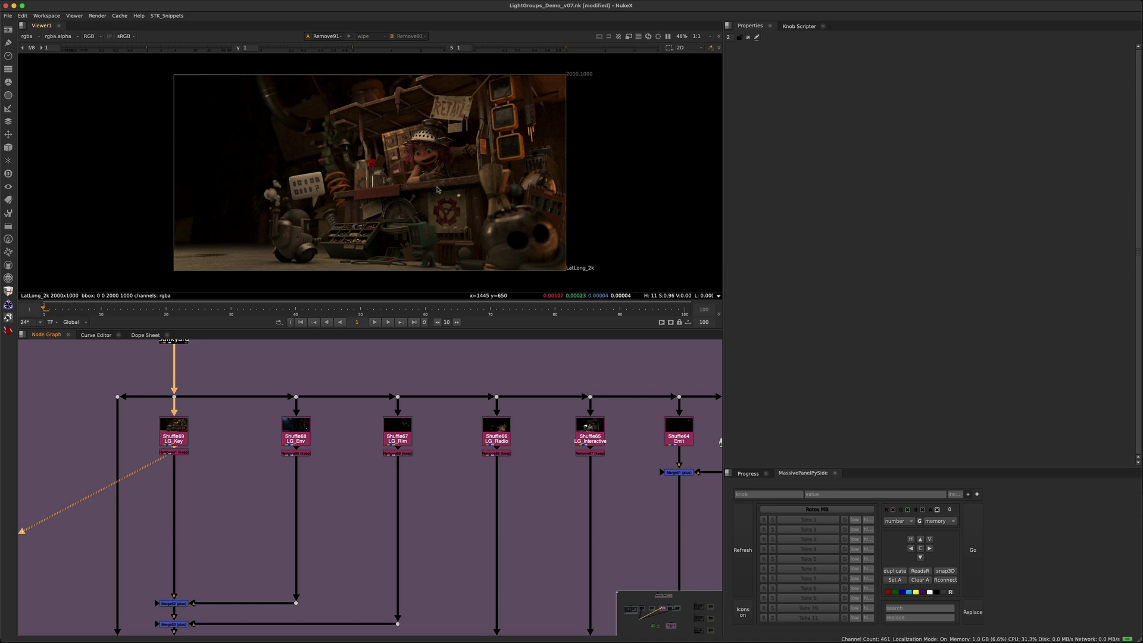
# - Add a Saturation node beneath the LG_Key shuffle, set its saturation to 0, and place it lower in the branch
pyautogui.scroll(1, 212, 477)
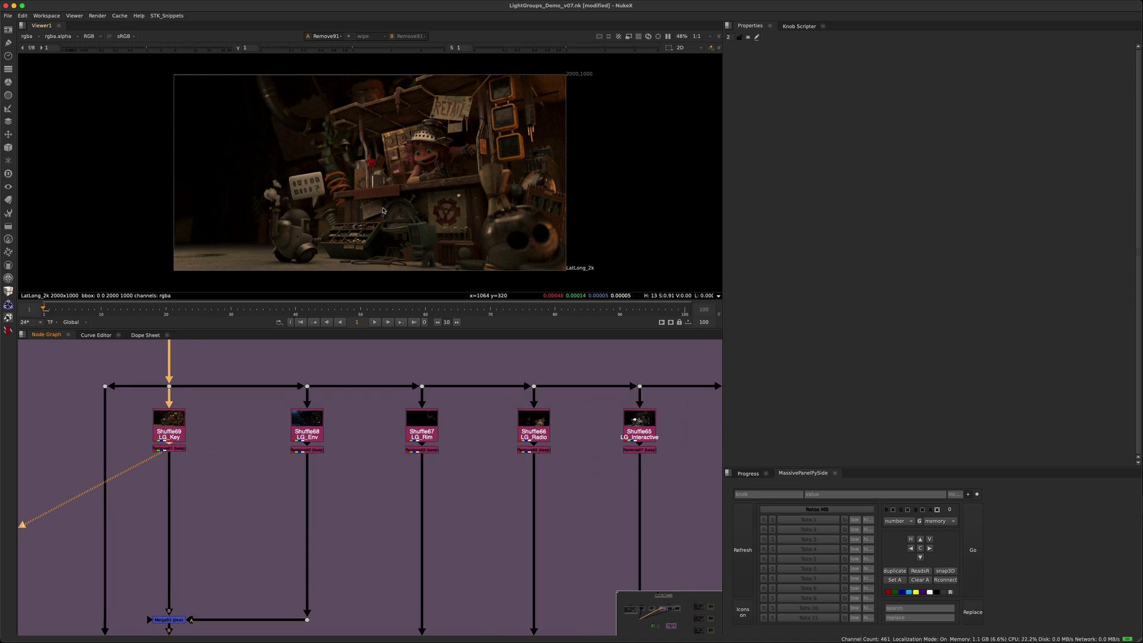
pyautogui.moveTo(211, 430); pyautogui.dragTo(146, 452)
pyautogui.press('Tab')
pyautogui.write('satu')
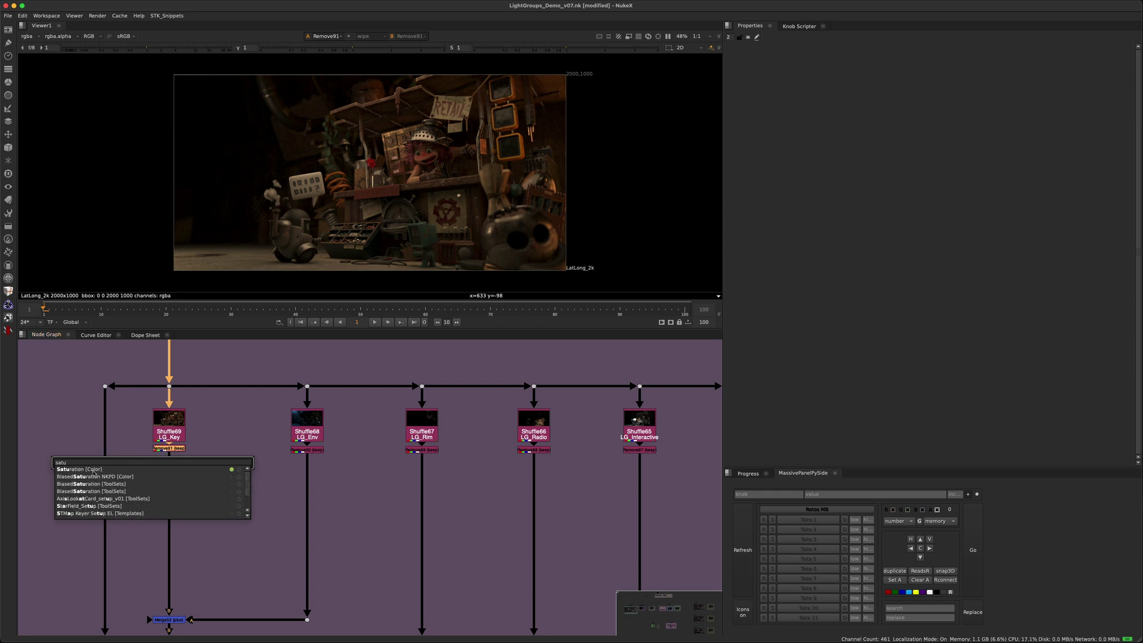
pyautogui.click(94, 469)
pyautogui.moveTo(902, 83); pyautogui.dragTo(781, 87)
pyautogui.moveTo(169, 460); pyautogui.dragTo(169, 480)
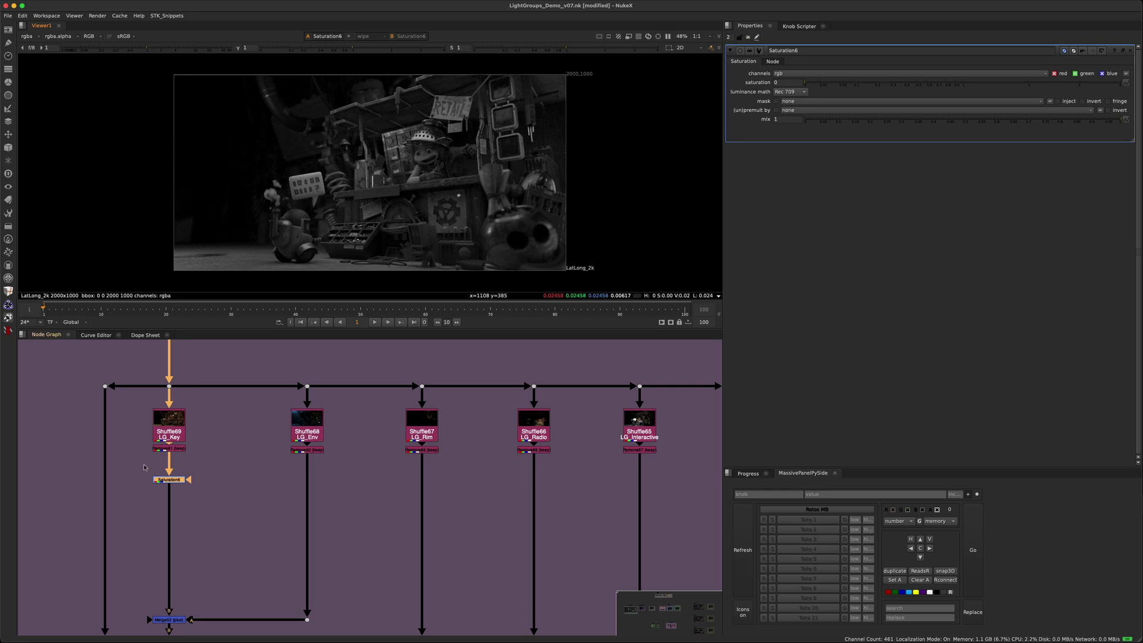
# - View the undesaturated passes from LG_Key through LG_Interactive one after another and return to LG_Key
pyautogui.press('Up')
pyautogui.press('1')
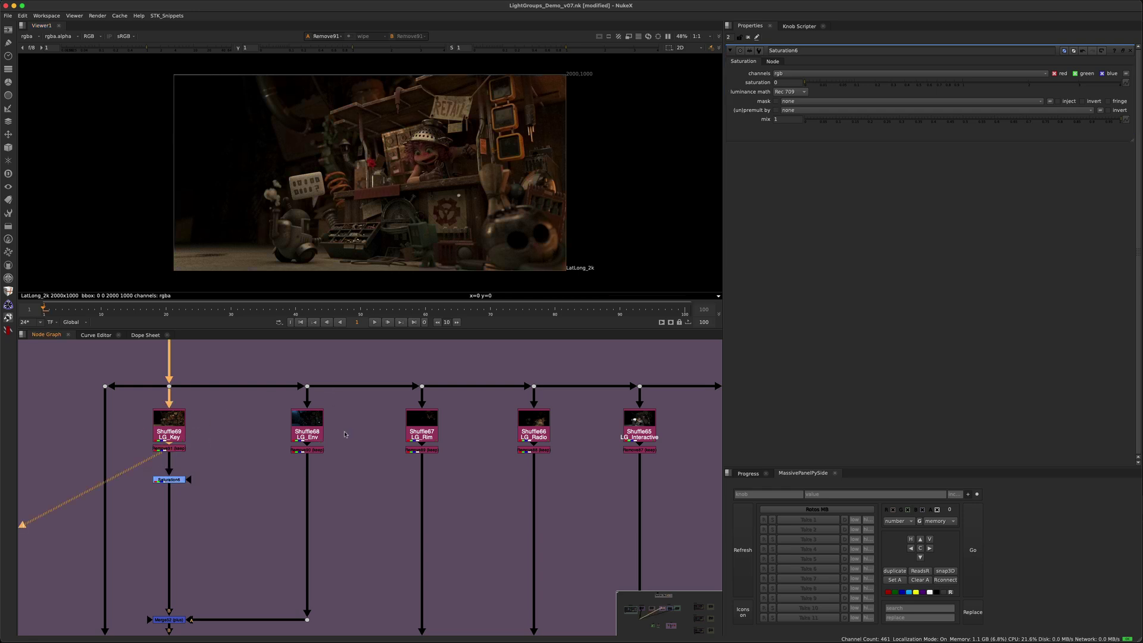
pyautogui.press('Right')
pyautogui.press('1')
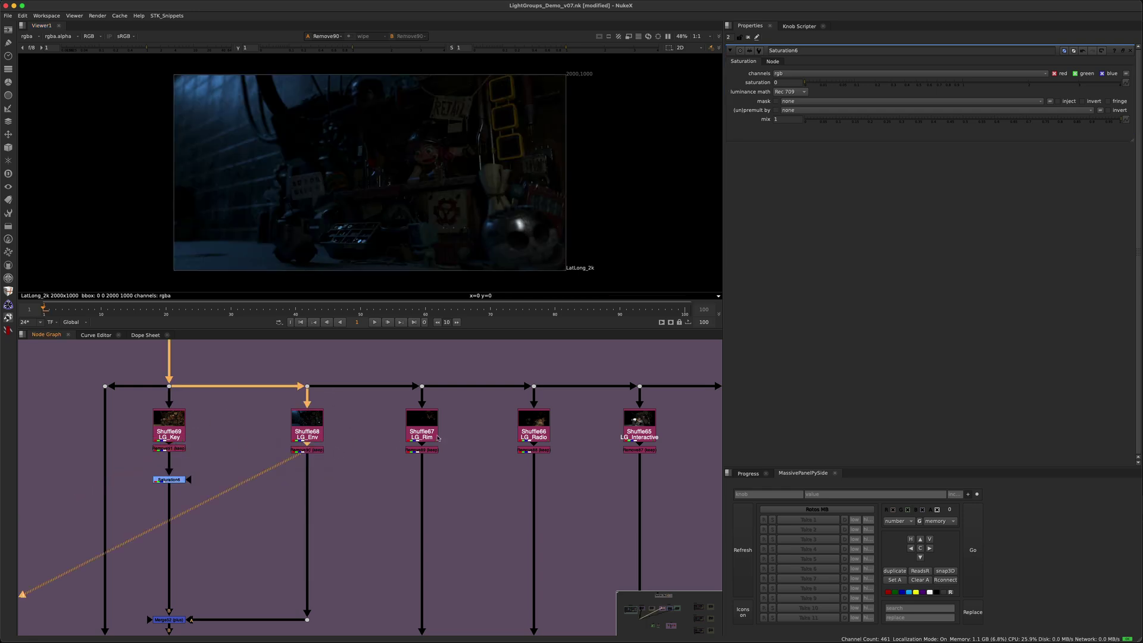
pyautogui.press('Right')
pyautogui.press('1')
pyautogui.press('Right')
pyautogui.press('1')
pyautogui.press('Right')
pyautogui.press('1')
pyautogui.click(169, 448)
pyautogui.press('1')
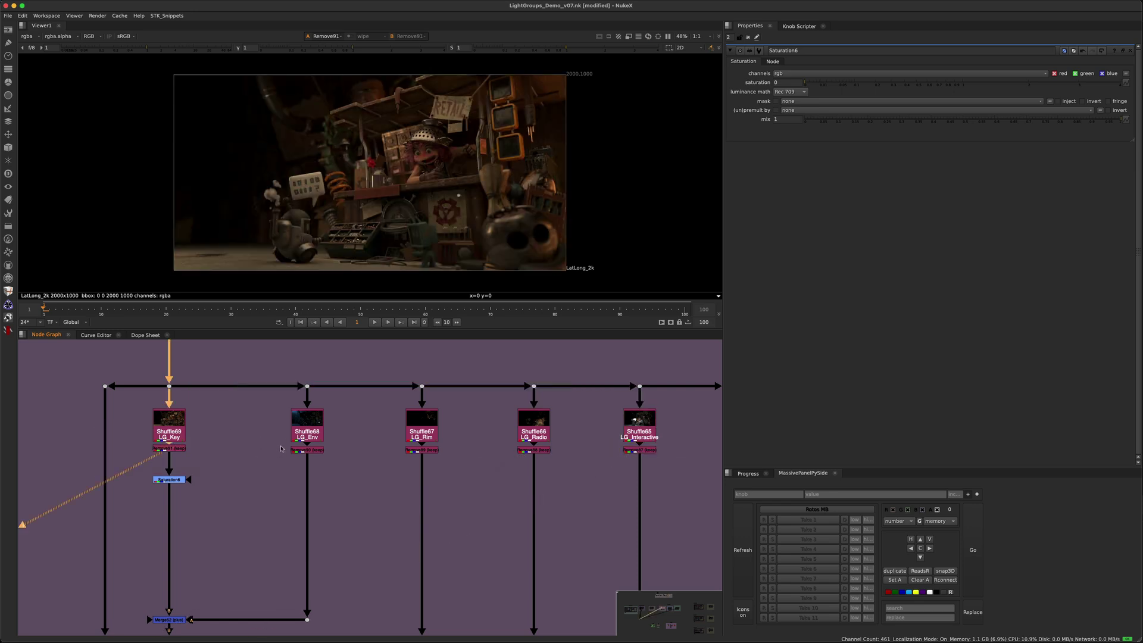
# - Copy the Saturation node beneath LG_Key and paste it into the node graph
pyautogui.moveTo(186, 480); pyautogui.dragTo(219, 554, button='middle')
pyautogui.click(208, 554)
pyautogui.press('super+c')
pyautogui.click(241, 439)
pyautogui.press('super+v')
# - View the RedShift Material AOV Rebuild's source render, its DiffuseLighting pass and its DiffuseFilter albedo pass
pyautogui.moveTo(240, 430); pyautogui.dragTo(207, 388)
pyautogui.press('1')
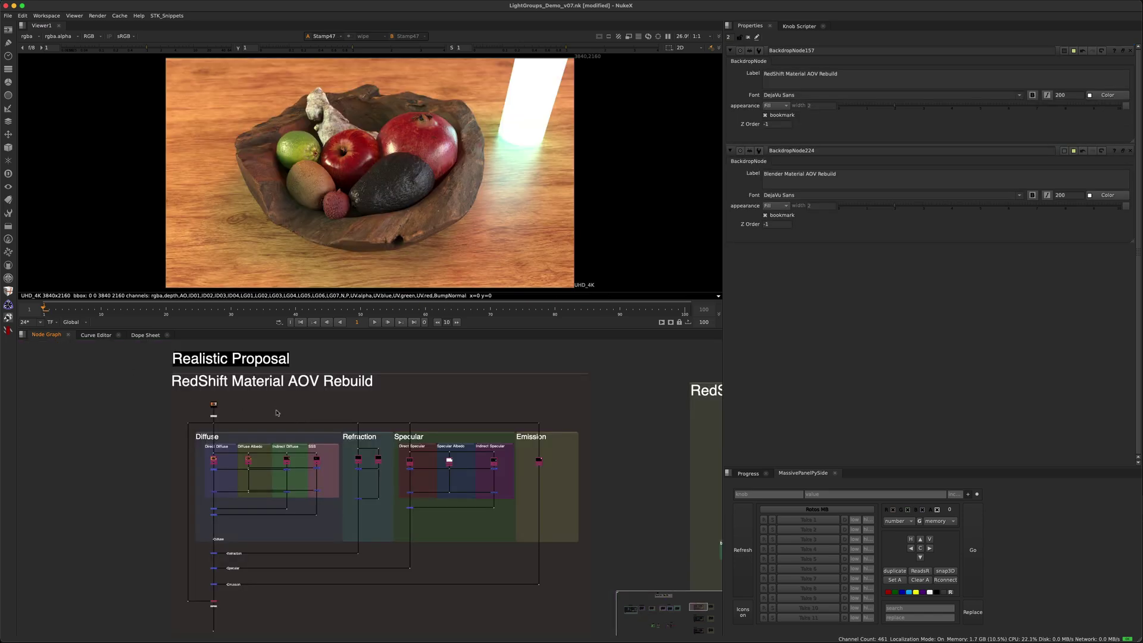
pyautogui.scroll(10, 218, 458)
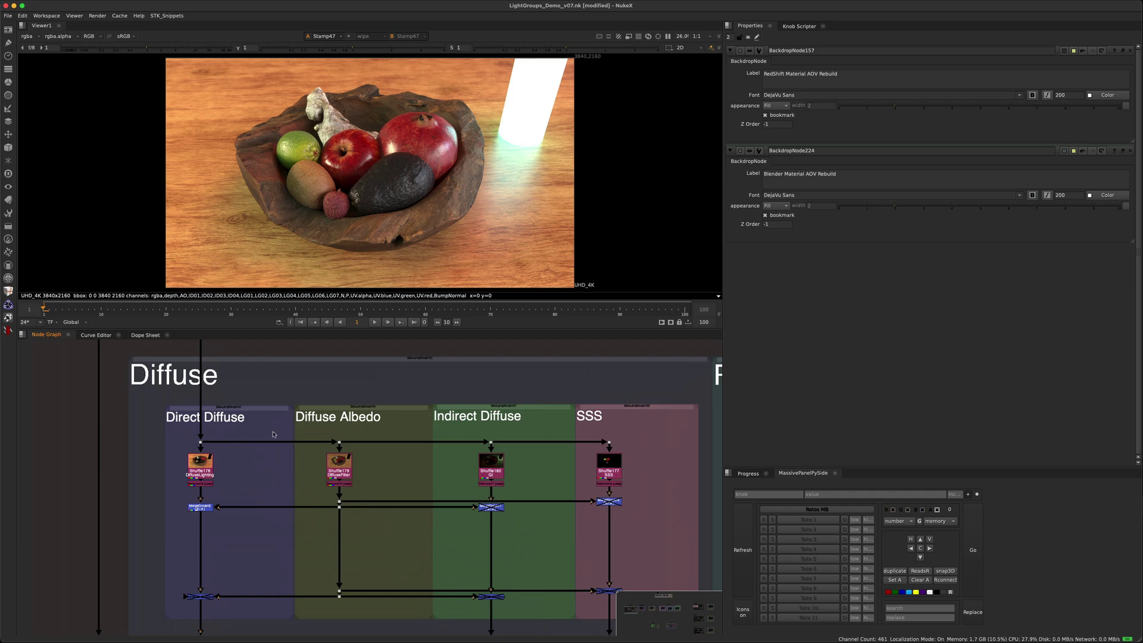
pyautogui.moveTo(244, 465); pyautogui.dragTo(146, 513)
pyautogui.press('1')
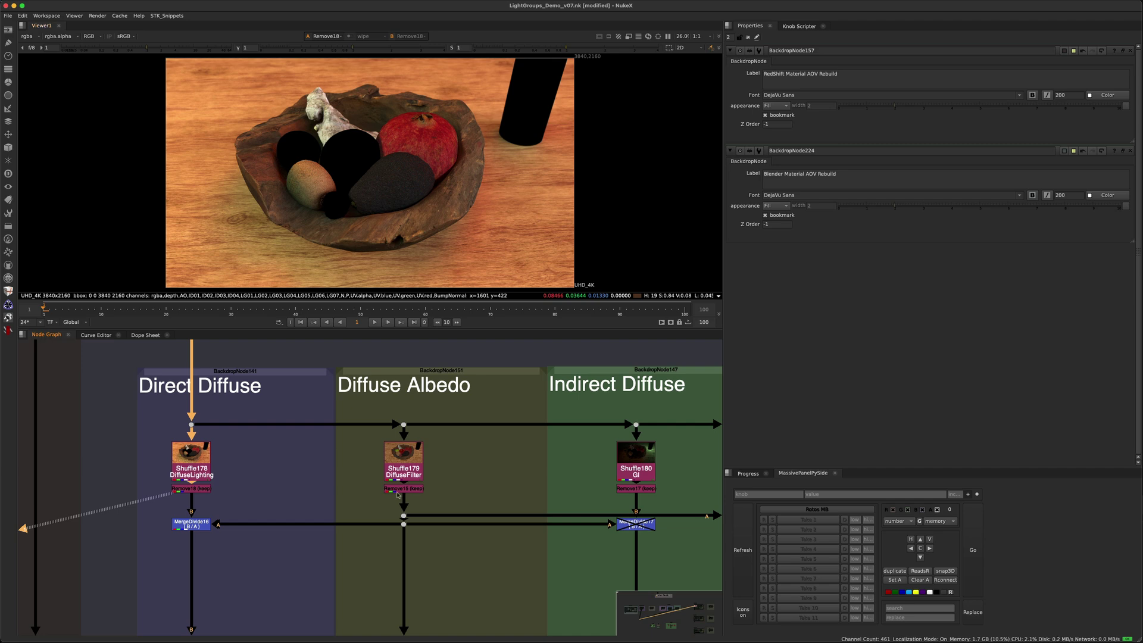
pyautogui.moveTo(462, 462); pyautogui.dragTo(357, 513)
pyautogui.press('1')
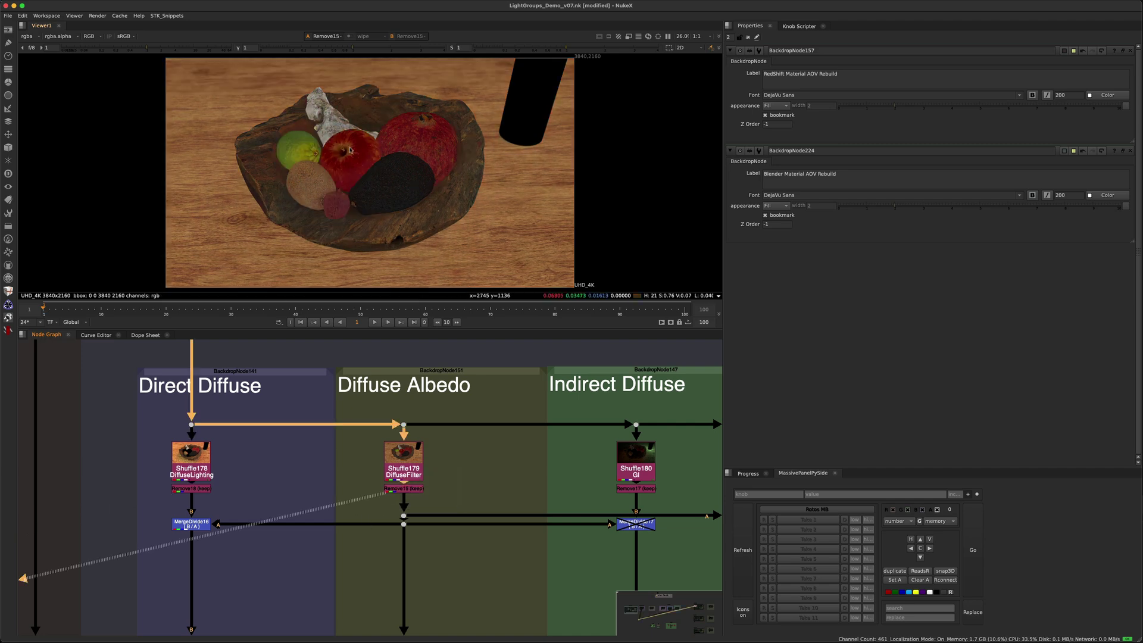
# - Compare the DiffuseLighting pass with its MergeDivide result, lowering the viewer gain to about 0.31
pyautogui.moveTo(296, 515); pyautogui.dragTo(288, 449, button='middle')
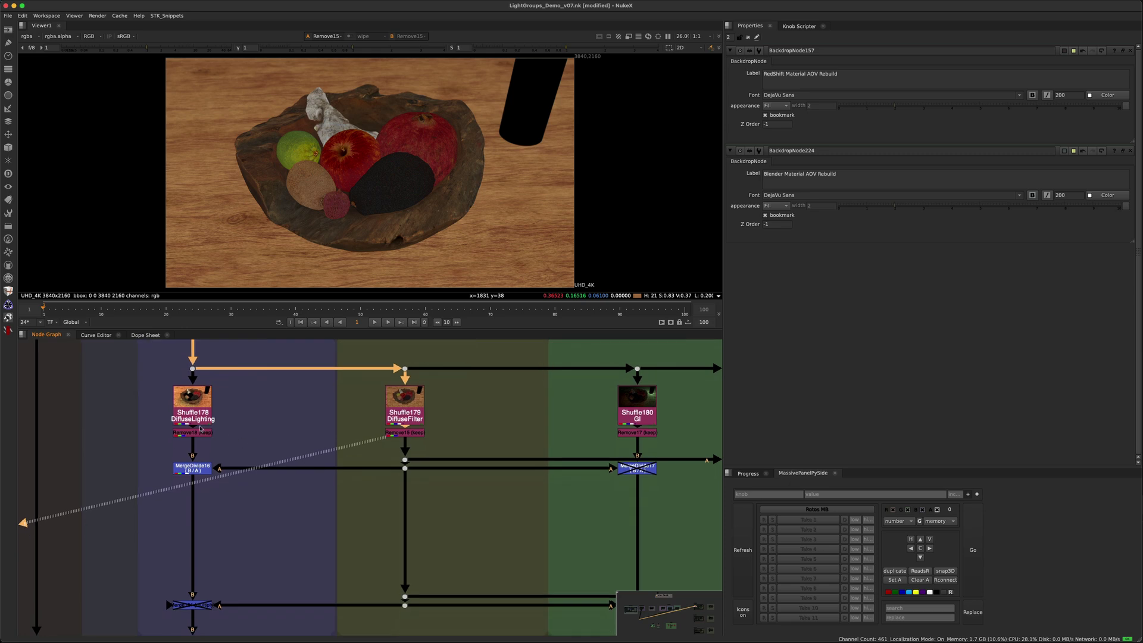
pyautogui.click(201, 434)
pyautogui.press('1')
pyautogui.click(192, 468)
pyautogui.press('1')
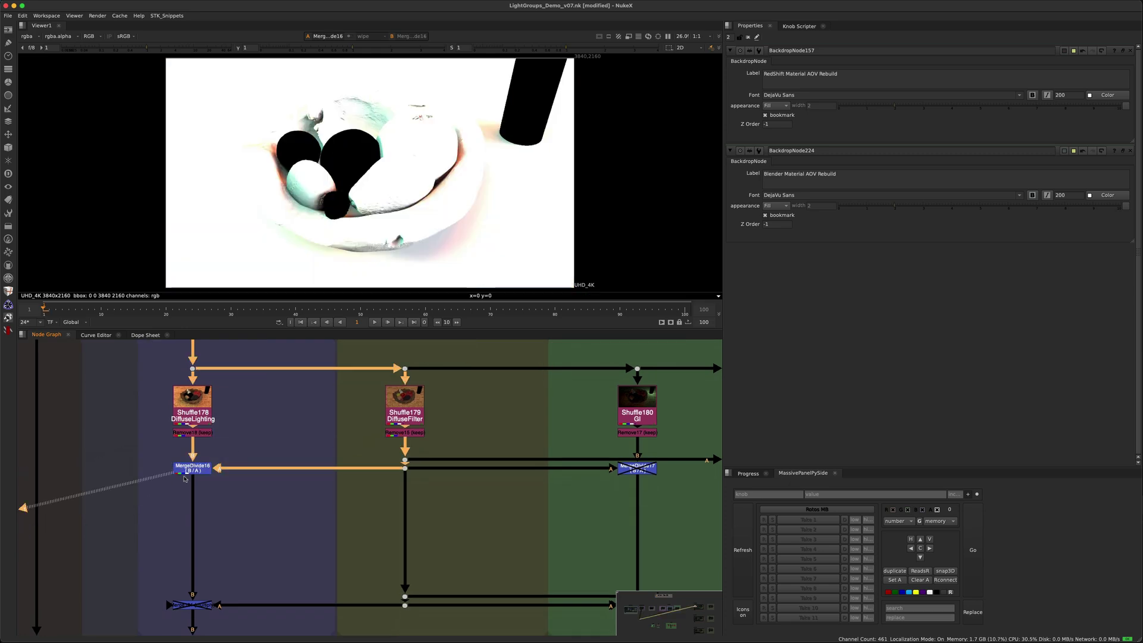
pyautogui.click(137, 49)
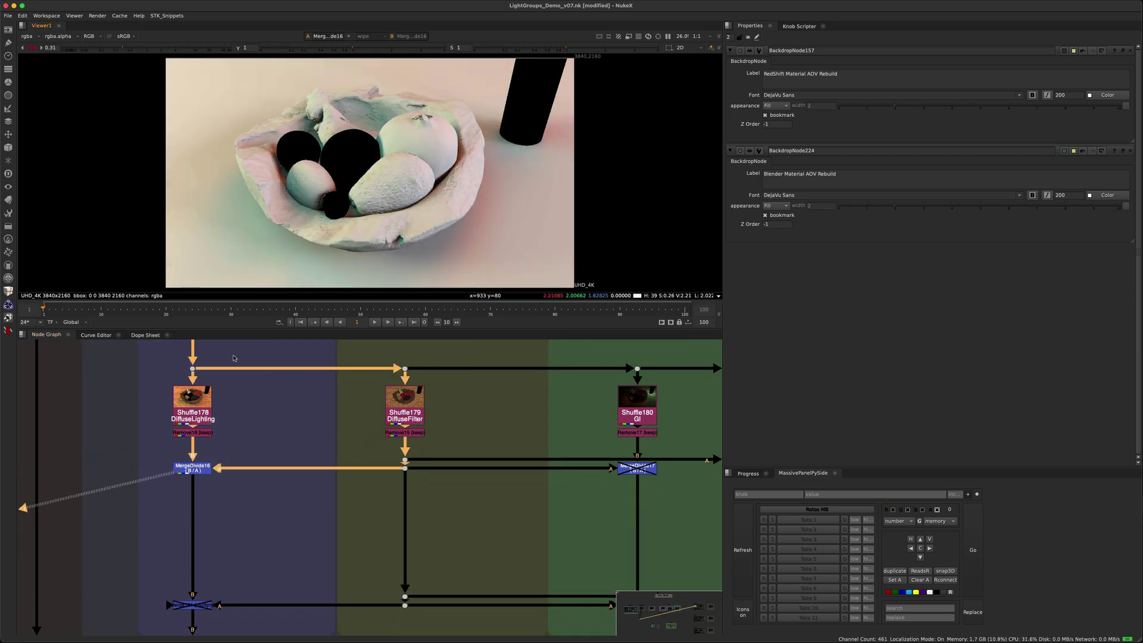
# - View the DiffuseColor pass beneath the Junkyard source and the LG_Key pass in the light group setup with albedo division
pyautogui.scroll(-3, 316, 438)
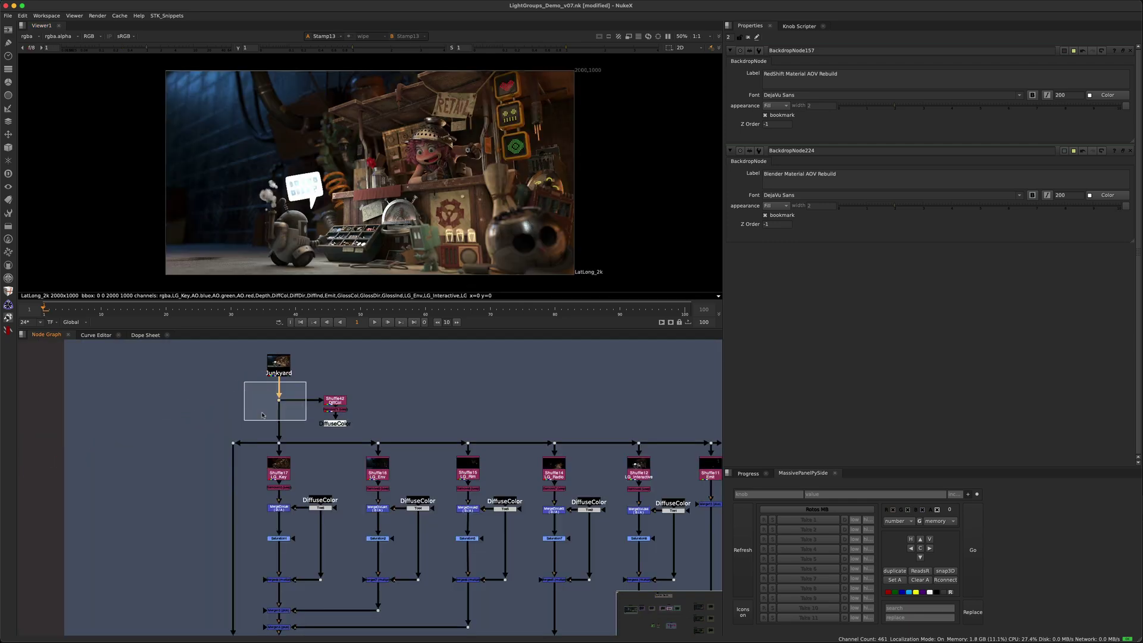
pyautogui.scroll(2, 354, 427)
pyautogui.click(334, 423)
pyautogui.press('1')
pyautogui.moveTo(297, 536); pyautogui.dragTo(332, 429, button='middle')
pyautogui.scroll(1, 307, 416)
pyautogui.moveTo(310, 371); pyautogui.dragTo(201, 431)
pyautogui.press('1')
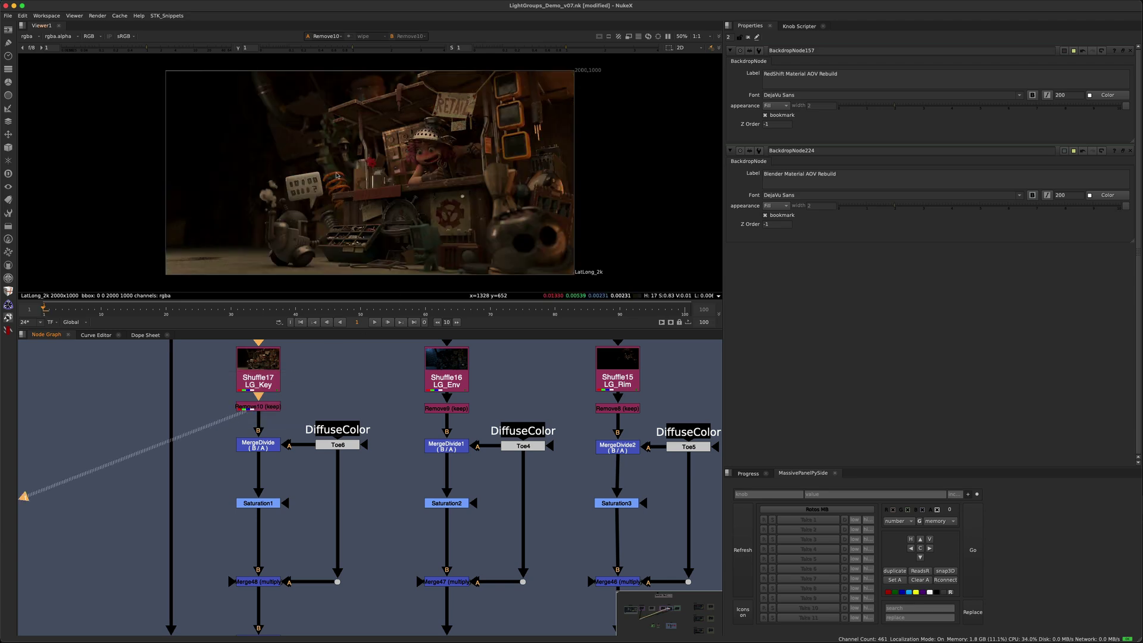
# - View the LG_Key branch's DiffuseColor Toe, MergeDivide and Saturation nodes in turn
pyautogui.click(338, 444)
pyautogui.press('1')
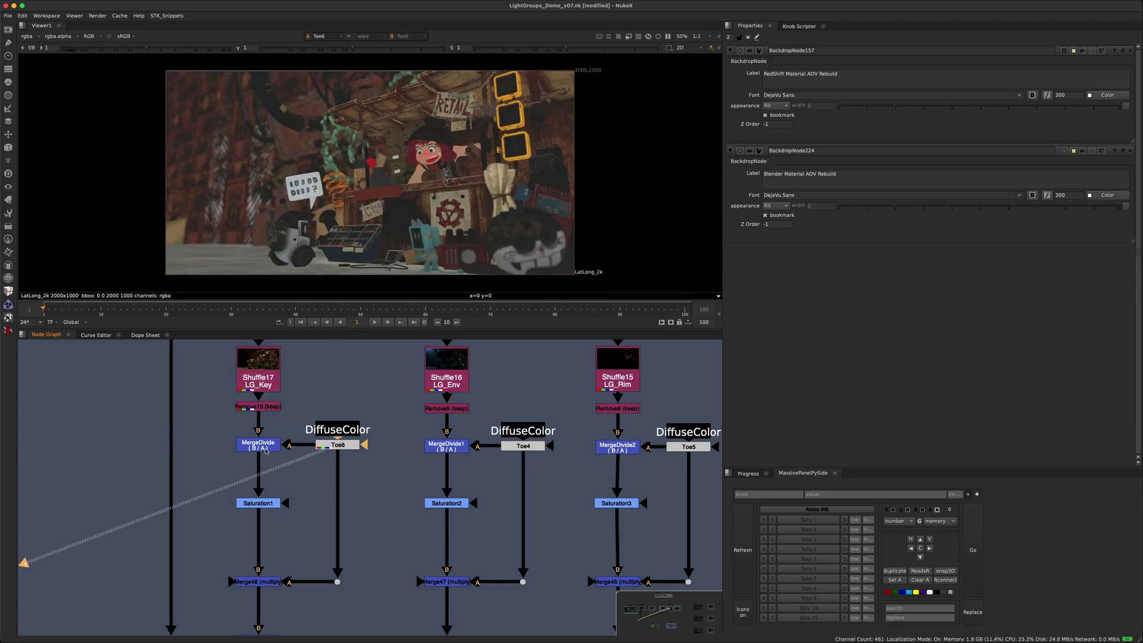
pyautogui.click(258, 445)
pyautogui.press('1')
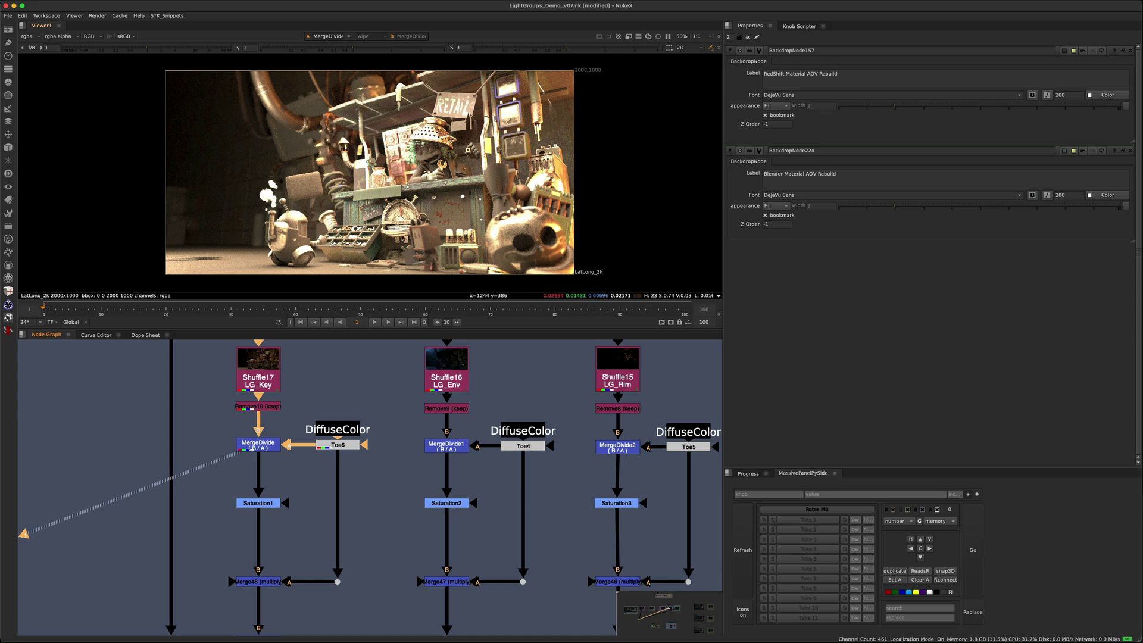
pyautogui.click(255, 503)
pyautogui.press('1')
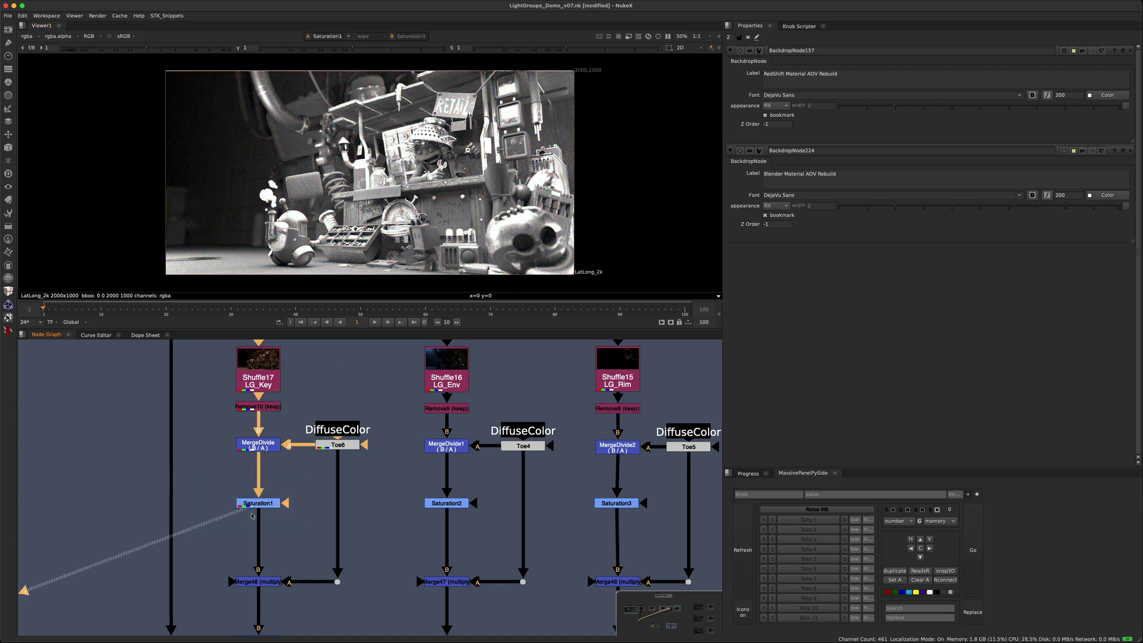
# - View the LG_Key branch's multiply merge and open the properties of its Saturation node
pyautogui.moveTo(248, 517); pyautogui.dragTo(245, 446, button='middle')
pyautogui.moveTo(293, 477); pyautogui.dragTo(231, 522)
pyautogui.press('1')
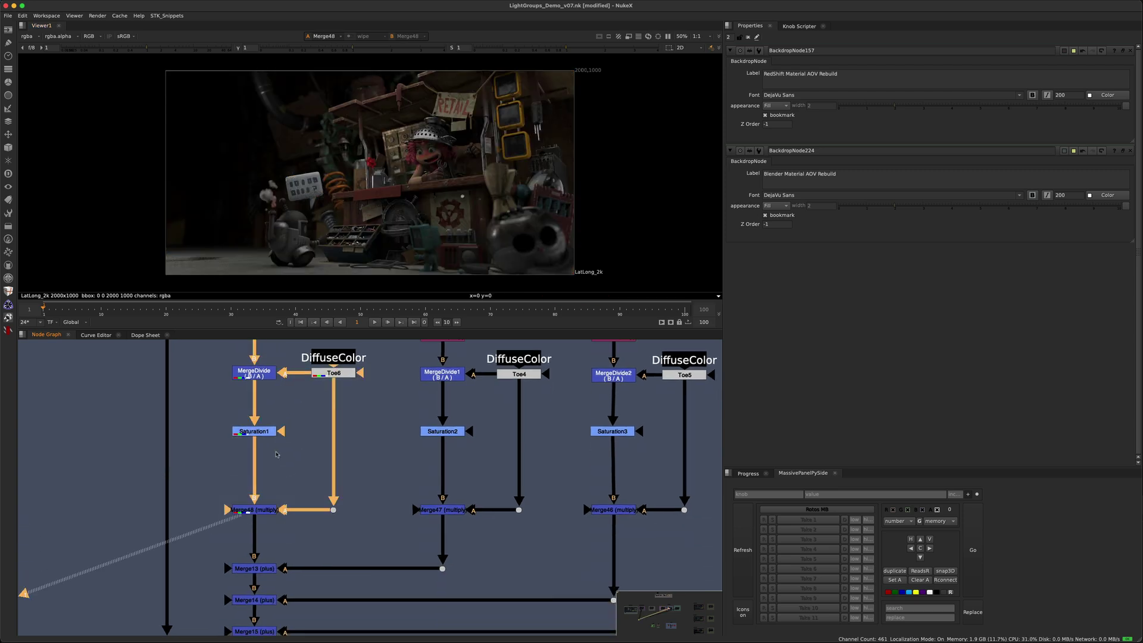
pyautogui.scroll(3, 276, 458)
pyautogui.moveTo(202, 422); pyautogui.dragTo(306, 494)
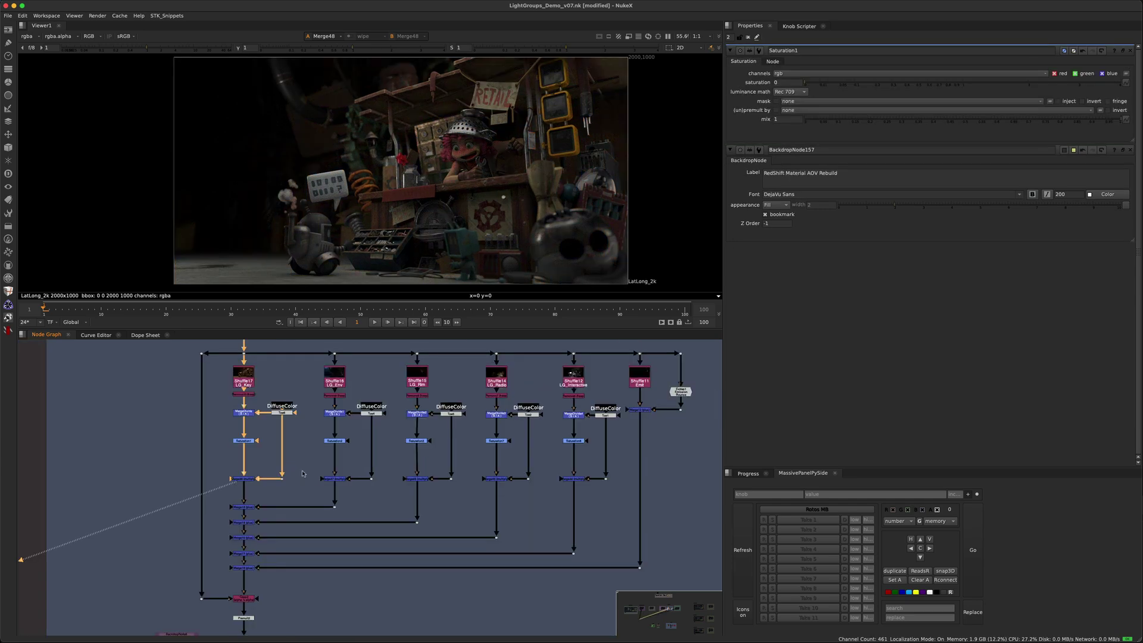
# - View the multiply merges at the end of the LG_Env, LG_Rim and LG_Radio branches in turn
pyautogui.moveTo(294, 459); pyautogui.dragTo(348, 488)
pyautogui.press('1')
pyautogui.click(417, 478)
pyautogui.press('1')
pyautogui.moveTo(397, 430); pyautogui.dragTo(510, 487)
pyautogui.press('1')
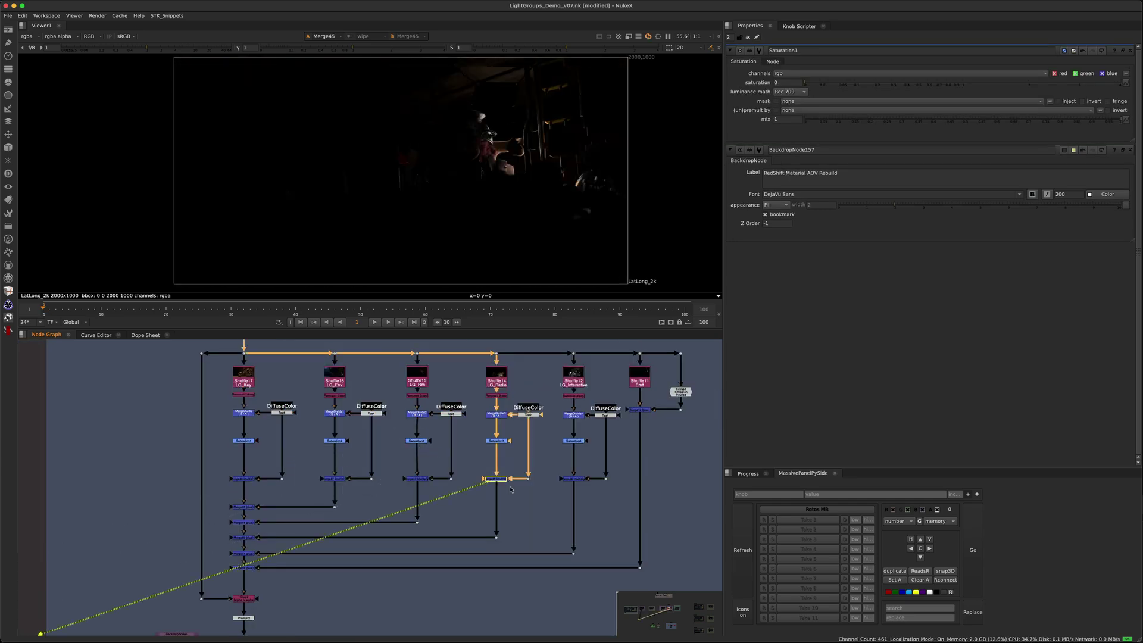
# - View the combined output of all the desaturated light group branches at the end of the rebuild
pyautogui.moveTo(308, 553); pyautogui.dragTo(343, 459, button='middle')
pyautogui.moveTo(317, 550); pyautogui.dragTo(250, 607)
pyautogui.press('1')
pyautogui.moveTo(404, 442); pyautogui.dragTo(307, 540, button='middle')
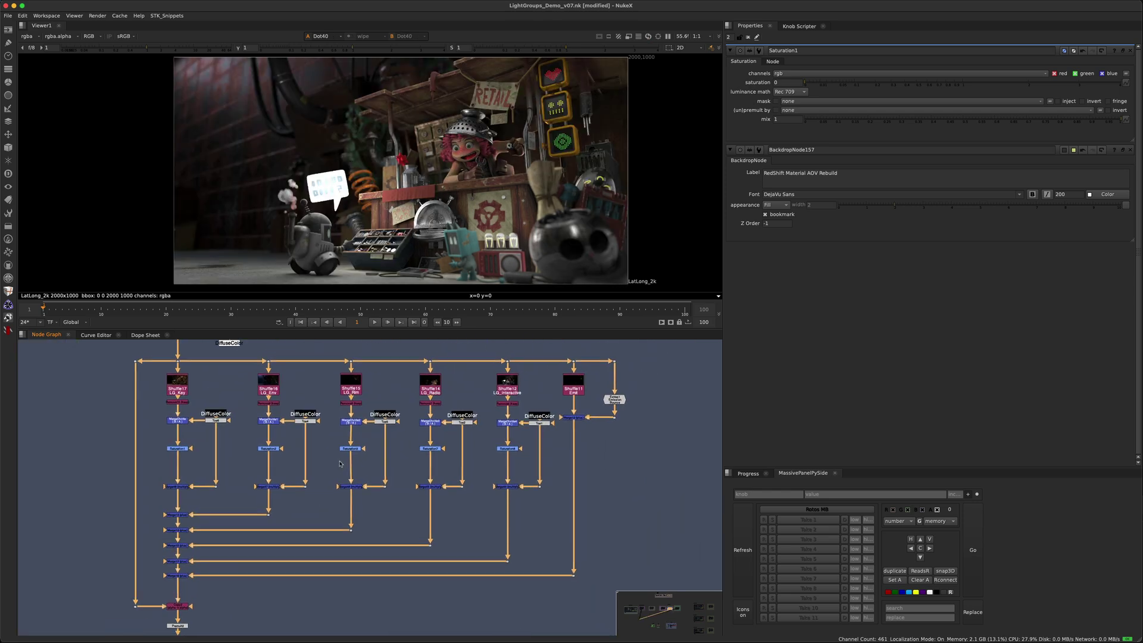
# - Disable and re-enable the five light group Saturation nodes together to compare the rebuild with and without desaturation
pyautogui.scroll(-2, 255, 475)
pyautogui.moveTo(174, 456); pyautogui.dragTo(469, 483)
pyautogui.press('d')
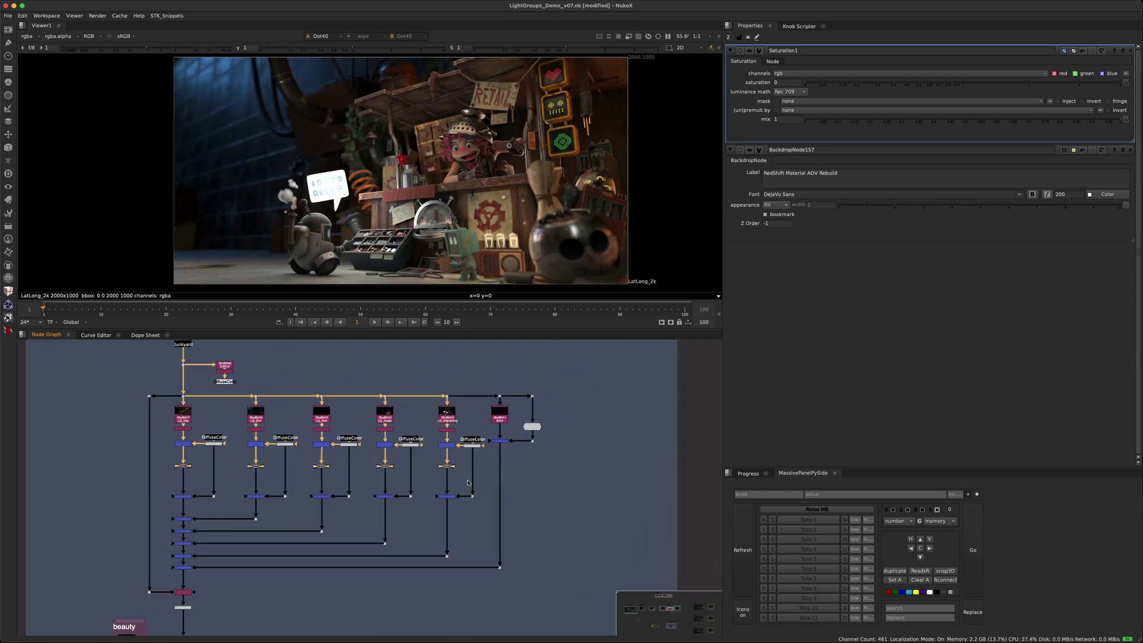
pyautogui.press('d')
pyautogui.press('d')
pyautogui.press('d')
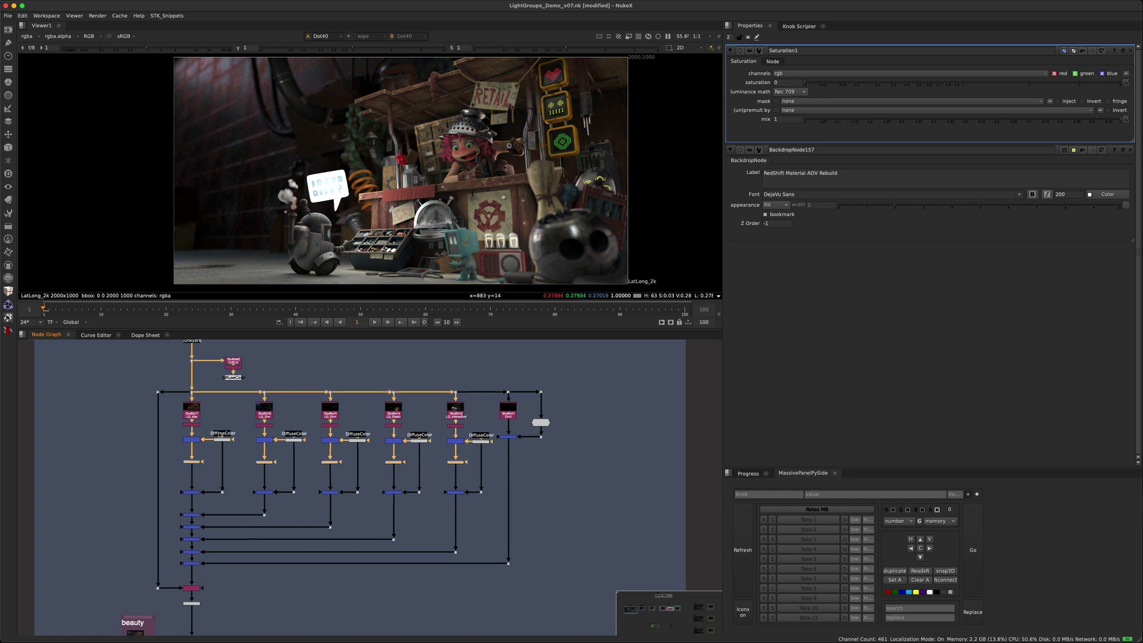
# - View the LG_Key branch's DiffuseColor Toe, its MergeDivide and its closing multiply merge in turn
pyautogui.scroll(4, 200, 443)
pyautogui.click(169, 433)
pyautogui.click(255, 433)
pyautogui.press('1')
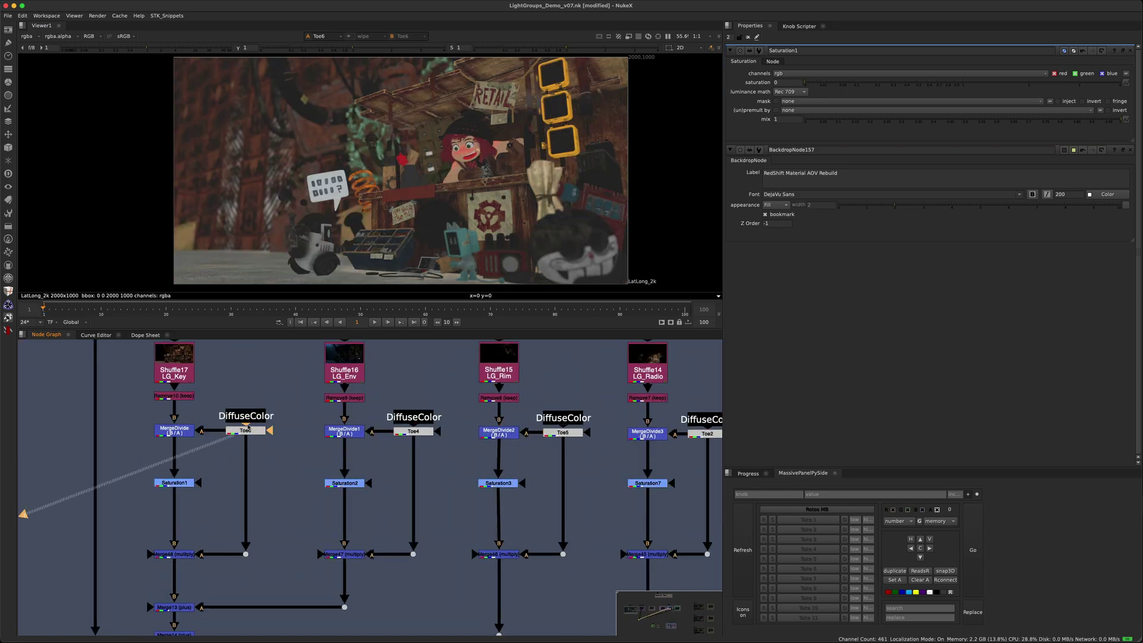
pyautogui.click(175, 430)
pyautogui.press('1')
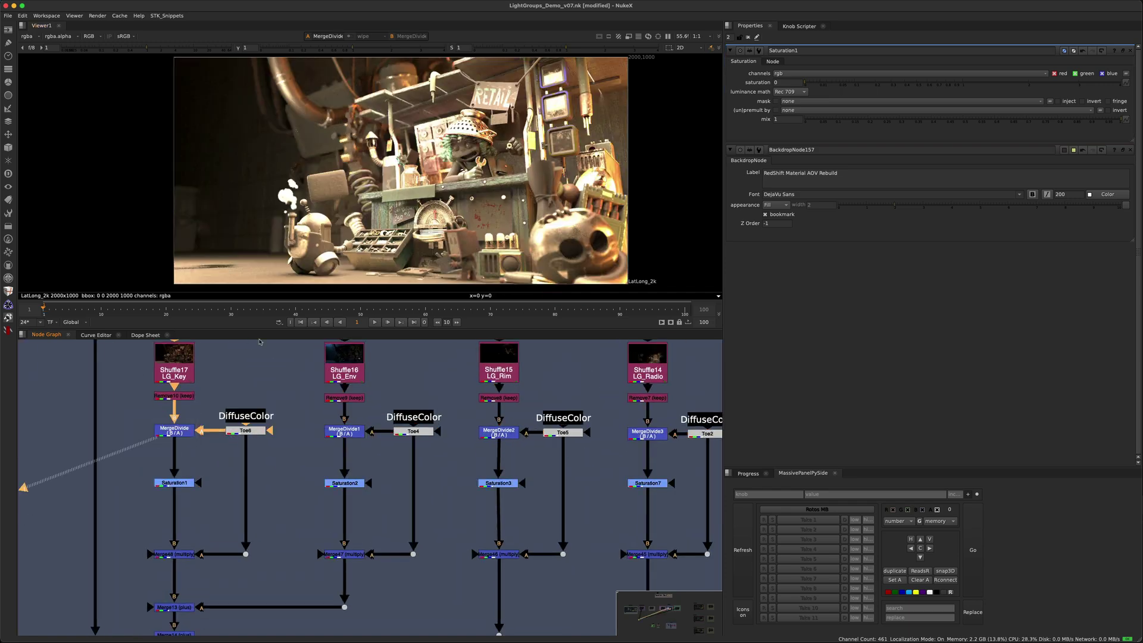
pyautogui.moveTo(214, 511); pyautogui.dragTo(221, 482, button='middle')
pyautogui.click(172, 526)
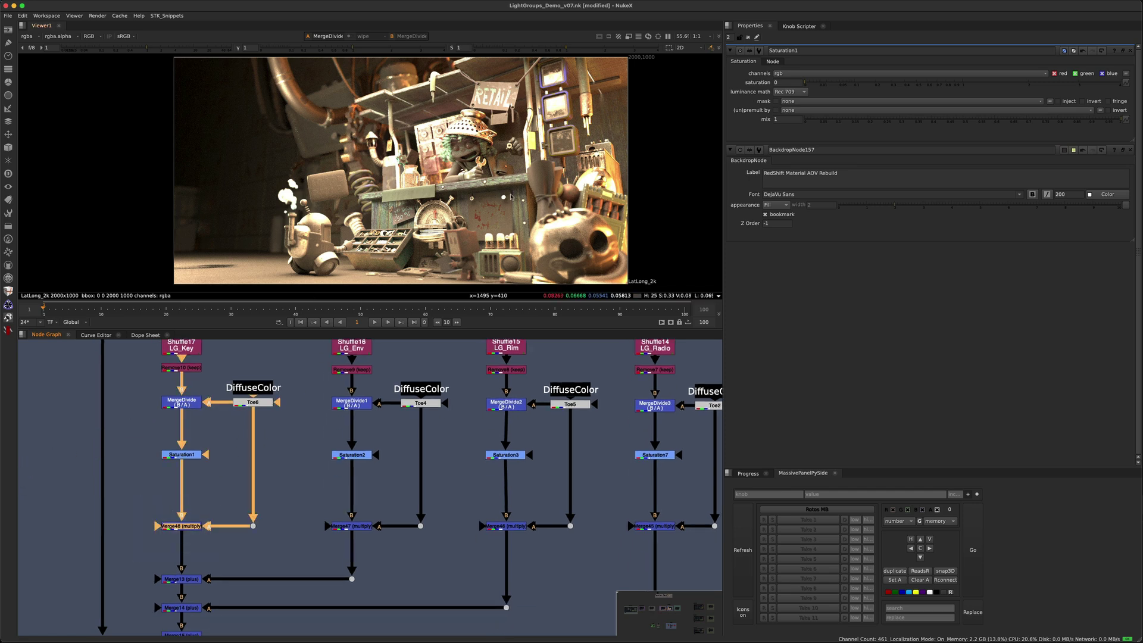
pyautogui.press('1')
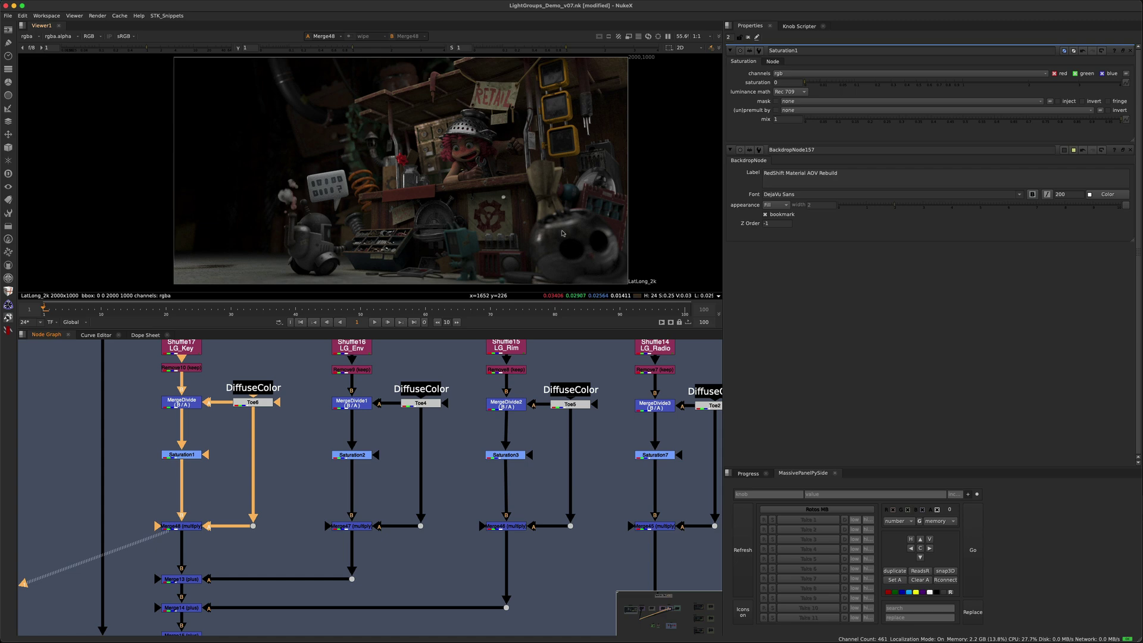
# - Go to the Blender light group saturation example and view Grade25 on its first light group branch
pyautogui.scroll(-5, 336, 437)
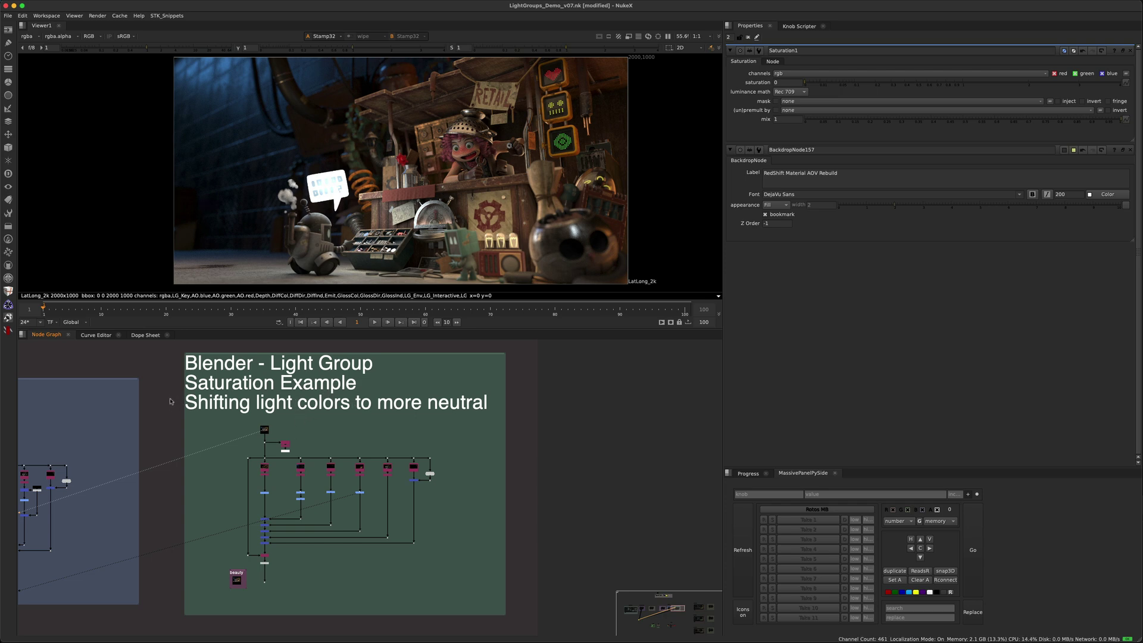
pyautogui.moveTo(166, 392); pyautogui.dragTo(467, 423)
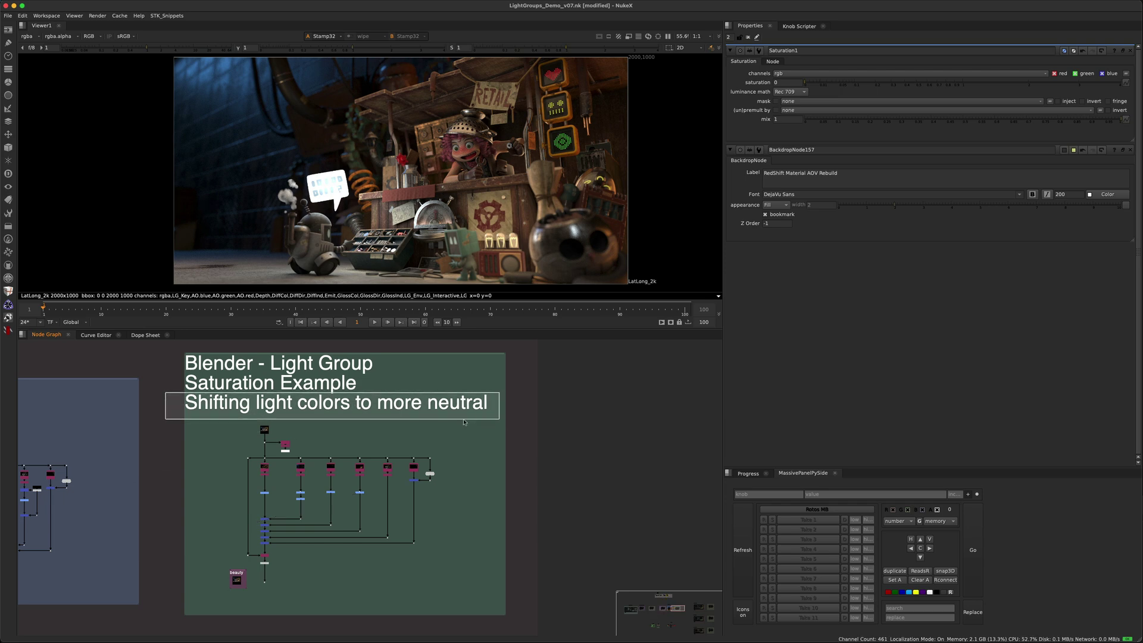
pyautogui.scroll(5, 272, 496)
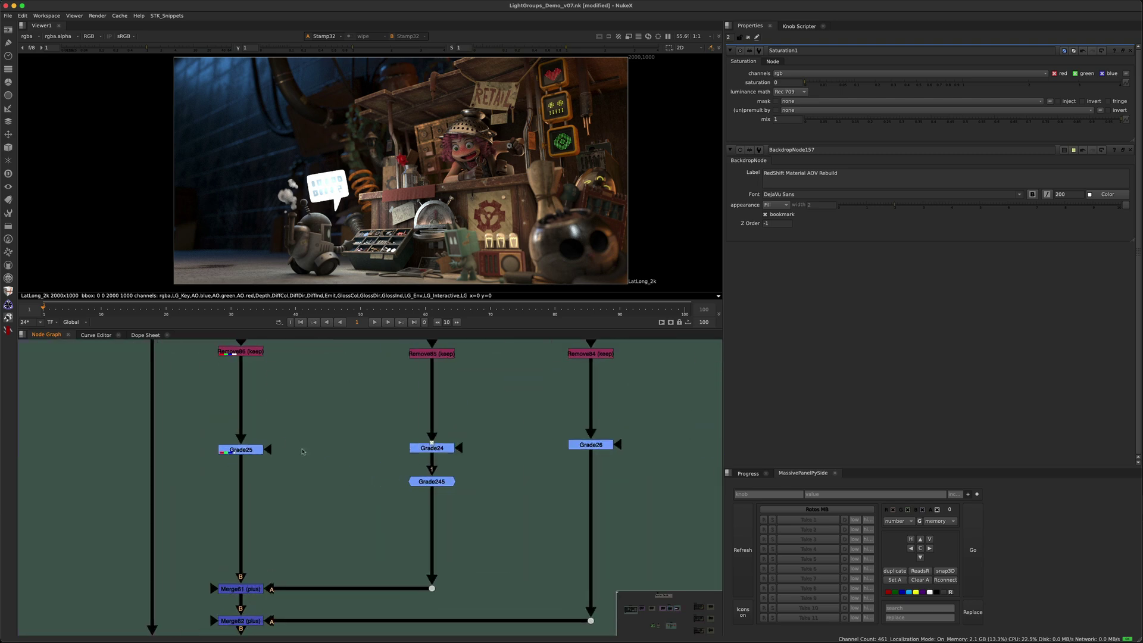
pyautogui.click(243, 449)
pyautogui.press('1')
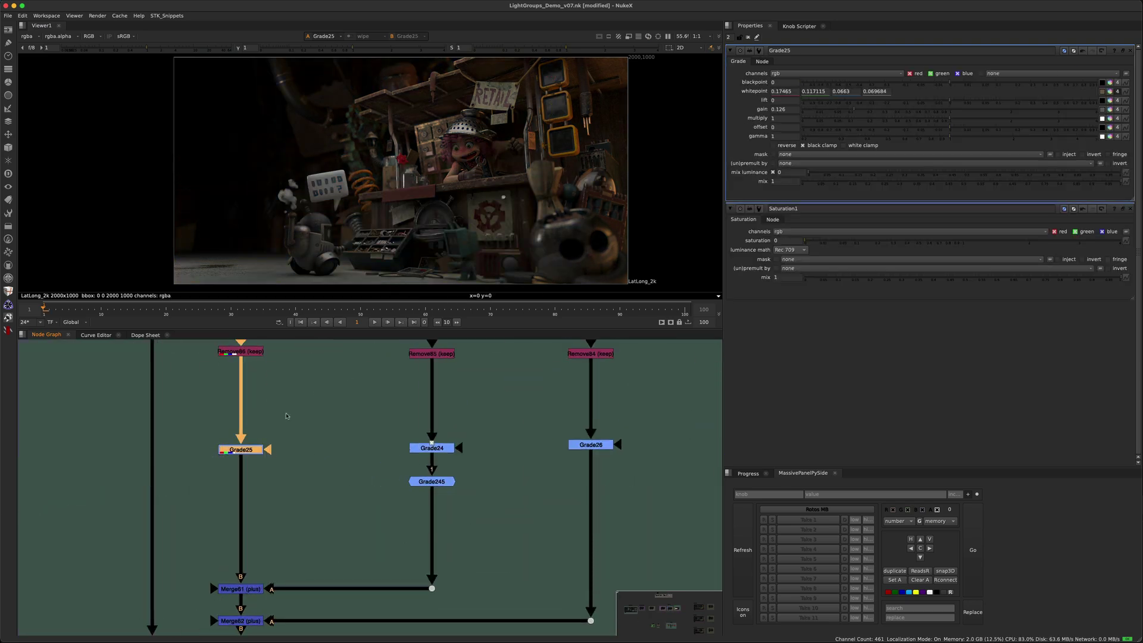
# - View the LG_Env branch's Grade245 and the combined output of the Blender saturation example, selecting its row of grades
pyautogui.click(431, 481)
pyautogui.press('1')
pyautogui.hscroll(5, 493, 467)
pyautogui.keyDown('shift'); pyautogui.click(261, 453); pyautogui.keyUp('shift')
pyautogui.moveTo(493, 439); pyautogui.dragTo(387, 490)
pyautogui.press('1')
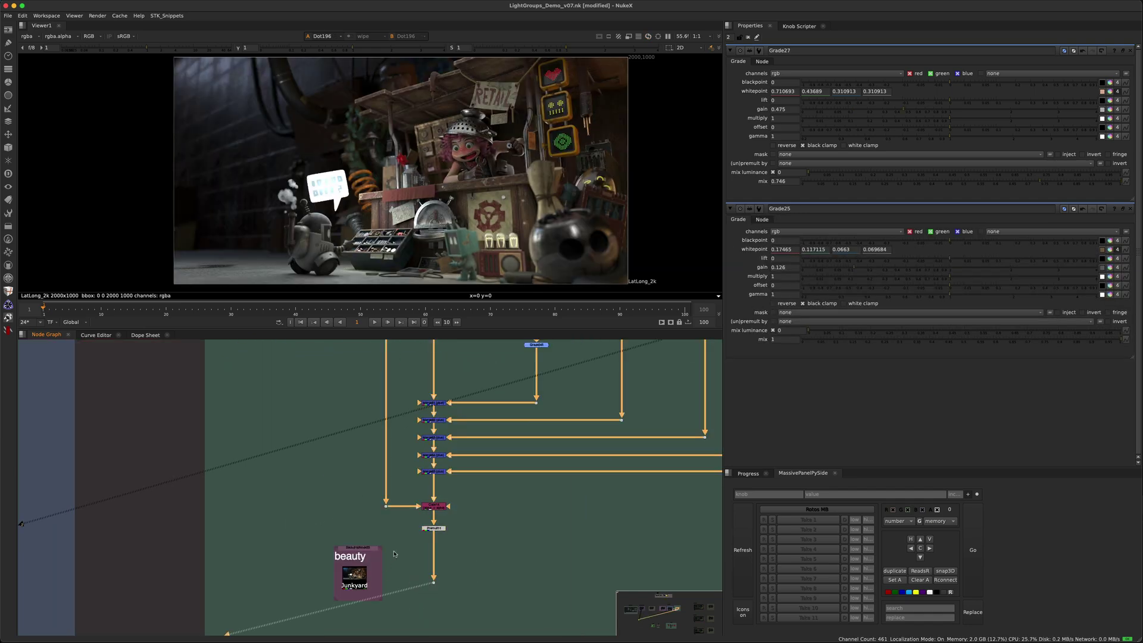
pyautogui.scroll(-5, 381, 536)
pyautogui.moveTo(344, 481); pyautogui.dragTo(536, 504)
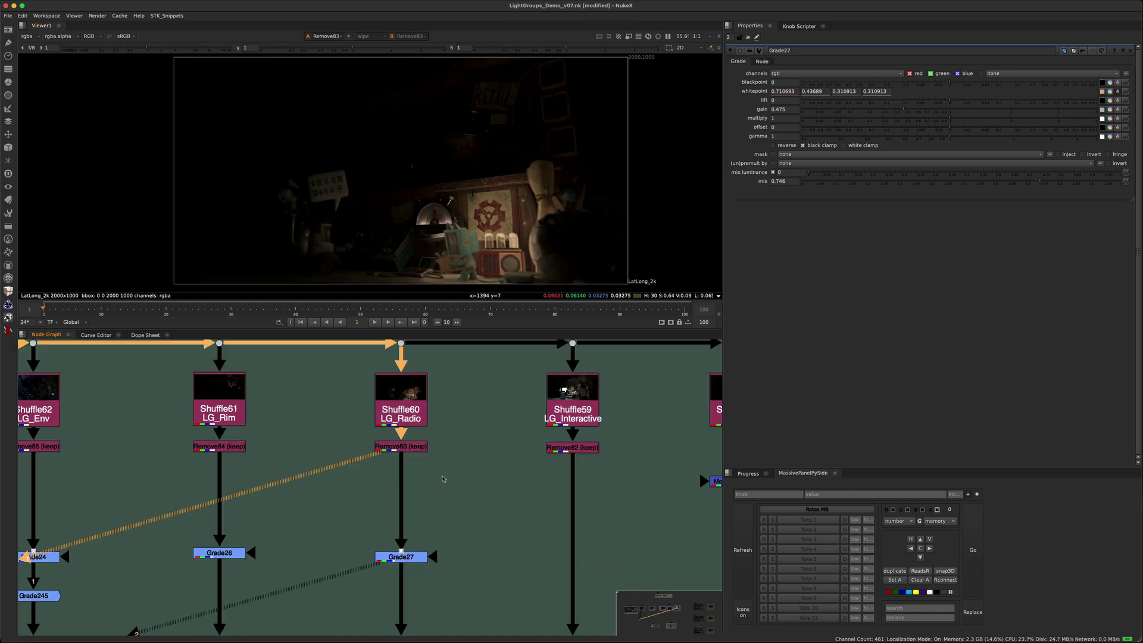
# - Branch a Grade node off LG_Radio's Remove node and cool its multiply by temperature to 0.65, 1, 1.35
pyautogui.press('g')
pyautogui.moveTo(444, 477); pyautogui.dragTo(449, 488)
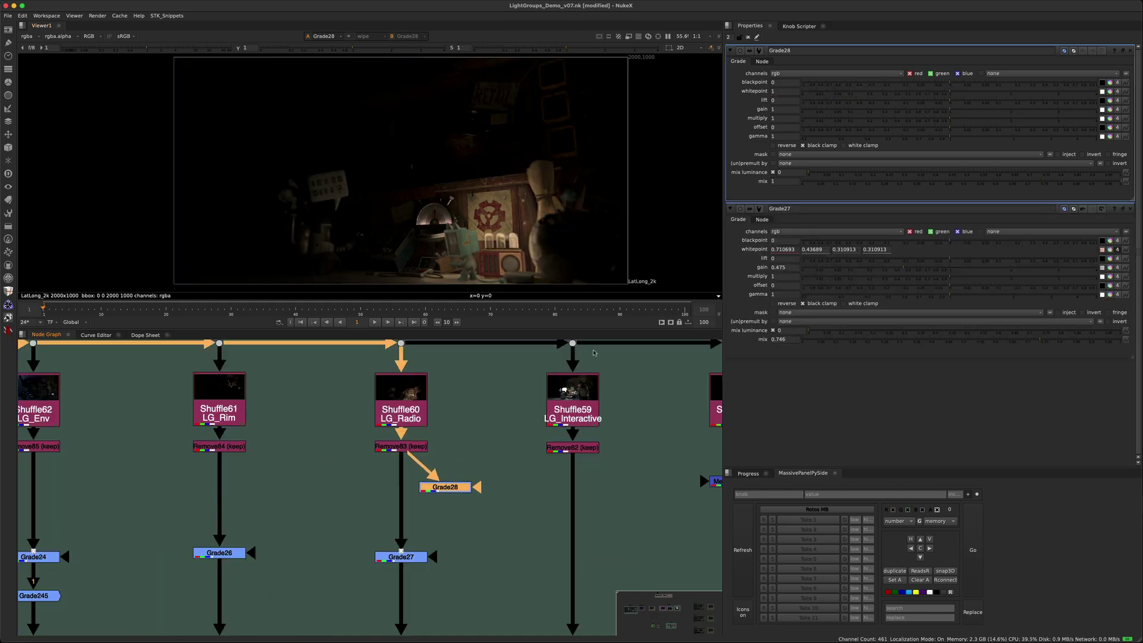
pyautogui.click(1110, 118)
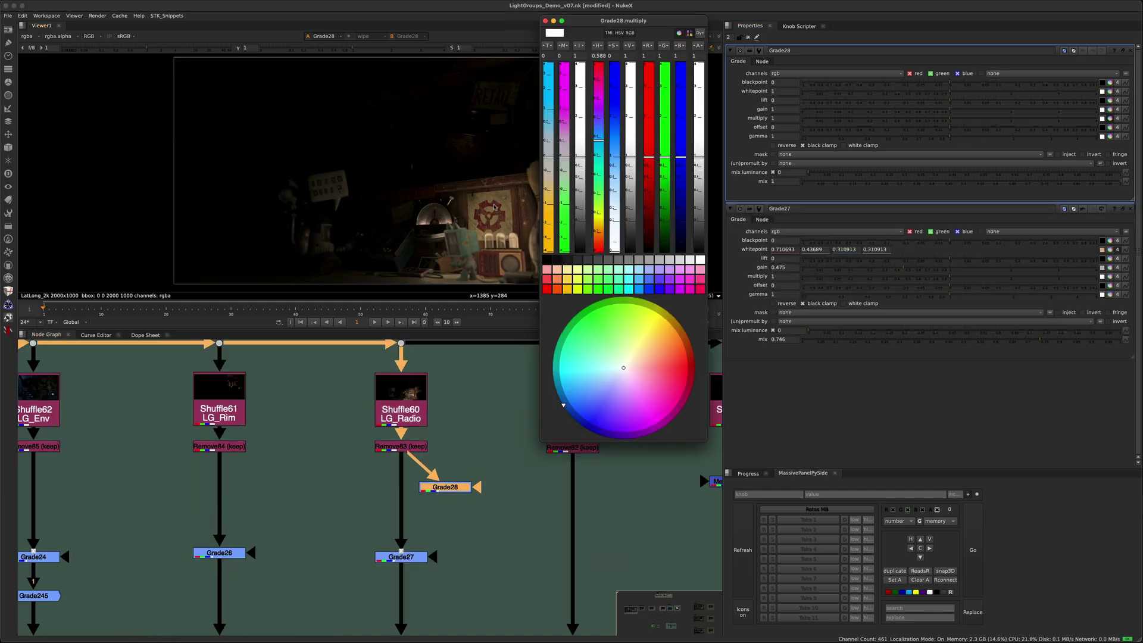
pyautogui.moveTo(549, 157)
pyautogui.mouseDown()
pyautogui.moveTo(549, 110)
pyautogui.moveTo(549, 125)
pyautogui.mouseUp()
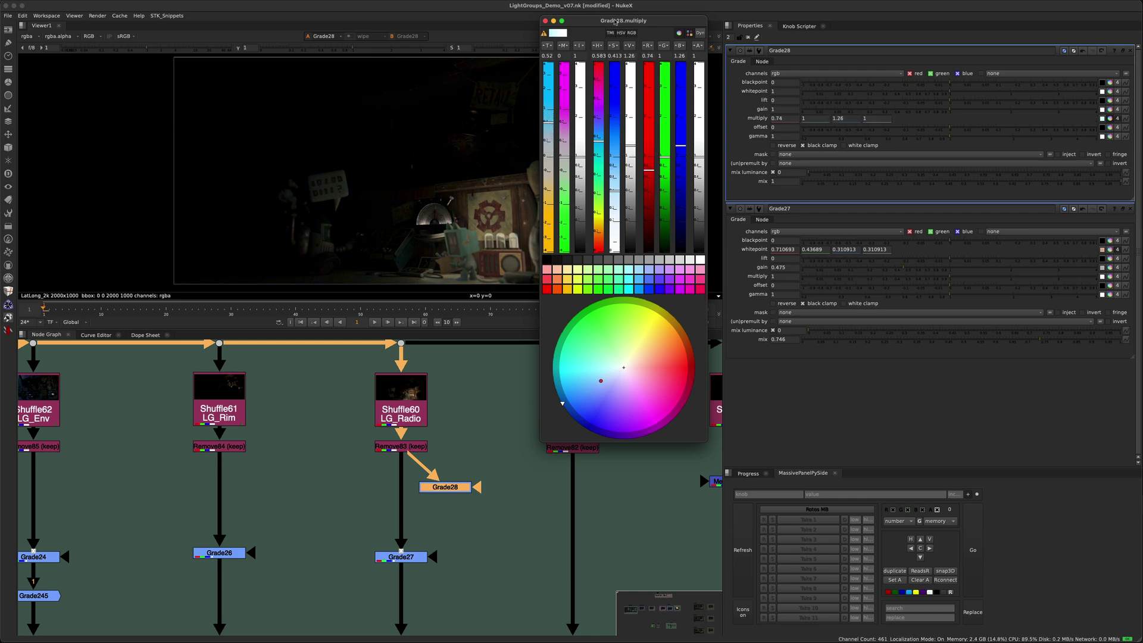
pyautogui.moveTo(623, 20); pyautogui.dragTo(699, 50)
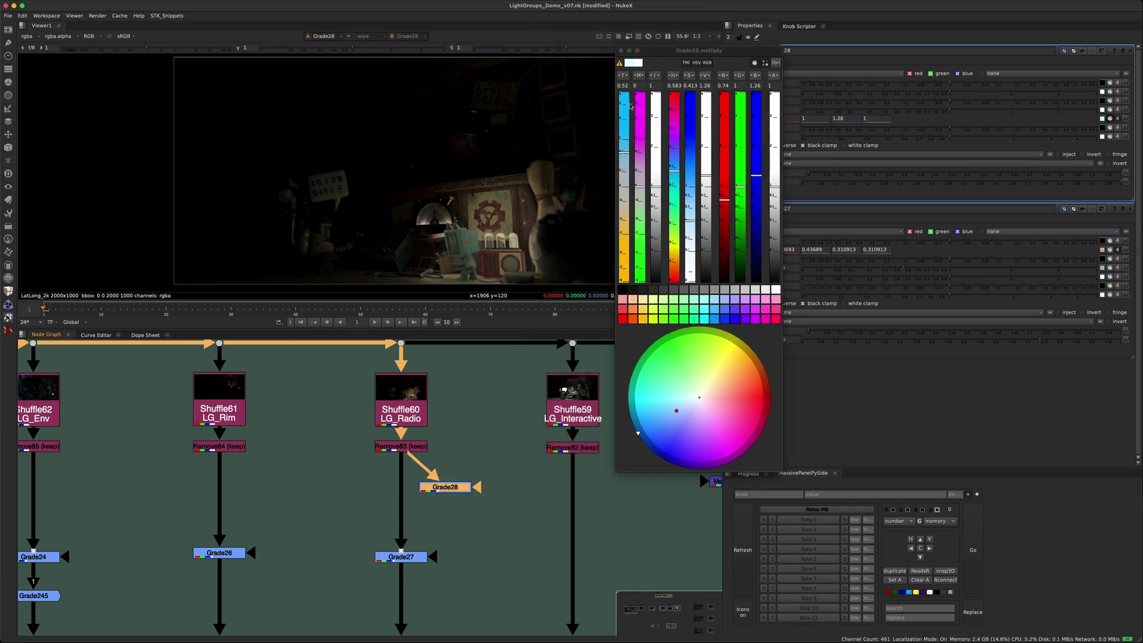
pyautogui.moveTo(629, 152); pyautogui.dragTo(628, 149)
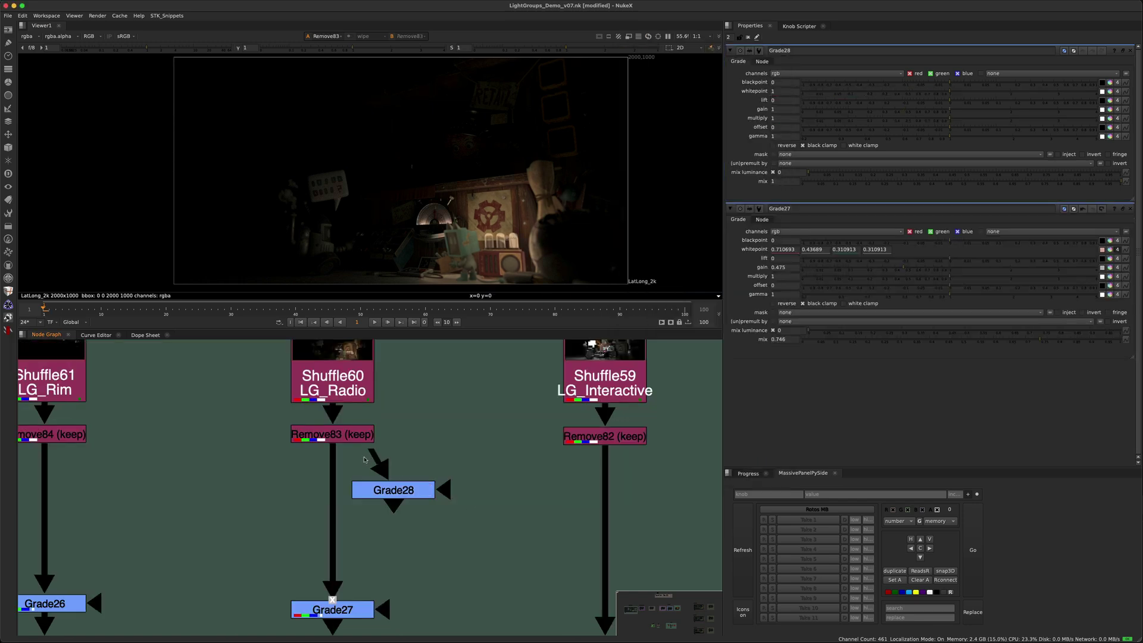
# - View the fresh Grade28 off LG_Radio and sample its whitepoint from the bright lower part of the scale's dial
pyautogui.moveTo(394, 493); pyautogui.dragTo(402, 501)
pyautogui.press('1')
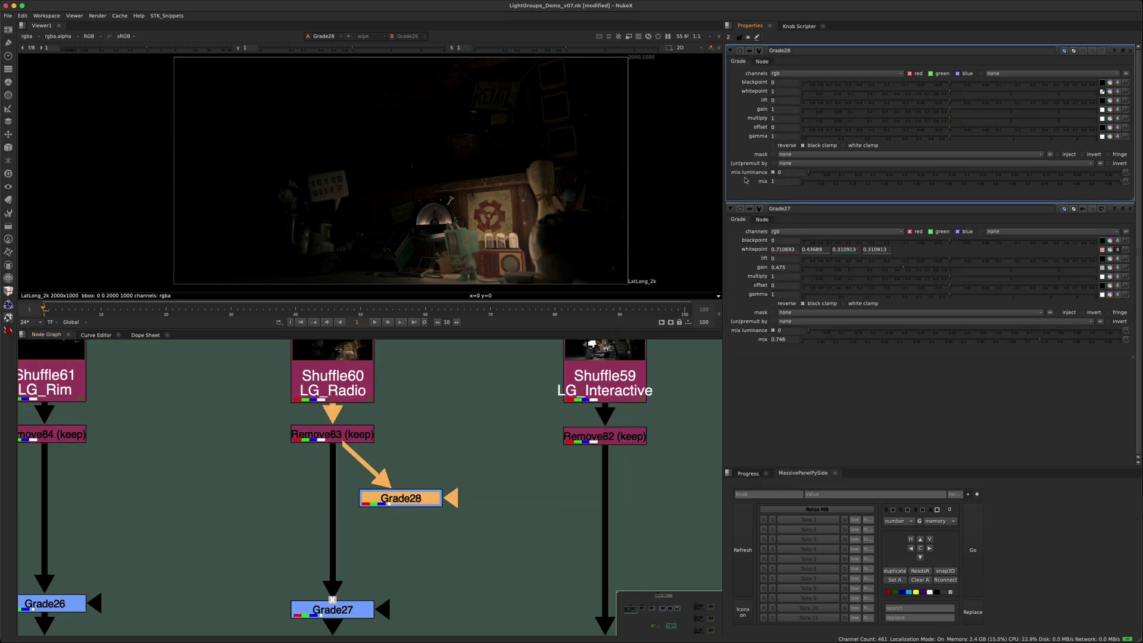
pyautogui.scroll(5, 455, 183)
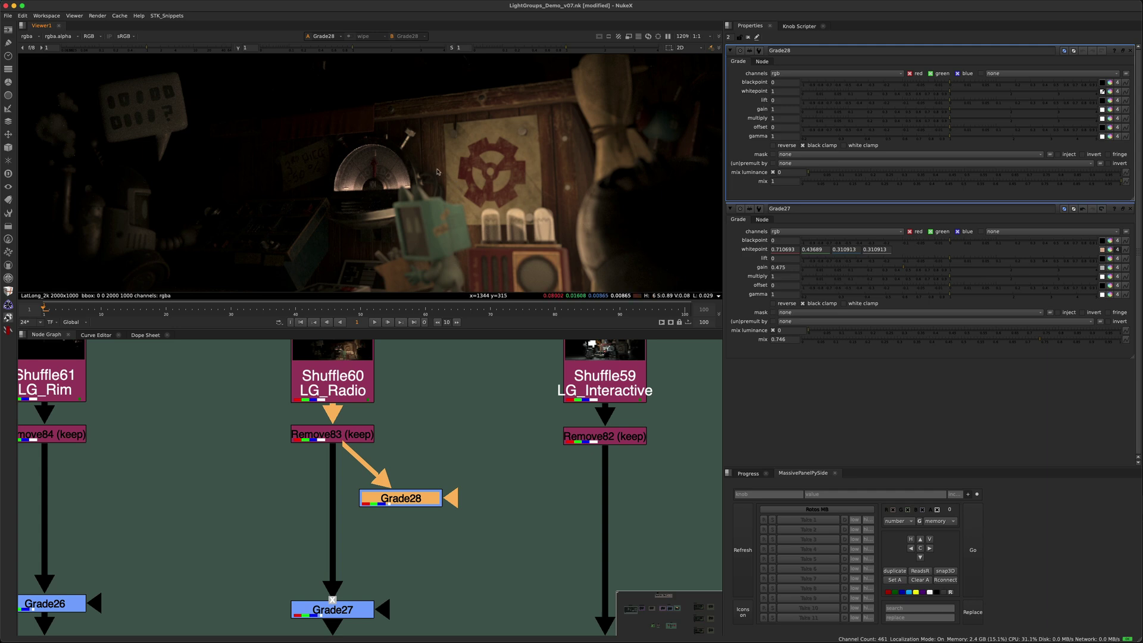
pyautogui.moveTo(480, 176); pyautogui.dragTo(438, 192, button='middle')
pyautogui.scroll(6, 321, 186)
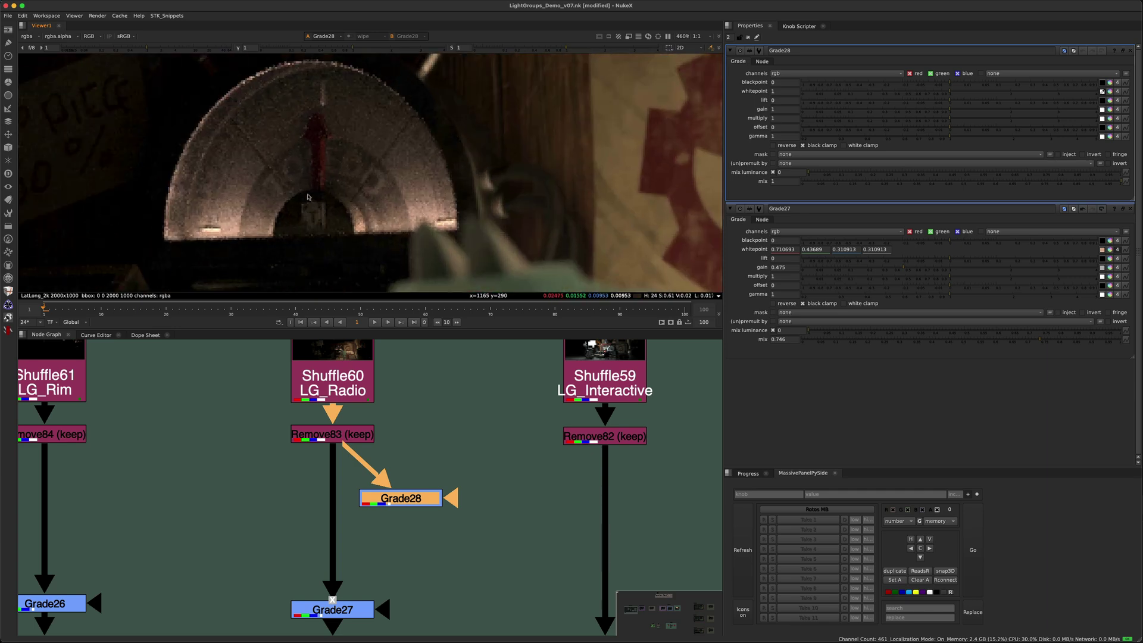
pyautogui.scroll(2, 427, 211)
pyautogui.keyDown('ctrl'); pyautogui.keyDown('shift'); pyautogui.moveTo(416, 203); pyautogui.dragTo(428, 209); pyautogui.keyUp('shift'); pyautogui.keyUp('ctrl')
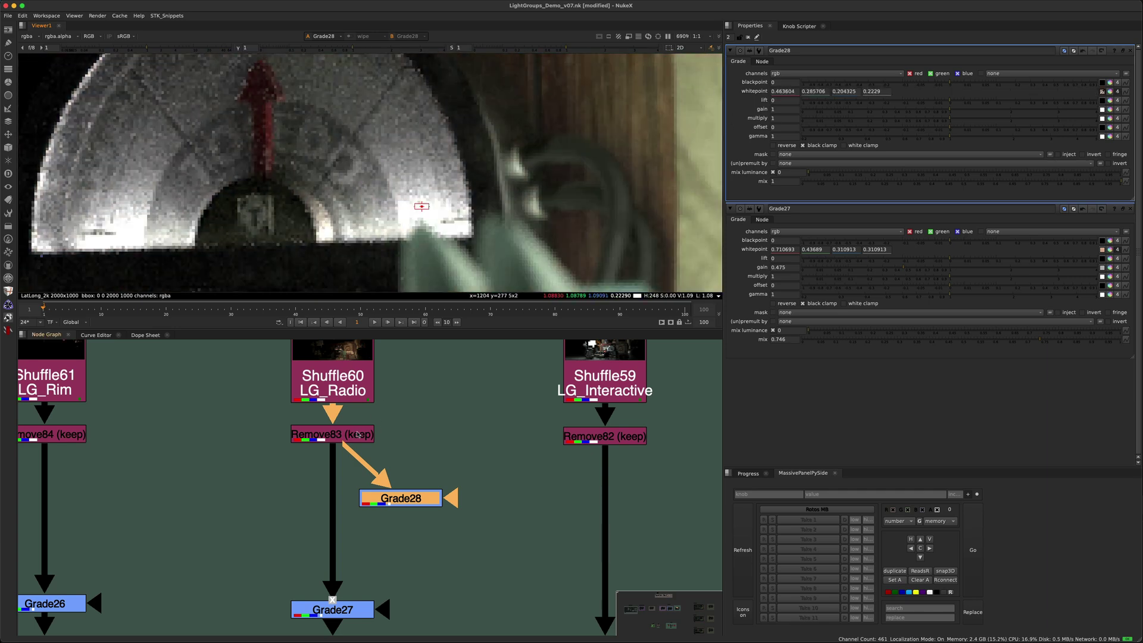
pyautogui.scroll(-6, 429, 160)
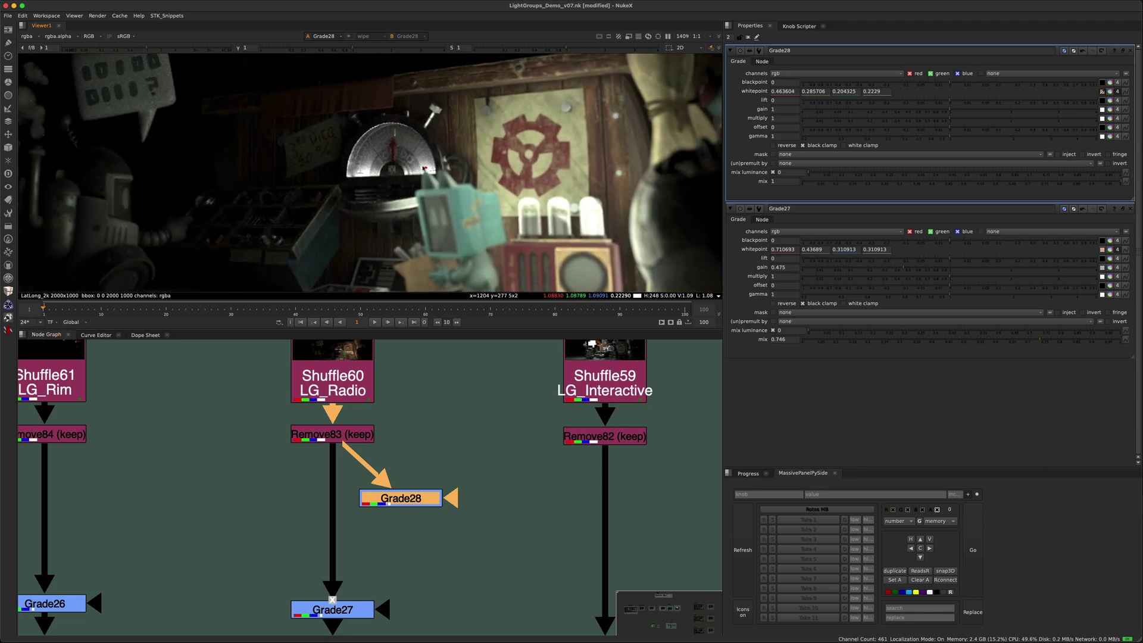
# - Lower Grade28's gain to 0.335 while comparing it with the ungraded LG_Radio Remove node in the viewer
pyautogui.moveTo(413, 498); pyautogui.dragTo(412, 499)
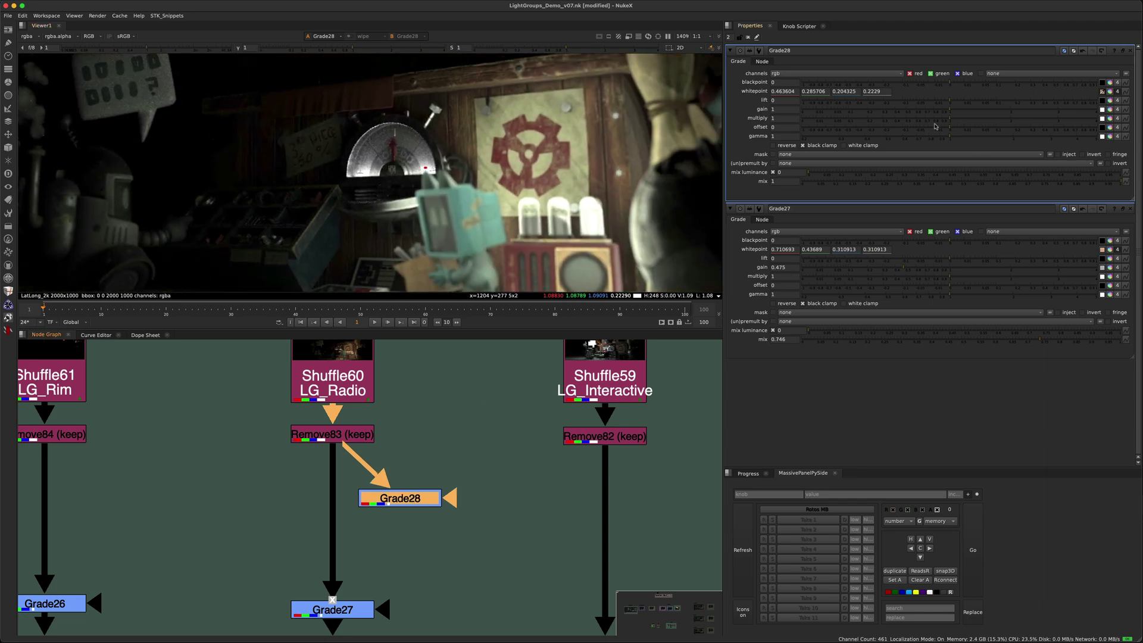
pyautogui.moveTo(942, 112); pyautogui.dragTo(900, 112)
pyautogui.click(368, 523)
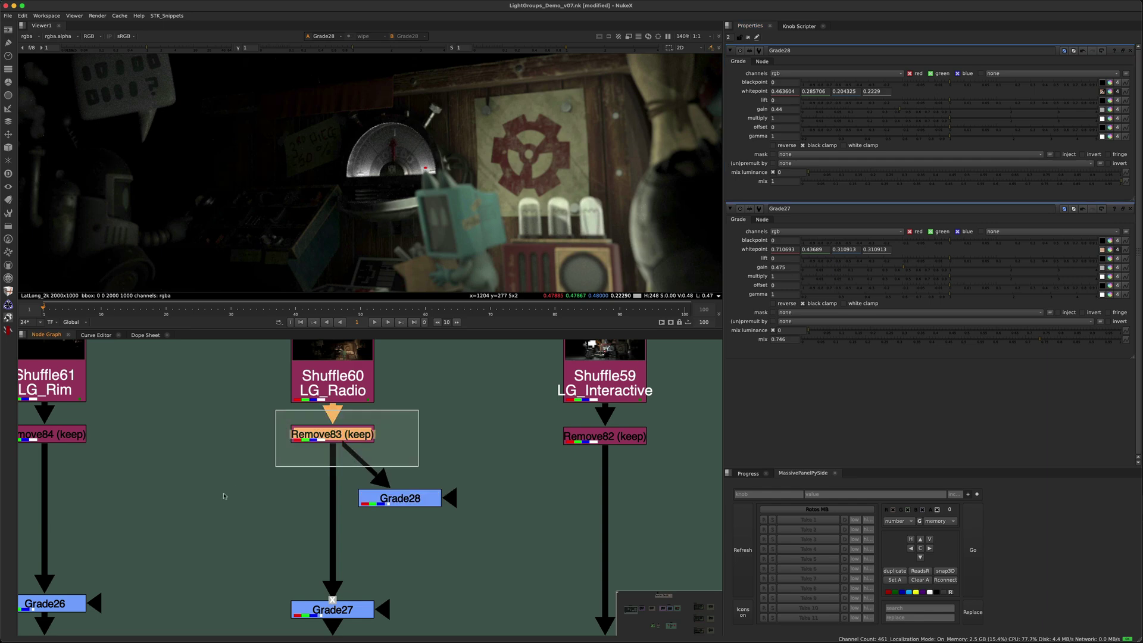
pyautogui.press('2')
pyautogui.press('1')
pyautogui.press('2')
pyautogui.moveTo(900, 111); pyautogui.dragTo(856, 112)
pyautogui.click(887, 110)
pyautogui.press('1')
pyautogui.press('2')
pyautogui.scroll(-3, 369, 449)
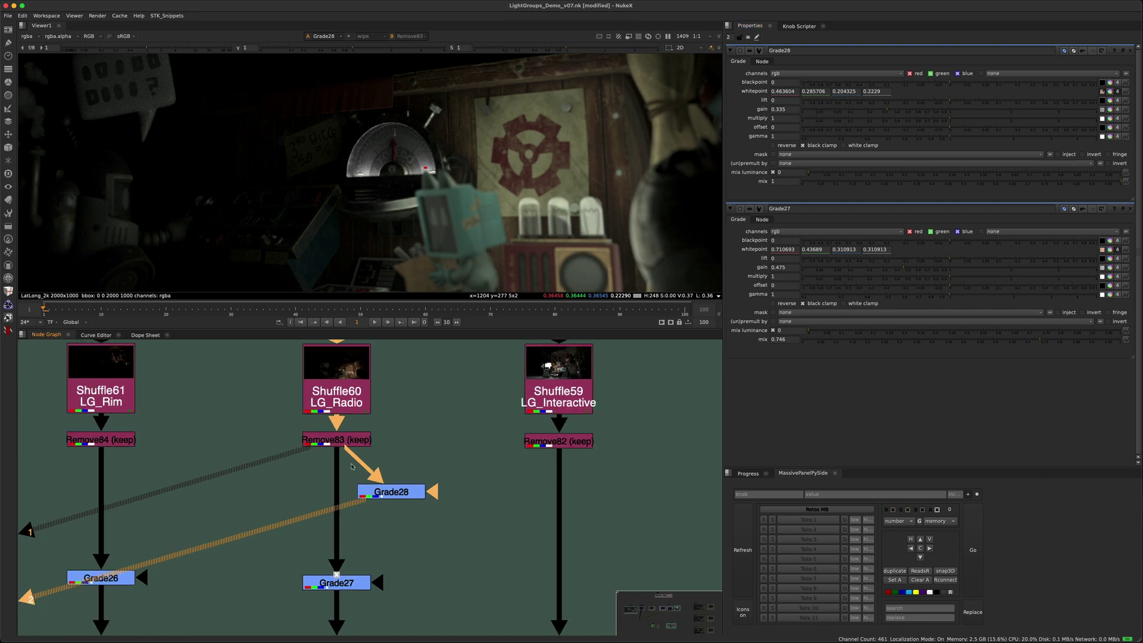
# - Paste the cooled multiply grade onto LG_Radio's Remove node and compare it with the whitepoint-sampled Grade28
pyautogui.scroll(3, 416, 137)
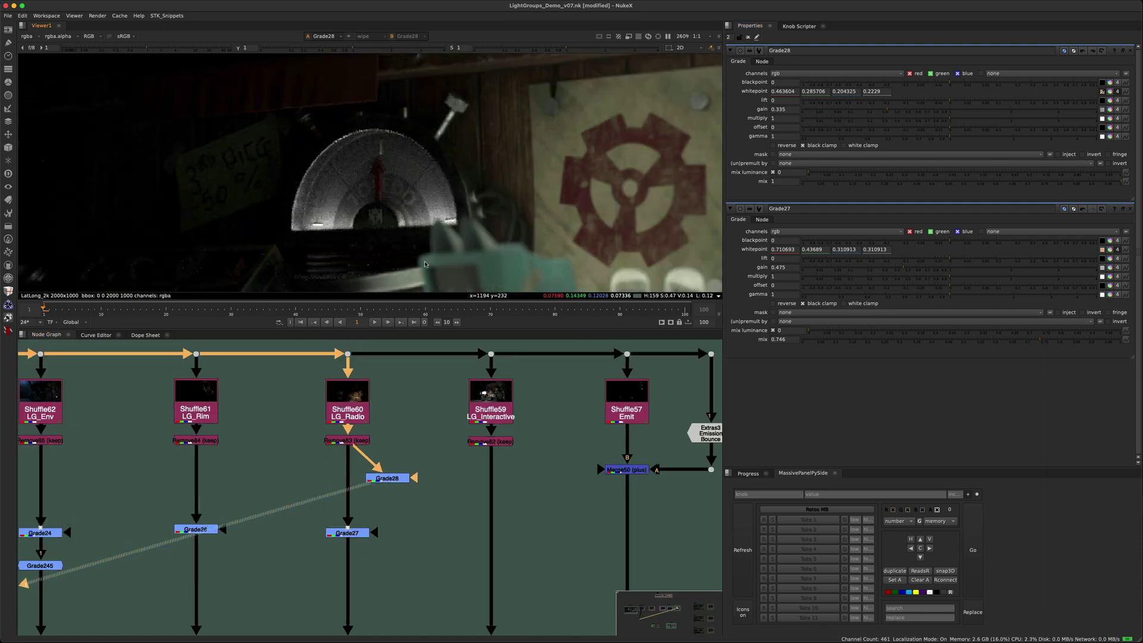
pyautogui.moveTo(420, 426); pyautogui.dragTo(289, 468)
pyautogui.hotkey('ctrl', 'v')
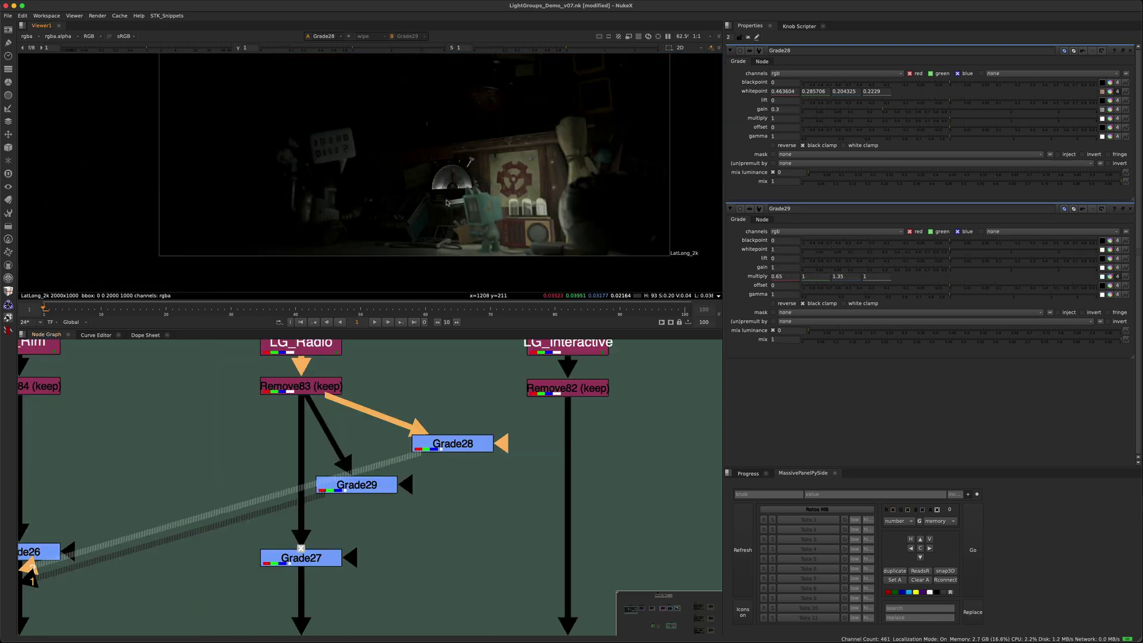
pyautogui.scroll(3, 513, 186)
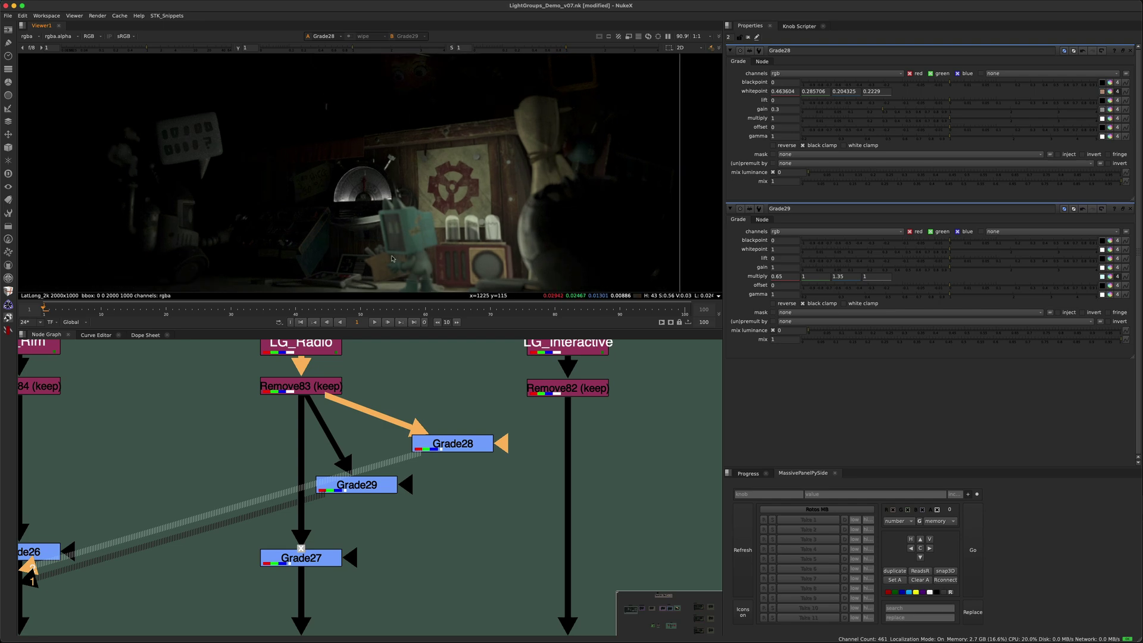
pyautogui.scroll(-3, 453, 472)
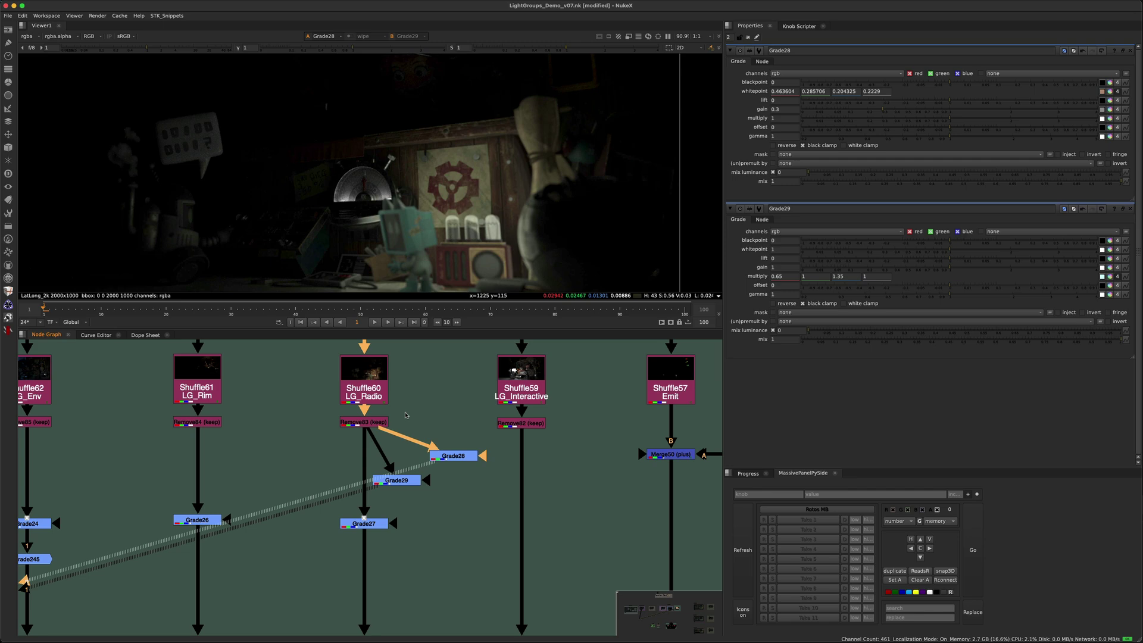
pyautogui.press('2')
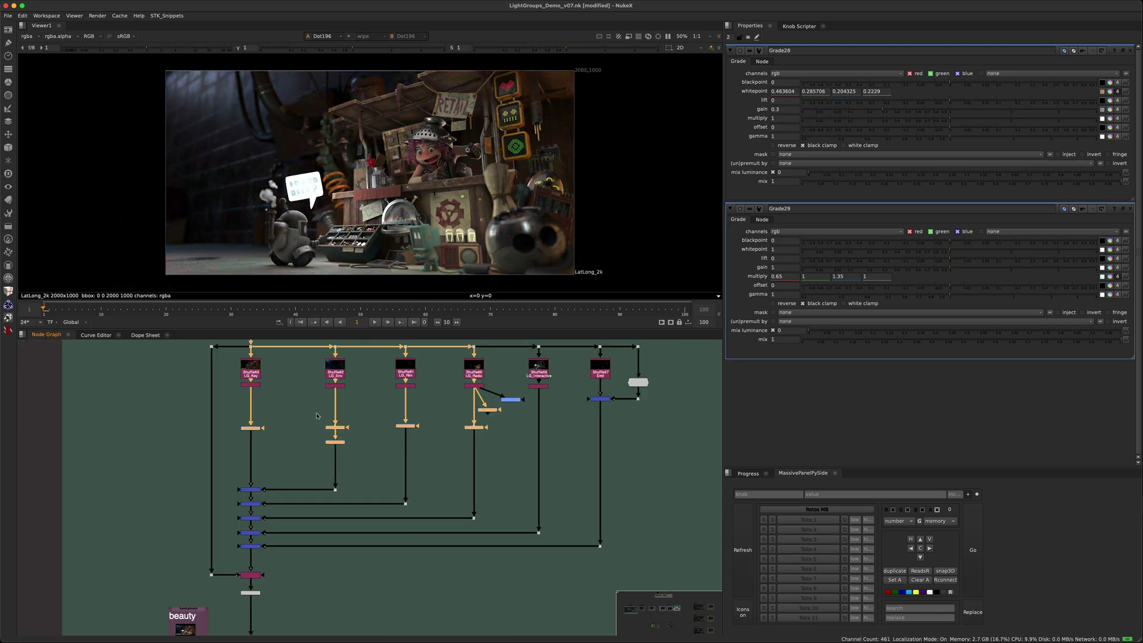
# - Examine the Exposure nodes on the LG_Key, LG_Env and LG_Rim branches of the exposure and multiply rebuild
pyautogui.scroll(-3, 315, 426)
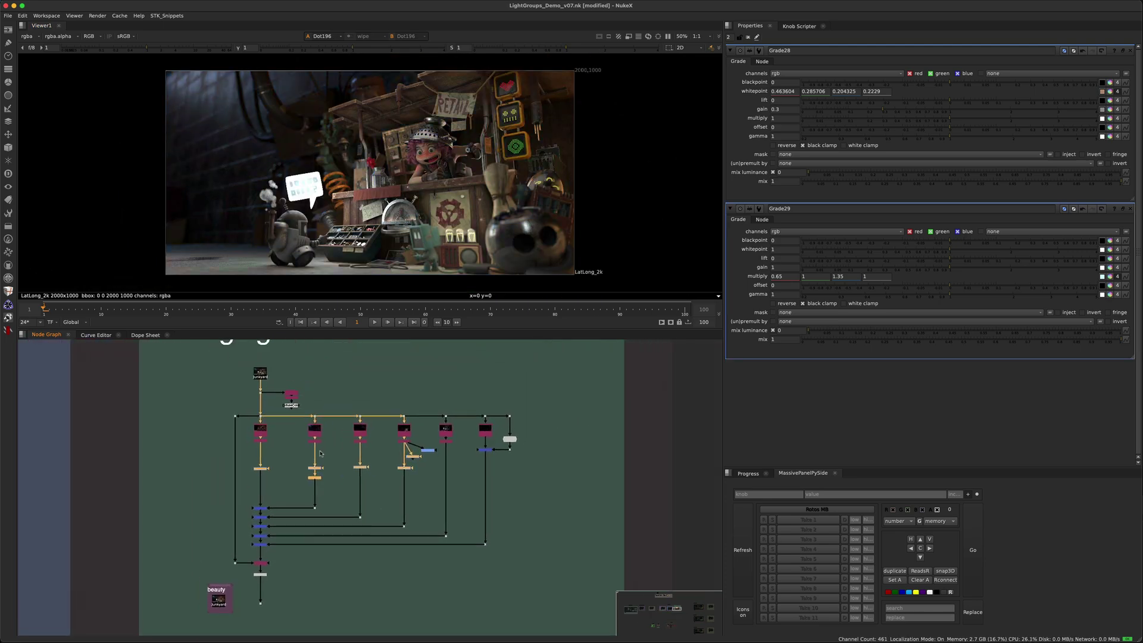
pyautogui.scroll(3, 322, 442)
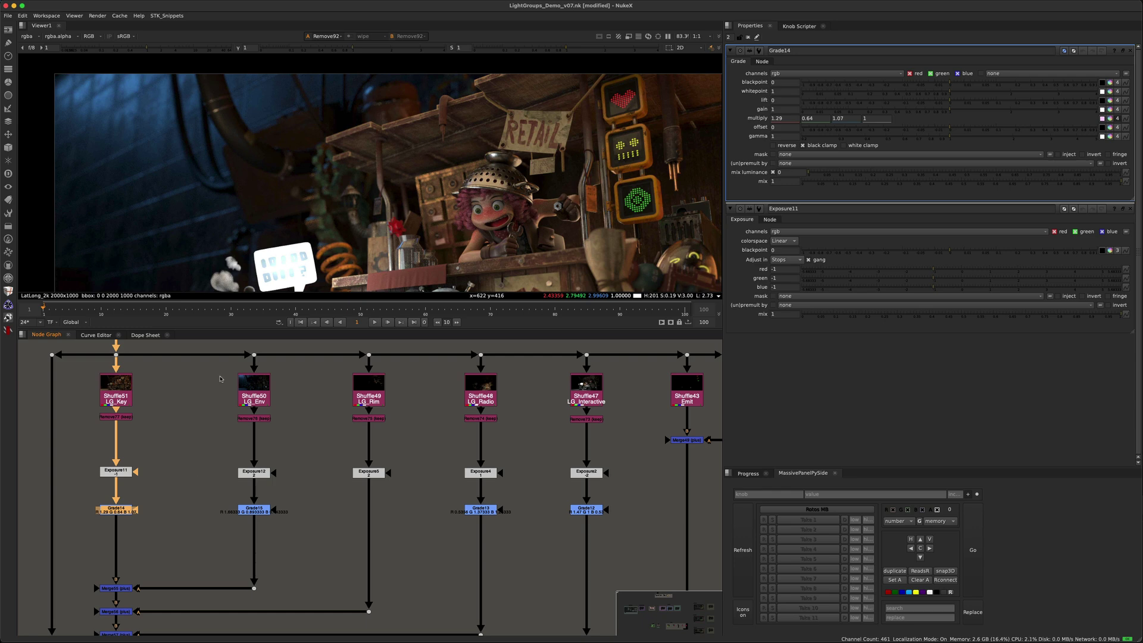
pyautogui.moveTo(78, 457); pyautogui.dragTo(387, 492)
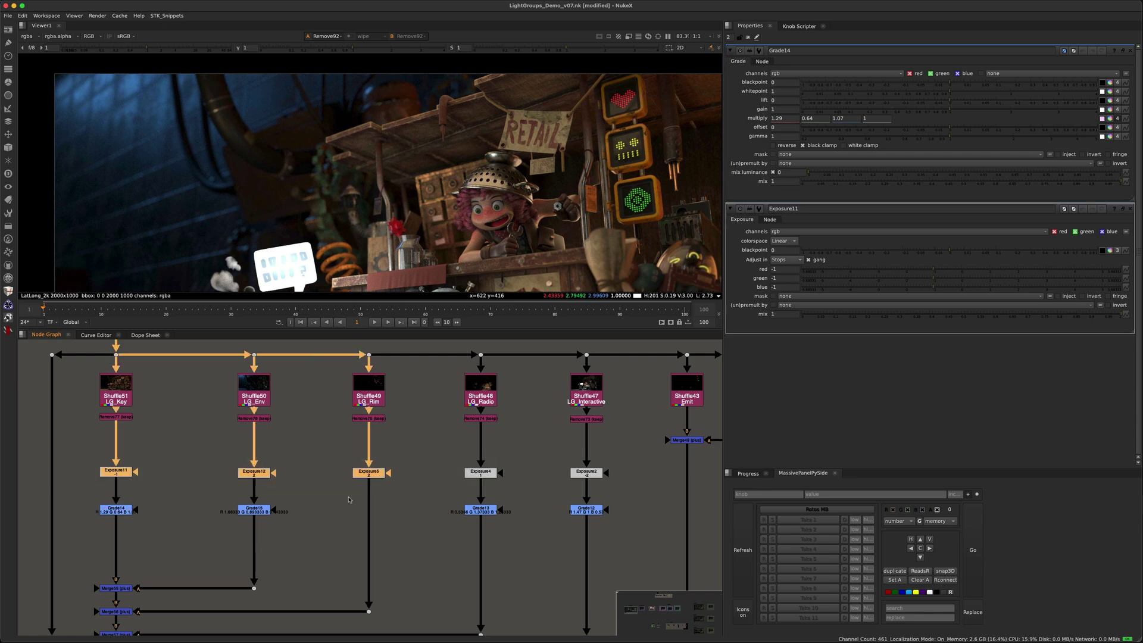
pyautogui.click(308, 510)
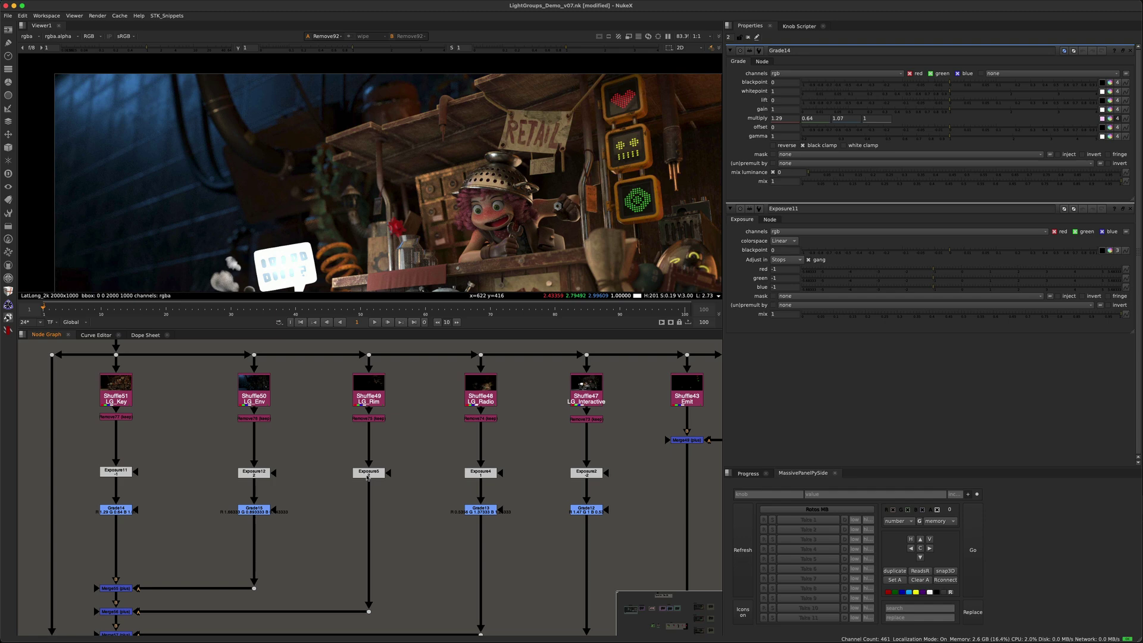
pyautogui.scroll(-1, 309, 461)
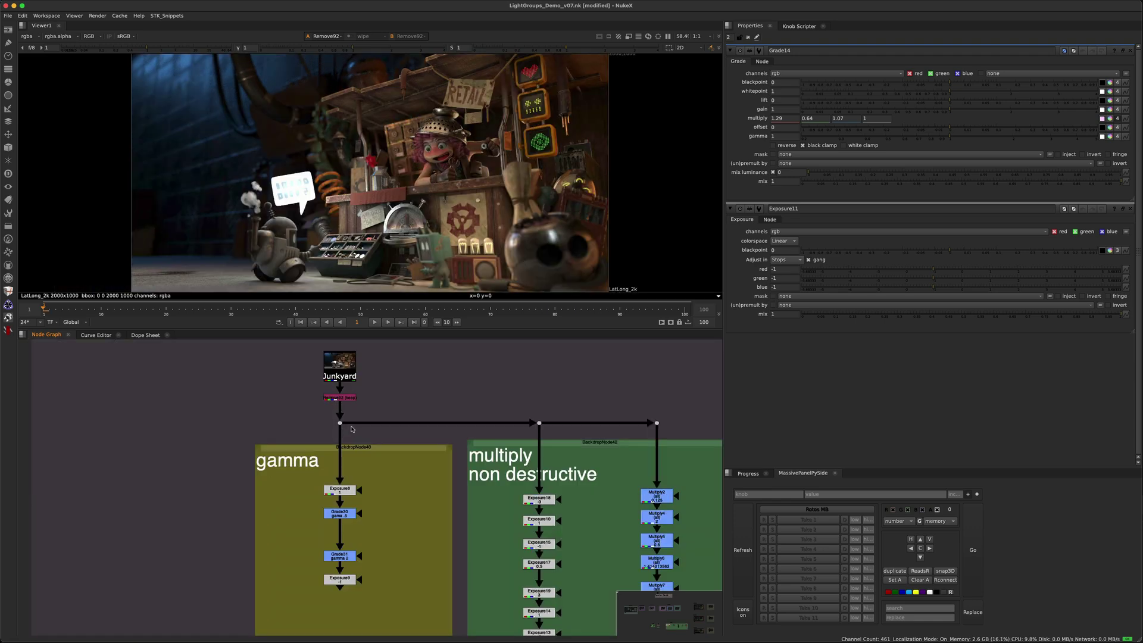
# - View the gamma chain's result from its final node, Exposure9
pyautogui.scroll(3, 358, 501)
pyautogui.moveTo(248, 501); pyautogui.dragTo(262, 622)
pyautogui.press('1')
pyautogui.press('1')
pyautogui.moveTo(399, 591); pyautogui.dragTo(399, 499, button='middle')
pyautogui.click(326, 542)
pyautogui.press('1')
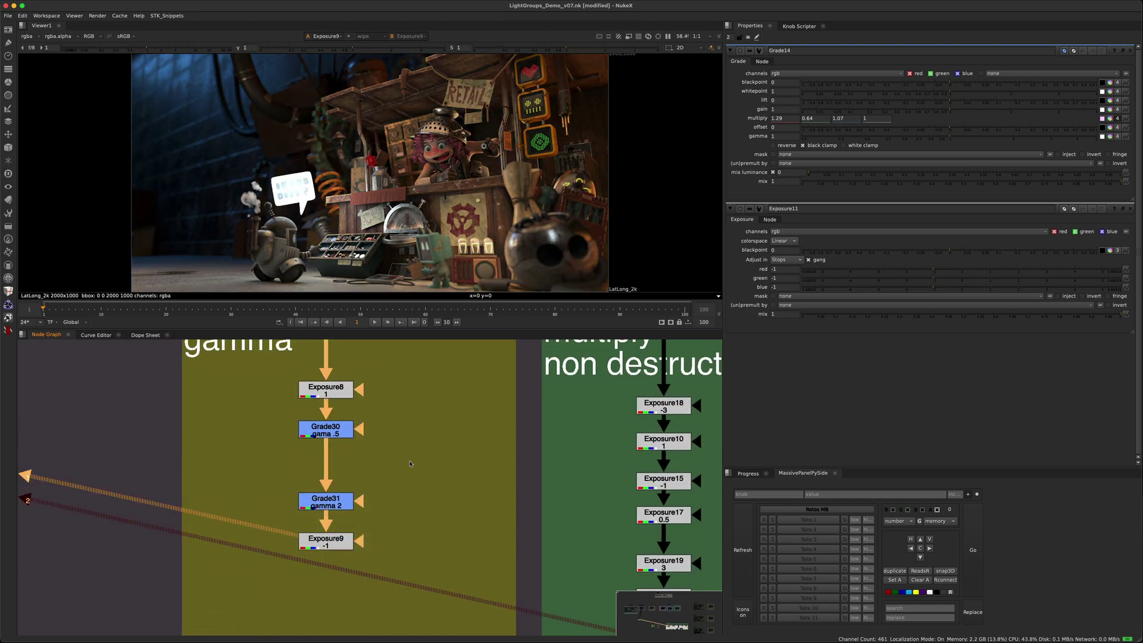
# - Toggle the gamma chain's four nodes off and on to compare the girl's face up close, and check the note below
pyautogui.scroll(-4, 400, 503)
pyautogui.moveTo(393, 437); pyautogui.dragTo(339, 536)
pyautogui.press('d')
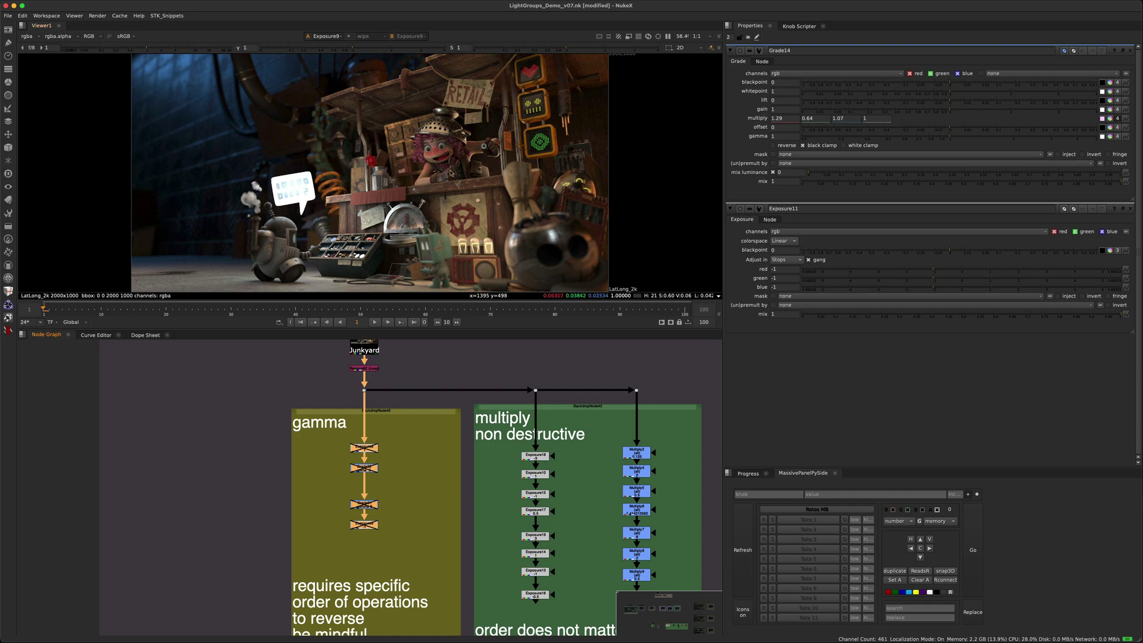
pyautogui.scroll(6, 440, 152)
pyautogui.press('d')
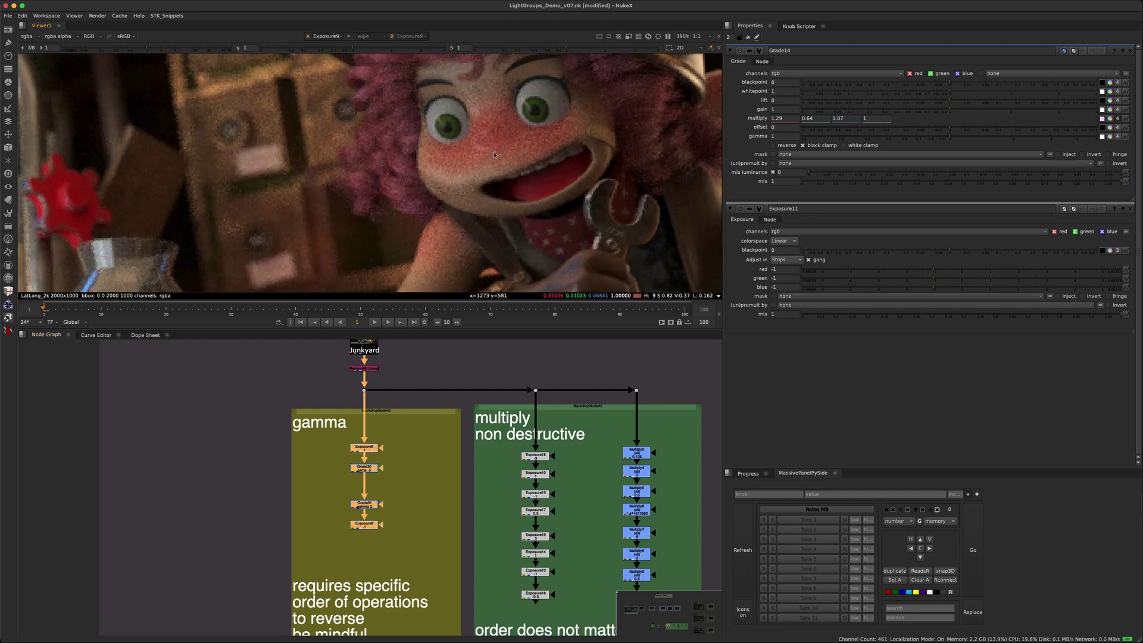
pyautogui.moveTo(386, 476); pyautogui.dragTo(374, 448, button='middle')
pyautogui.scroll(3, 358, 471)
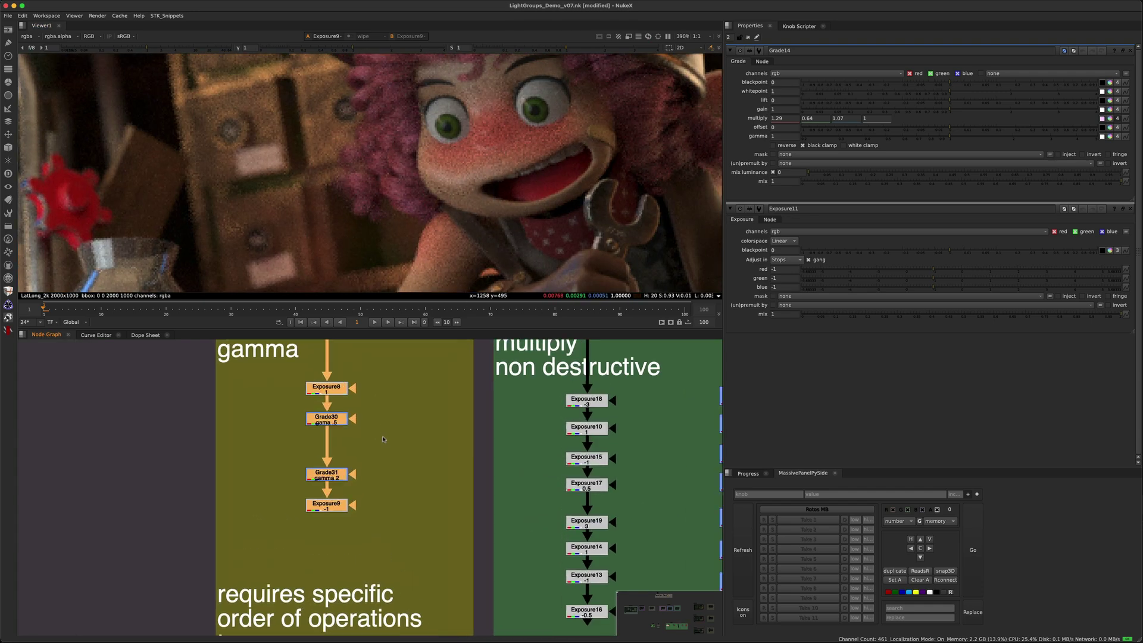
pyautogui.click(272, 541)
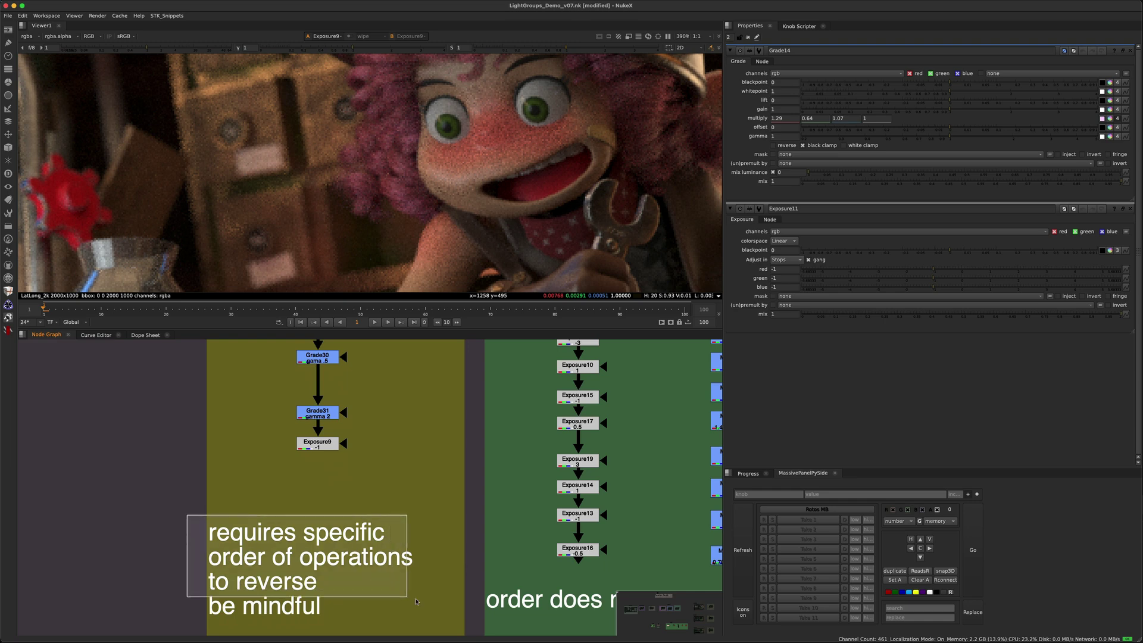
pyautogui.scroll(-2, 384, 435)
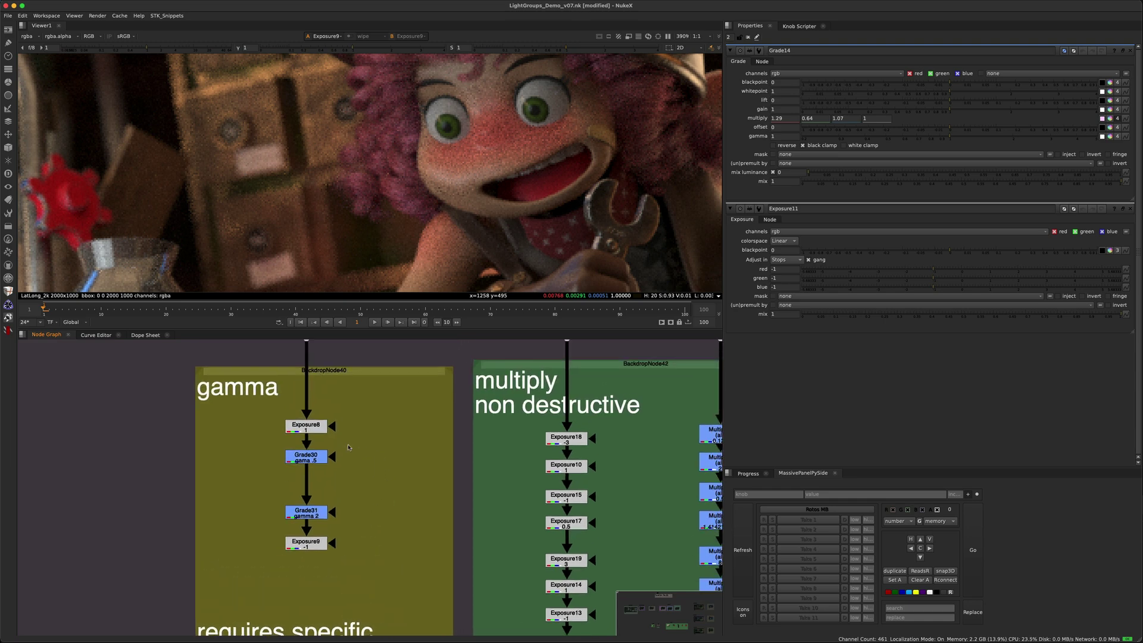
# - Insert a dot between Grade30 and Grade31 in the gamma chain and shift Grade31 and Exposure9 slightly down
pyautogui.scroll(4, 336, 483)
pyautogui.keyDown('ctrl'); pyautogui.click(335, 480); pyautogui.keyUp('ctrl')
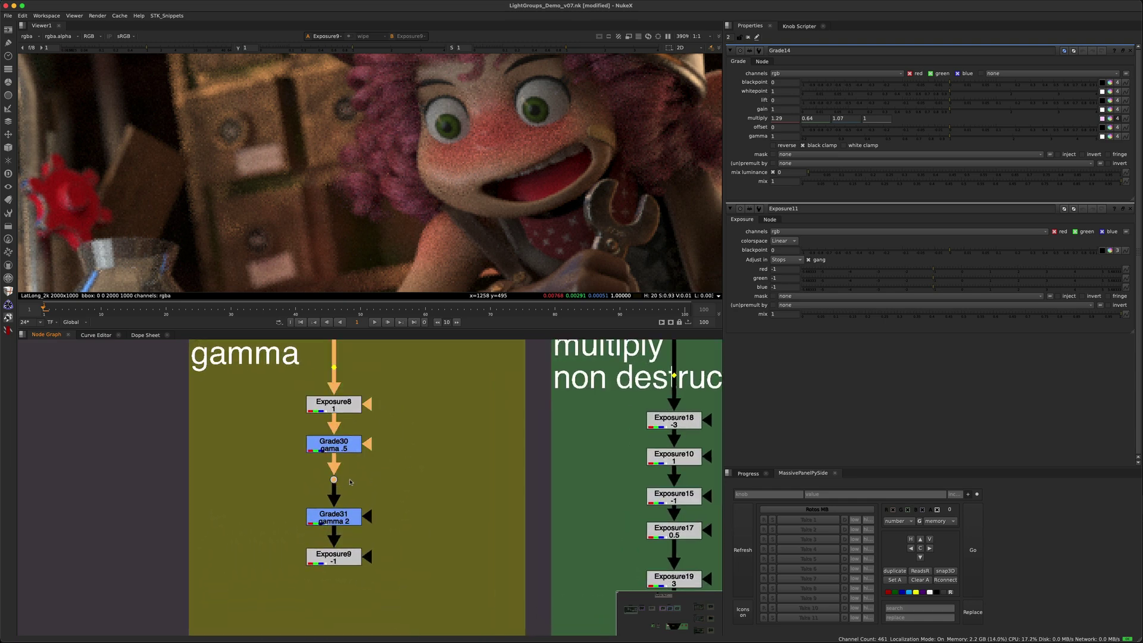
pyautogui.click(350, 447)
pyautogui.click(354, 513)
pyautogui.click(348, 449)
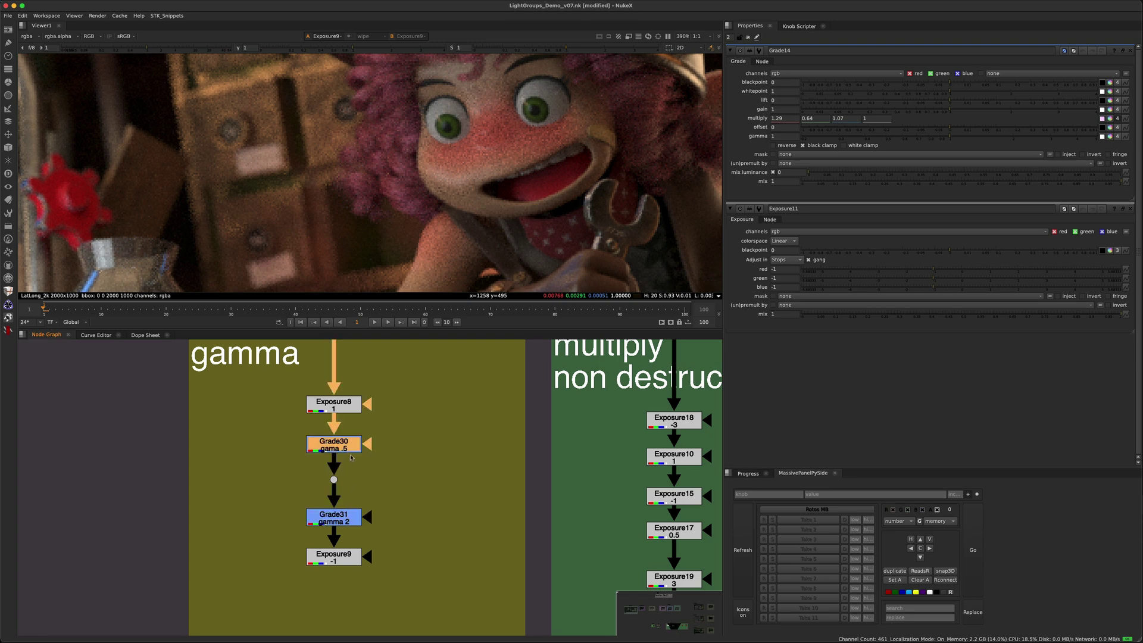
pyautogui.moveTo(403, 495); pyautogui.dragTo(357, 562)
pyautogui.moveTo(364, 512); pyautogui.dragTo(280, 610)
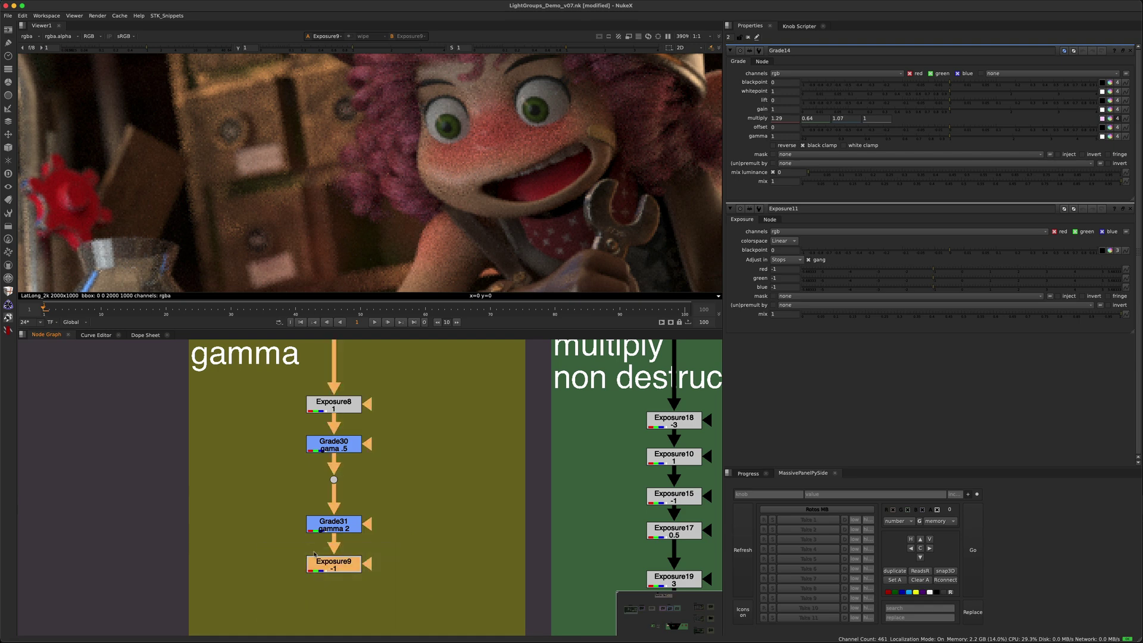
# - Reorder the gamma chain so Grade30 sits below the dot, followed by Exposure9 and Grade31
pyautogui.hotkey('ctrl', 'shift', 'x')
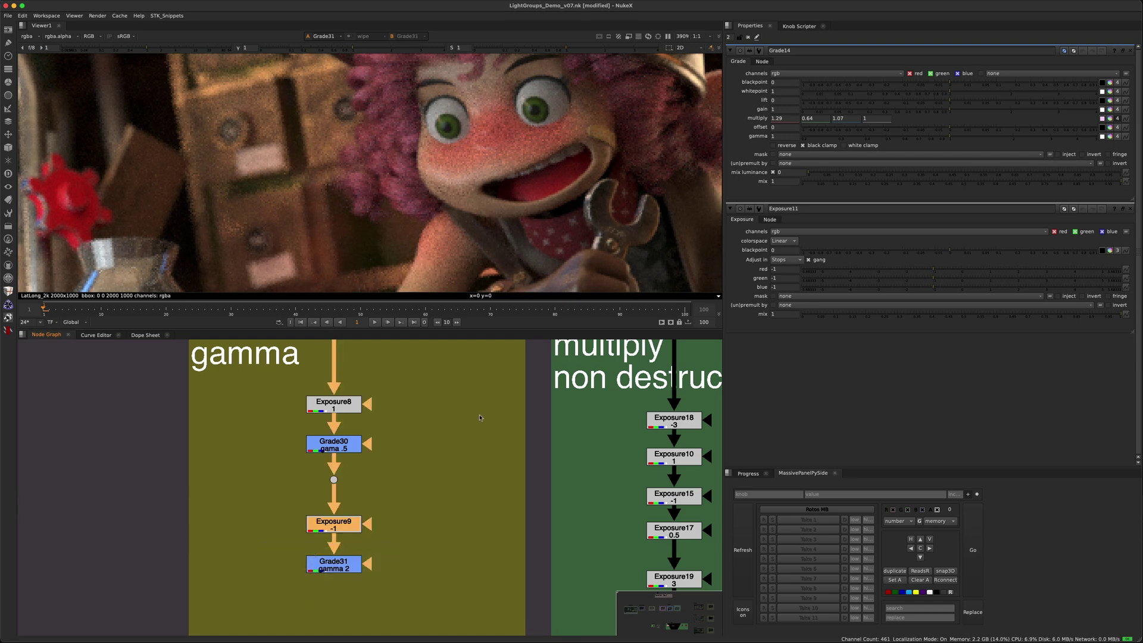
pyautogui.click(309, 450)
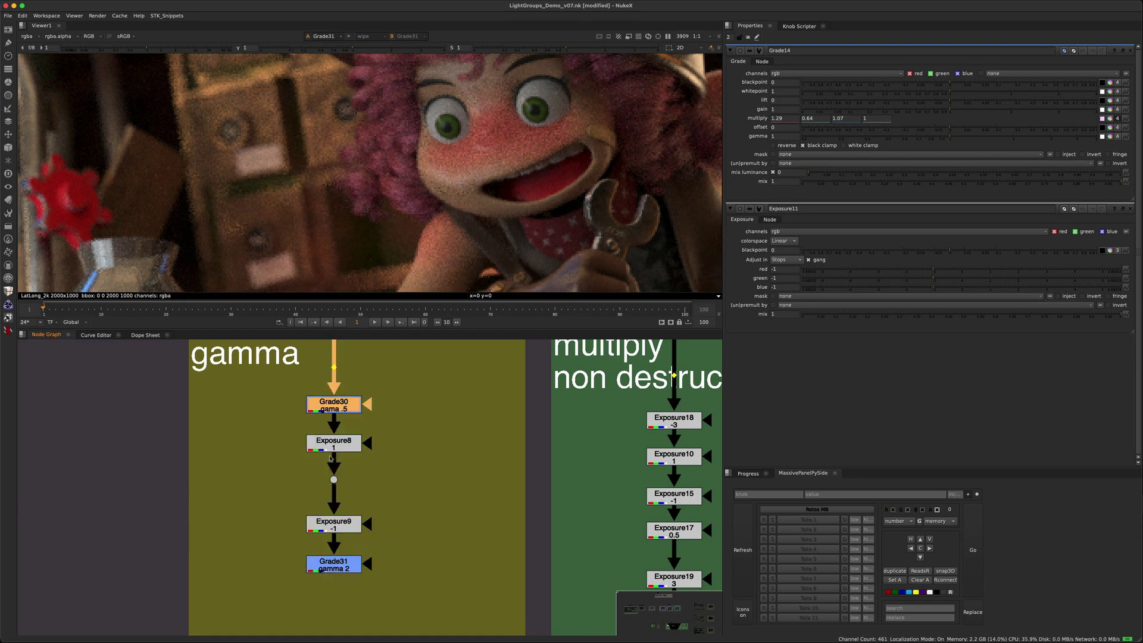
pyautogui.hotkey('ctrl', 'shift', 'x')
pyautogui.hotkey('ctrl', 'shift', 'x')
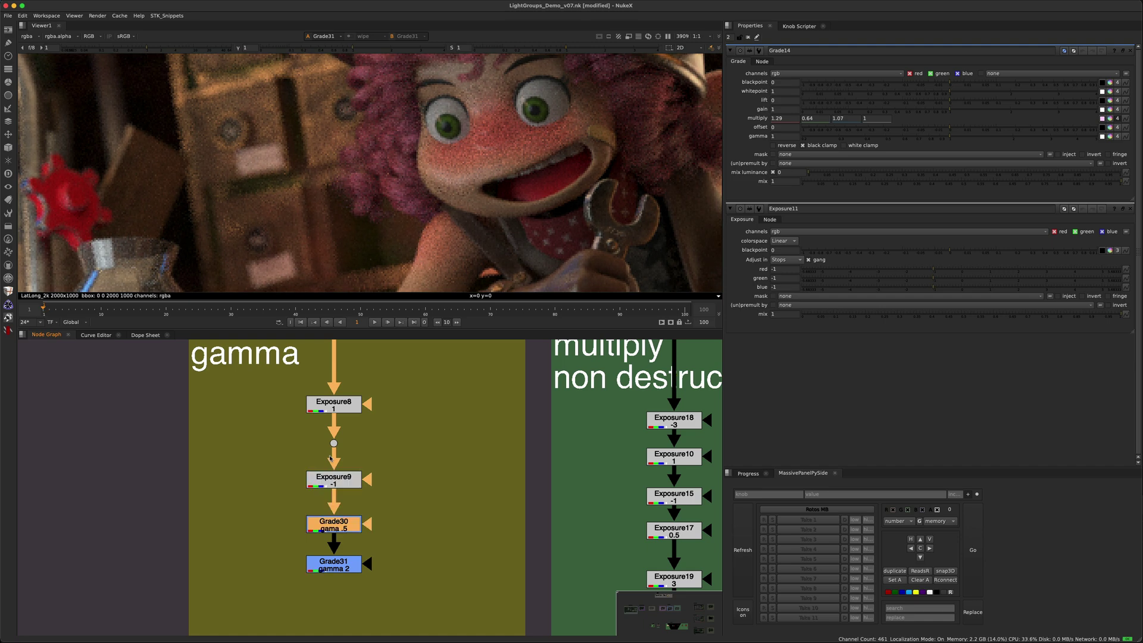
pyautogui.hotkey('ctrl', 'z')
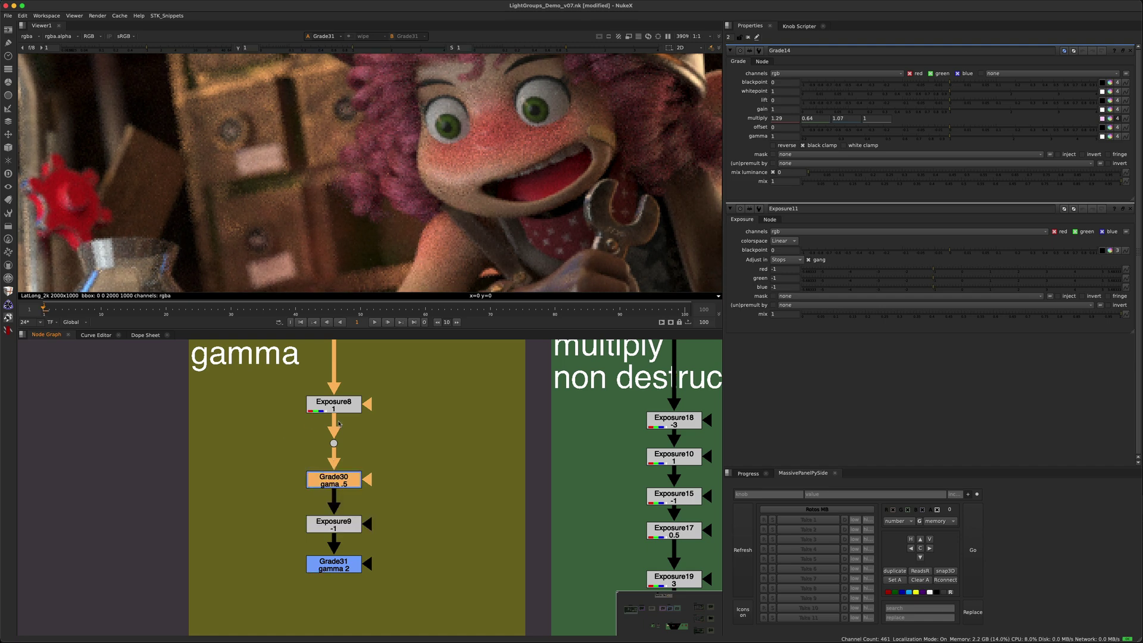
# - Compare the reordered gamma chain's final Grade31 with the dot feeding the chain in the viewer
pyautogui.scroll(-5, 312, 423)
pyautogui.click(415, 560)
pyautogui.click(358, 586)
pyautogui.press('1')
pyautogui.scroll(-8, 445, 185)
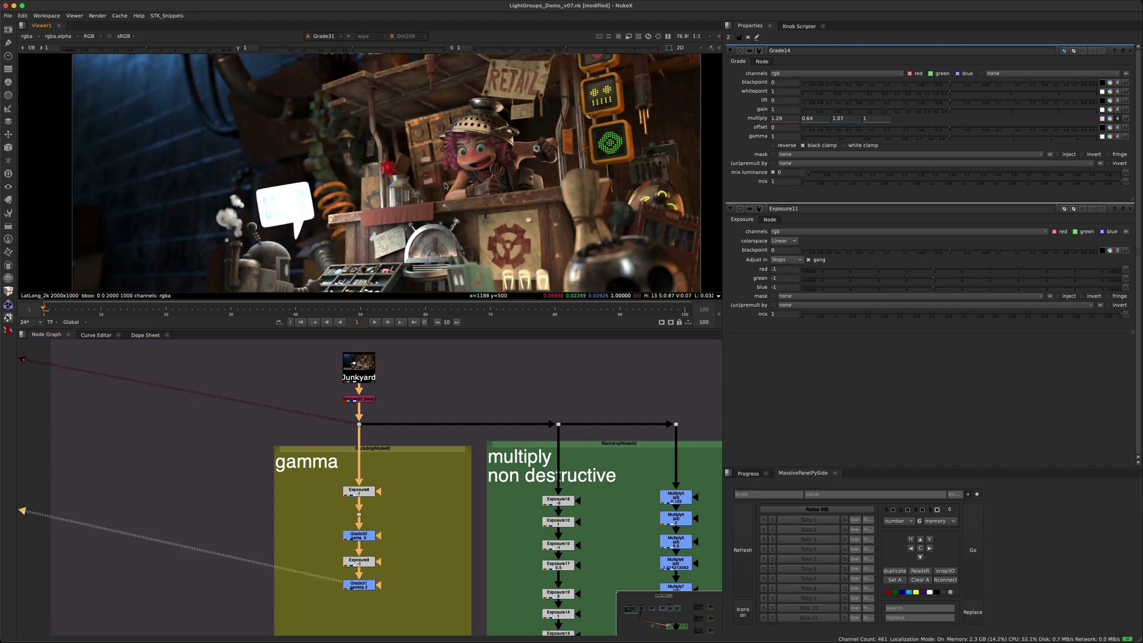
pyautogui.click(334, 556)
pyautogui.moveTo(335, 555); pyautogui.dragTo(336, 592)
# - Examine the Exposure nodes and their opposing values in the multiply non destructive chain
pyautogui.hscroll(5, 456, 493)
pyautogui.scroll(-3, 441, 459)
pyautogui.click(423, 426)
pyautogui.scroll(2, 396, 414)
pyautogui.scroll(3, 415, 411)
pyautogui.keyDown('super'); pyautogui.click(412, 395); pyautogui.keyUp('super')
pyautogui.scroll(-3, 412, 417)
pyautogui.keyDown('super'); pyautogui.click(412, 443); pyautogui.keyUp('super')
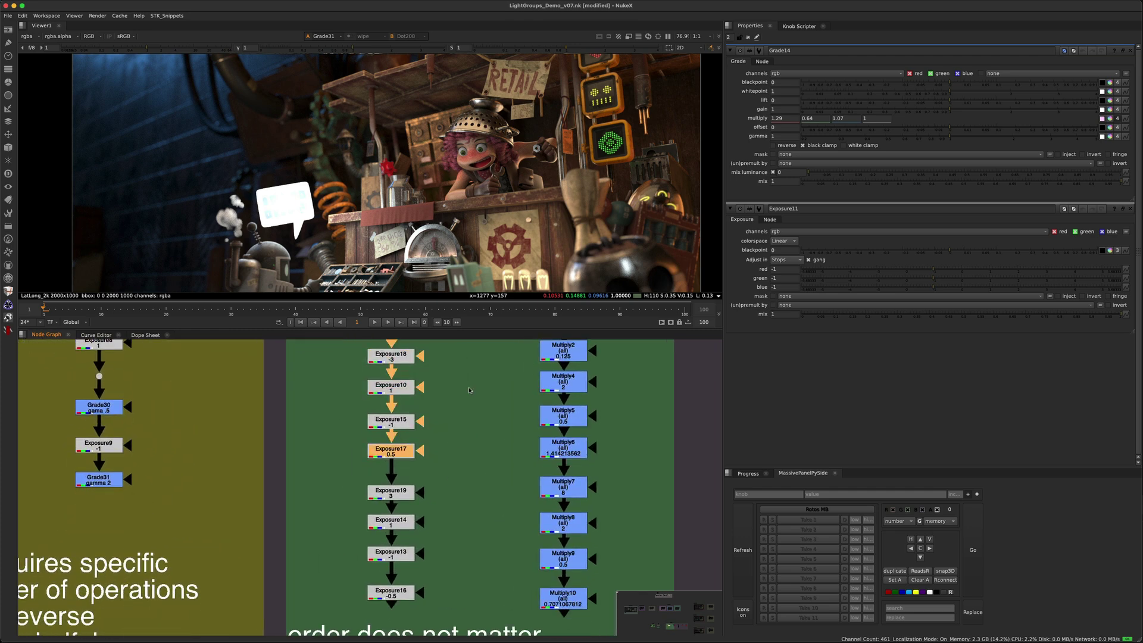
# - Compare Exposure16 at the end of the multiply chain with the dot feeding it in the viewer
pyautogui.scroll(-5, 519, 410)
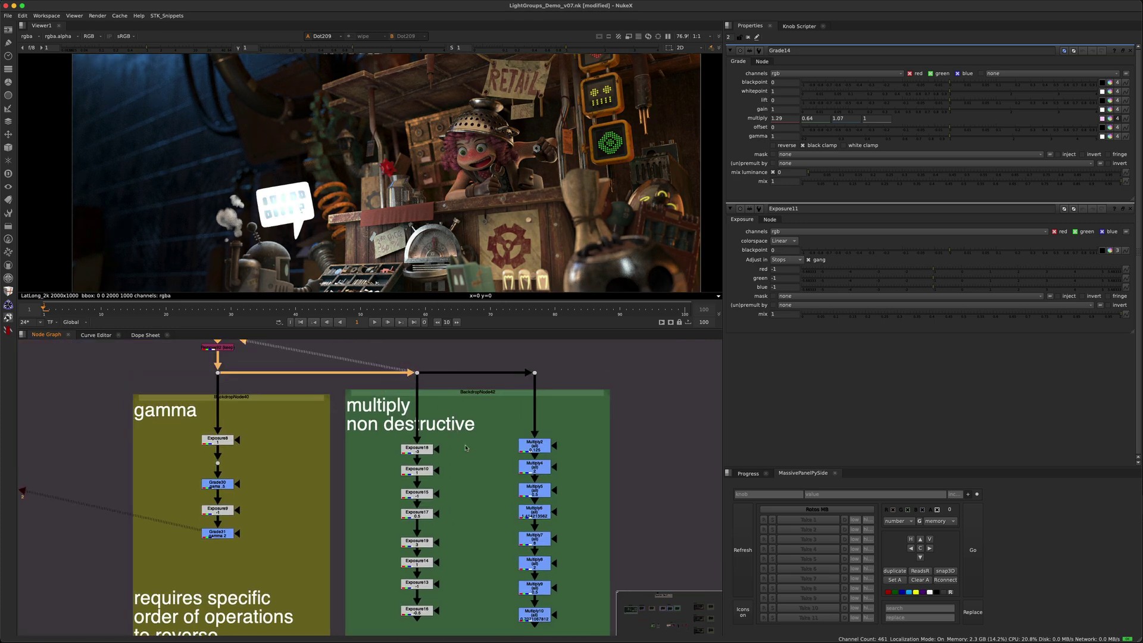
pyautogui.scroll(3, 410, 542)
pyautogui.keyDown('super'); pyautogui.click(410, 541); pyautogui.keyUp('super')
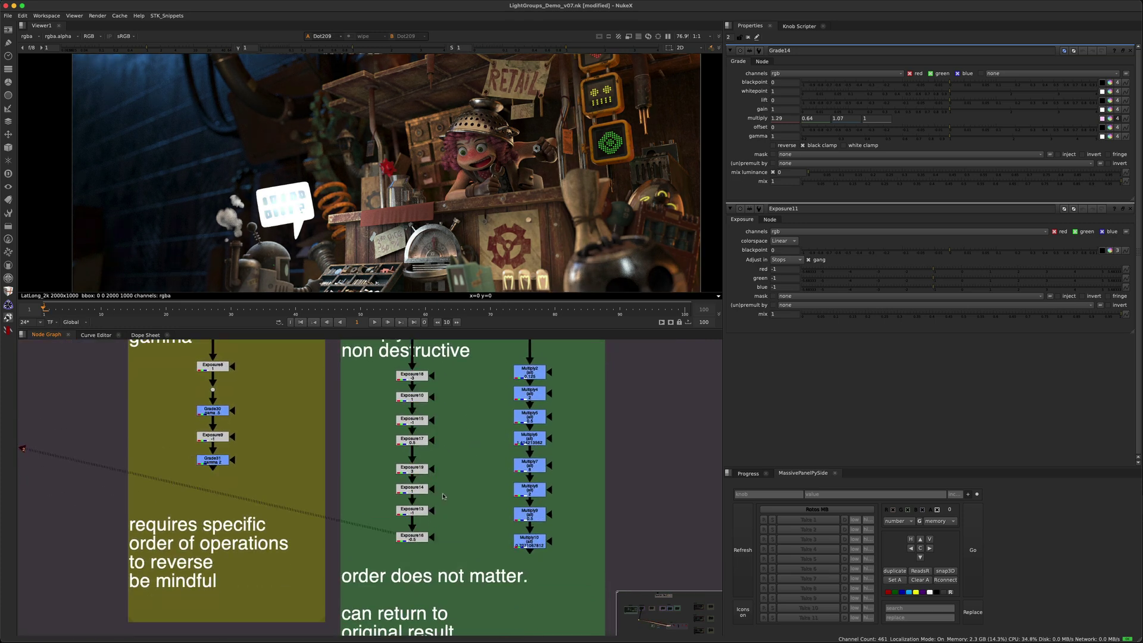
# - Shuffle Exposure14 up and down the Exposure chain, leaving it directly below Exposure18
pyautogui.scroll(2, 444, 497)
pyautogui.click(399, 497)
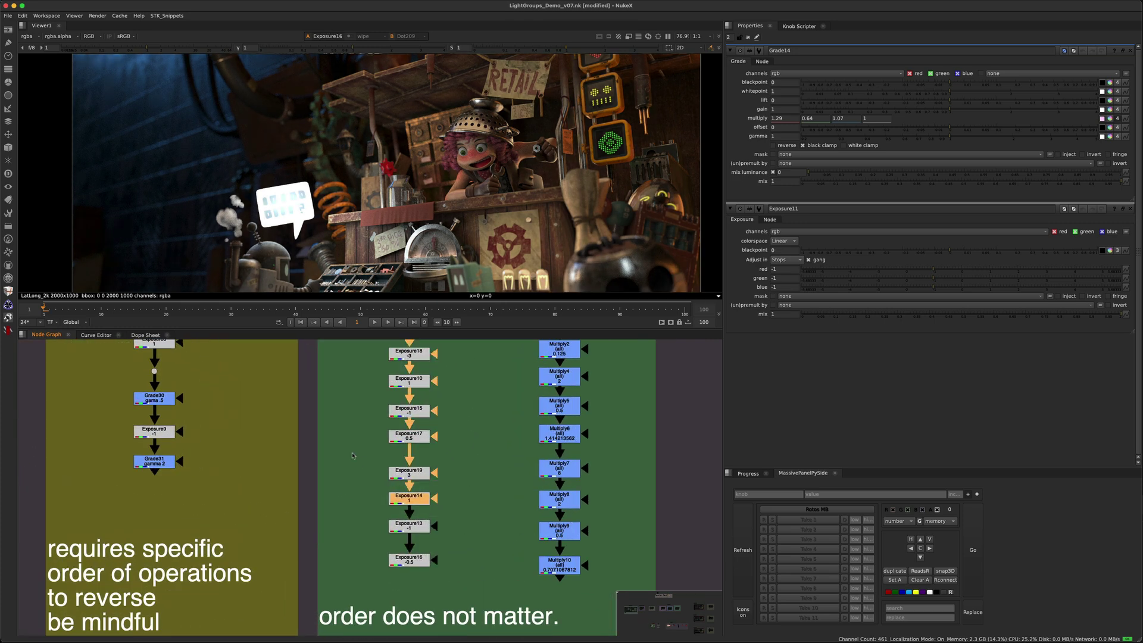
pyautogui.press('super+Up')
pyautogui.press('super+Up')
pyautogui.press('super+Up')
pyautogui.press('super+Up')
pyautogui.press('super+Down')
pyautogui.press('super+Down')
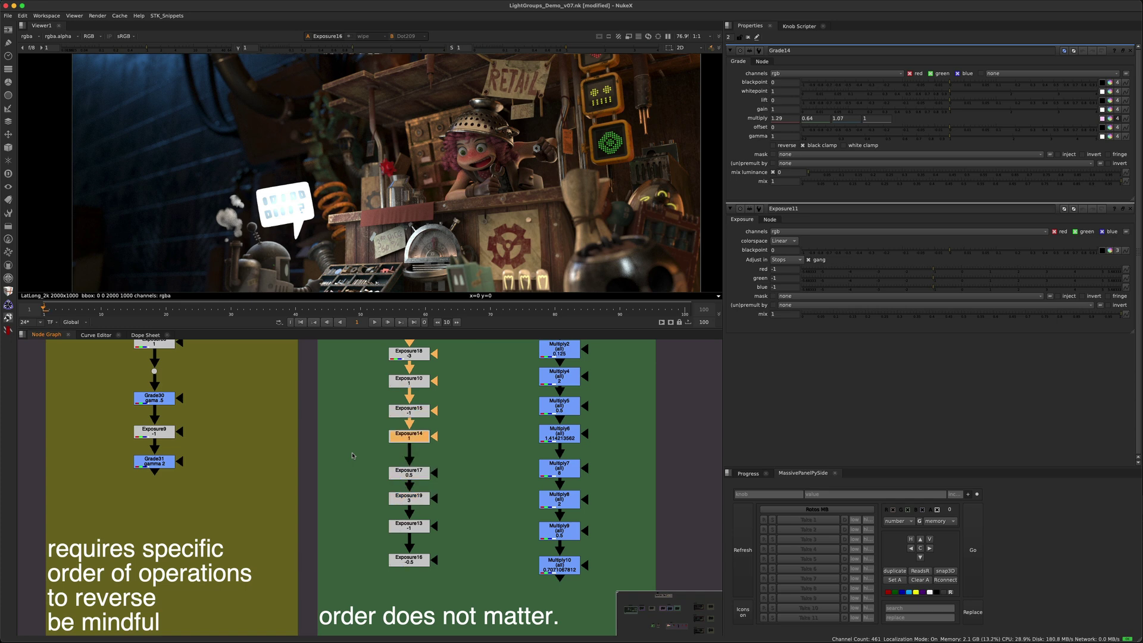
pyautogui.press('super+Down')
pyautogui.press('super+Down')
pyautogui.press('super+Up')
pyautogui.press('super+Down')
pyautogui.press('super+Down')
pyautogui.press('super+Up')
pyautogui.press('super+Up')
pyautogui.press('super+Up')
pyautogui.press('super+Up')
pyautogui.press('super+Up')
# - Shuffle Exposure19 up and down the Exposure chain, leaving it directly below Exposure14
pyautogui.moveTo(449, 520); pyautogui.dragTo(357, 482)
pyautogui.press('super+Up')
pyautogui.press('super+Up')
pyautogui.press('super+Up')
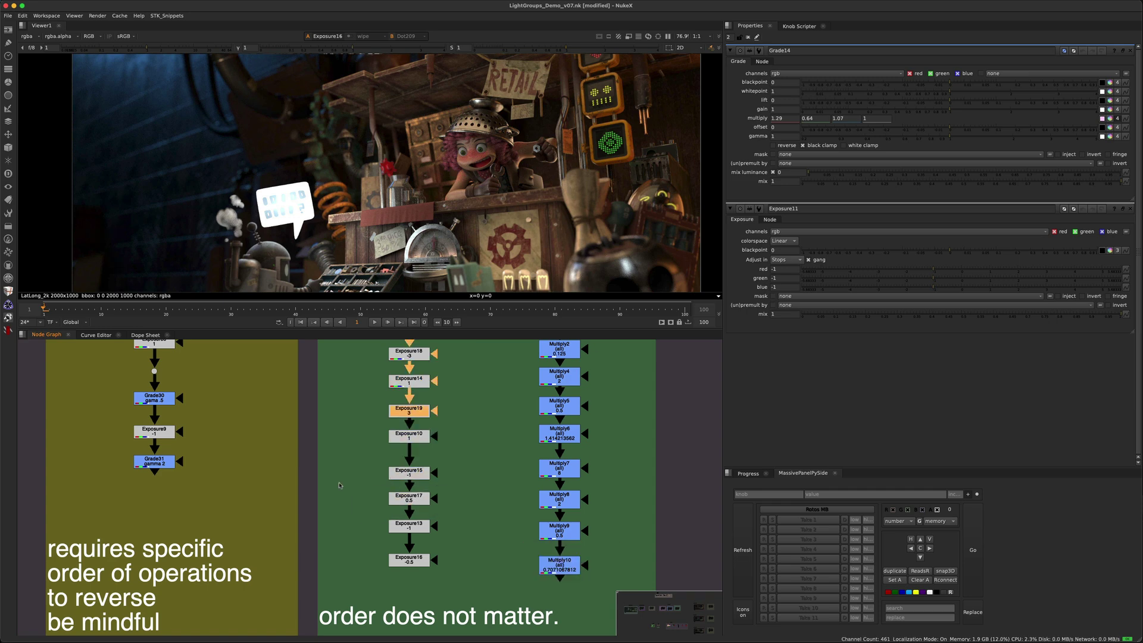
pyautogui.press('super+Down')
pyautogui.press('super+Down')
pyautogui.press('super+Down')
pyautogui.press('super+Up')
pyautogui.press('super+Up')
pyautogui.press('super+Up')
# - View Multiply10 and shuffle Multiply nodes up and down their chain, leaving Multiply7 between Multiply5 and Multiply6
pyautogui.moveTo(451, 408); pyautogui.dragTo(393, 435, button='middle')
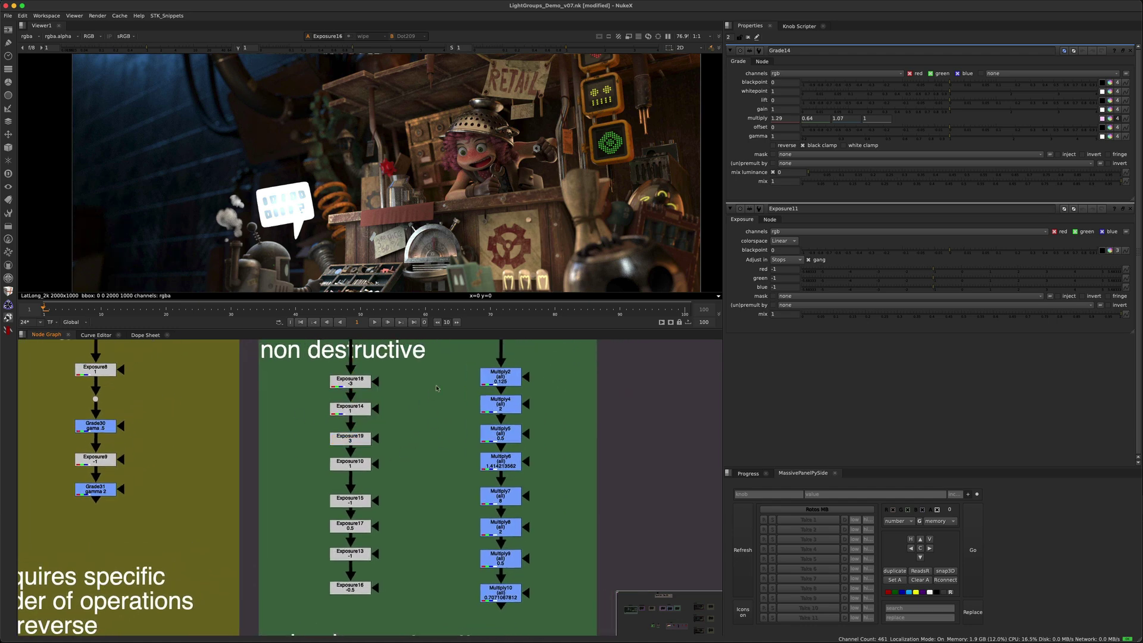
pyautogui.scroll(-5, 489, 371)
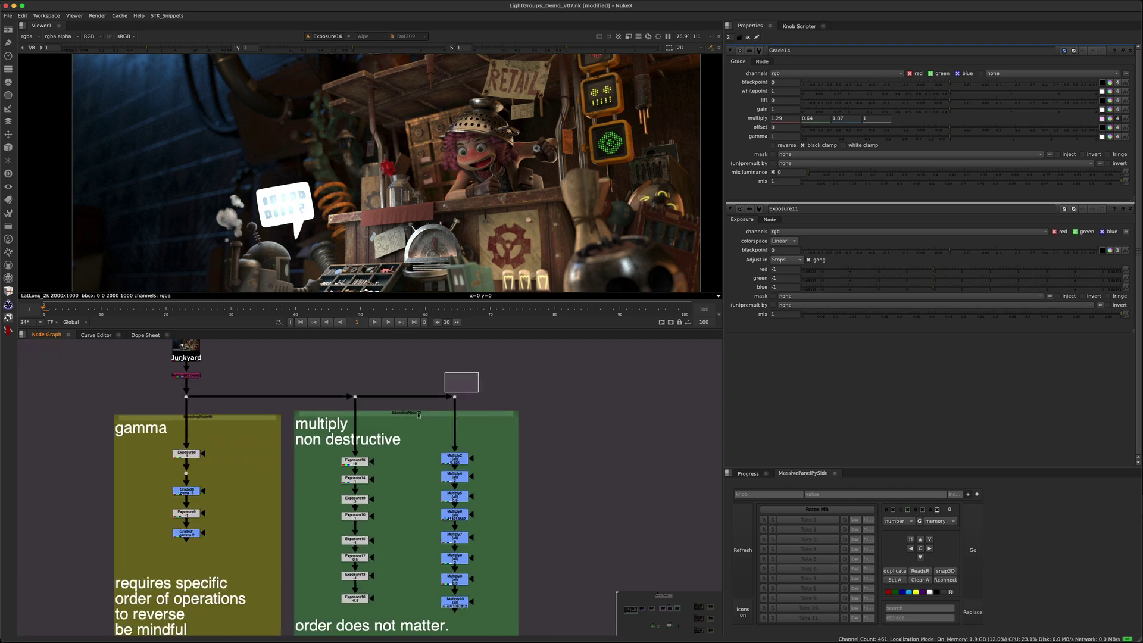
pyautogui.scroll(4, 473, 547)
pyautogui.click(440, 534)
pyautogui.press('2')
pyautogui.moveTo(387, 452); pyautogui.dragTo(361, 487, button='middle')
pyautogui.moveTo(456, 452); pyautogui.dragTo(411, 478)
pyautogui.press('super+Up')
pyautogui.press('super+Up')
pyautogui.press('super+Up')
pyautogui.press('super+Up')
pyautogui.press('super+Down')
pyautogui.press('super+Down')
pyautogui.press('super+Down')
pyautogui.press('super+Down')
pyautogui.press('super+Down')
pyautogui.press('super+Down')
pyautogui.press('super+Down')
pyautogui.press('super+Up')
pyautogui.press('super+Up')
pyautogui.press('super+Up')
pyautogui.press('super+Up')
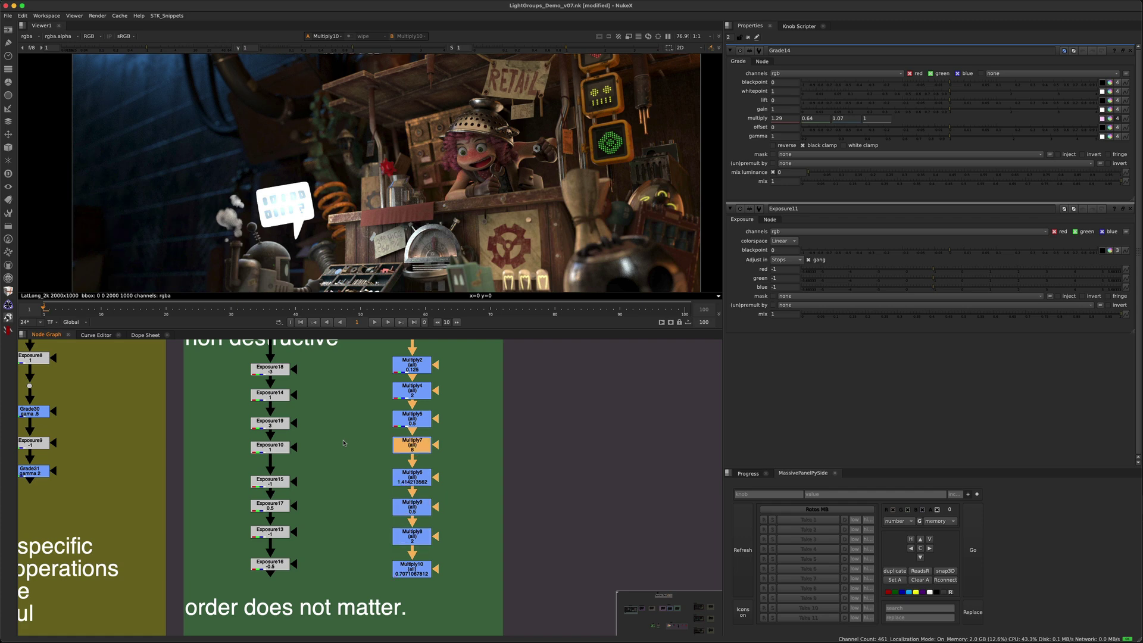
# - Review the gamma and multiply notes on order of operations and returning to the original result
pyautogui.scroll(-4, 419, 430)
pyautogui.moveTo(419, 430); pyautogui.dragTo(506, 438, button='middle')
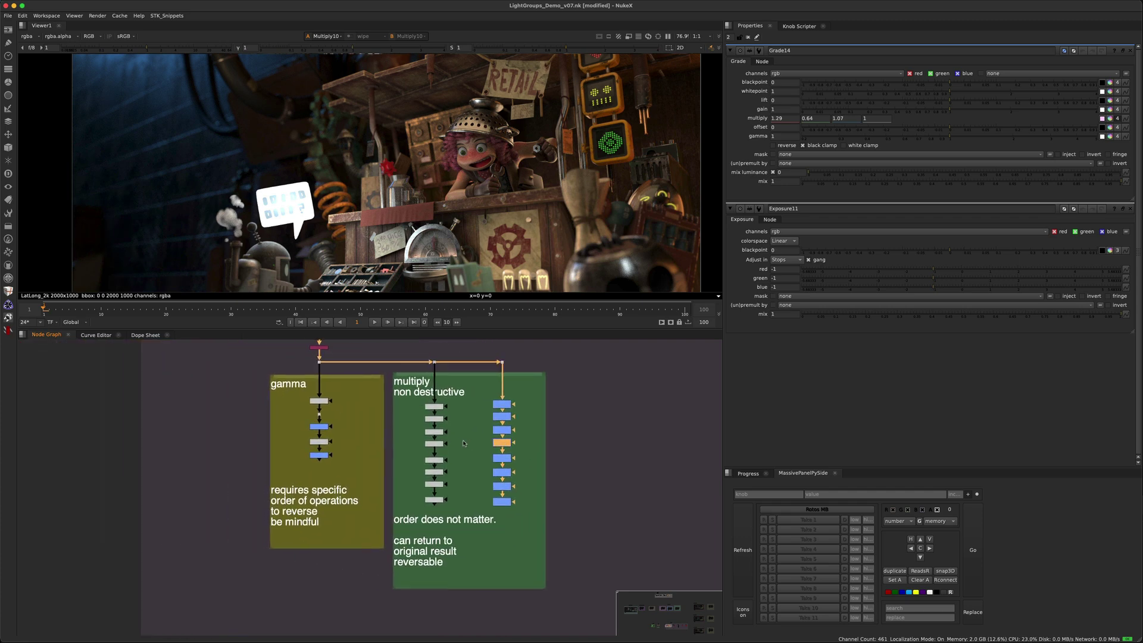
pyautogui.scroll(1, 474, 526)
pyautogui.moveTo(393, 522); pyautogui.dragTo(504, 551)
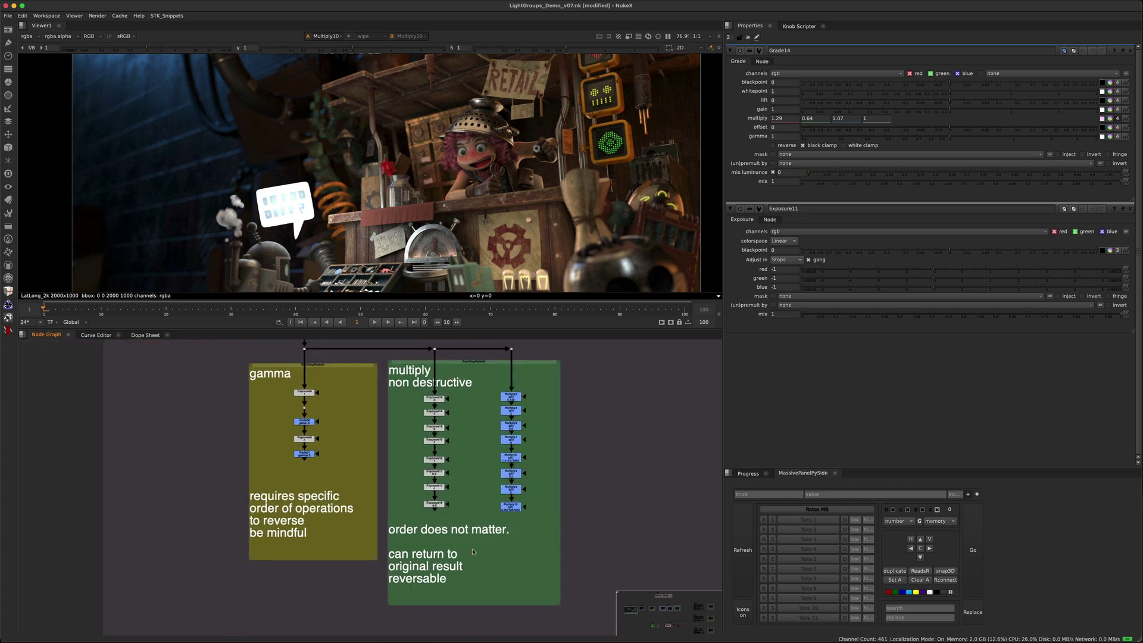
pyautogui.moveTo(373, 543); pyautogui.dragTo(488, 593)
pyautogui.moveTo(263, 501); pyautogui.dragTo(262, 542, button='middle')
pyautogui.moveTo(211, 400); pyautogui.dragTo(382, 613)
pyautogui.click(319, 538)
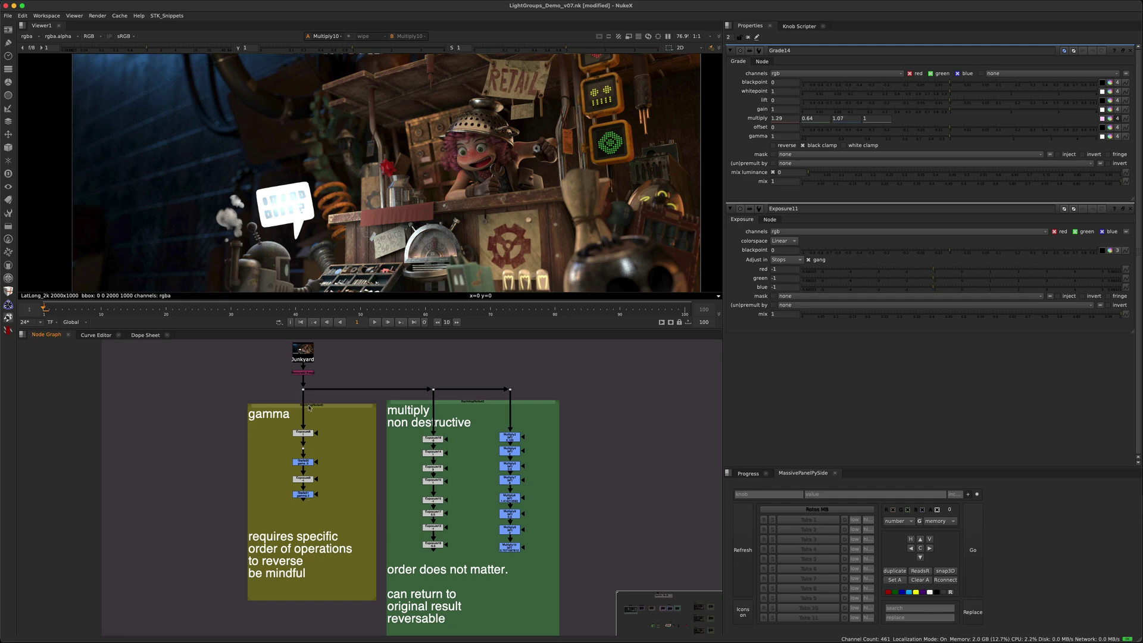
# - Duplicate the gamma chain's nodes below the existing chain and delete the pasted copies
pyautogui.moveTo(330, 418); pyautogui.dragTo(287, 504)
pyautogui.press('super+c')
pyautogui.moveTo(344, 477); pyautogui.dragTo(336, 546)
pyautogui.press('super+v')
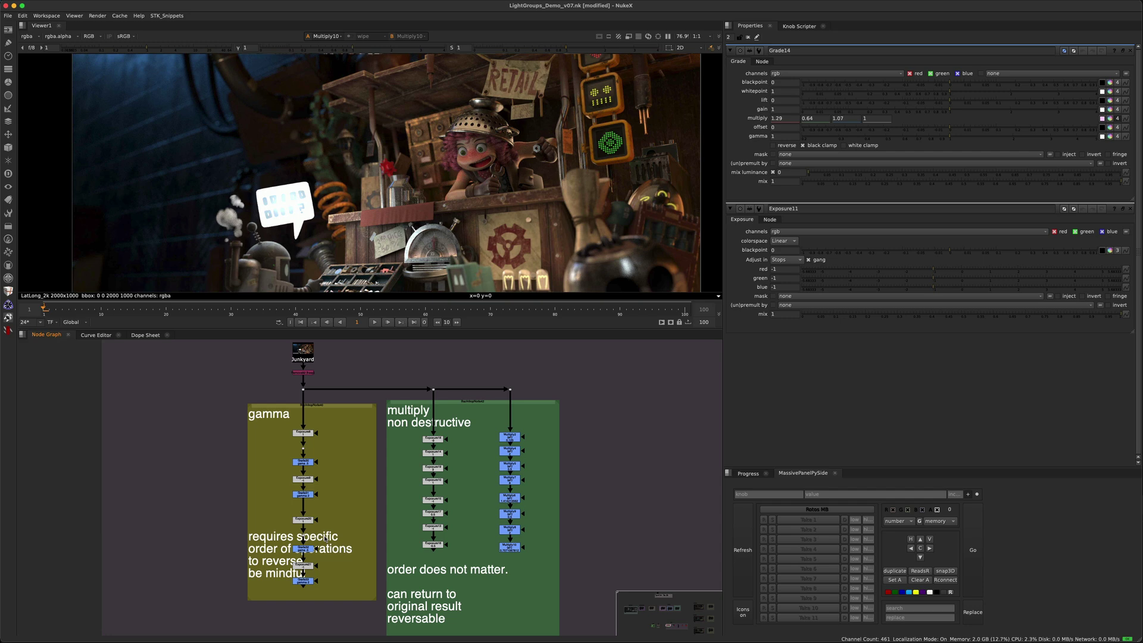
pyautogui.moveTo(352, 510); pyautogui.dragTo(286, 589)
pyautogui.press('Delete')
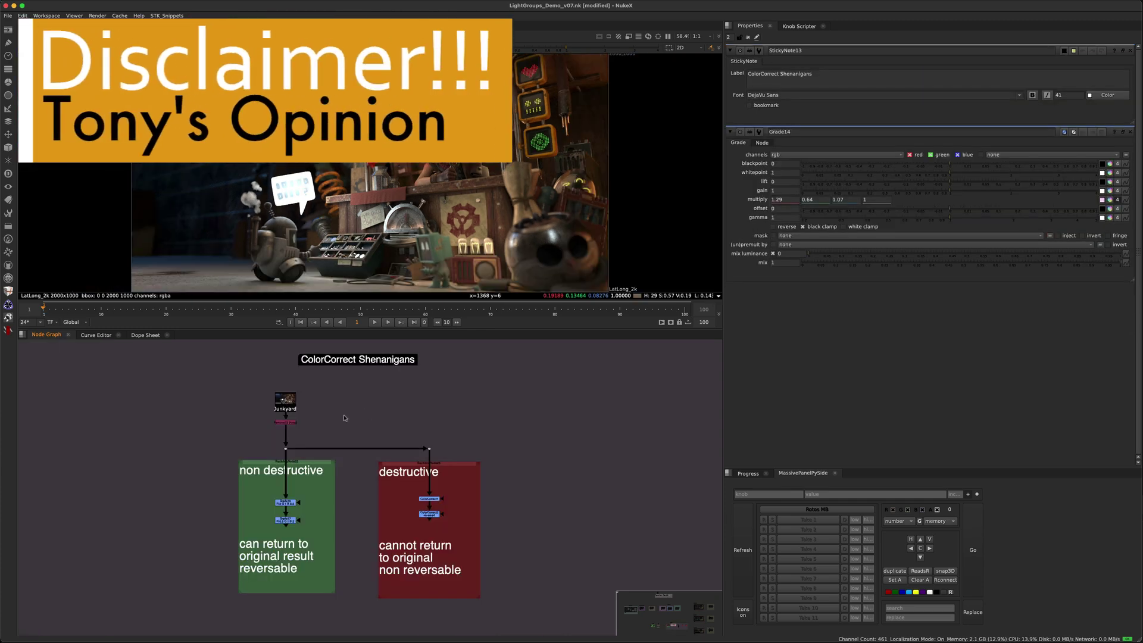
# - View Grade16 in the non destructive branch of ColorCorrect Shenanigans and open its properties
pyautogui.moveTo(266, 388); pyautogui.dragTo(467, 336)
pyautogui.scroll(1, 423, 414)
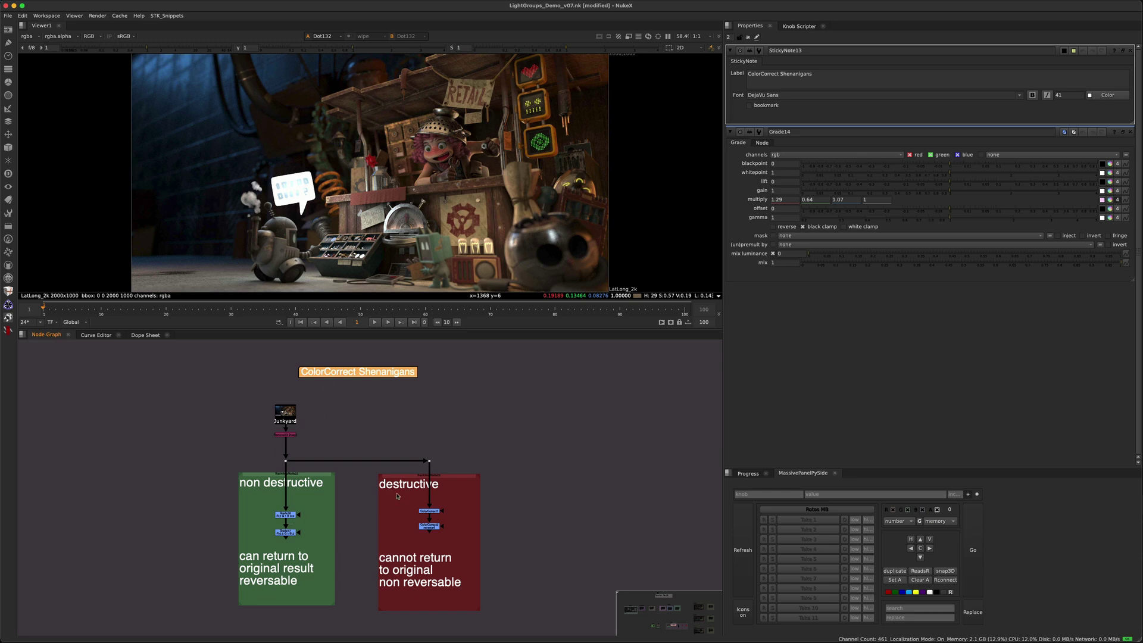
pyautogui.moveTo(309, 490); pyautogui.dragTo(334, 493, button='middle')
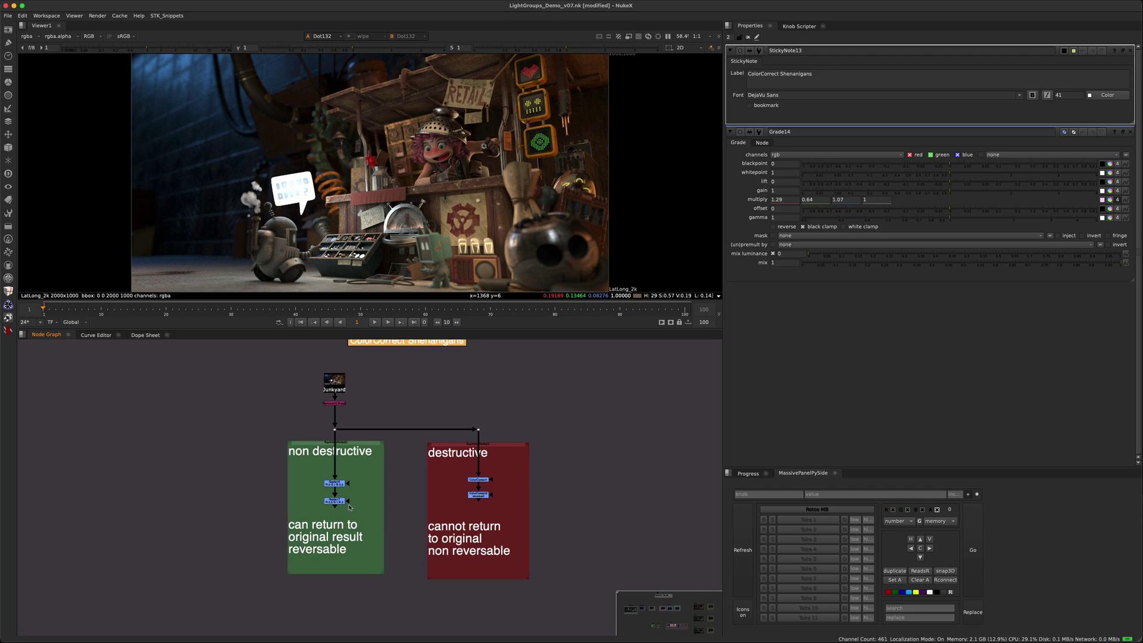
pyautogui.scroll(5, 334, 492)
pyautogui.click(331, 441)
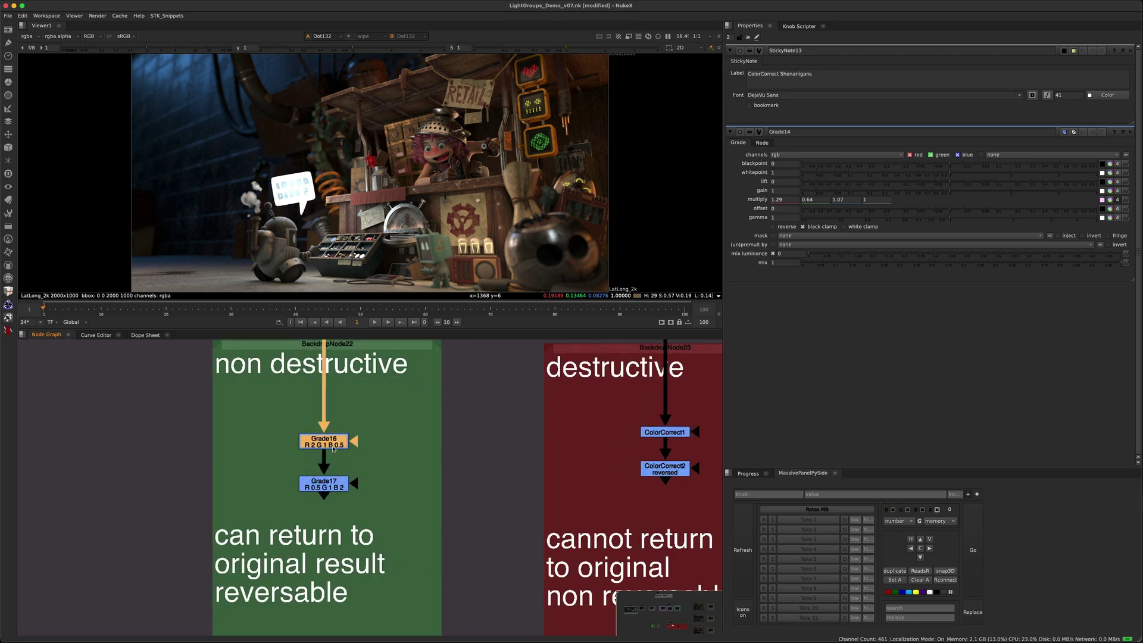
pyautogui.press('1')
pyautogui.doubleClick(333, 447)
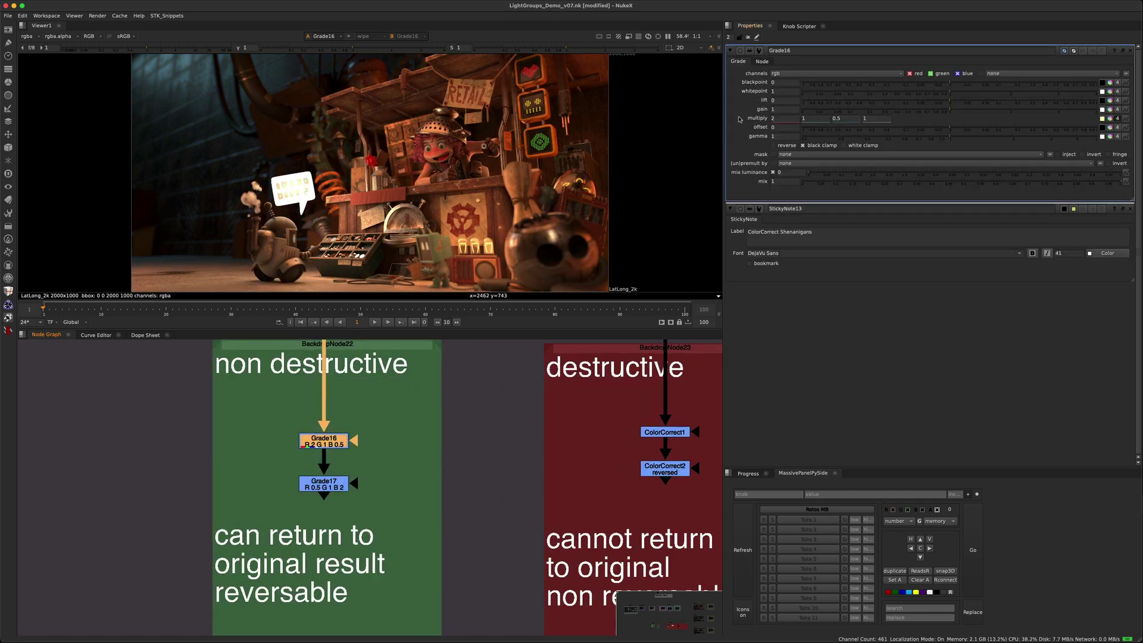
# - Check Grade16's red and blue multiply values, and open and view the inverse Grade17
pyautogui.doubleClick(779, 118)
pyautogui.doubleClick(835, 119)
pyautogui.doubleClick(324, 482)
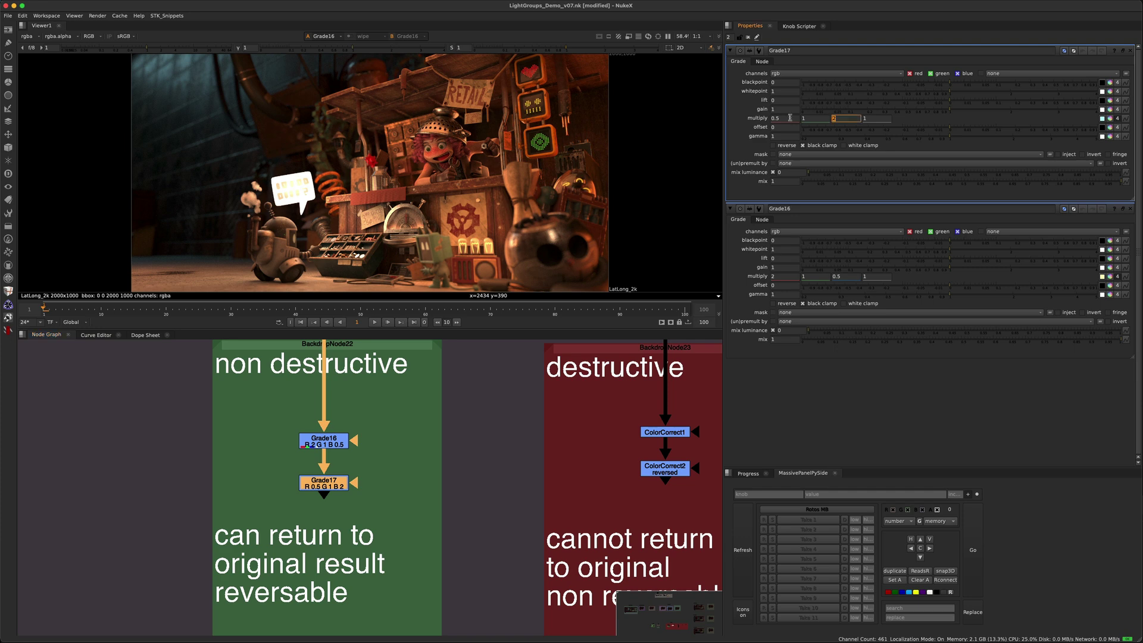
pyautogui.press('1')
# - Insert a dot above Grade16 and compare the ungraded image there with Grade17's result
pyautogui.click(344, 405)
pyautogui.click(344, 404)
pyautogui.keyDown('ctrl'); pyautogui.click(324, 389); pyautogui.keyUp('ctrl')
pyautogui.press('1')
pyautogui.click(324, 483)
pyautogui.press('2')
pyautogui.click(285, 520)
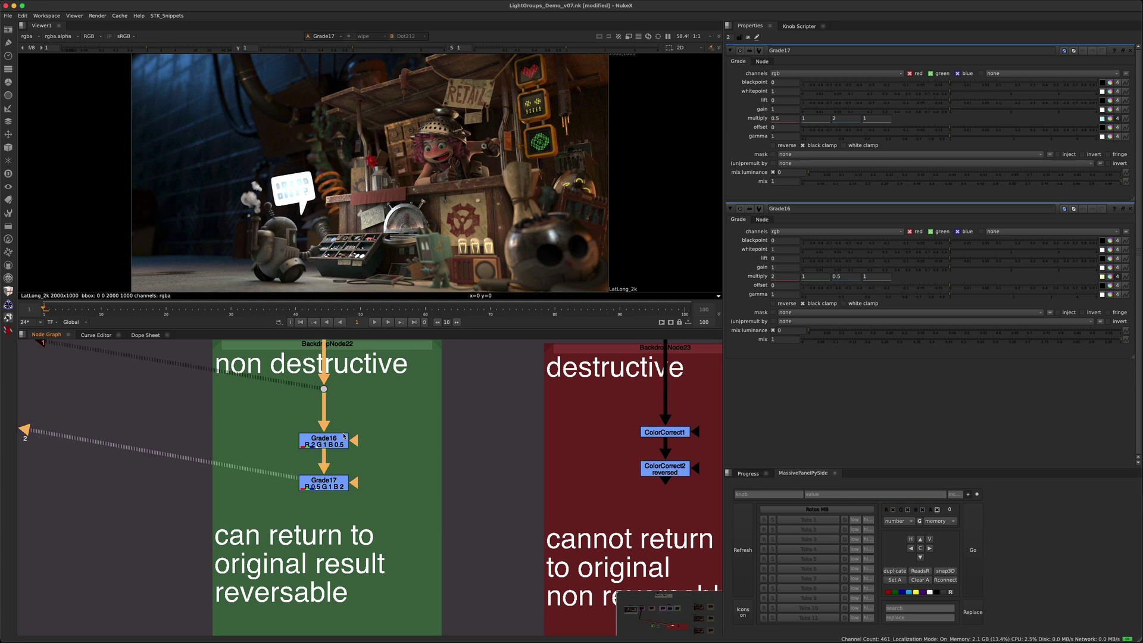
pyautogui.moveTo(585, 411); pyautogui.dragTo(412, 467, button='middle')
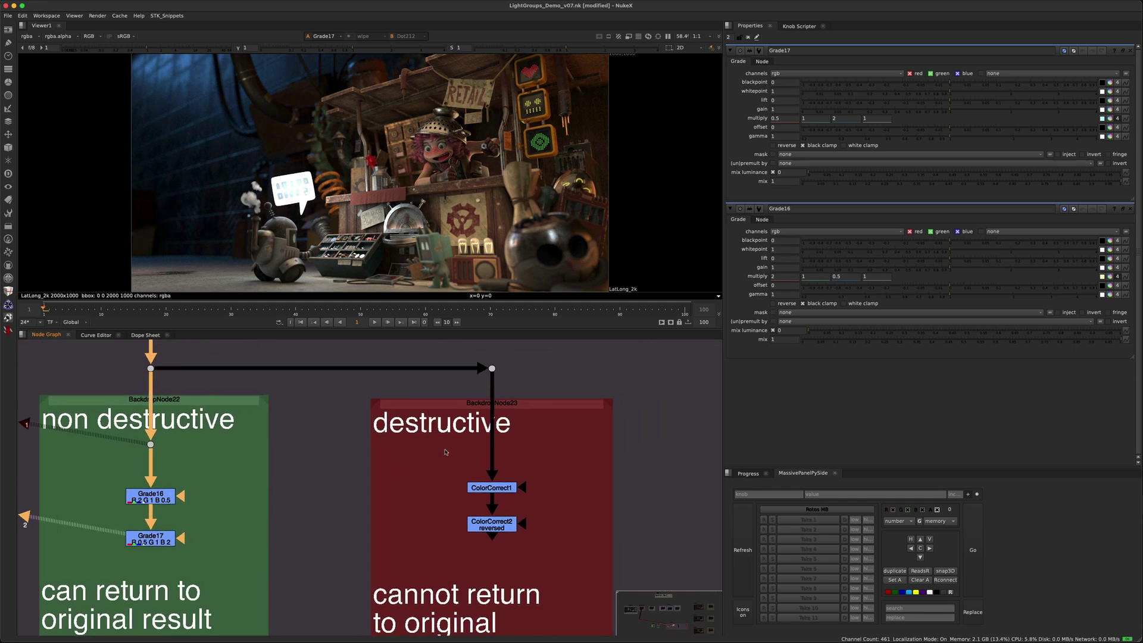
# - View the ungraded image above the destructive branch, and open and view ColorCorrect1
pyautogui.click(491, 368)
pyautogui.press('1')
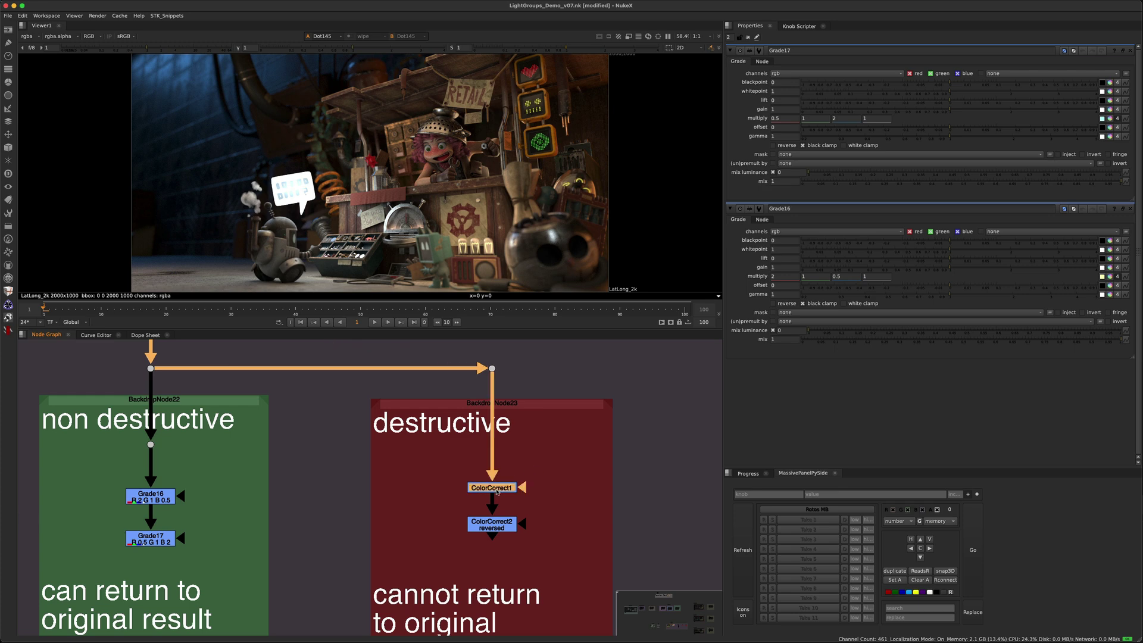
pyautogui.doubleClick(492, 488)
pyautogui.press('1')
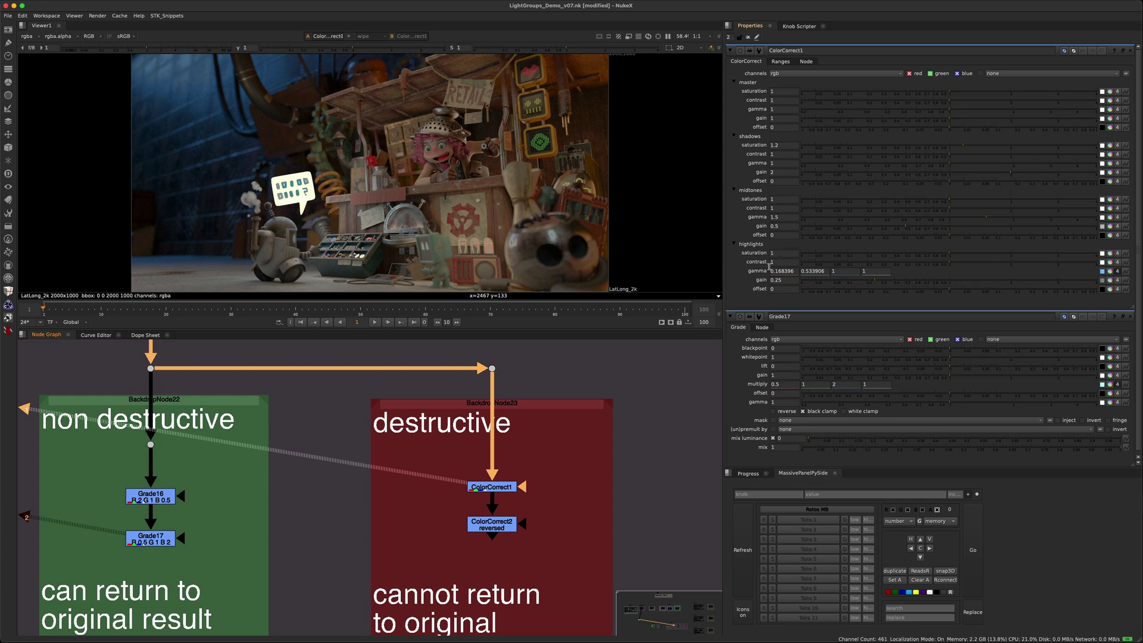
# - Open and view the reversed ColorCorrect2, and toggle both ColorCorrect nodes off and on to compare with the original
pyautogui.doubleClick(499, 529)
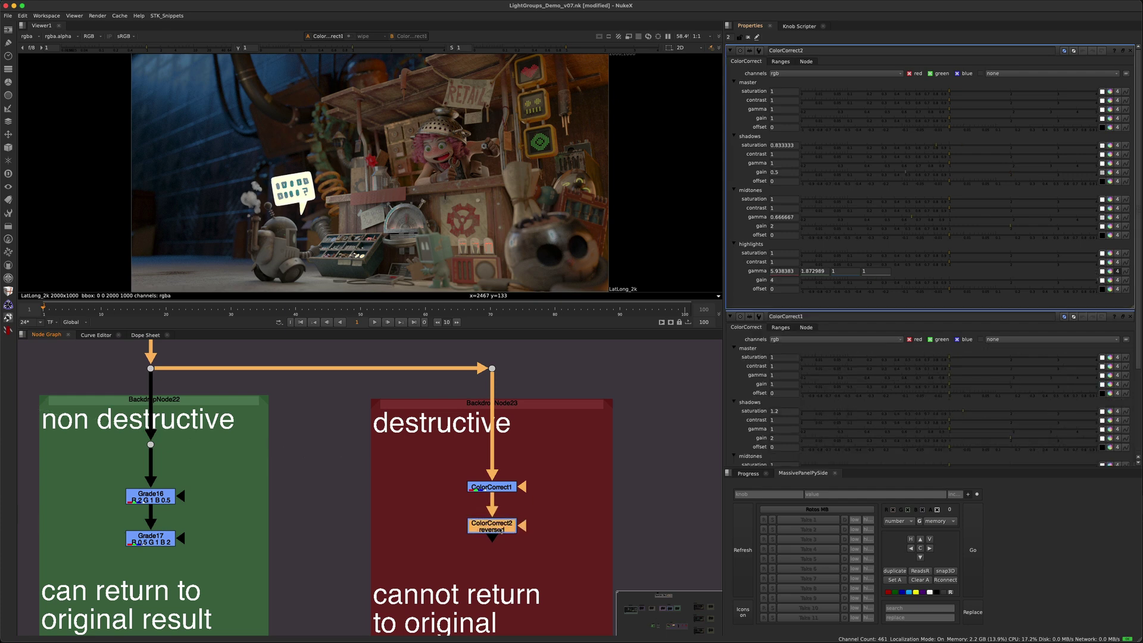
pyautogui.press('1')
pyautogui.moveTo(558, 453); pyautogui.dragTo(416, 562)
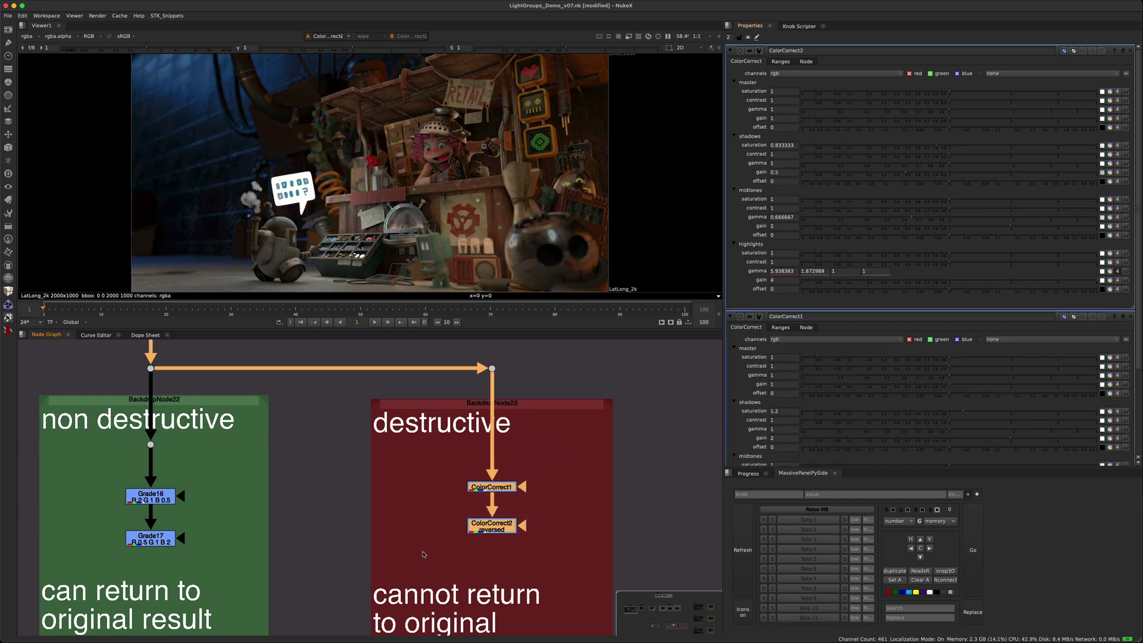
pyautogui.press('d')
pyautogui.press('d')
pyautogui.press('d')
pyautogui.press('d')
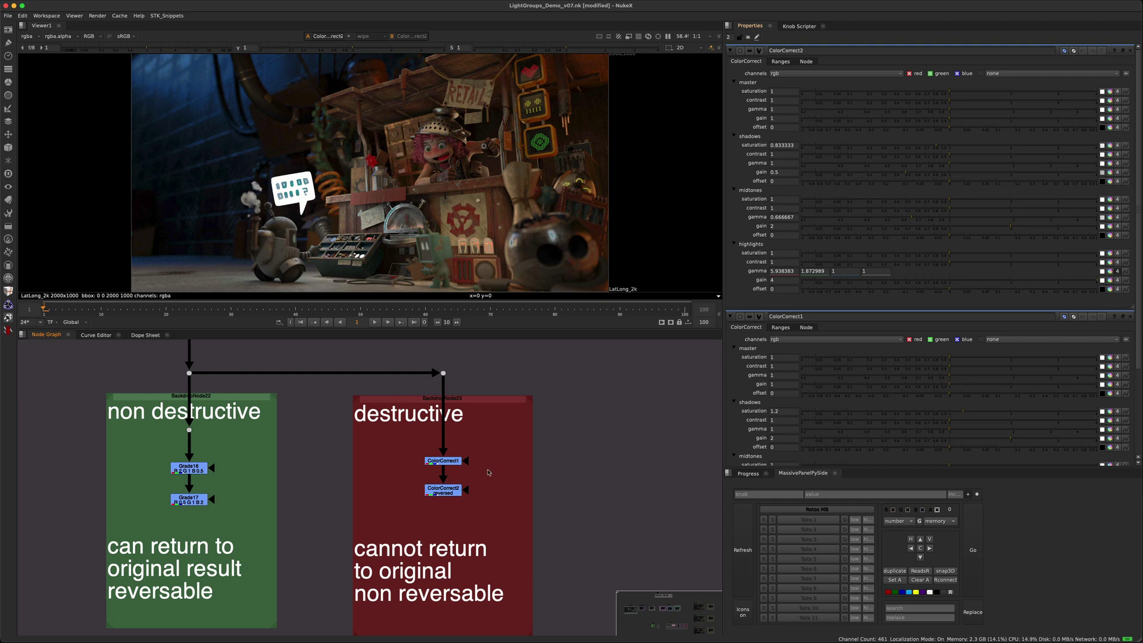
# - Reopen ColorCorrect1 and examine its shadow, midtone and highlight range curves alongside its color correction settings
pyautogui.scroll(-2, 500, 490)
pyautogui.doubleClick(454, 472)
pyautogui.press('f')
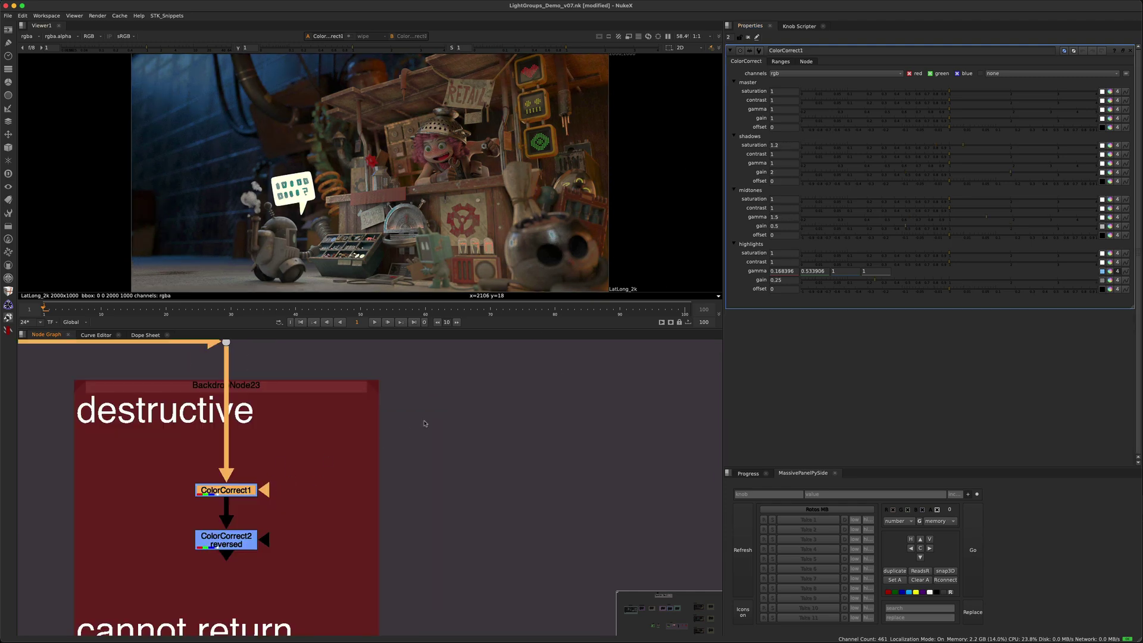
pyautogui.scroll(-3, 409, 431)
pyautogui.moveTo(684, 470); pyautogui.dragTo(523, 476, button='middle')
pyautogui.scroll(2, 522, 482)
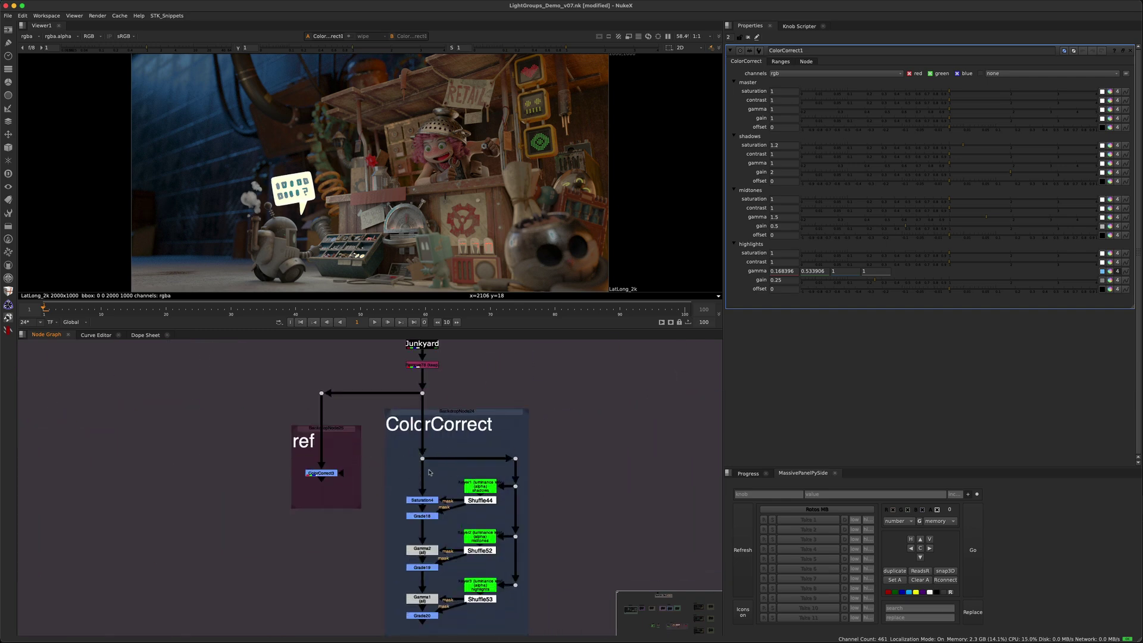
pyautogui.moveTo(497, 497); pyautogui.dragTo(397, 446, button='middle')
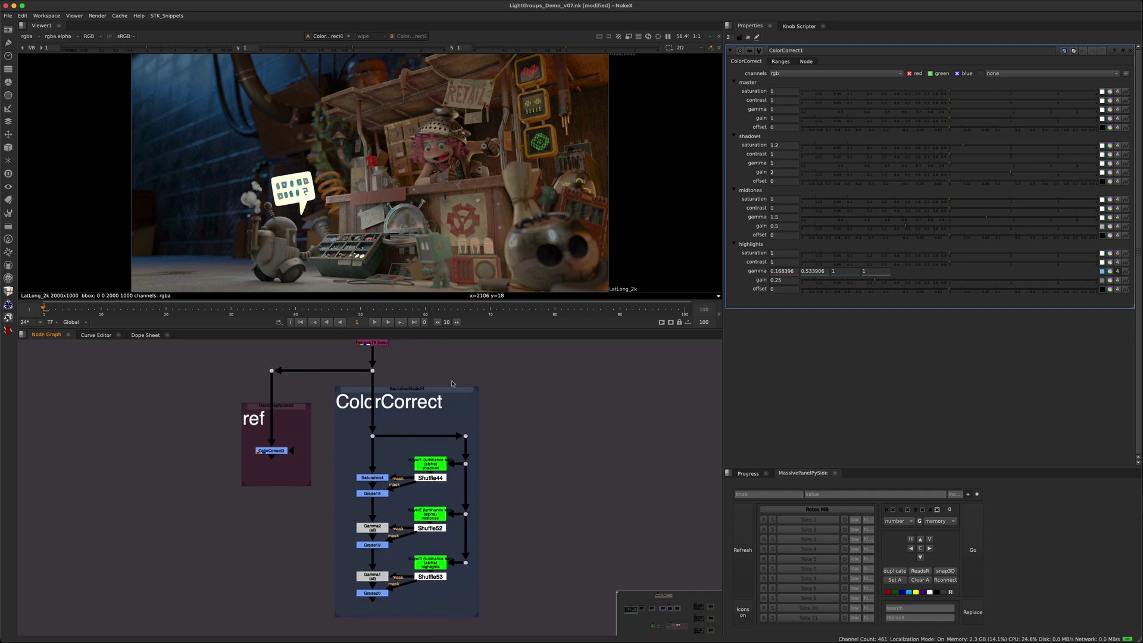
pyautogui.moveTo(329, 420); pyautogui.dragTo(694, 394, button='middle')
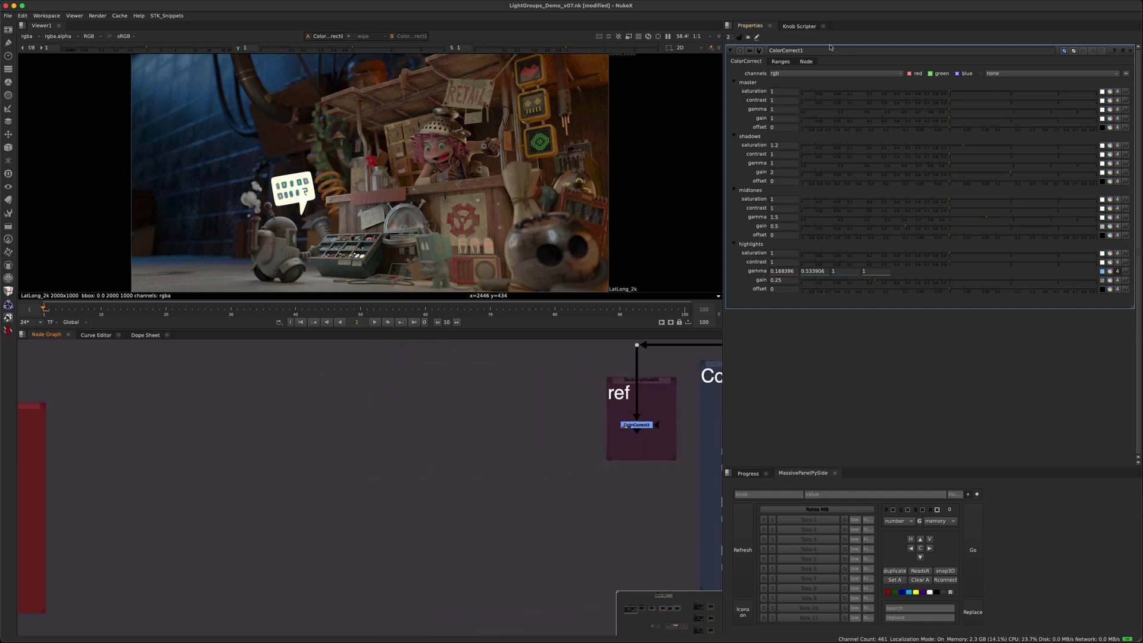
pyautogui.click(780, 62)
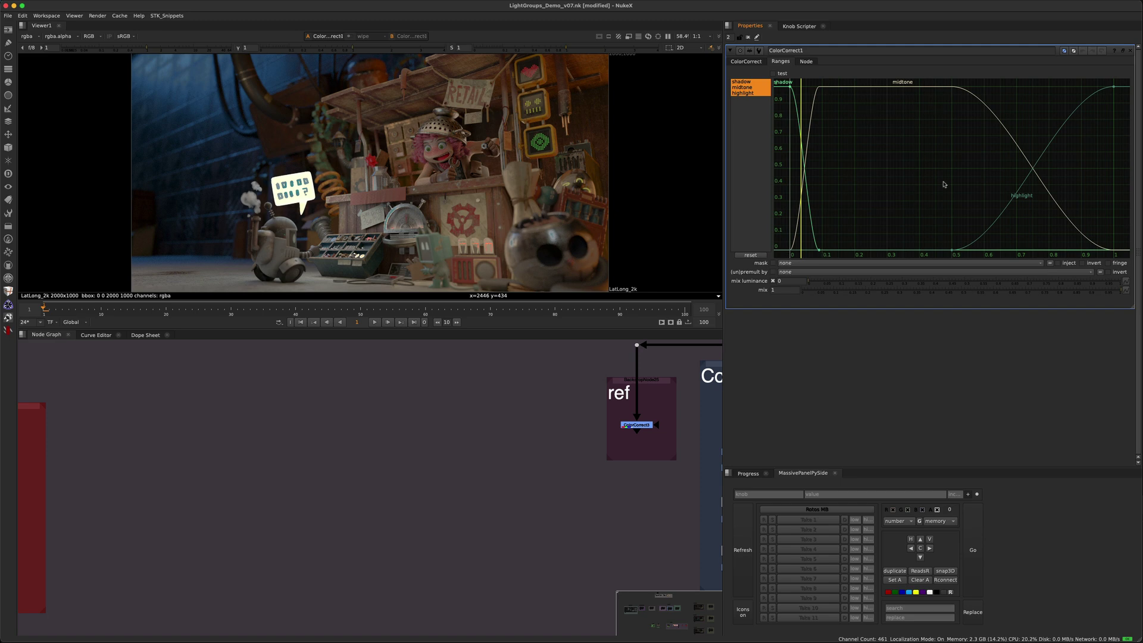
pyautogui.click(749, 62)
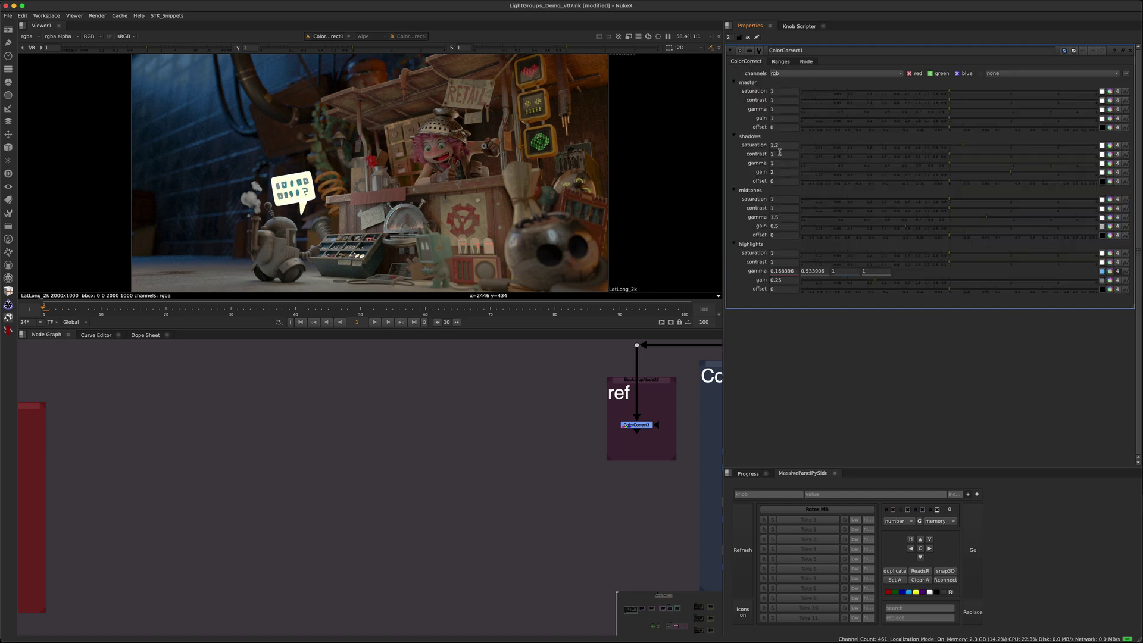
# - Open the shadows Keyer1 and Saturation4 in the ColorCorrect group, and view the Shuffle44 mask, Saturation4 and Grade18
pyautogui.scroll(10, 521, 460)
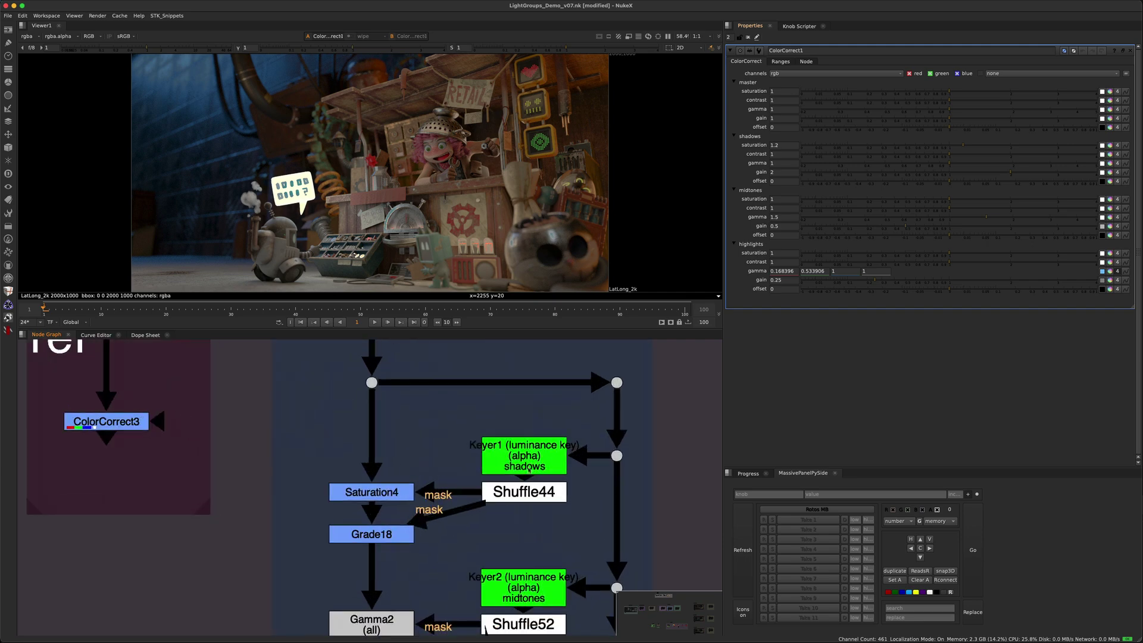
pyautogui.doubleClick(534, 470)
pyautogui.press('1')
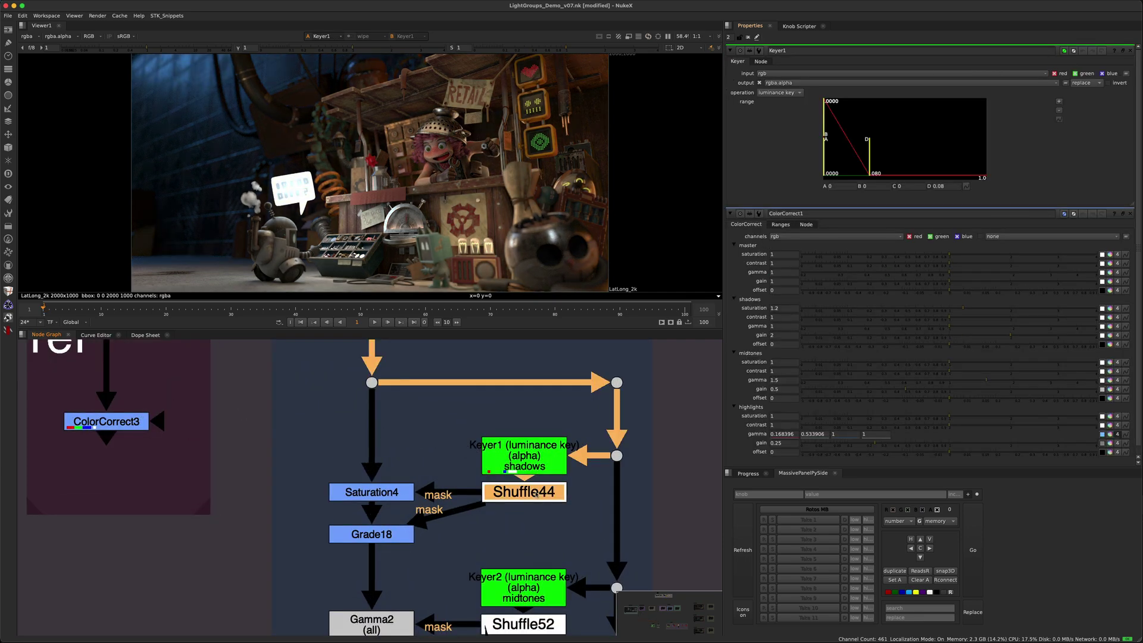
pyautogui.doubleClick(385, 493)
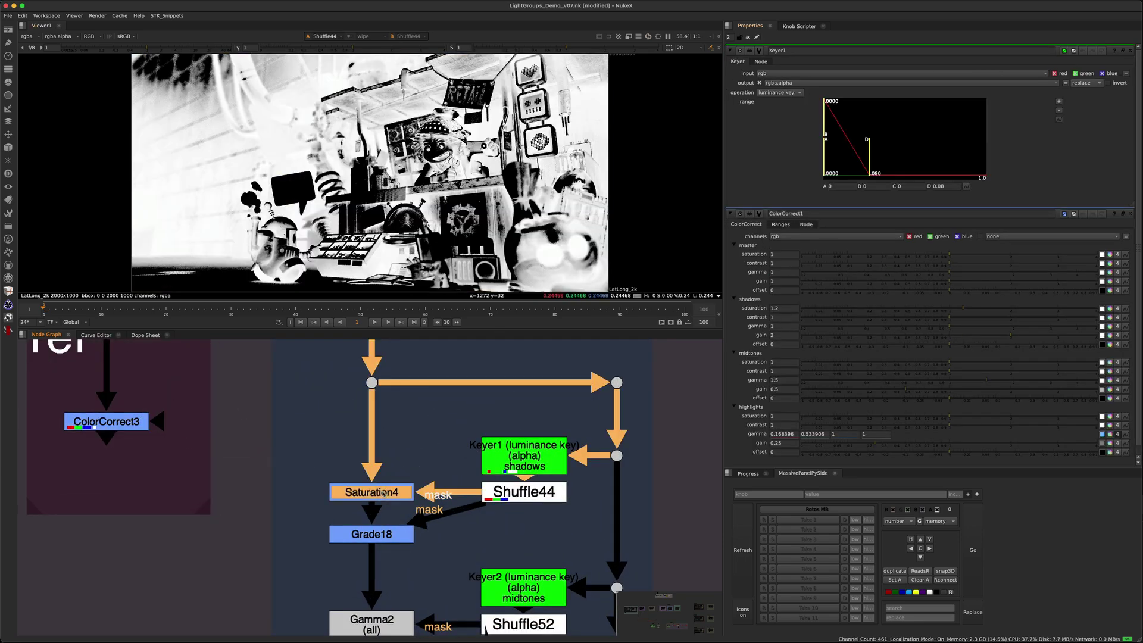
pyautogui.press('1')
pyautogui.click(390, 533)
pyautogui.press('1')
pyautogui.scroll(-4, 454, 481)
# - Open the midtones Keyer2, and view its Shuffle52 mask and the Grade19 result
pyautogui.doubleClick(507, 490)
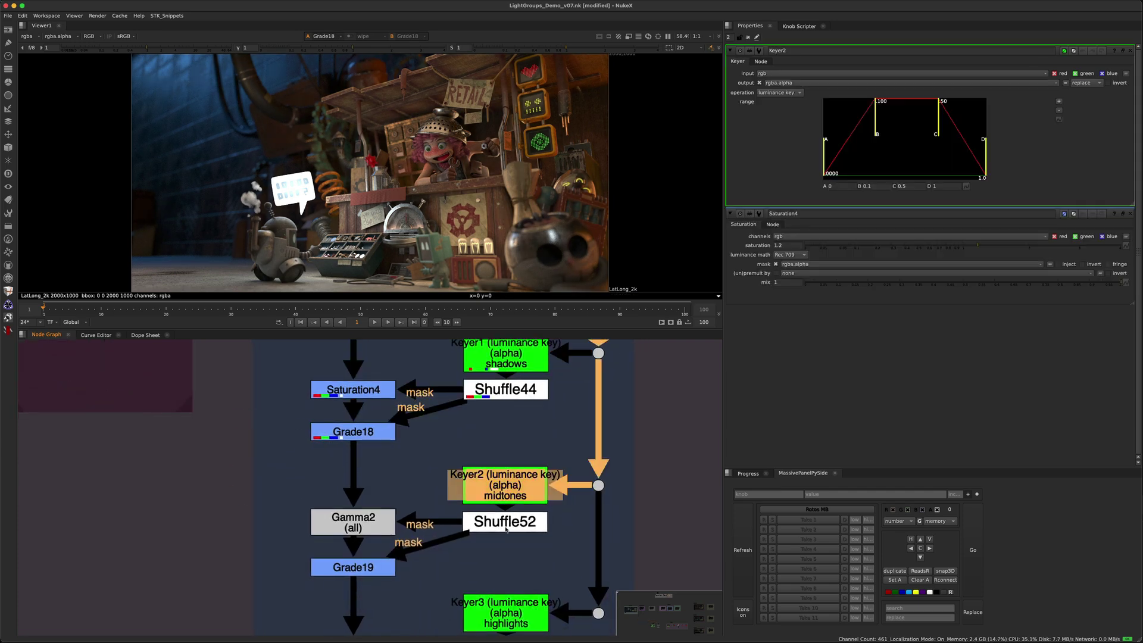
pyautogui.click(503, 521)
pyautogui.press('1')
pyautogui.click(353, 566)
pyautogui.press('1')
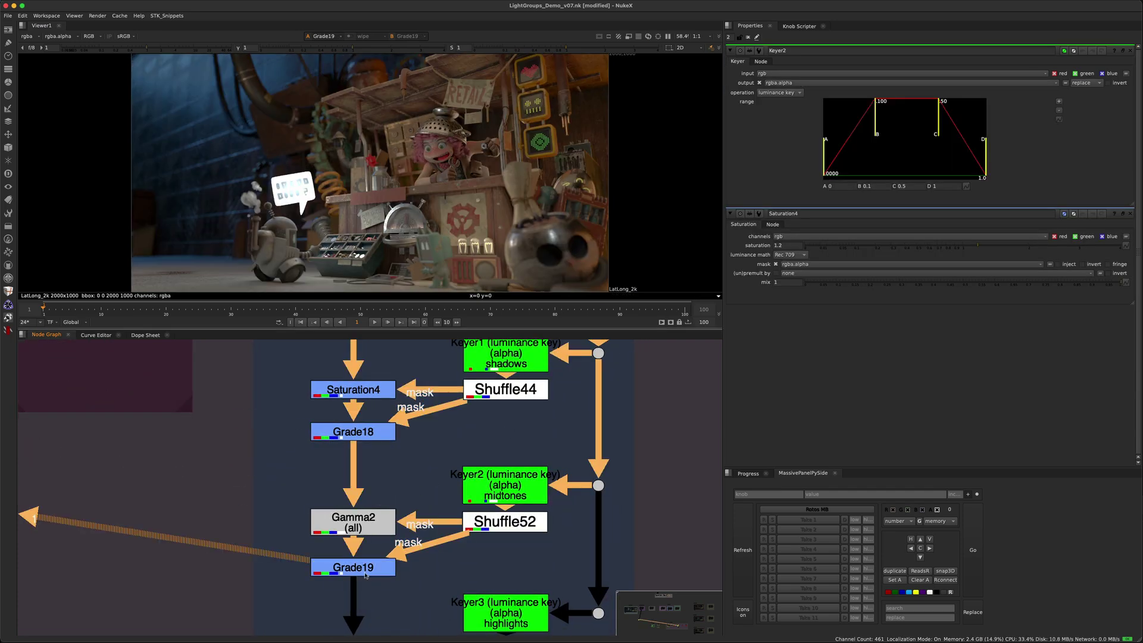
# - View the highlights mask at Shuffle53 and the Grade20 result at the end of the ColorCorrect group
pyautogui.scroll(-4, 466, 488)
pyautogui.click(528, 510)
pyautogui.press('1')
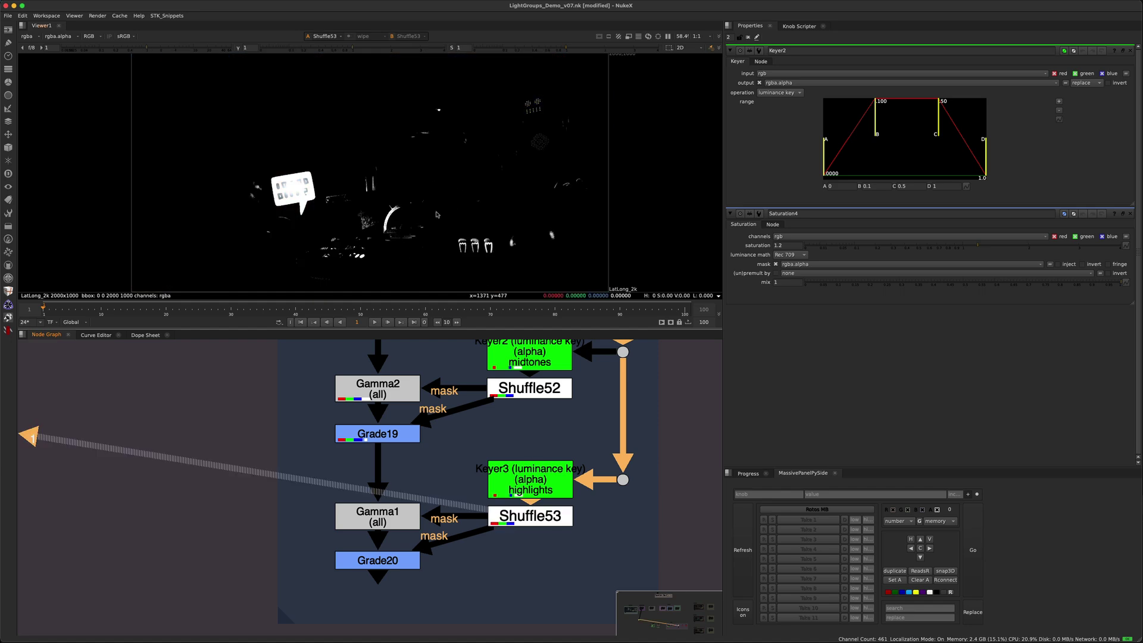
pyautogui.moveTo(292, 604); pyautogui.dragTo(494, 527)
pyautogui.press('1')
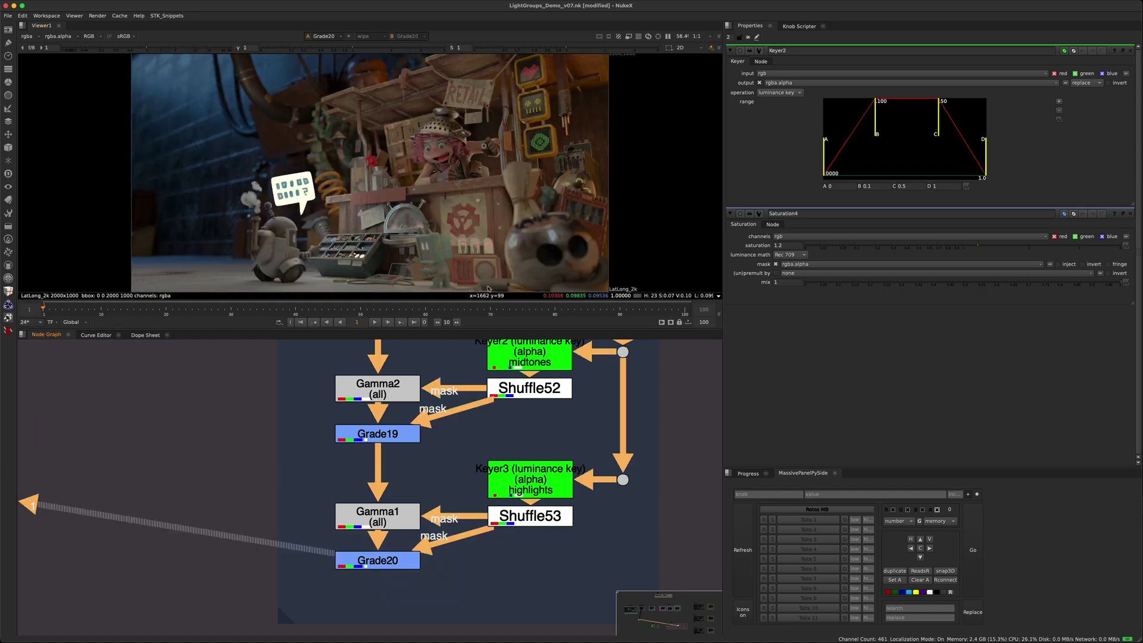
# - Open and view ColorCorrect3 in the ref group, and examine its range curves
pyautogui.scroll(-3, 395, 515)
pyautogui.click(314, 397)
pyautogui.press('1')
pyautogui.click(314, 397)
pyautogui.moveTo(393, 536); pyautogui.dragTo(453, 557)
pyautogui.press('Return')
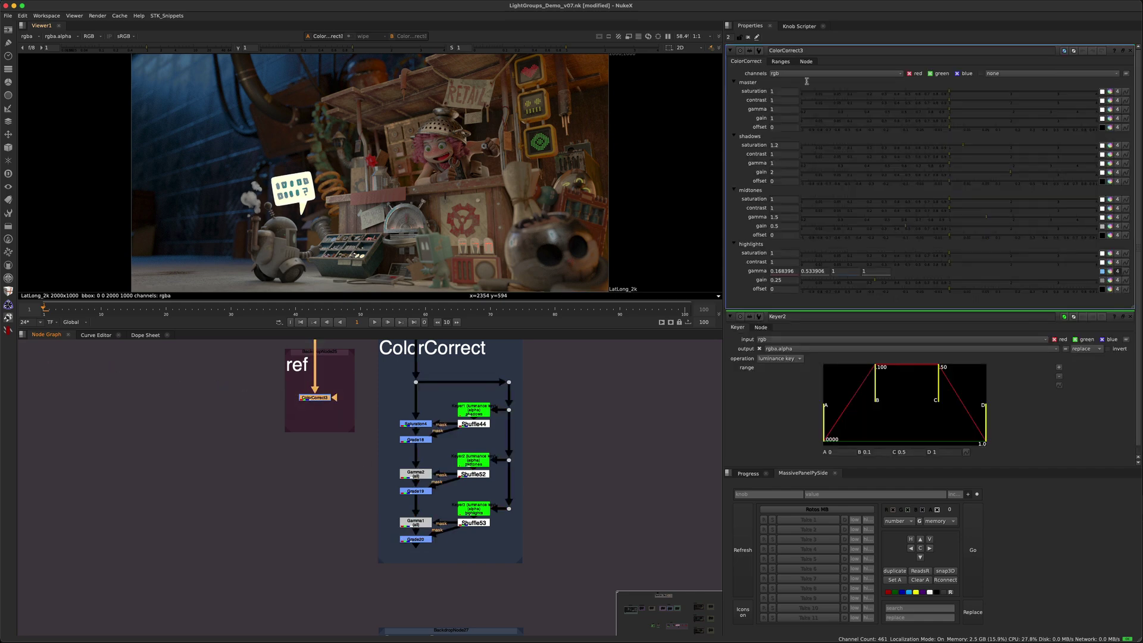
pyautogui.click(780, 61)
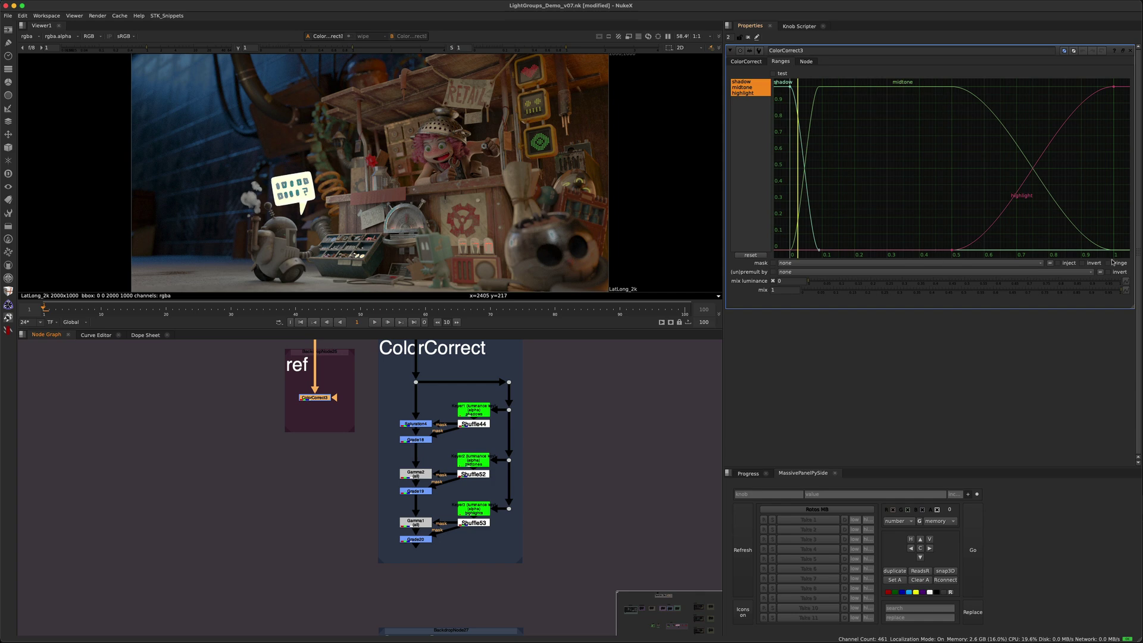
# - Review the shadows Keyer1's luminance range and its Shuffle44 mask in the ColorCorrect group
pyautogui.scroll(3, 490, 397)
pyautogui.doubleClick(485, 407)
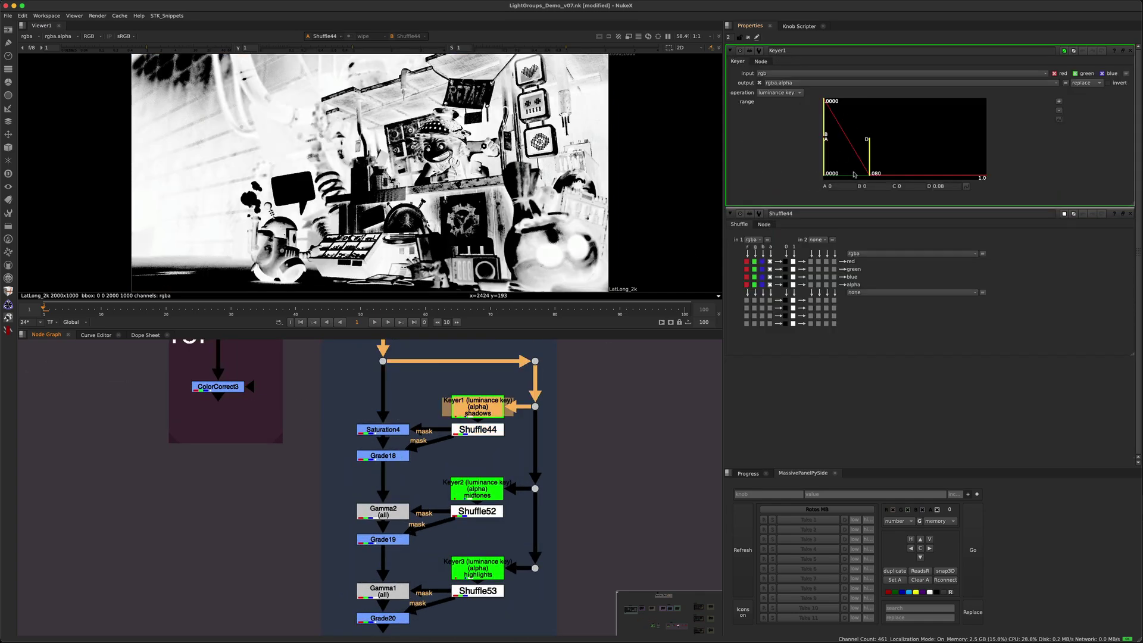
pyautogui.scroll(-5, 323, 454)
pyautogui.press('1')
pyautogui.click(316, 527)
pyautogui.press('1')
# - View the ungraded image at the dot in the ColorCorrect group, followed by the Shuffle44, Shuffle52 and Shuffle53 masks
pyautogui.scroll(3, 470, 423)
pyautogui.moveTo(279, 414); pyautogui.dragTo(313, 406, button='middle')
pyautogui.moveTo(294, 384); pyautogui.dragTo(338, 418)
pyautogui.press('1')
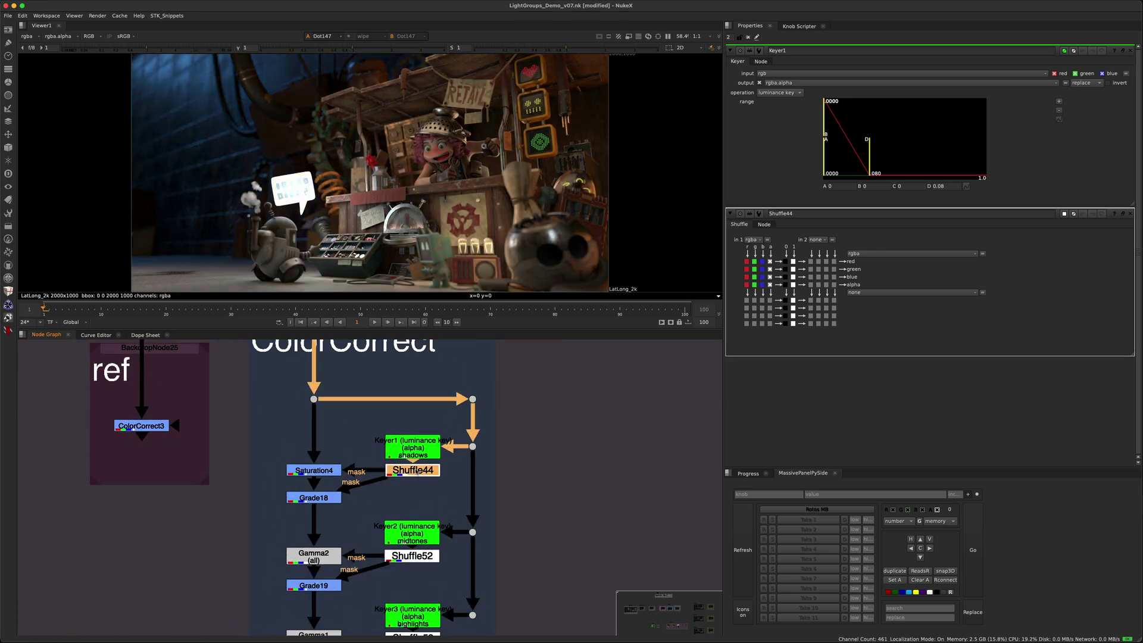
pyautogui.press('1')
pyautogui.scroll(-2, 437, 504)
pyautogui.click(411, 494)
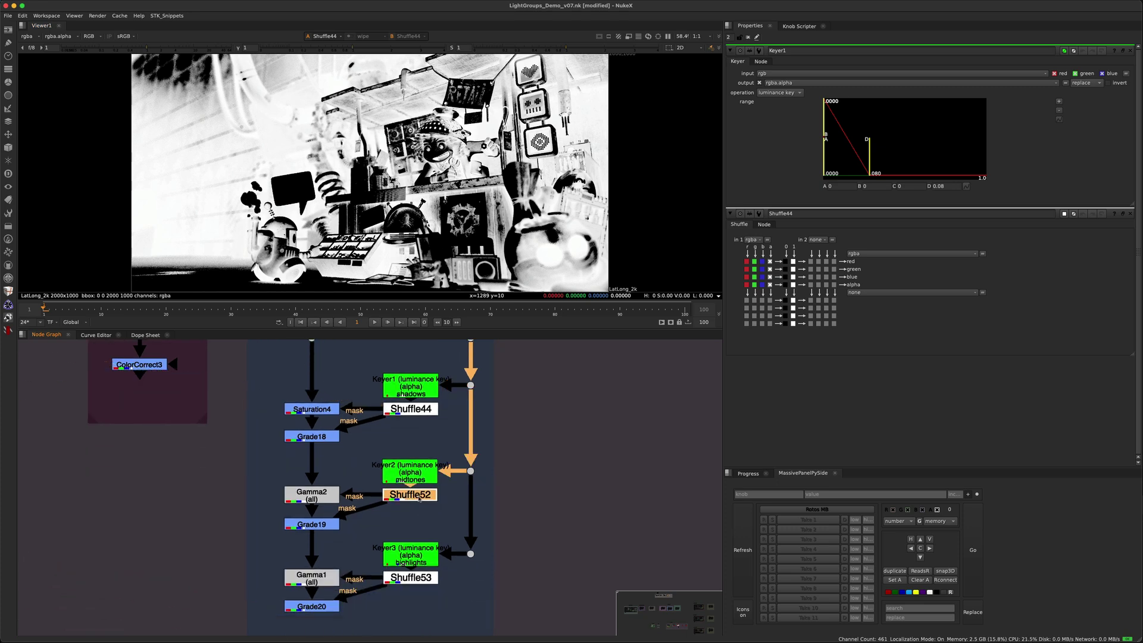
pyautogui.press('1')
pyautogui.click(418, 578)
pyautogui.press('1')
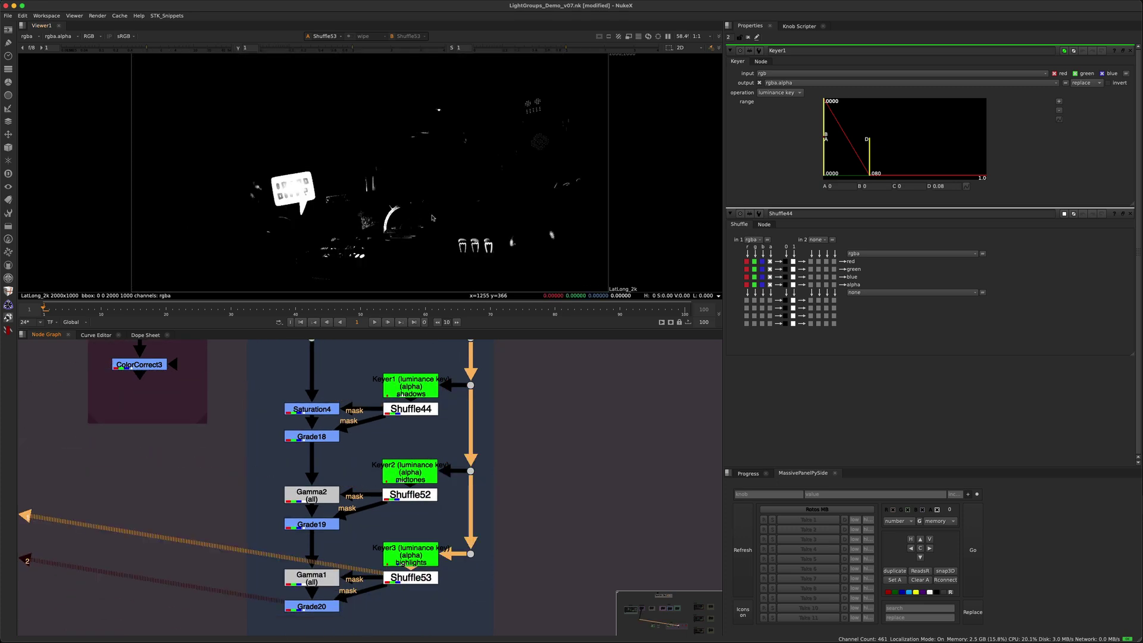
# - Step through the shadows, midtones and highlights masks again and view the Grade20 result
pyautogui.scroll(-3, 393, 500)
pyautogui.click(348, 412)
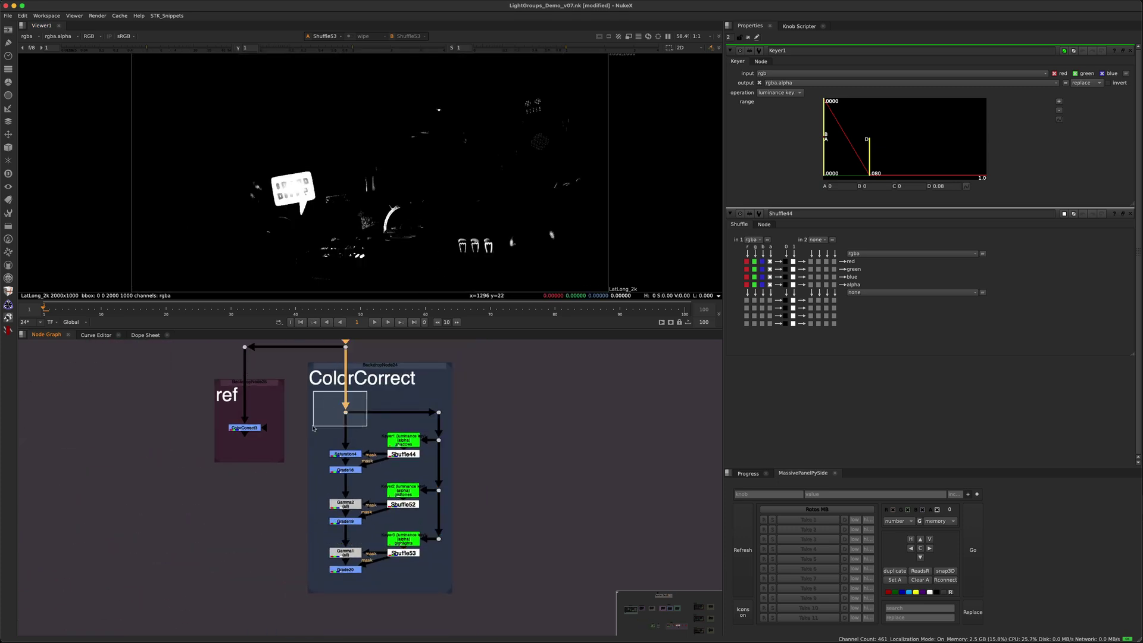
pyautogui.scroll(3, 392, 454)
pyautogui.click(400, 454)
pyautogui.press('1')
pyautogui.click(407, 505)
pyautogui.press('1')
pyautogui.click(415, 605)
pyautogui.press('1')
pyautogui.moveTo(405, 619); pyautogui.dragTo(416, 545, button='middle')
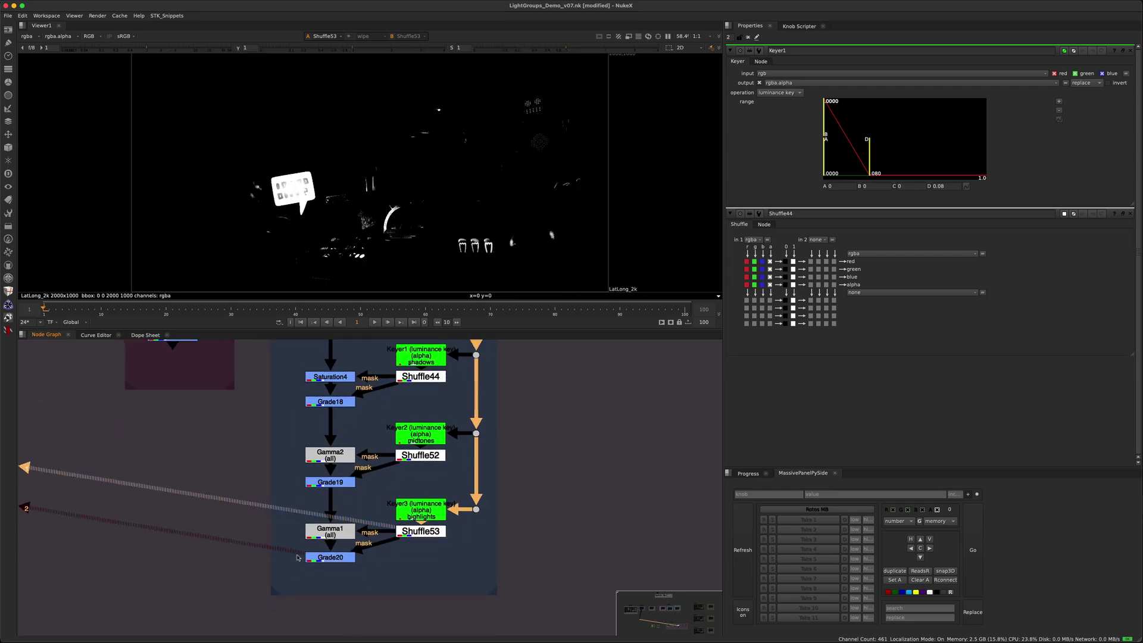
pyautogui.click(343, 559)
pyautogui.press('1')
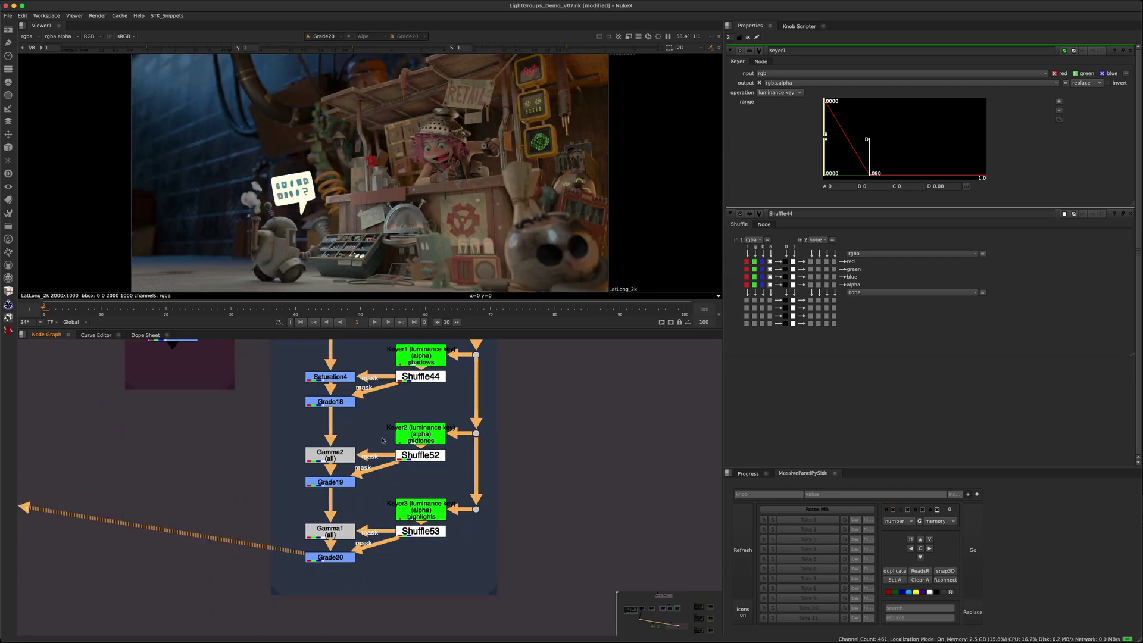
# - Open the shadows Keyer6 in the ColorCorrect Reversed group and view its Shuffle56 mask
pyautogui.scroll(-4, 389, 441)
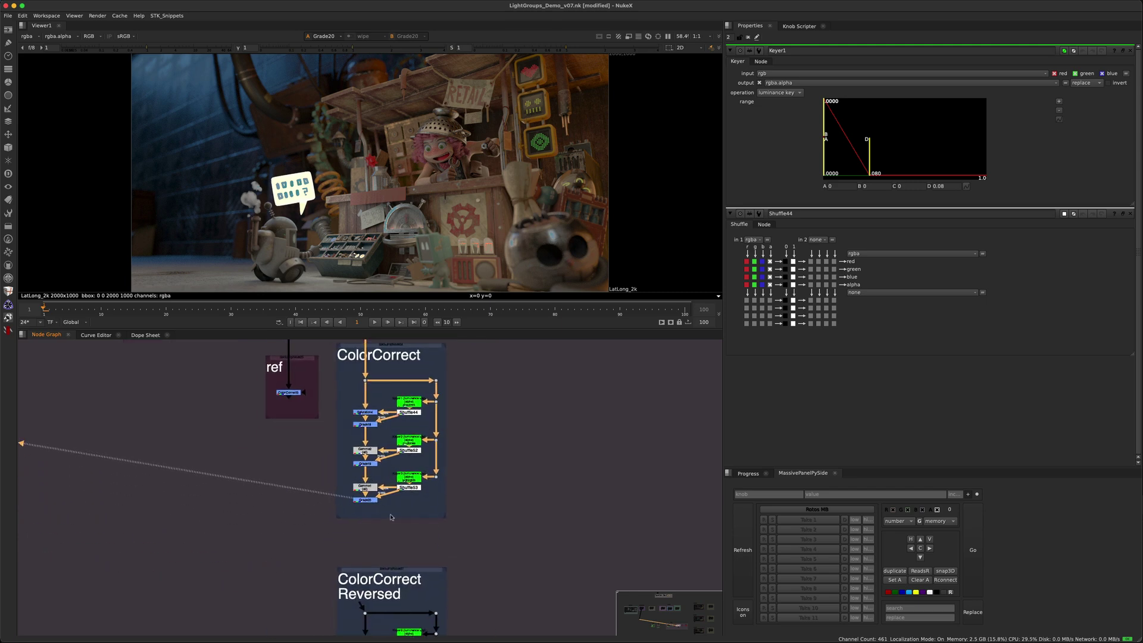
pyautogui.moveTo(390, 510); pyautogui.dragTo(381, 471, button='middle')
pyautogui.scroll(3, 387, 506)
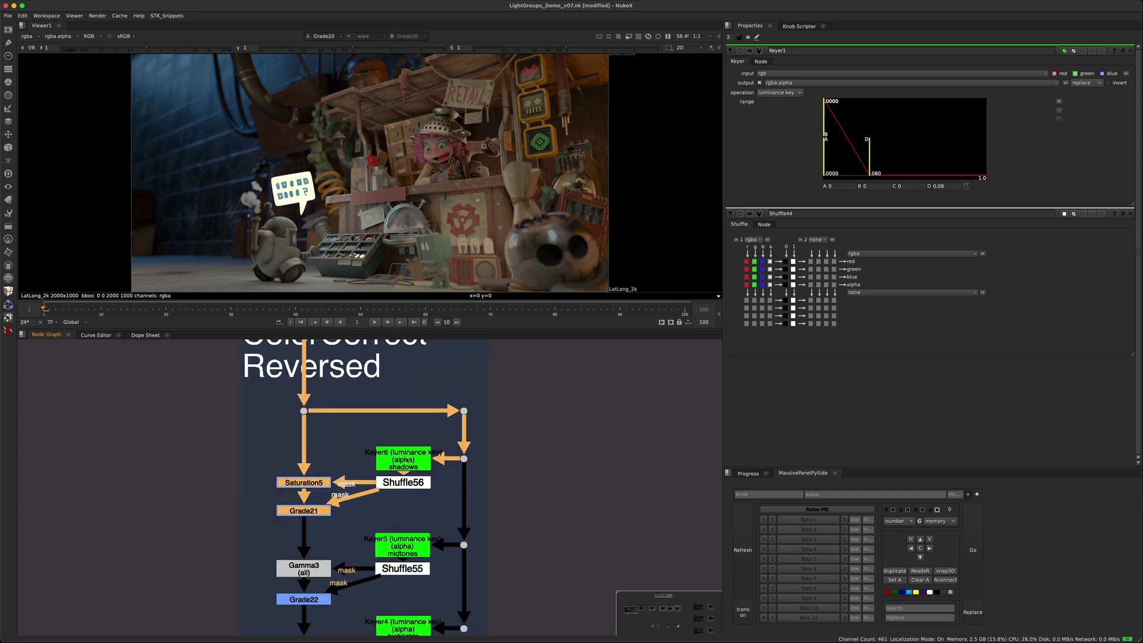
pyautogui.doubleClick(404, 460)
pyautogui.click(412, 483)
pyautogui.press('1')
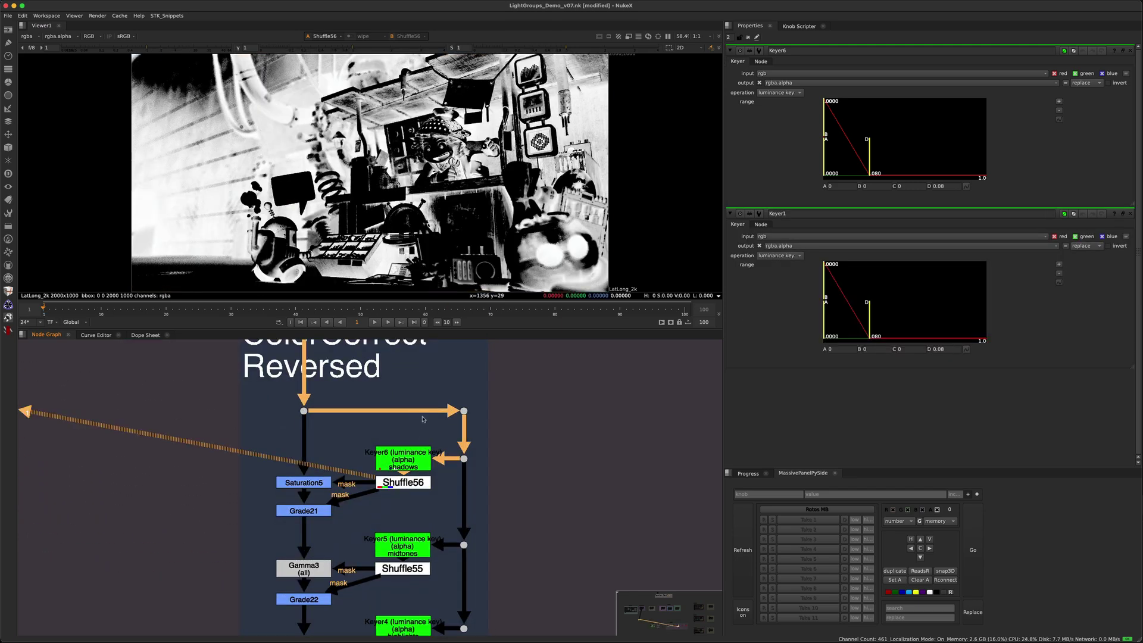
# - Compare the original shadows mask at Shuffle44 with the reversed group's mask at Shuffle56
pyautogui.scroll(-5, 434, 405)
pyautogui.moveTo(434, 406); pyautogui.dragTo(413, 510, button='middle')
pyautogui.moveTo(410, 368); pyautogui.dragTo(419, 433, button='middle')
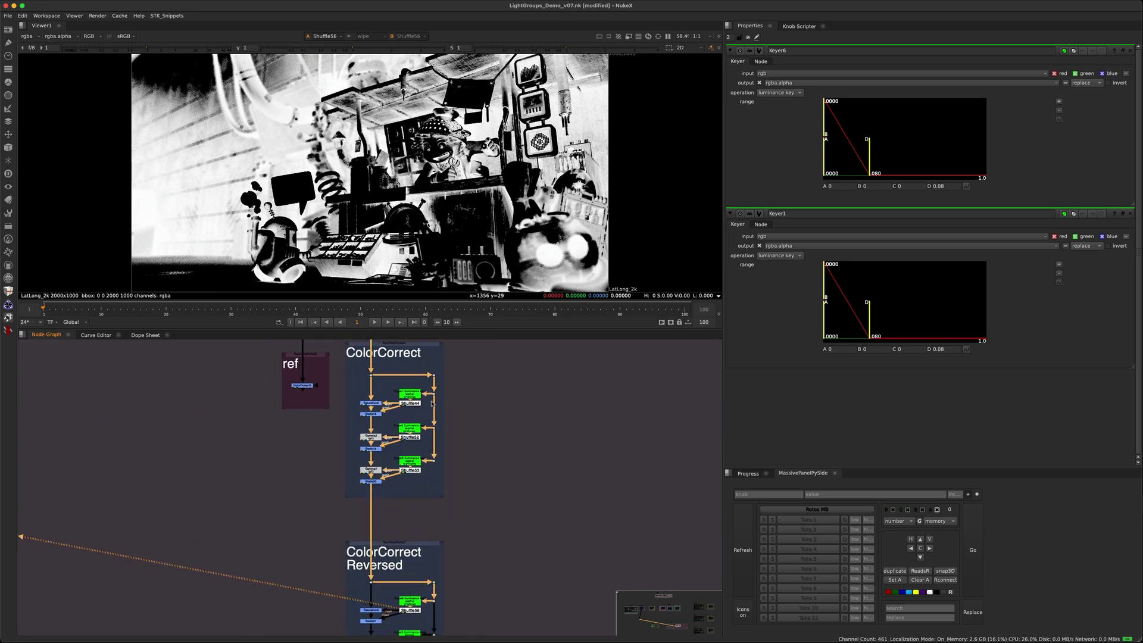
pyautogui.click(411, 405)
pyautogui.press('1')
pyautogui.scroll(3, 424, 424)
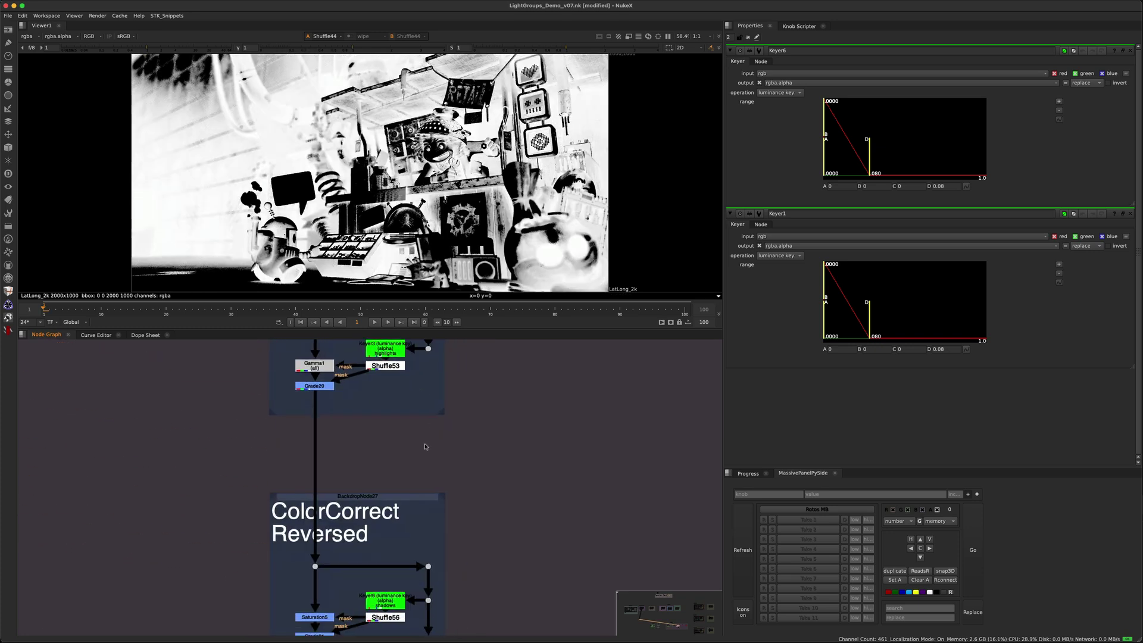
pyautogui.scroll(-2, 406, 529)
pyautogui.click(400, 567)
pyautogui.press('1')
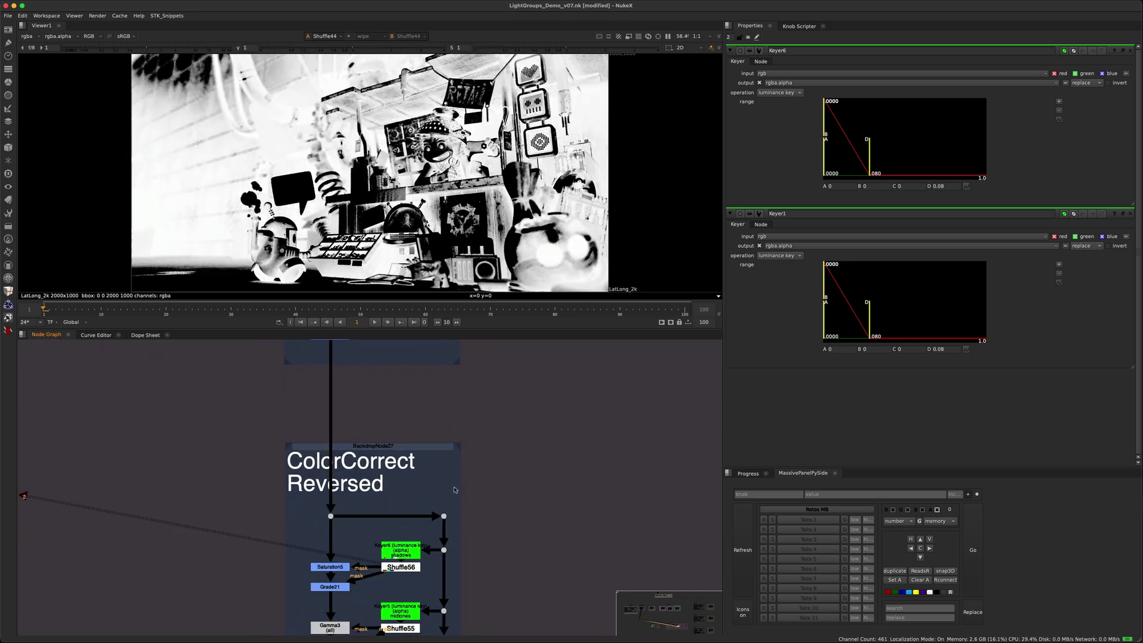
# - View the Grade20 result feeding the ColorCorrect Reversed group, and return to the Shuffle56 shadows mask
pyautogui.scroll(3, 382, 437)
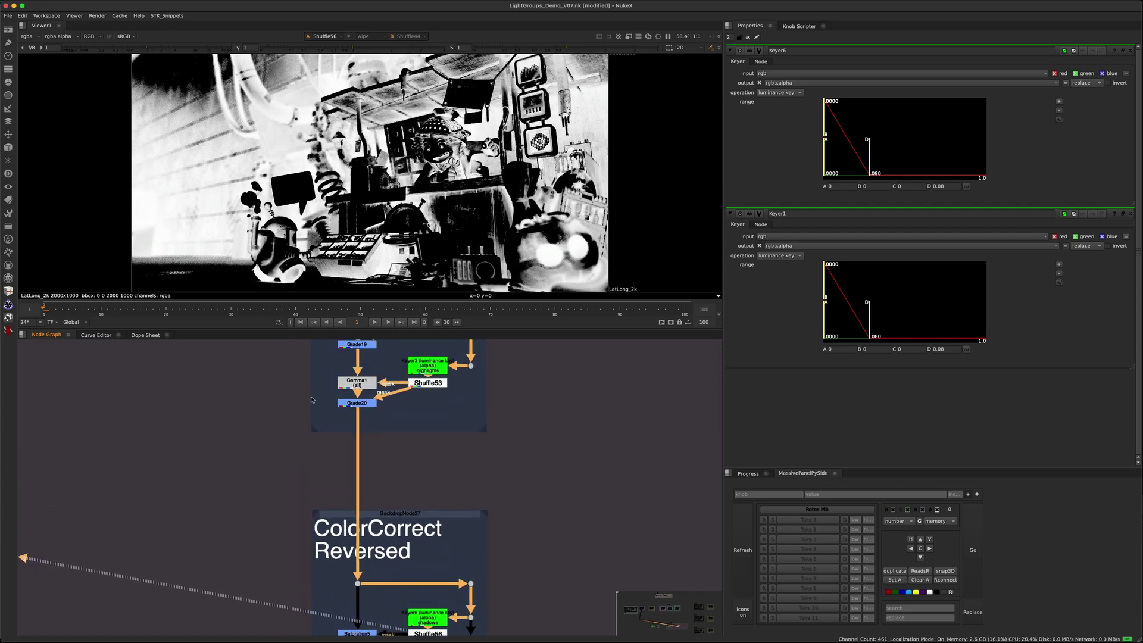
pyautogui.click(356, 403)
pyautogui.press('1')
pyautogui.scroll(-4, 393, 506)
pyautogui.click(407, 538)
pyautogui.press('1')
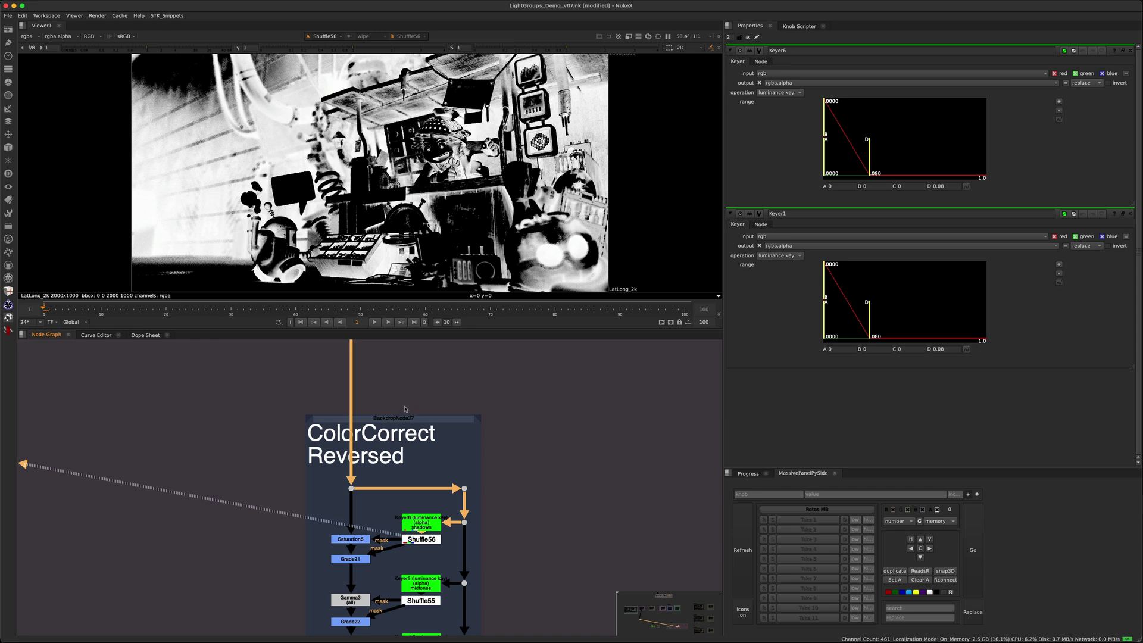
# - Compare the reversed group's midtones mask at Shuffle55 with the original group's midtones mask at Shuffle52
pyautogui.scroll(-3, 418, 470)
pyautogui.click(423, 526)
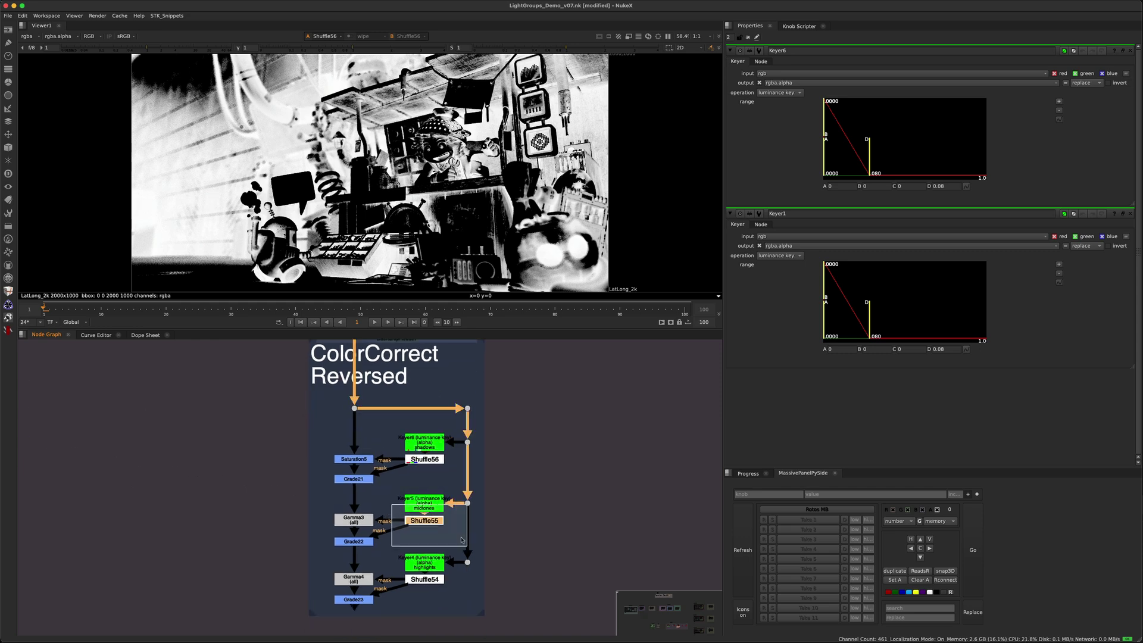
pyautogui.press('1')
pyautogui.scroll(-3, 497, 459)
pyautogui.scroll(5, 498, 458)
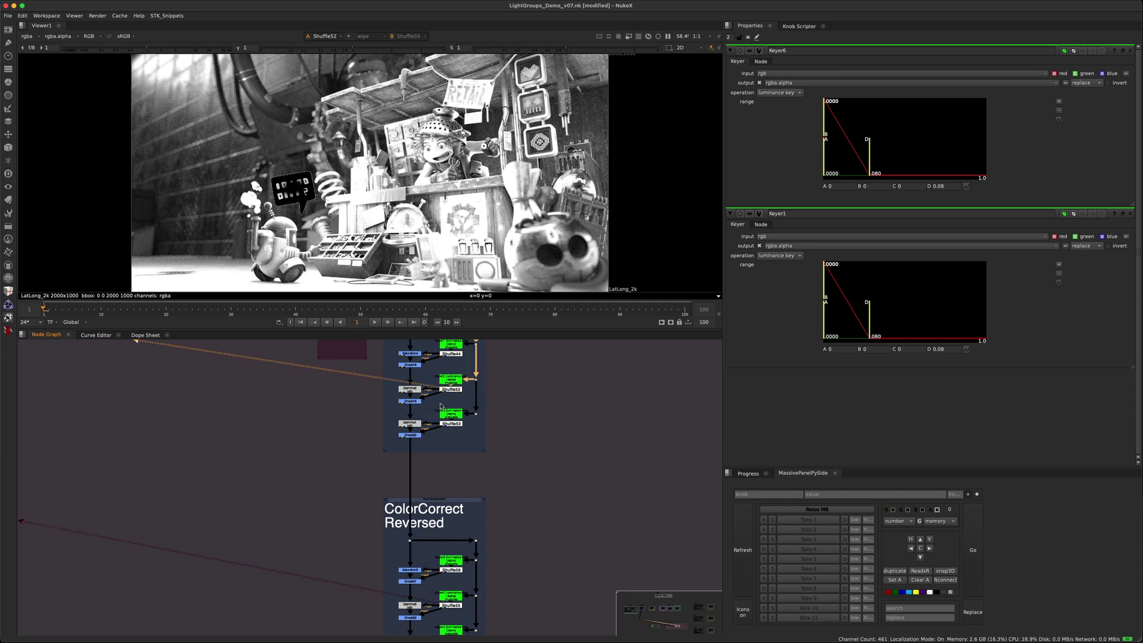
pyautogui.press('2')
pyautogui.press('1')
pyautogui.press('2')
pyautogui.press('1')
pyautogui.press('2')
pyautogui.moveTo(472, 501); pyautogui.dragTo(468, 409, button='middle')
# - Compare the reversed group's highlights mask at Shuffle54 with the original group's highlights mask at Shuffle53
pyautogui.click(447, 547)
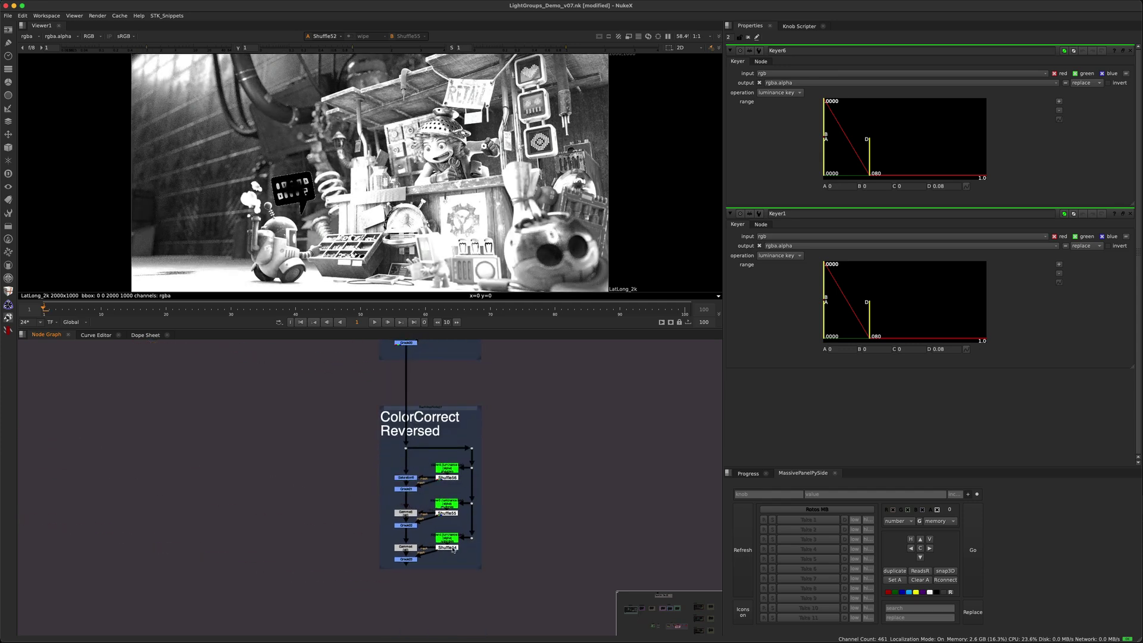
pyautogui.press('1')
pyautogui.scroll(5, 466, 414)
pyautogui.click(451, 463)
pyautogui.press('1')
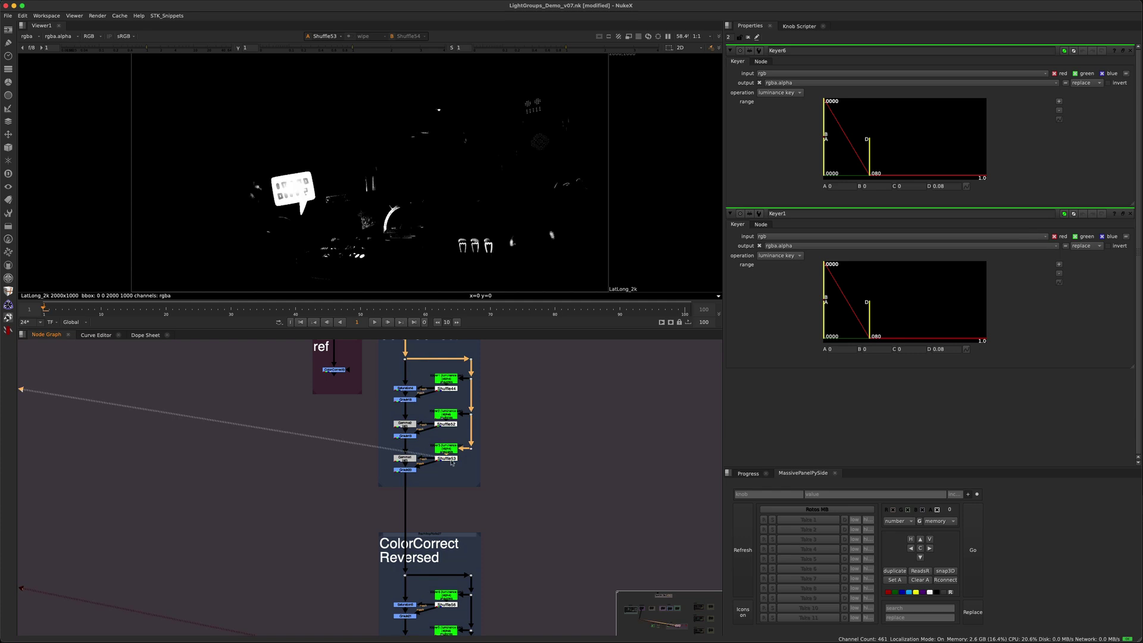
pyautogui.scroll(-5, 444, 494)
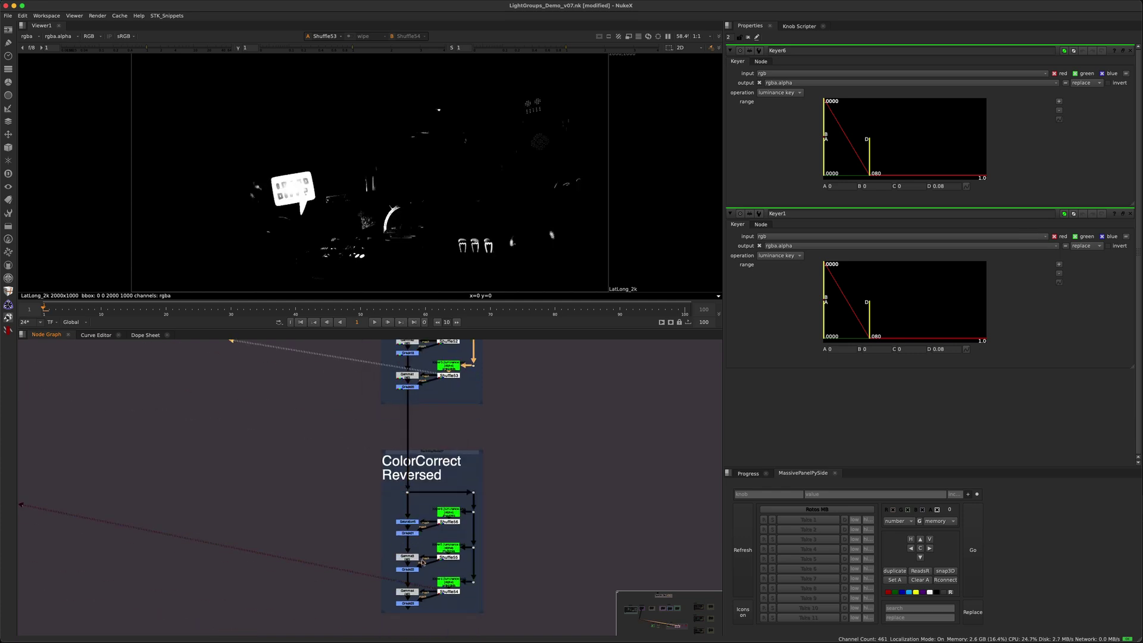
# - View the reversed group's final result at Grade23 and compare it with the group's input at Dot159
pyautogui.keyDown('ctrl'); pyautogui.scroll(3, 436, 523); pyautogui.keyUp('ctrl')
pyautogui.scroll(-3, 436, 523)
pyautogui.click(393, 562)
pyautogui.press('1')
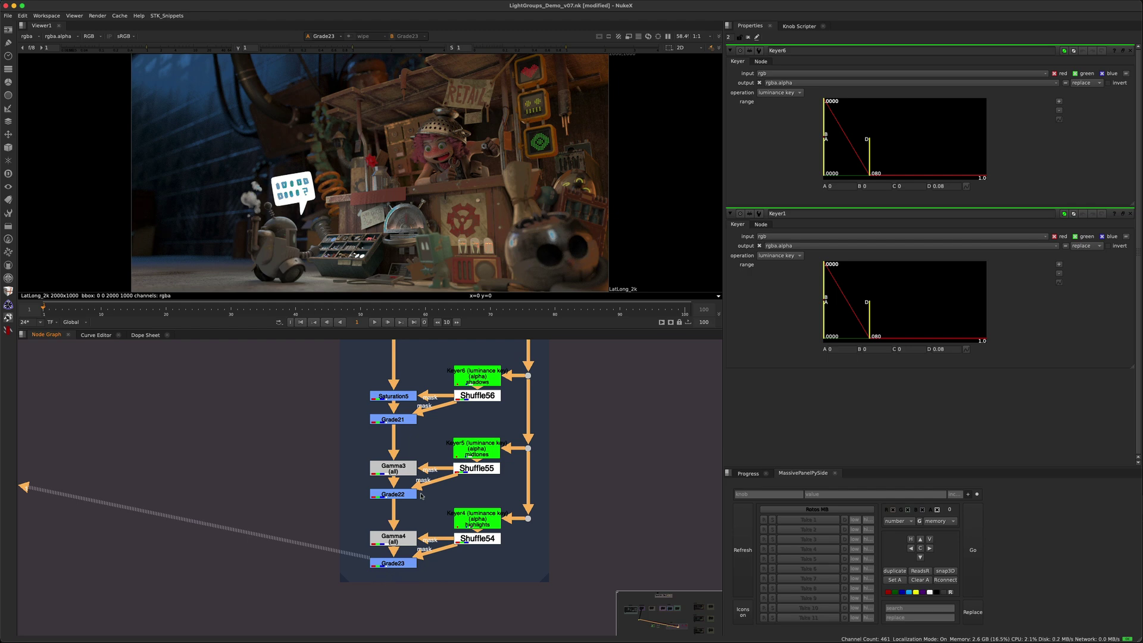
pyautogui.scroll(-5, 421, 495)
pyautogui.press('2')
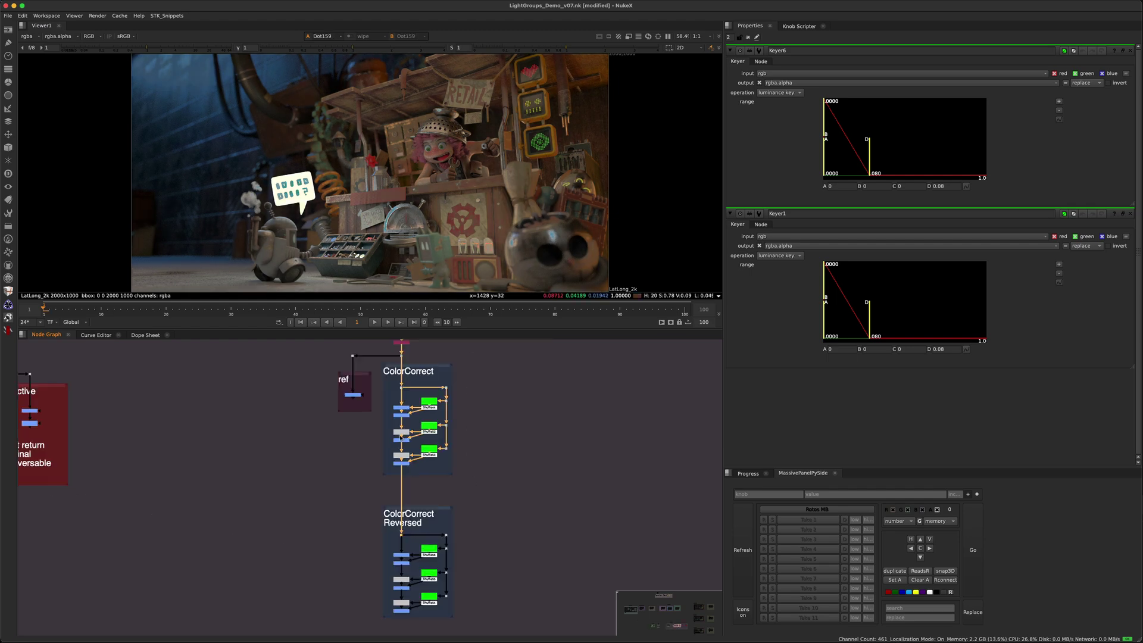
# - Feed the reversed group's keyers from the original ColorCorrect group's keyer branch at Dot158, and view that dot
pyautogui.scroll(4, 426, 531)
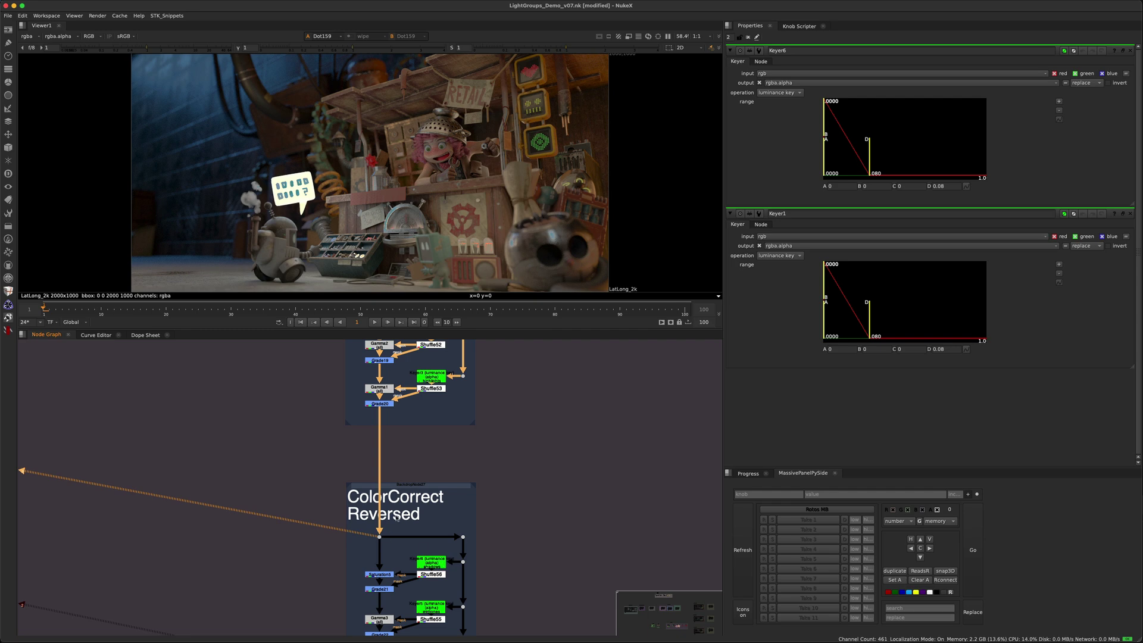
pyautogui.scroll(-3, 430, 533)
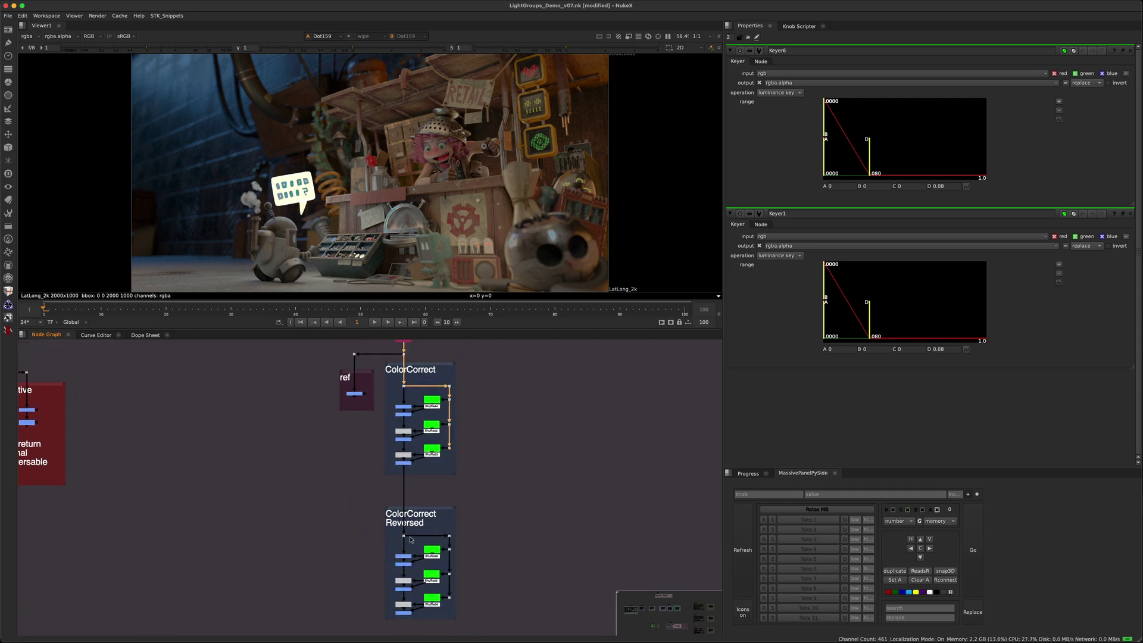
pyautogui.click(447, 450)
pyautogui.press('1')
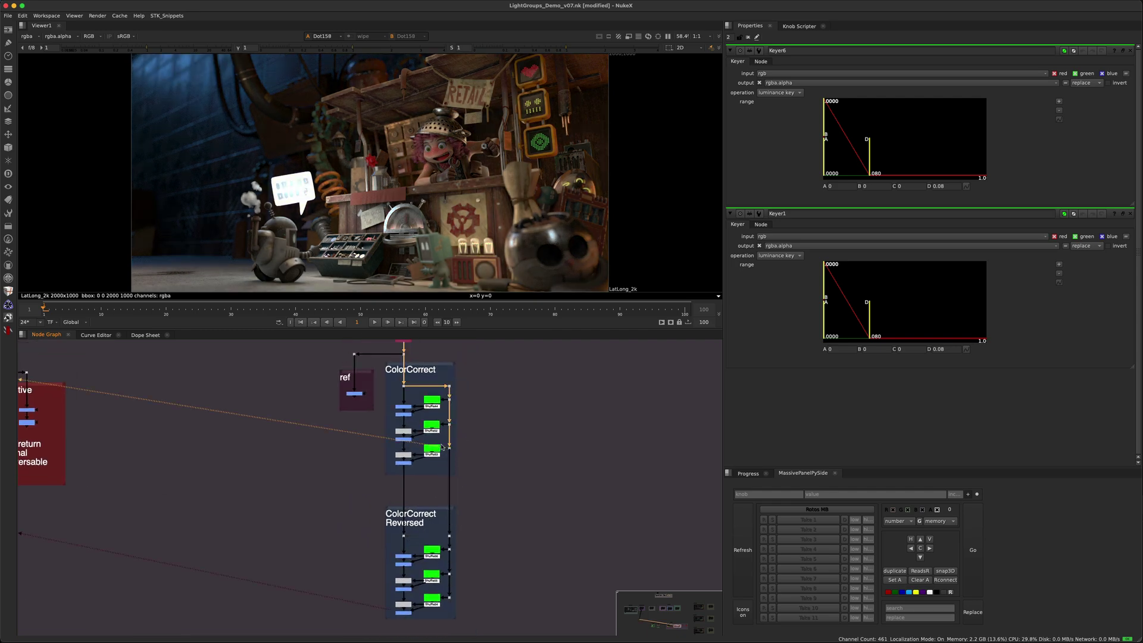
# - Compare the shadows masks at Shuffle44 and Shuffle56 with both keyers fed from the same ungraded source
pyautogui.moveTo(418, 418); pyautogui.dragTo(447, 401)
pyautogui.scroll(4, 464, 515)
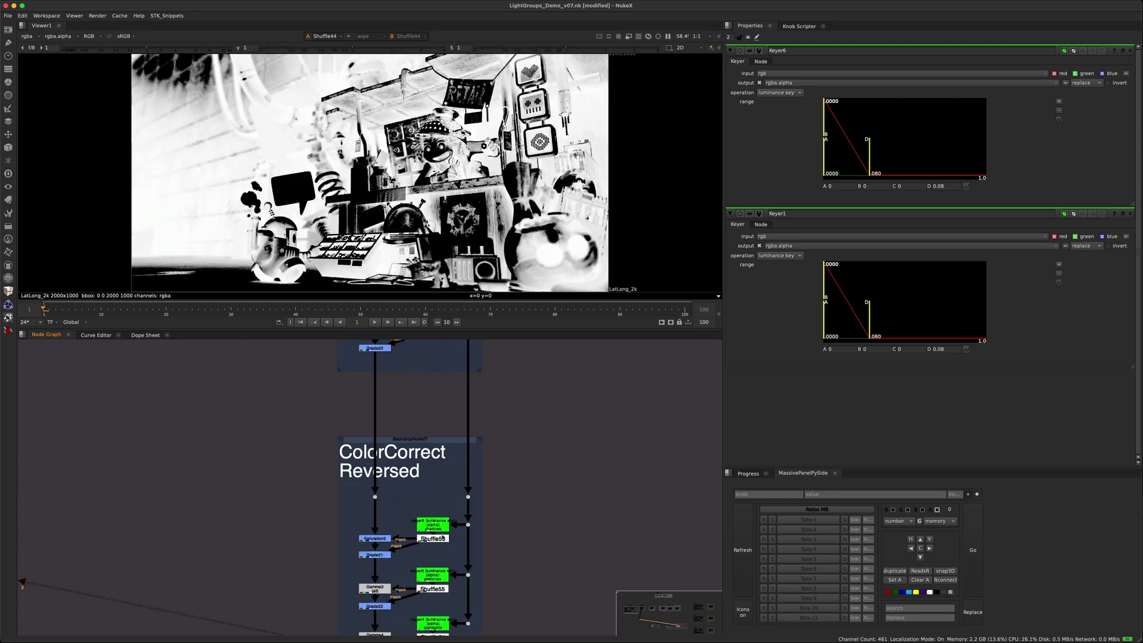
pyautogui.moveTo(453, 538); pyautogui.dragTo(478, 440, button='middle')
pyautogui.press('1')
pyautogui.press('1')
pyautogui.scroll(-3, 443, 577)
pyautogui.moveTo(443, 357); pyautogui.dragTo(417, 340, button='middle')
# - Compare the ungraded source at Dot171 with the reversed group's Grade23 result
pyautogui.click(428, 383)
pyautogui.press('1')
pyautogui.scroll(3, 384, 582)
pyautogui.press('1')
pyautogui.scroll(-3, 461, 443)
# - Reconnect the reversed group's keyer branch to the dot at that group's own input
pyautogui.moveTo(461, 443); pyautogui.dragTo(414, 528)
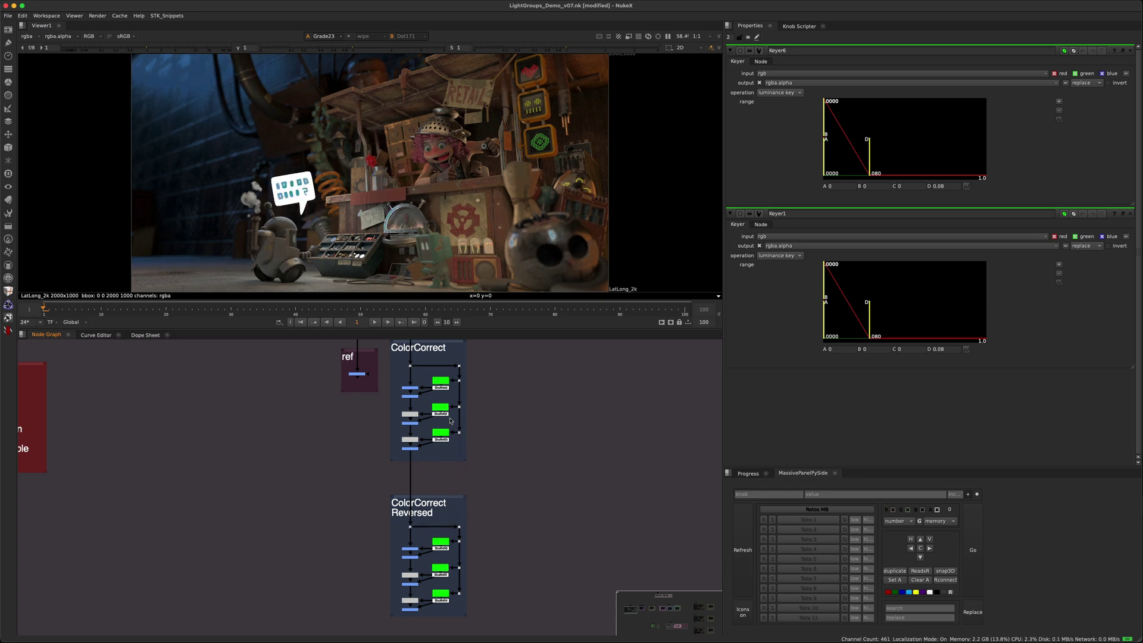
pyautogui.scroll(5, 455, 425)
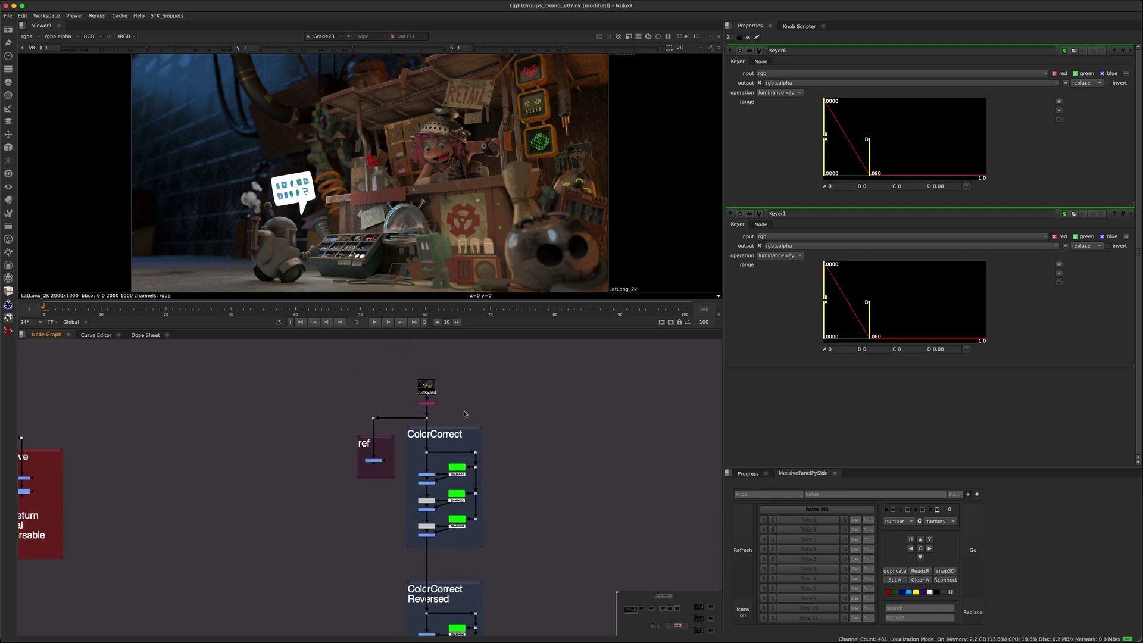
pyautogui.scroll(-5, 446, 434)
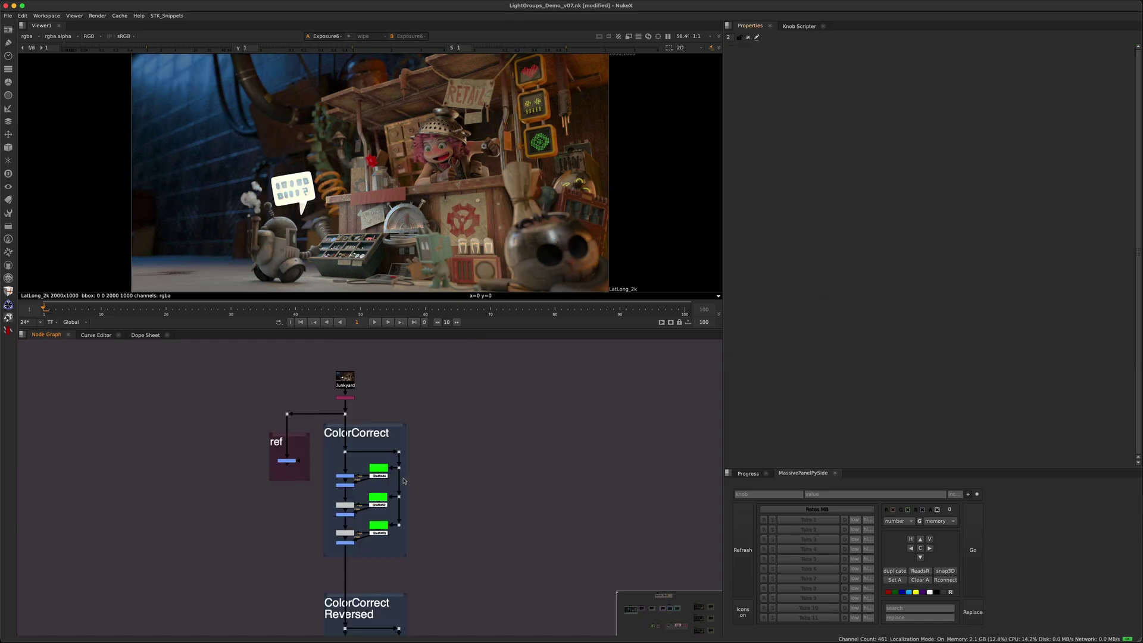
# - Go to the destructive example about changing input luminance and view Exposure7, ColorCorrect4 and Exposure6 in turn
pyautogui.scroll(-3, 447, 457)
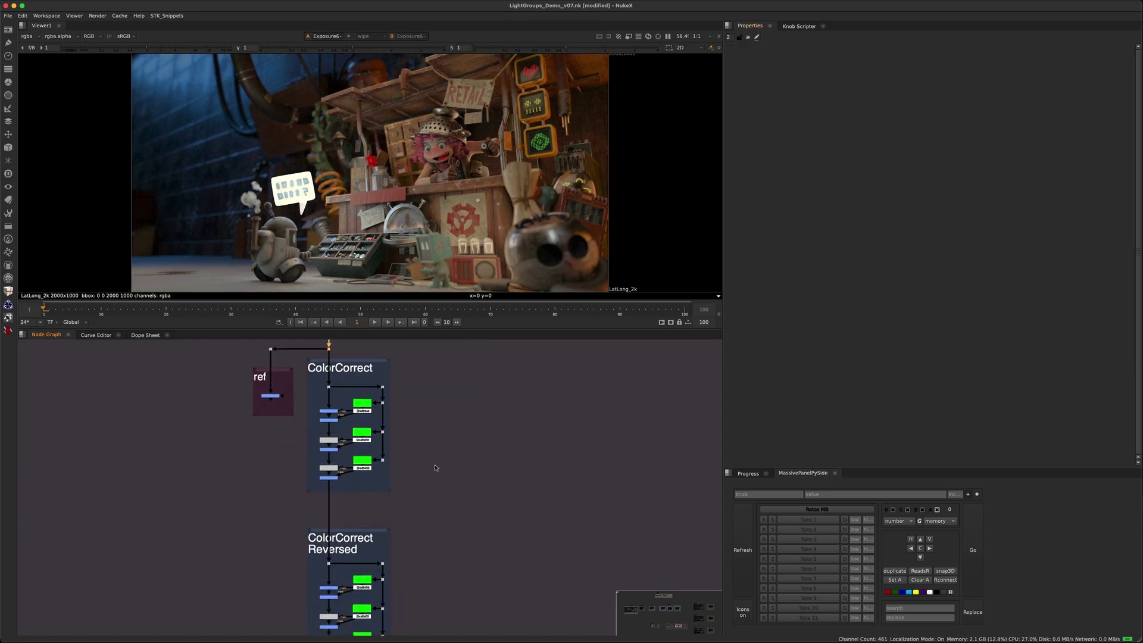
pyautogui.press('j')
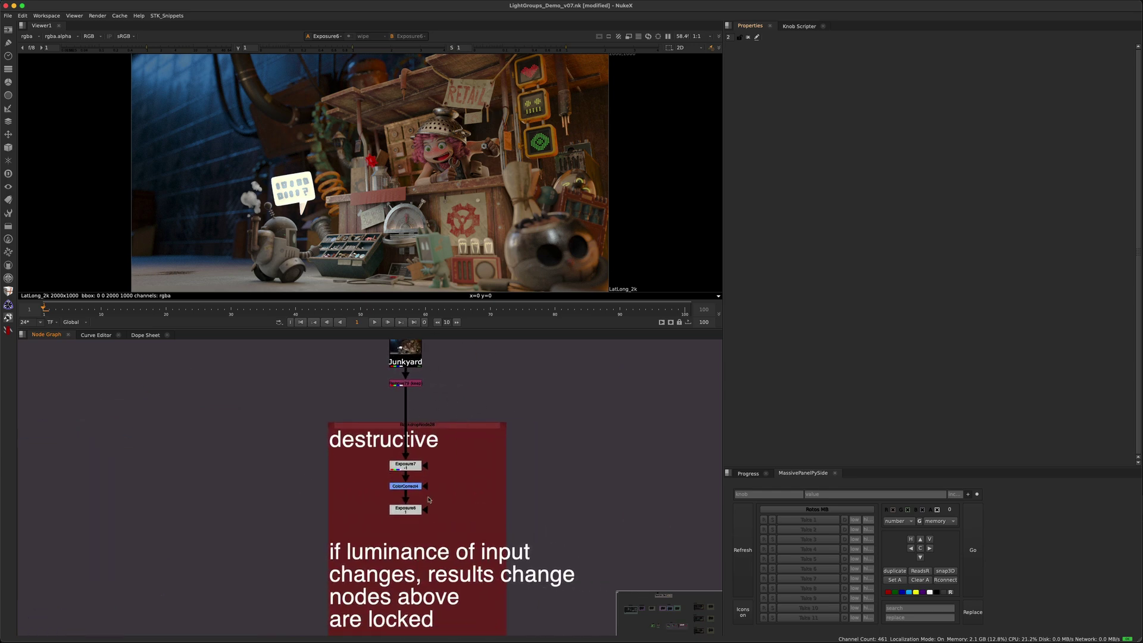
pyautogui.scroll(-2, 428, 512)
pyautogui.moveTo(310, 509); pyautogui.dragTo(598, 583)
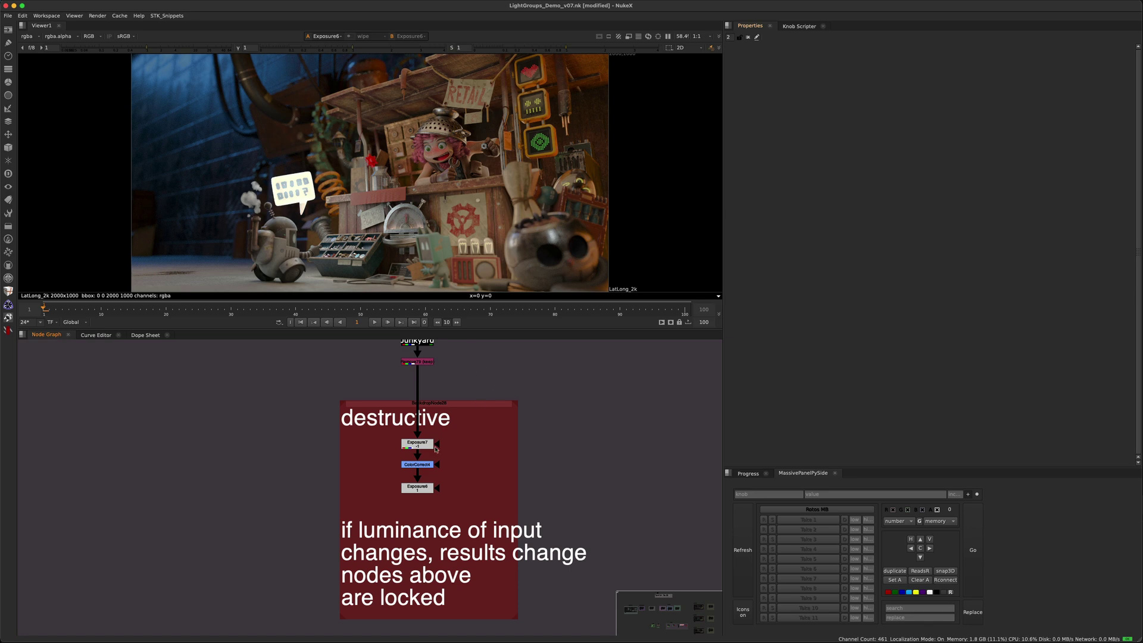
pyautogui.scroll(3, 438, 448)
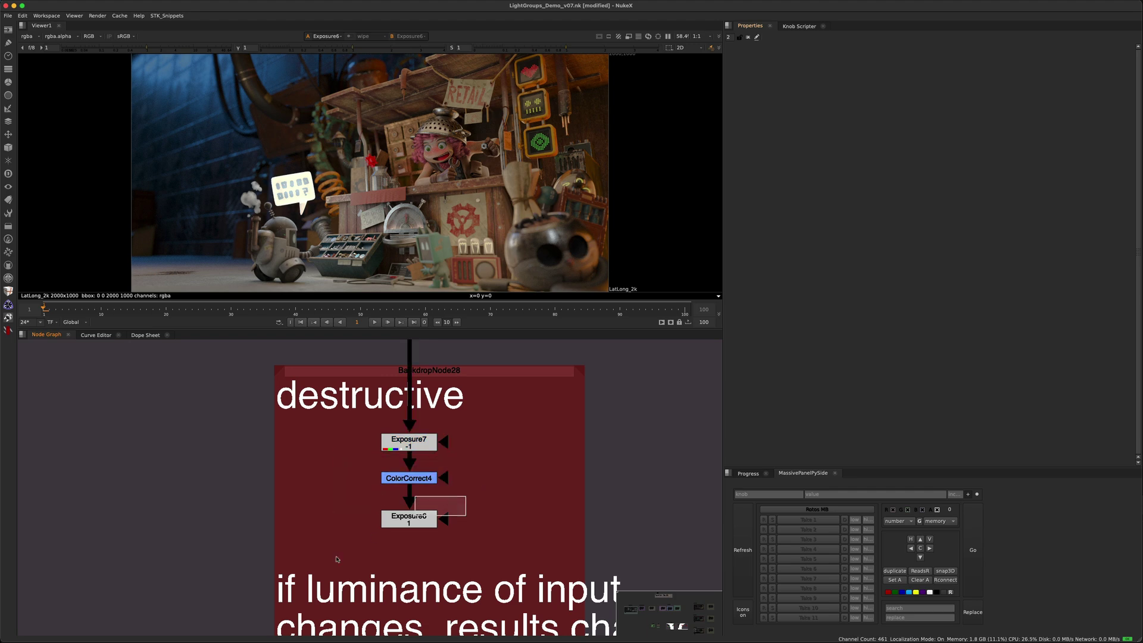
pyautogui.click(424, 442)
pyautogui.press('1')
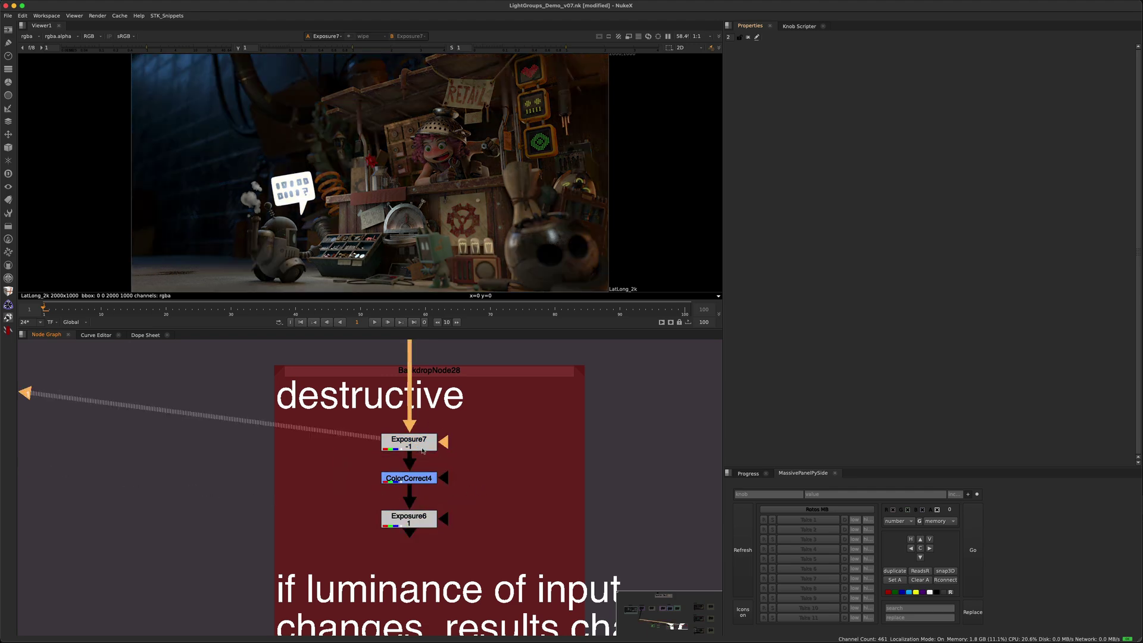
pyautogui.click(430, 477)
pyautogui.press('1')
pyautogui.click(422, 517)
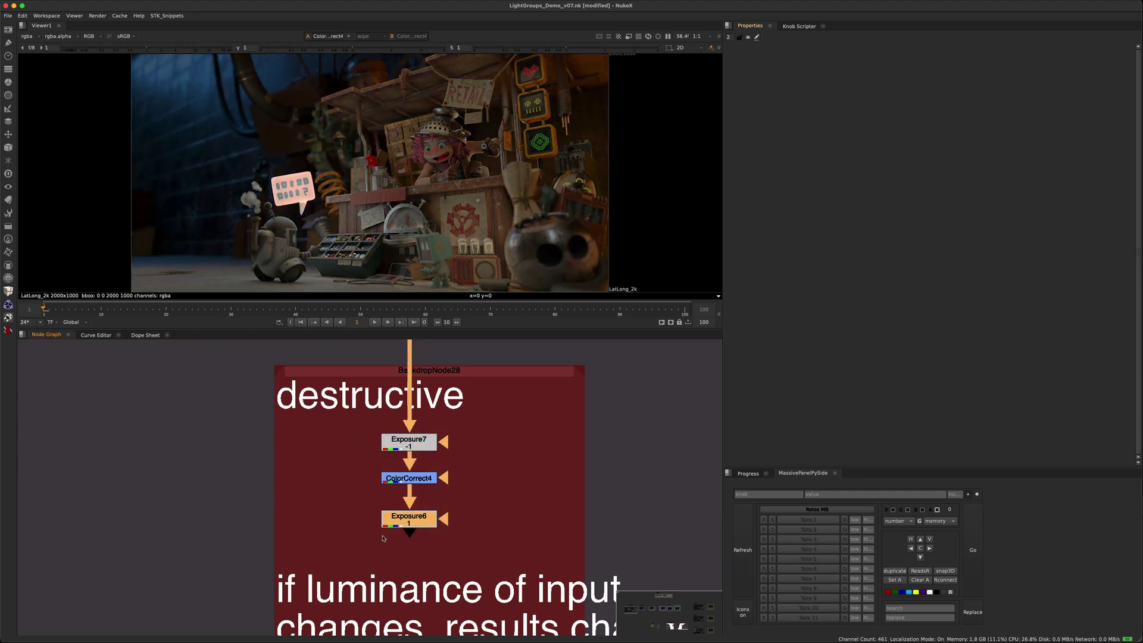
pyautogui.press('1')
# - Disable the Exposure7 and Exposure6 nodes above and below ColorCorrect4
pyautogui.click(493, 419)
pyautogui.moveTo(493, 420); pyautogui.dragTo(342, 468)
pyautogui.keyDown('shift'); pyautogui.moveTo(481, 491); pyautogui.dragTo(406, 524); pyautogui.keyUp('shift')
pyautogui.press('d')
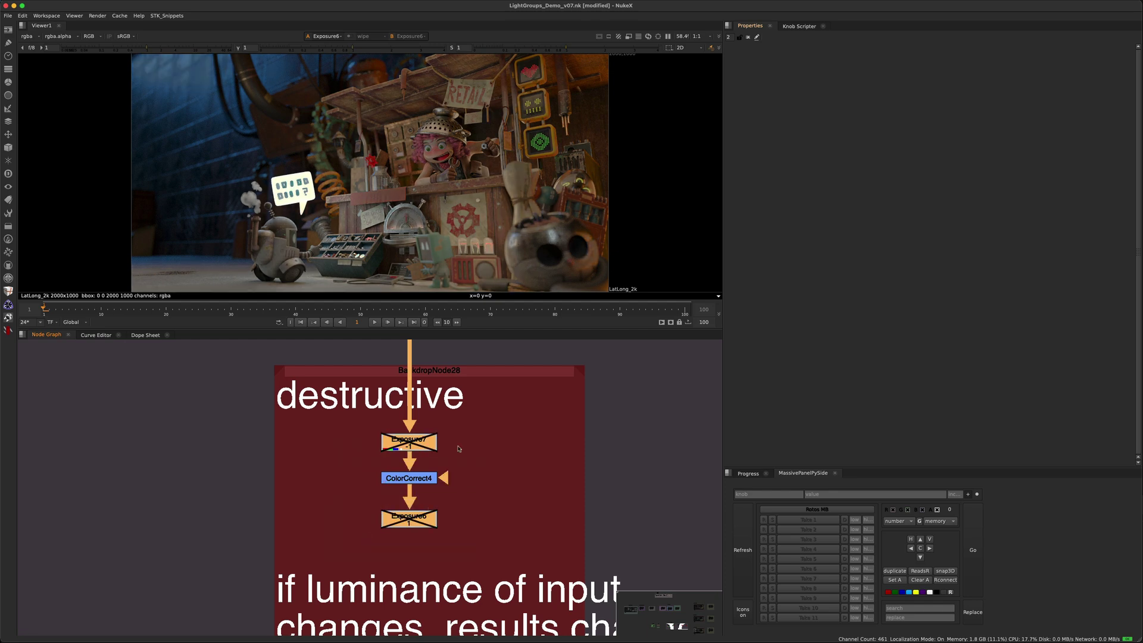
# - Duplicate the two Exposure nodes beside the chain and connect the copied pair to the node below Junkyard
pyautogui.hotkey('ctrl', 'c')
pyautogui.hotkey('ctrl', 'v')
pyautogui.scroll(-4, 509, 453)
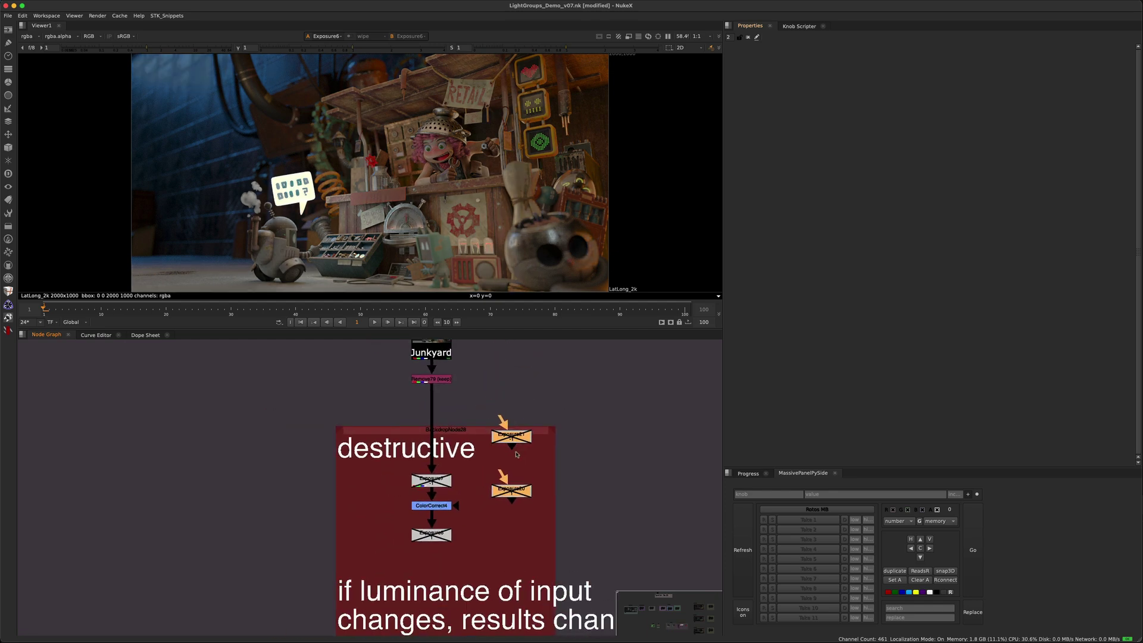
pyautogui.moveTo(505, 503); pyautogui.dragTo(431, 380)
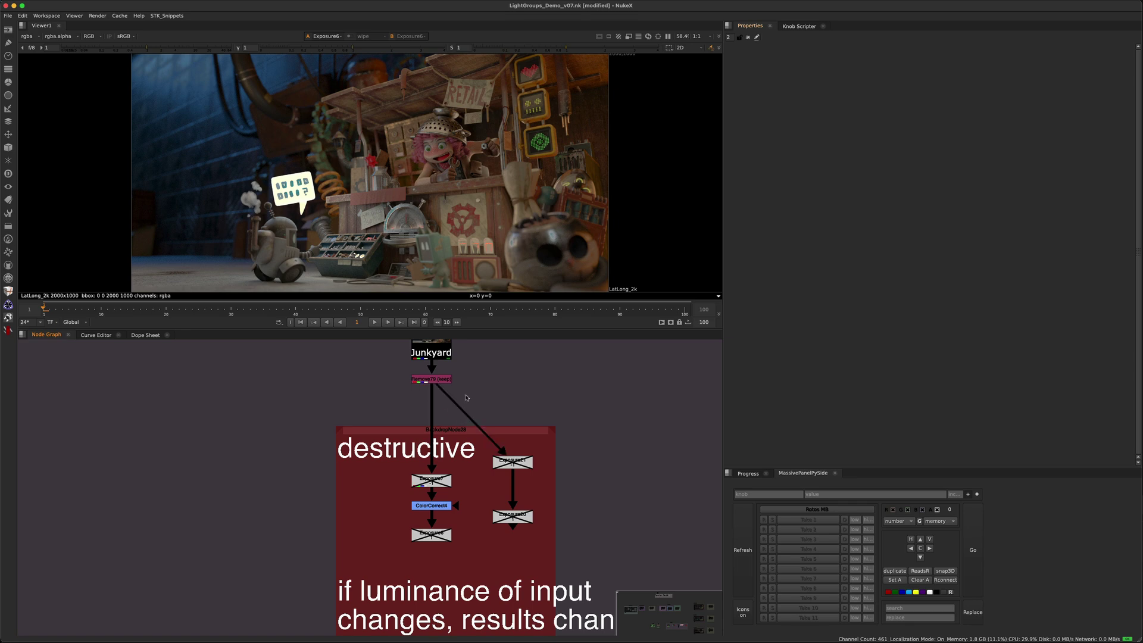
# - View the copied Exposure pair's output at Exposure20 and toggle both nodes on and off to compare, leaving them enabled
pyautogui.click(512, 515)
pyautogui.press('1')
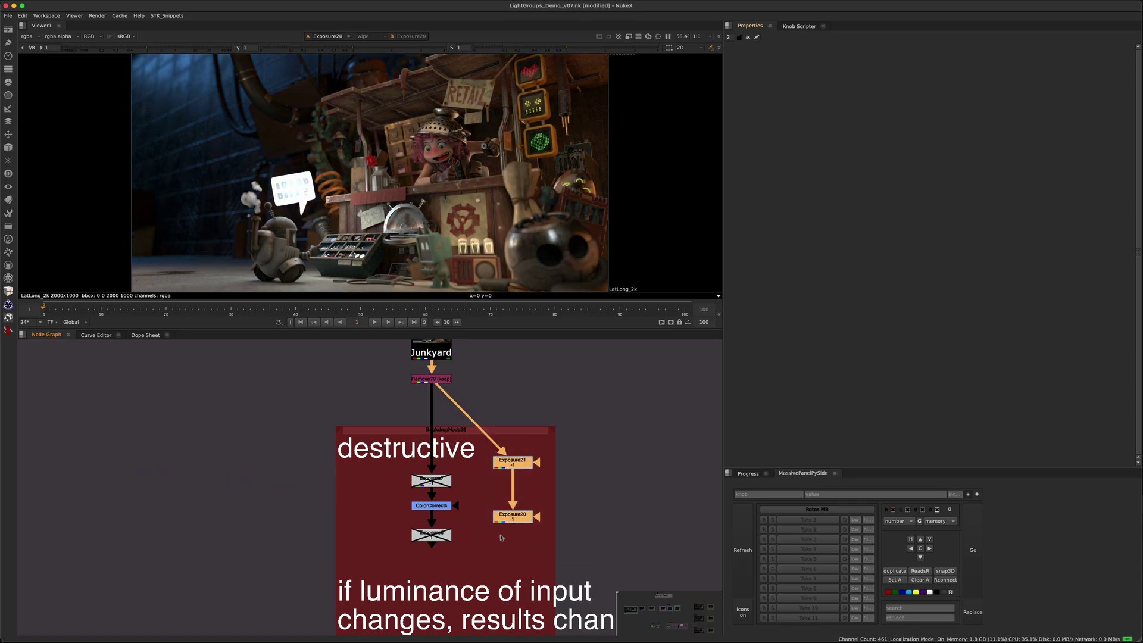
pyautogui.press('d')
pyautogui.press('d')
pyautogui.press('d')
pyautogui.press('d')
pyautogui.press('d')
pyautogui.press('d')
pyautogui.press('d')
pyautogui.press('d')
pyautogui.press('d')
pyautogui.press('d')
pyautogui.press('d')
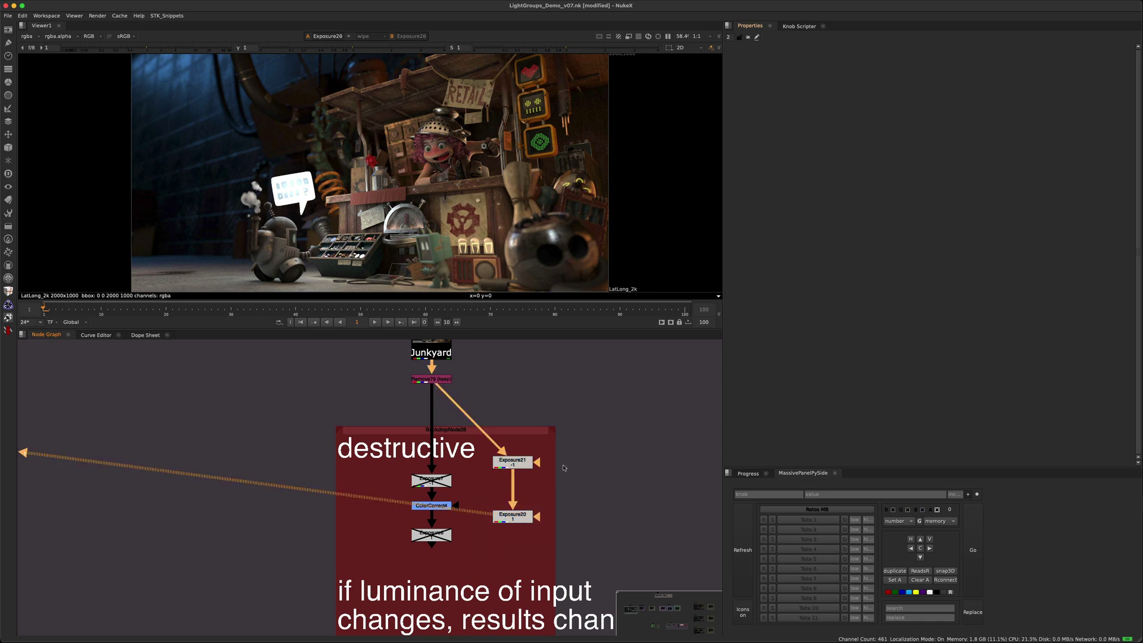
# - View ColorCorrect4 and toggle Exposure7 above it on and off to compare the correction
pyautogui.click(453, 514)
pyautogui.click(431, 480)
pyautogui.press('d')
pyautogui.click(418, 515)
pyautogui.click(431, 505)
pyautogui.press('1')
pyautogui.click(431, 479)
pyautogui.press('d')
pyautogui.press('d')
pyautogui.press('d')
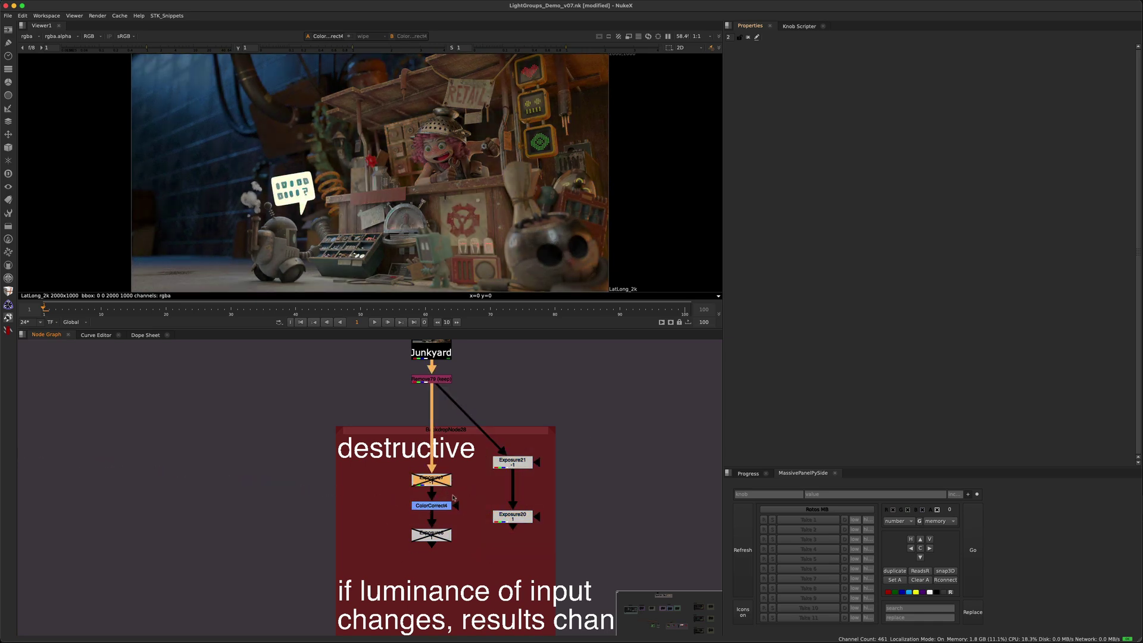
# - View the Exposure6 result while toggling the Exposure nodes around ColorCorrect4, leaving both enabled
pyautogui.click(426, 536)
pyautogui.press('1')
pyautogui.press('d')
pyautogui.press('d')
pyautogui.press('d')
pyautogui.moveTo(452, 519); pyautogui.dragTo(445, 505, button='middle')
pyautogui.hotkey('ctrl', 'z')
pyautogui.click(445, 503)
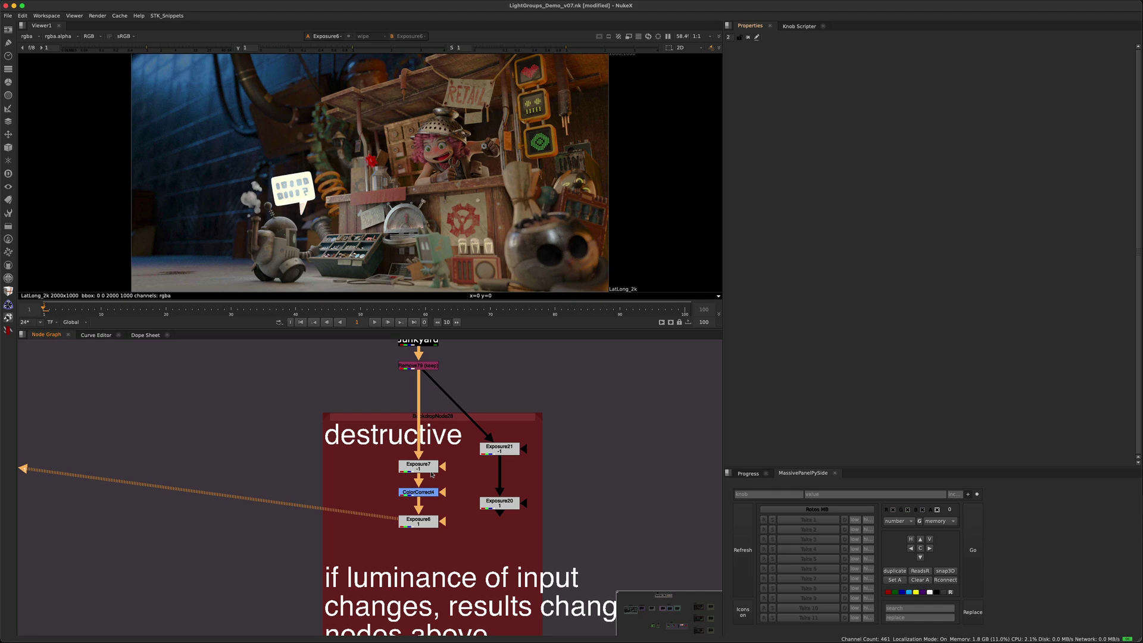
# - View ColorCorrect4 with its settings open and vary Exposure7 to -0.4 stops, finishing at -0.98 stops
pyautogui.scroll(-5, 448, 585)
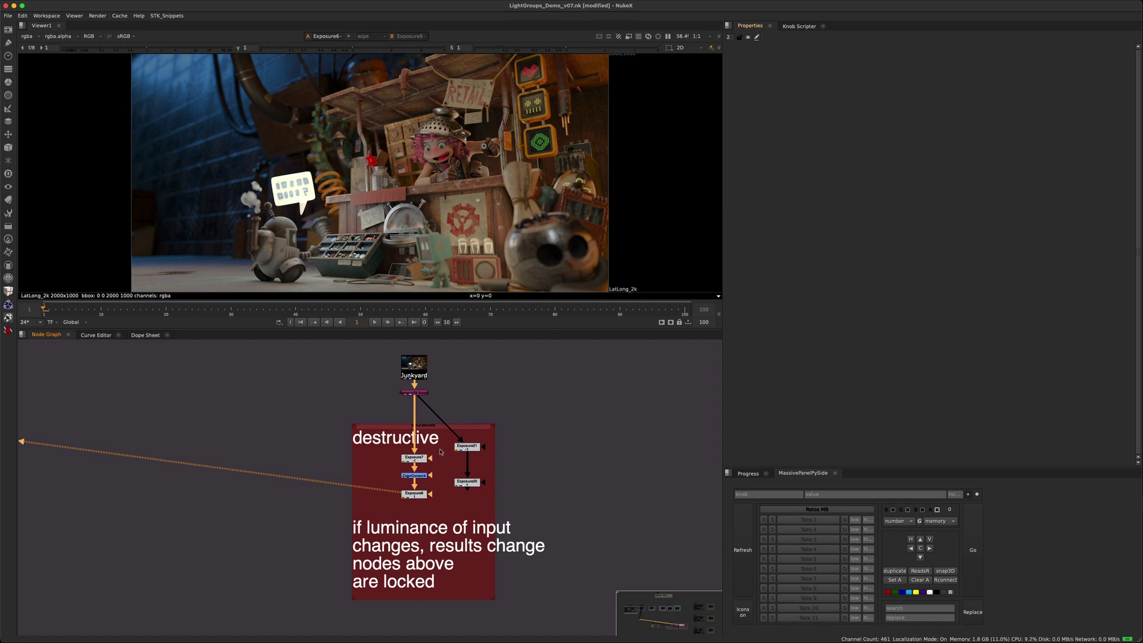
pyautogui.scroll(3, 440, 457)
pyautogui.doubleClick(387, 457)
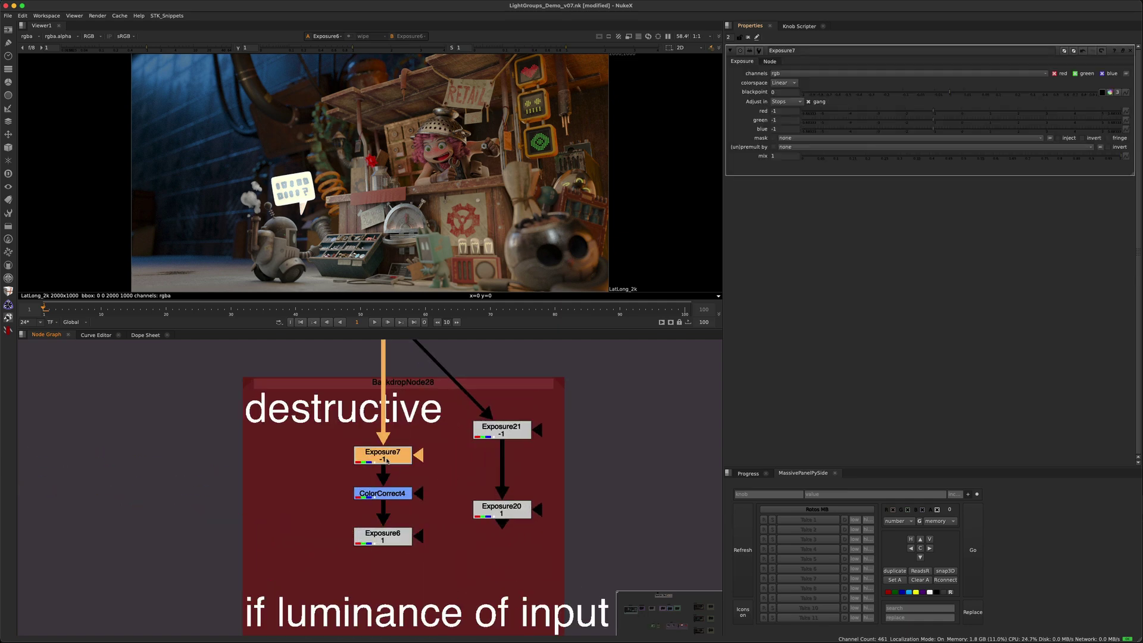
pyautogui.press('1')
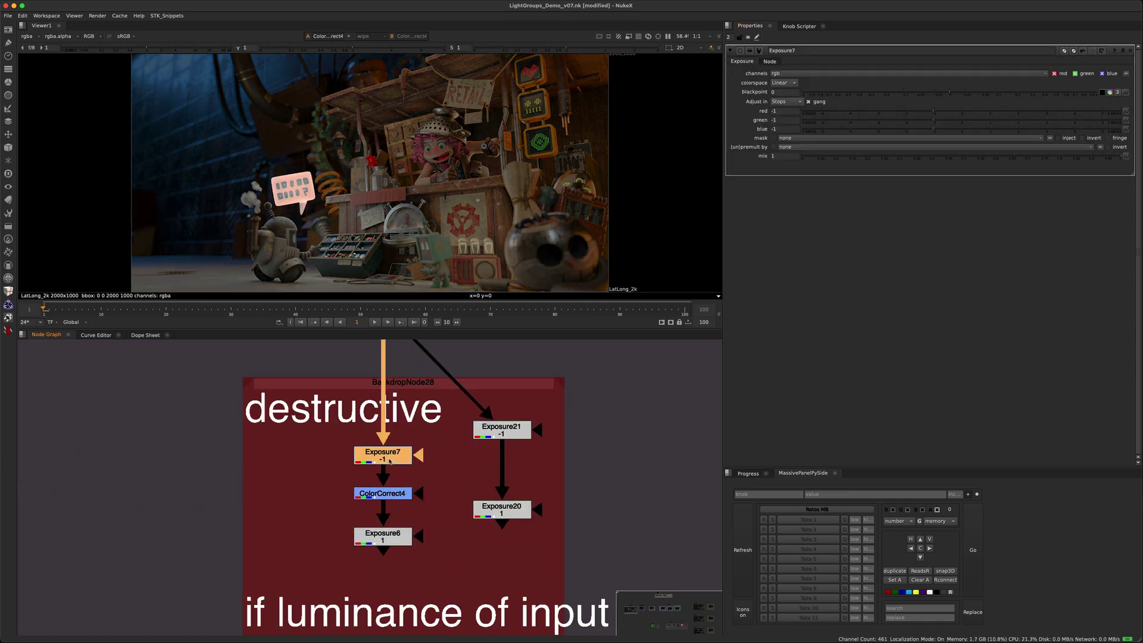
pyautogui.click(942, 113)
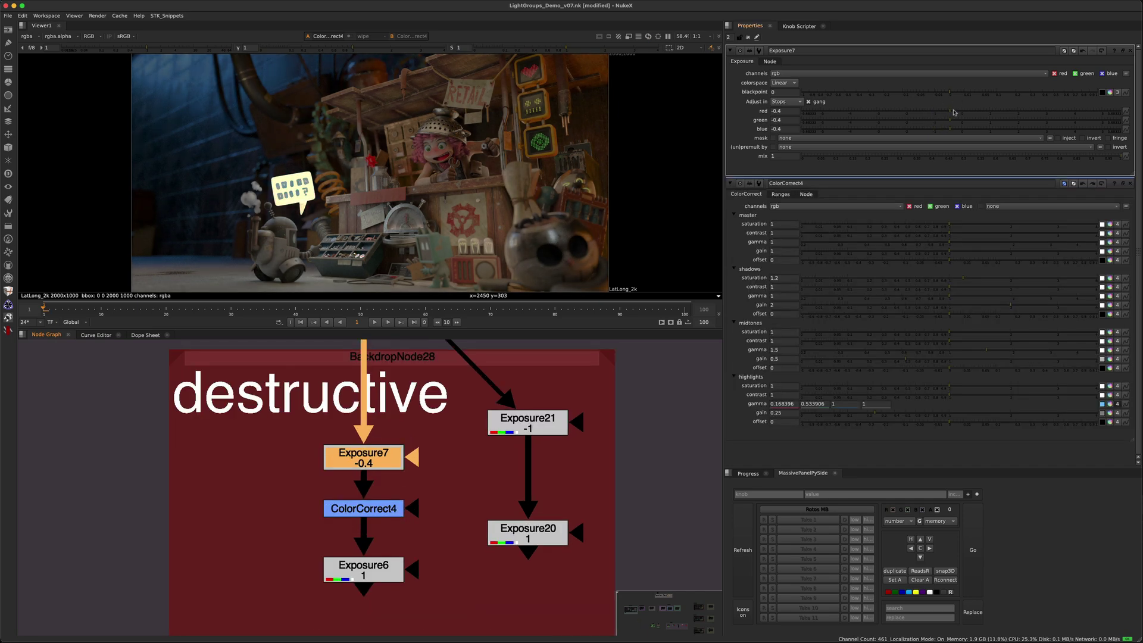
pyautogui.click(944, 115)
pyautogui.moveTo(944, 114); pyautogui.dragTo(933, 112)
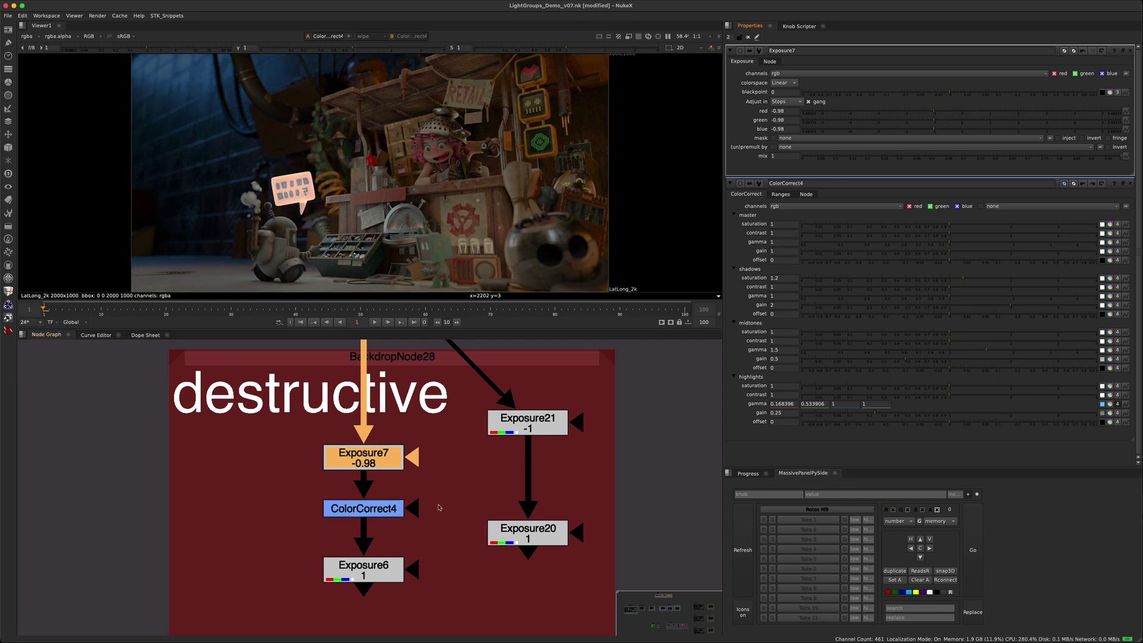
# - Examine the next destructive example's note and its stacked chain from ColorCorrect5 to ColorCorrect10
pyautogui.click(451, 500)
pyautogui.scroll(-2, 451, 500)
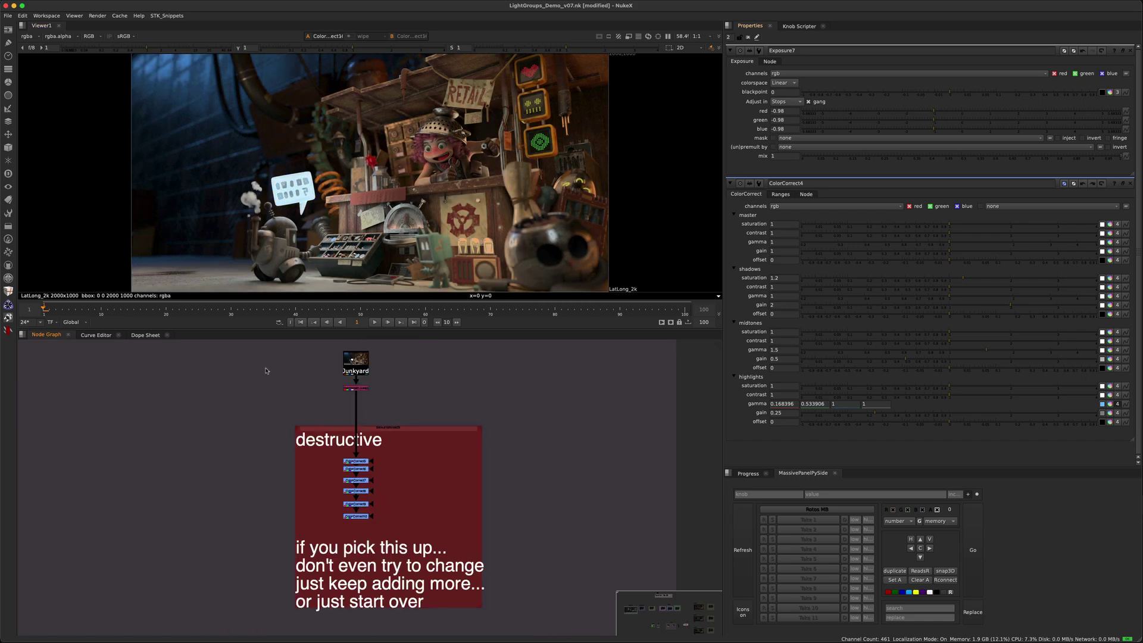
pyautogui.scroll(5, 373, 512)
pyautogui.scroll(-3, 422, 483)
pyautogui.scroll(1, 420, 494)
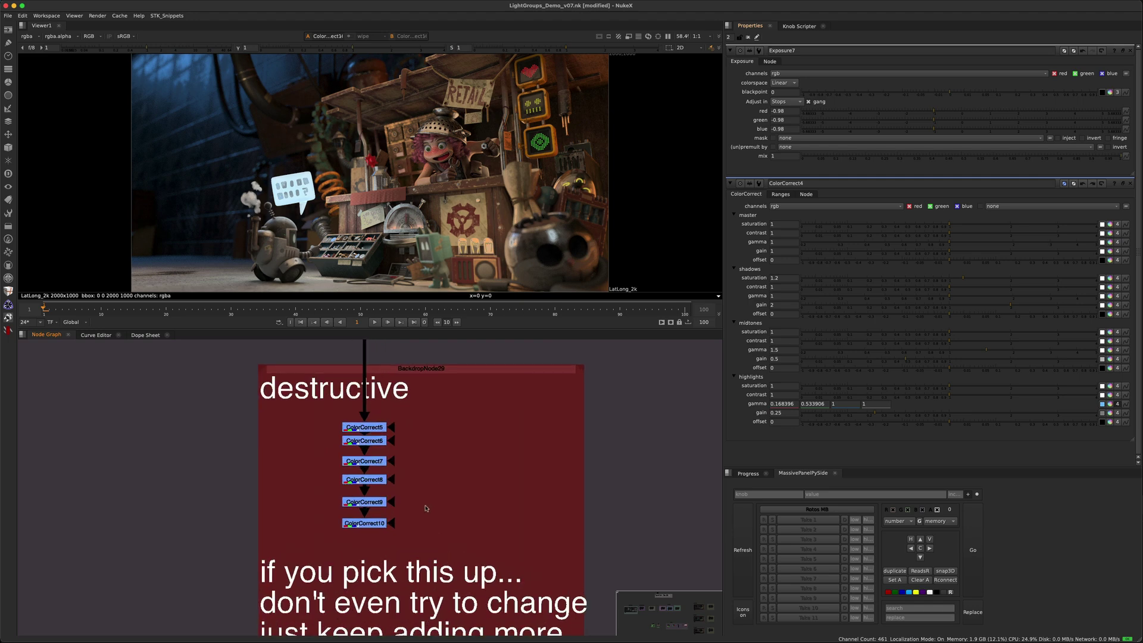
pyautogui.scroll(2, 419, 502)
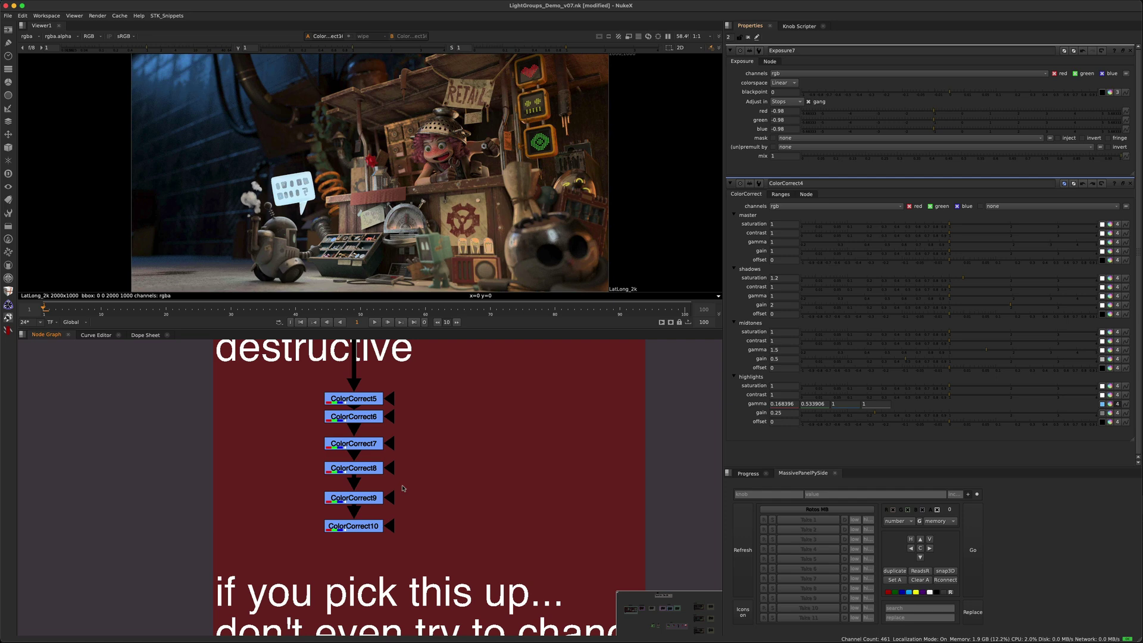
# - Examine the destructive example's note and its stack of nodes from ColorCorrect5 to ColorCorrect10, highlighting the whole chain
pyautogui.scroll(-3, 453, 441)
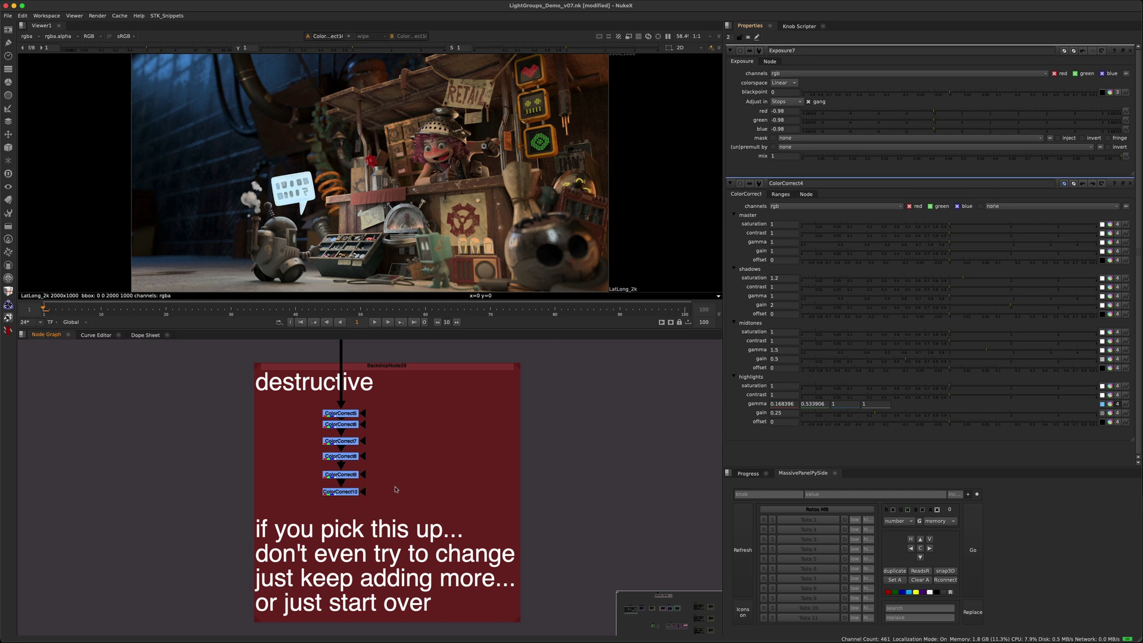
pyautogui.moveTo(398, 495); pyautogui.dragTo(388, 489, button='middle')
pyautogui.moveTo(402, 395); pyautogui.dragTo(269, 507)
pyautogui.moveTo(380, 470); pyautogui.dragTo(287, 512)
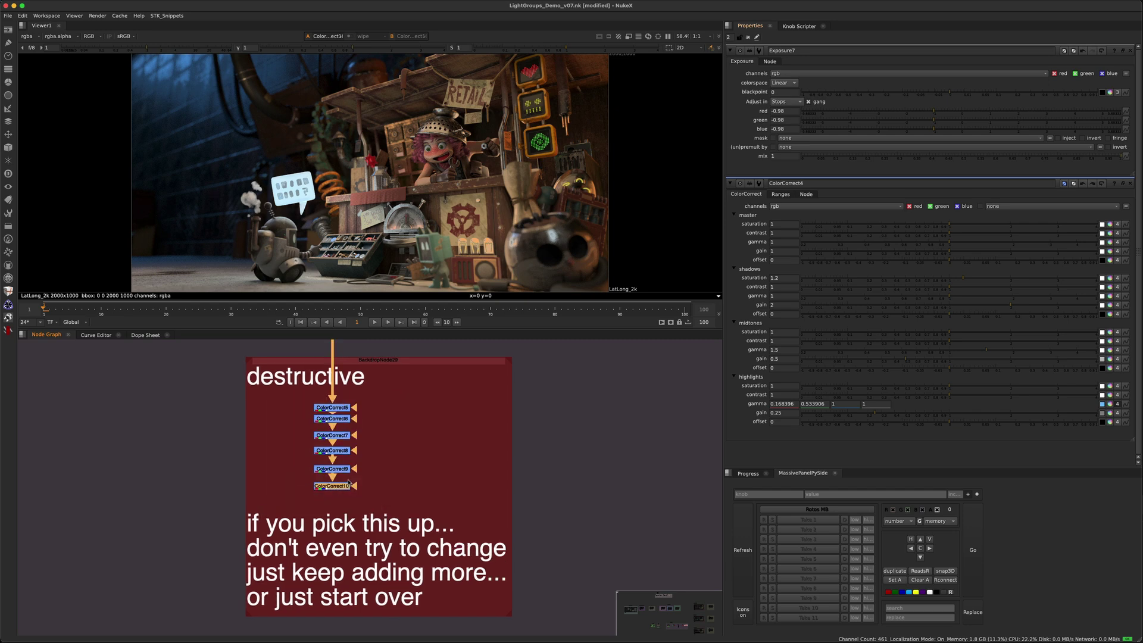
pyautogui.click(377, 451)
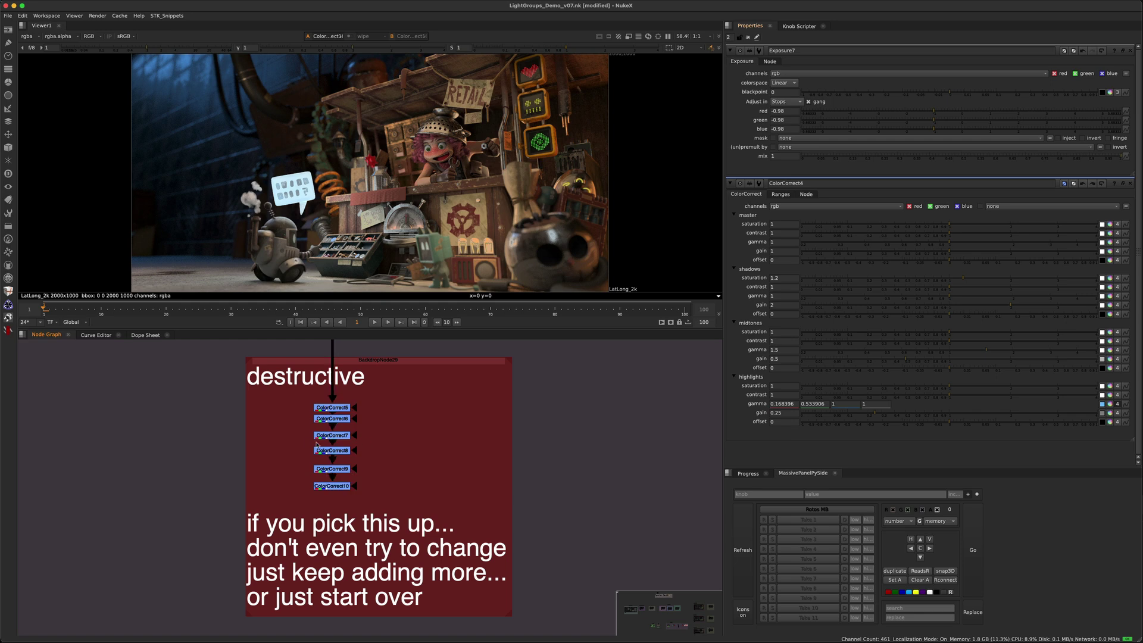
pyautogui.moveTo(397, 398); pyautogui.dragTo(269, 511)
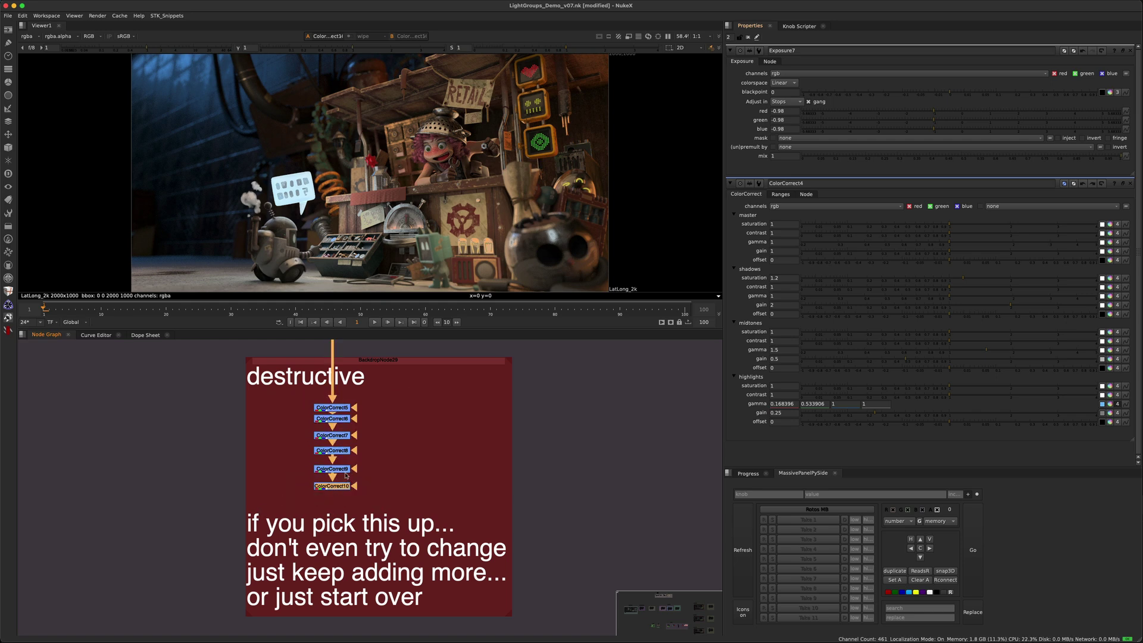
pyautogui.click(294, 424)
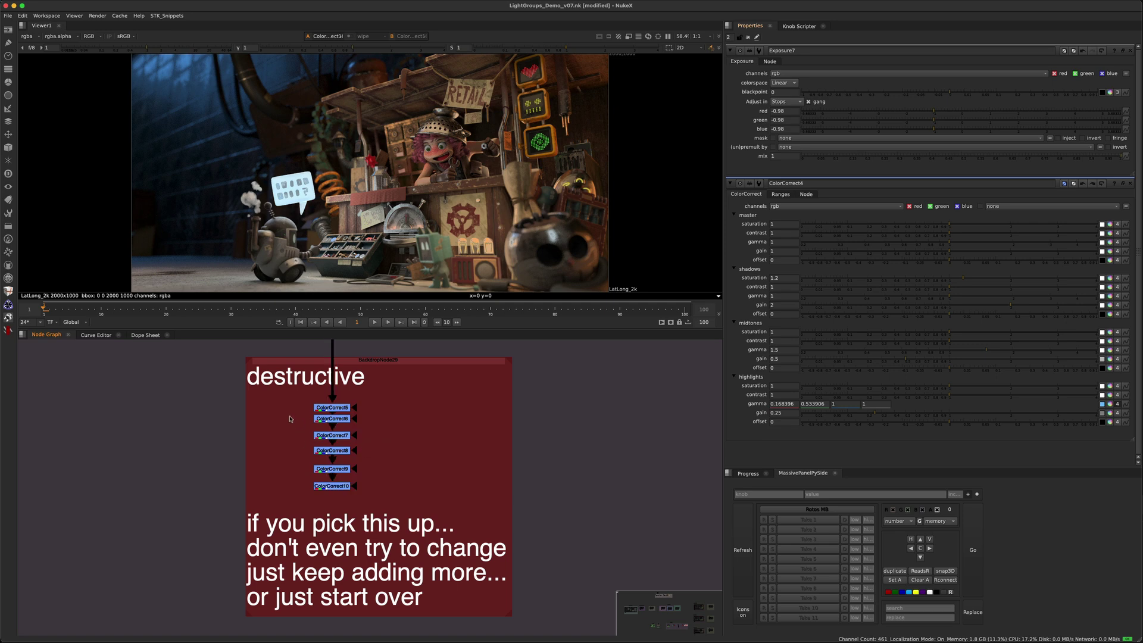
pyautogui.moveTo(307, 412); pyautogui.dragTo(366, 494)
pyautogui.moveTo(364, 467); pyautogui.dragTo(350, 459, button='middle')
pyautogui.click(349, 460)
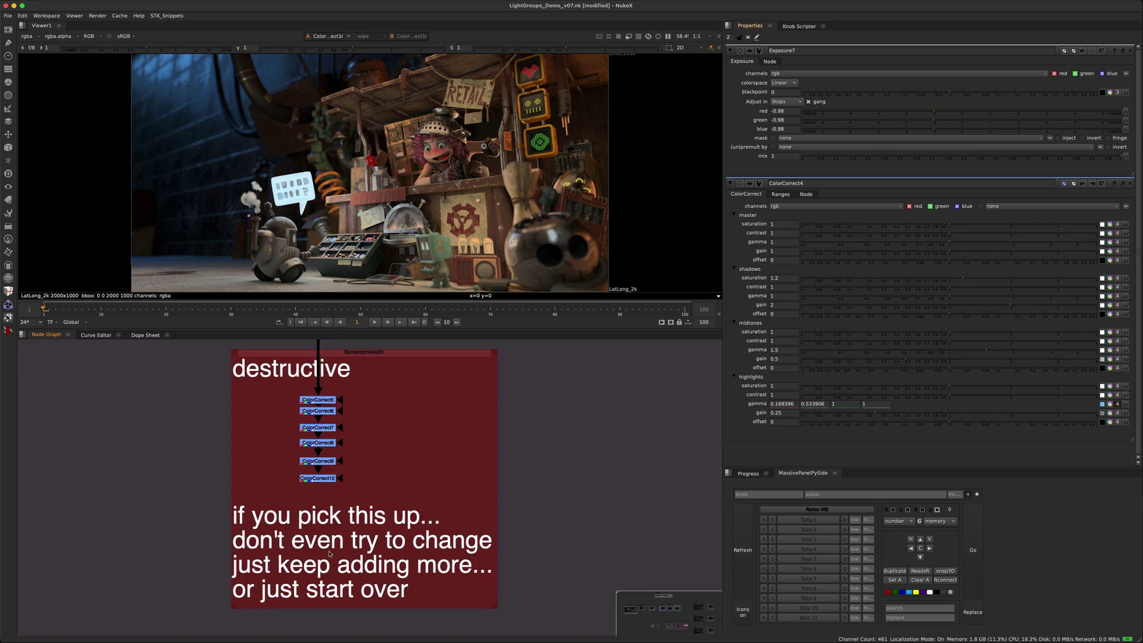
# - Paste another ColorCorrect node directly below ColorCorrect10 at the end of the destructive chain
pyautogui.moveTo(364, 469); pyautogui.dragTo(307, 497)
pyautogui.hotkey('ctrl', 'v')
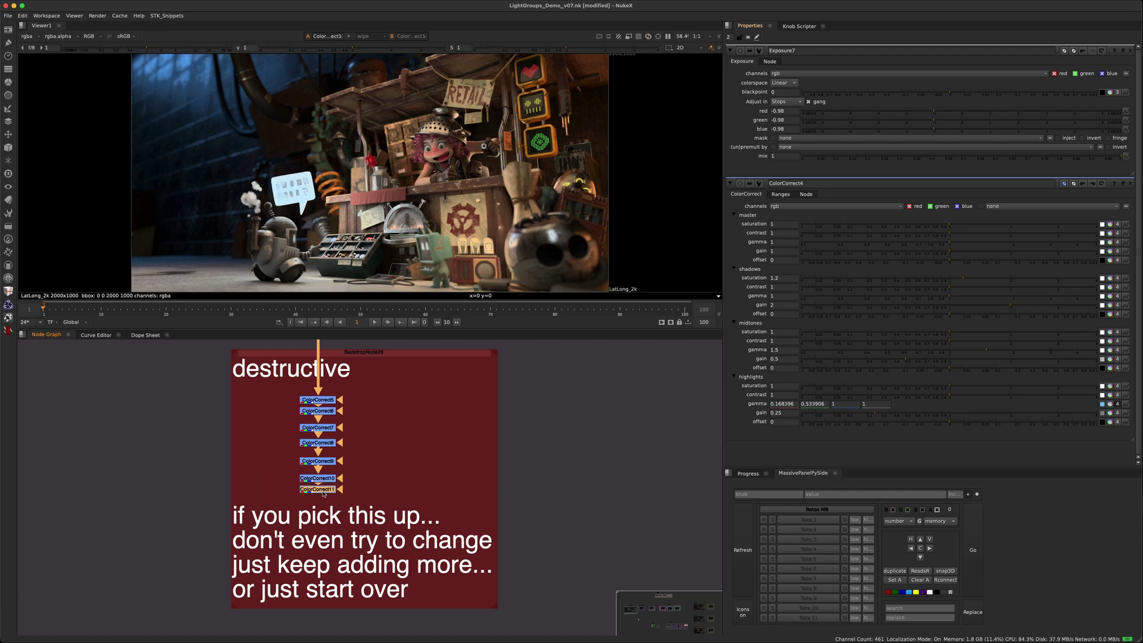
pyautogui.moveTo(357, 522); pyautogui.dragTo(345, 493, button='middle')
pyautogui.click(195, 501)
pyautogui.moveTo(388, 434); pyautogui.dragTo(401, 473, button='middle')
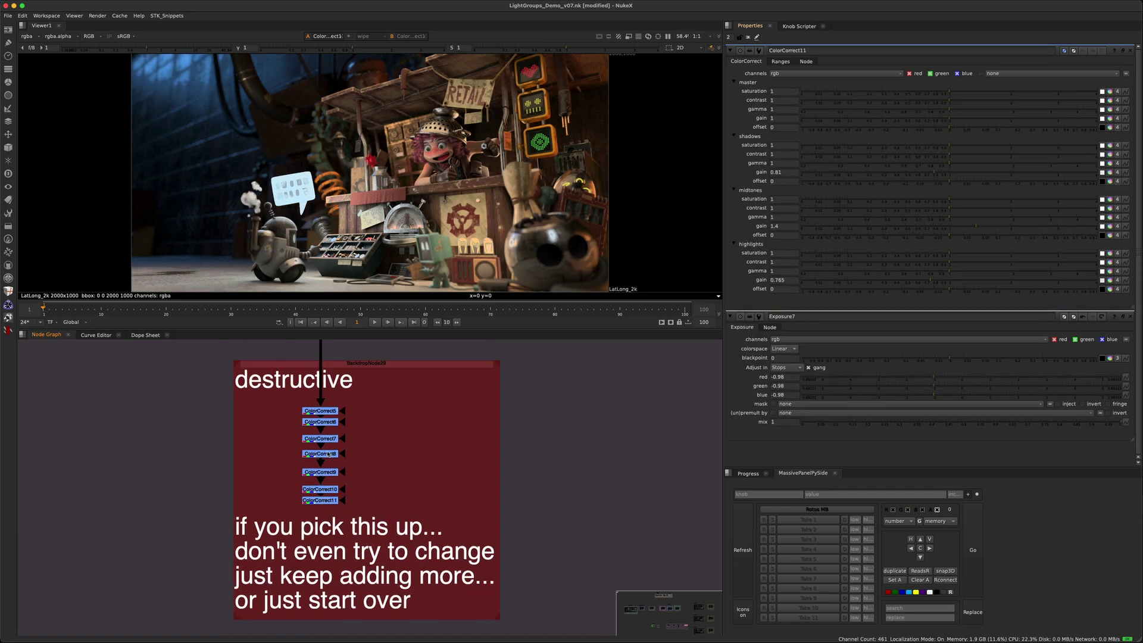
# - Open ColorCorrect6's settings and vary its master gain to 0.785, finishing at 1.24
pyautogui.doubleClick(322, 424)
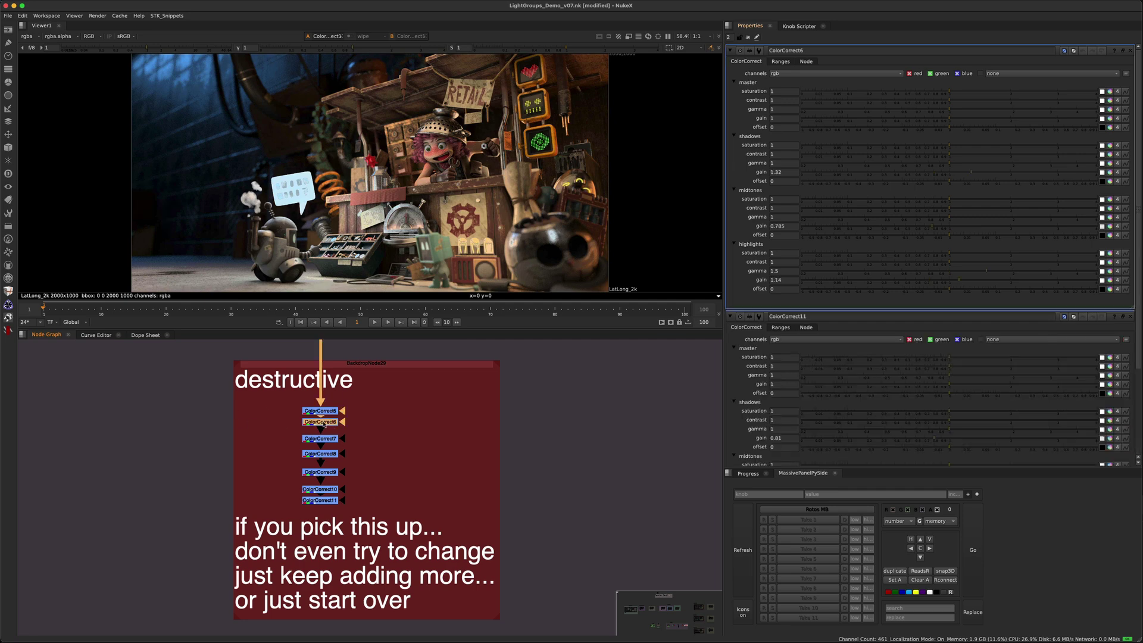
pyautogui.click(983, 119)
pyautogui.click(965, 124)
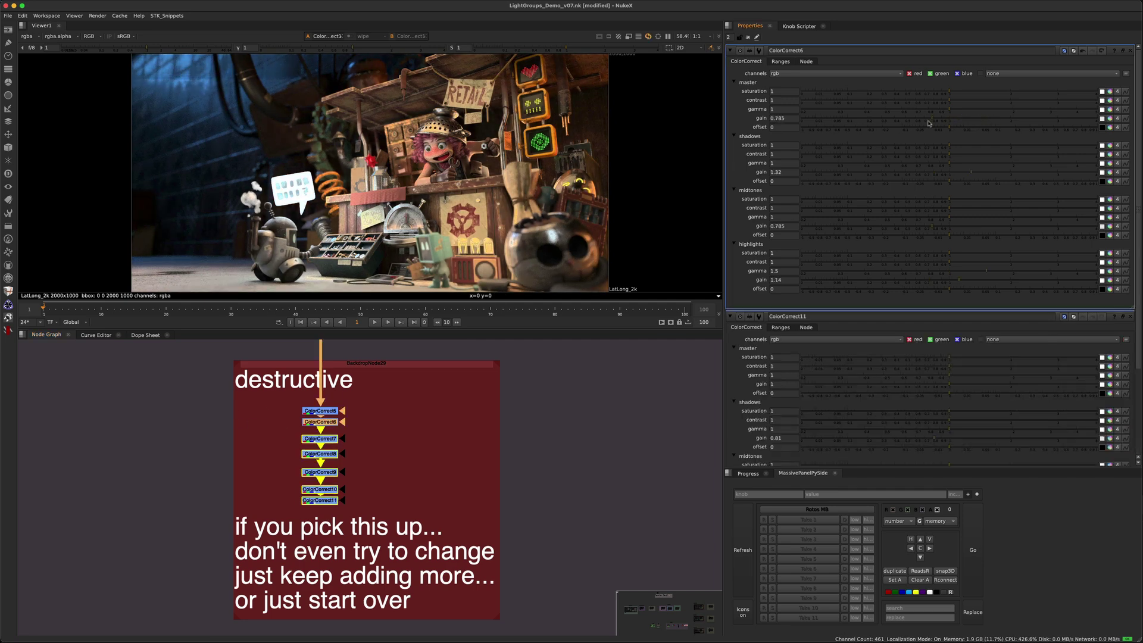
pyautogui.click(965, 123)
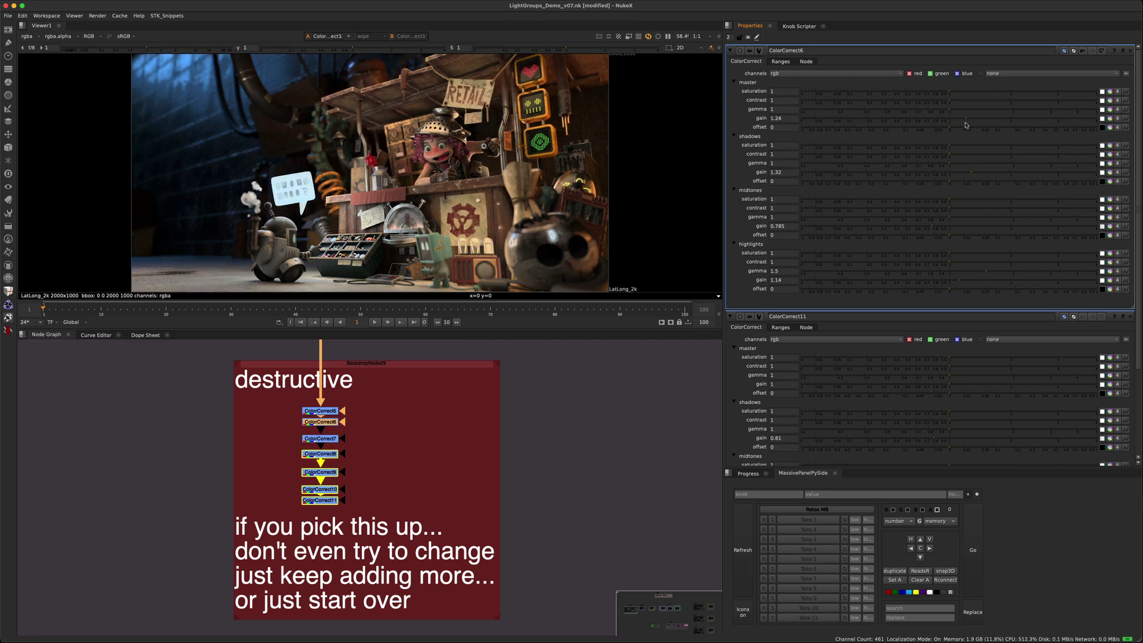
# - Highlight the complete ColorCorrect stack in the destructive example and clear the selection
pyautogui.scroll(-1, 381, 432)
pyautogui.scroll(1, 372, 433)
pyautogui.moveTo(385, 395); pyautogui.dragTo(237, 553)
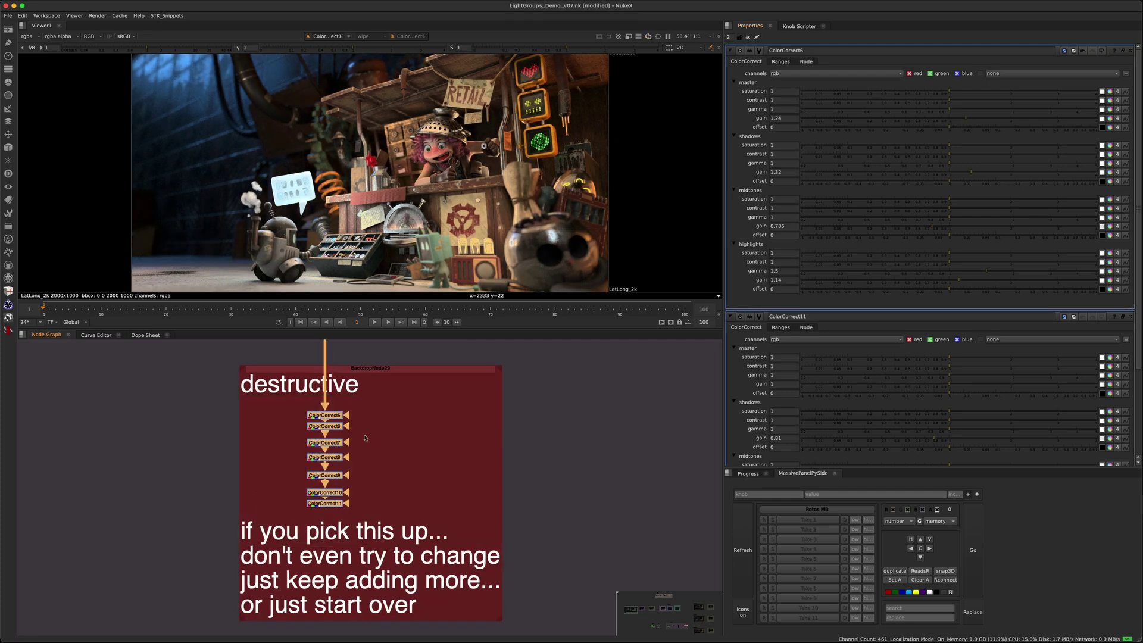
pyautogui.click(398, 441)
pyautogui.moveTo(390, 442); pyautogui.dragTo(441, 451, button='middle')
pyautogui.scroll(1, 441, 451)
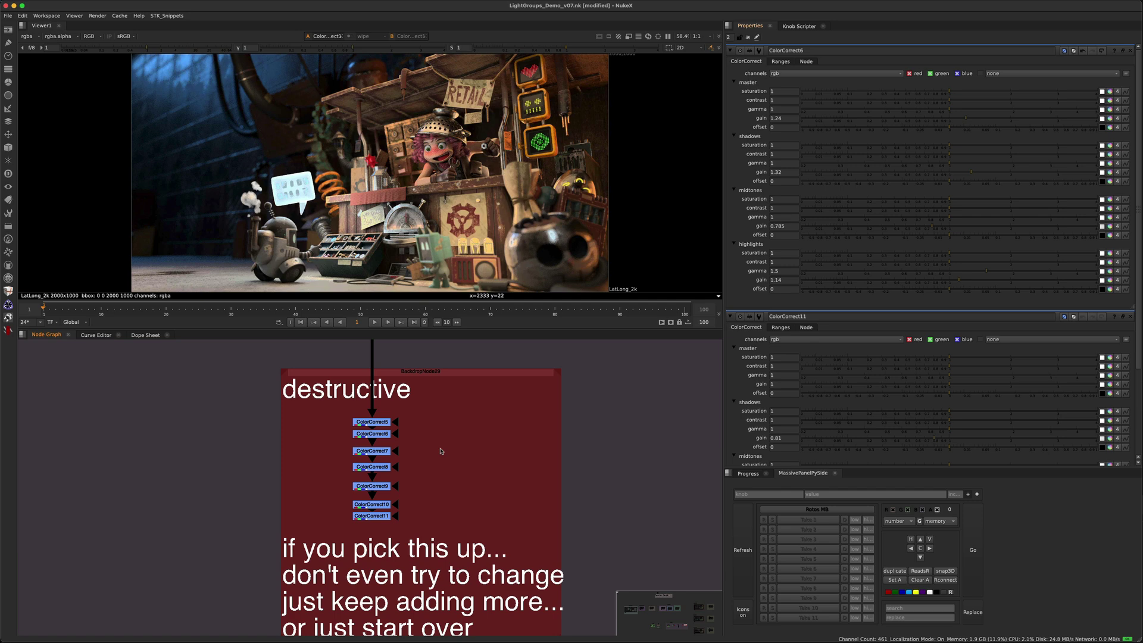
# - Add an unconnected Saturation node beside the ColorCorrect chain inside the destructive backdrop
pyautogui.press('Tab')
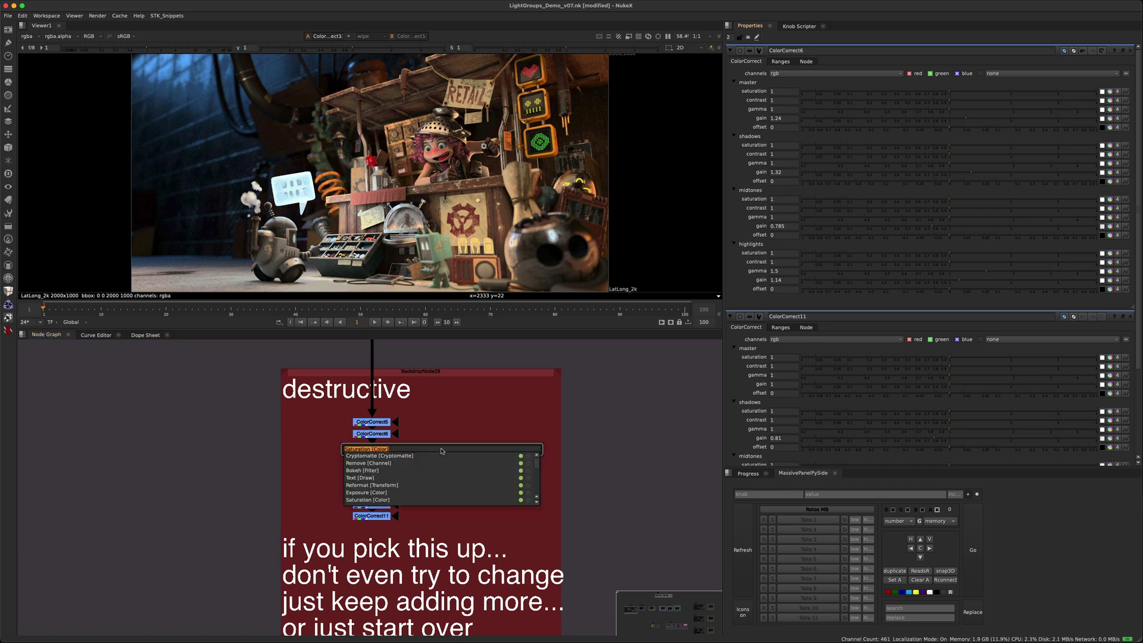
pyautogui.write('sat')
pyautogui.press('Return')
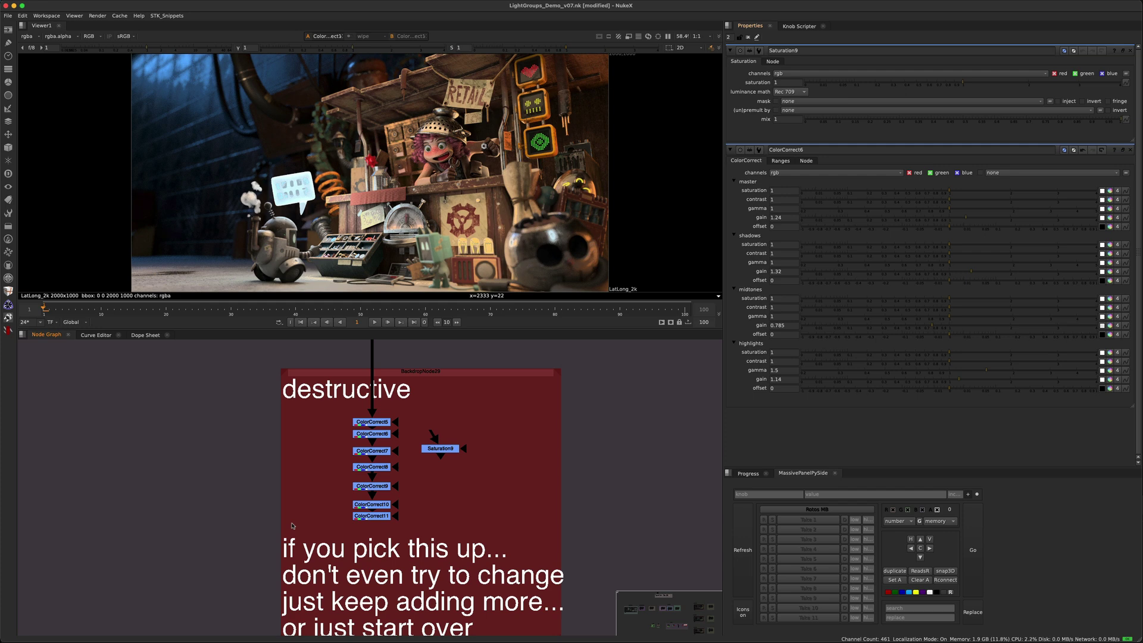
pyautogui.moveTo(308, 426); pyautogui.dragTo(300, 419, button='middle')
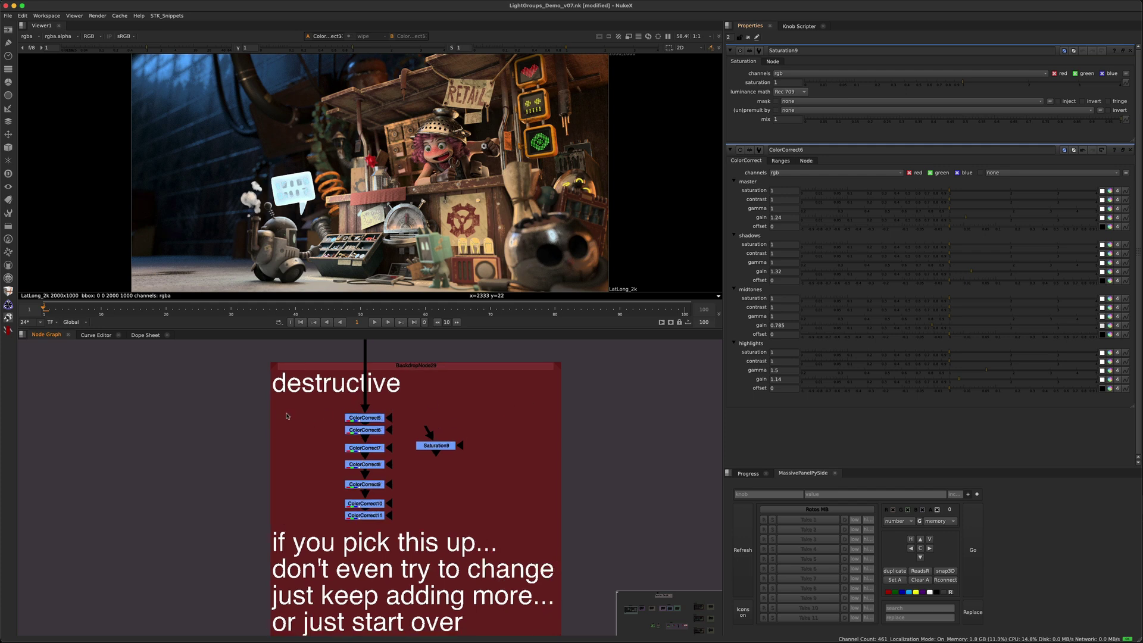
pyautogui.moveTo(283, 411); pyautogui.dragTo(324, 523)
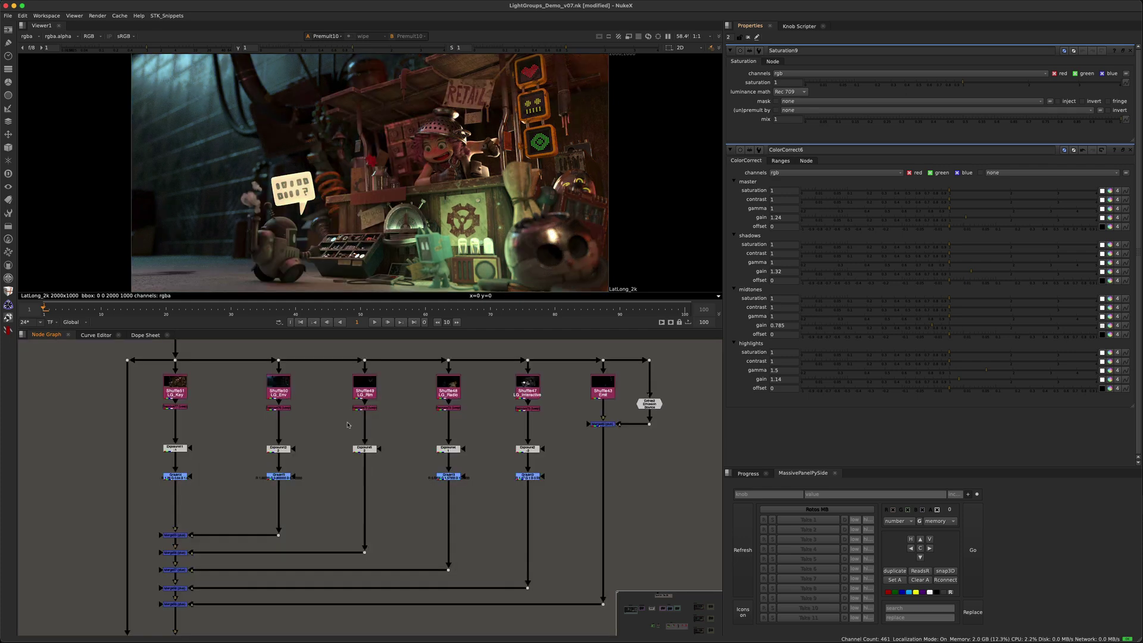
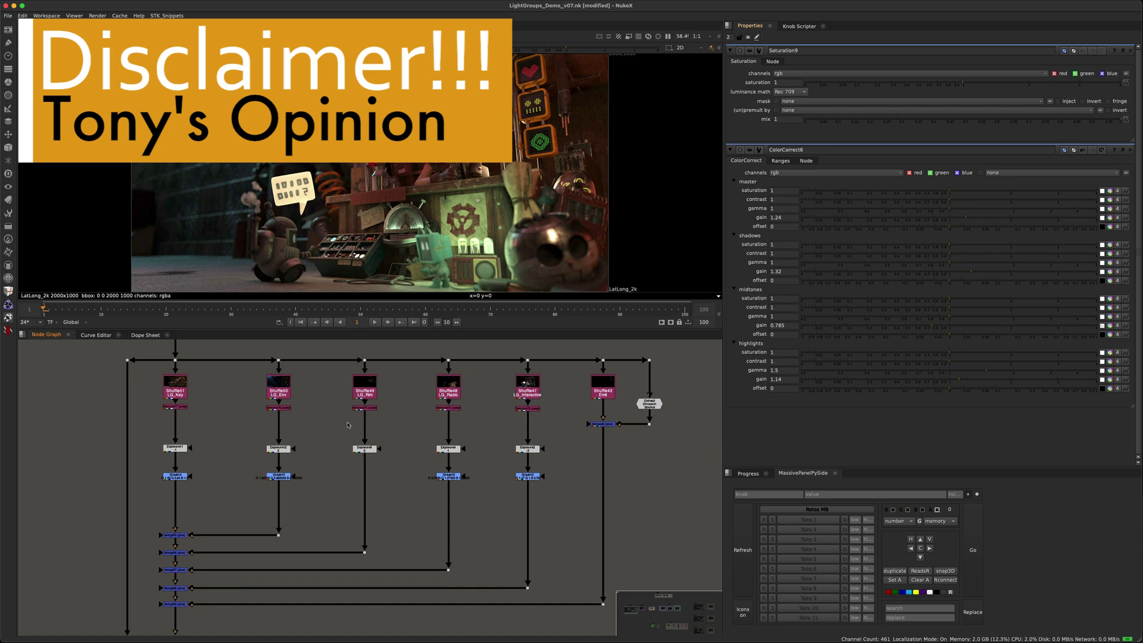
# - Inspect the Exposure and Grade row of the light group branches and add a loose ColorCorrect node near the LG_Key branch
pyautogui.scroll(2, 300, 428)
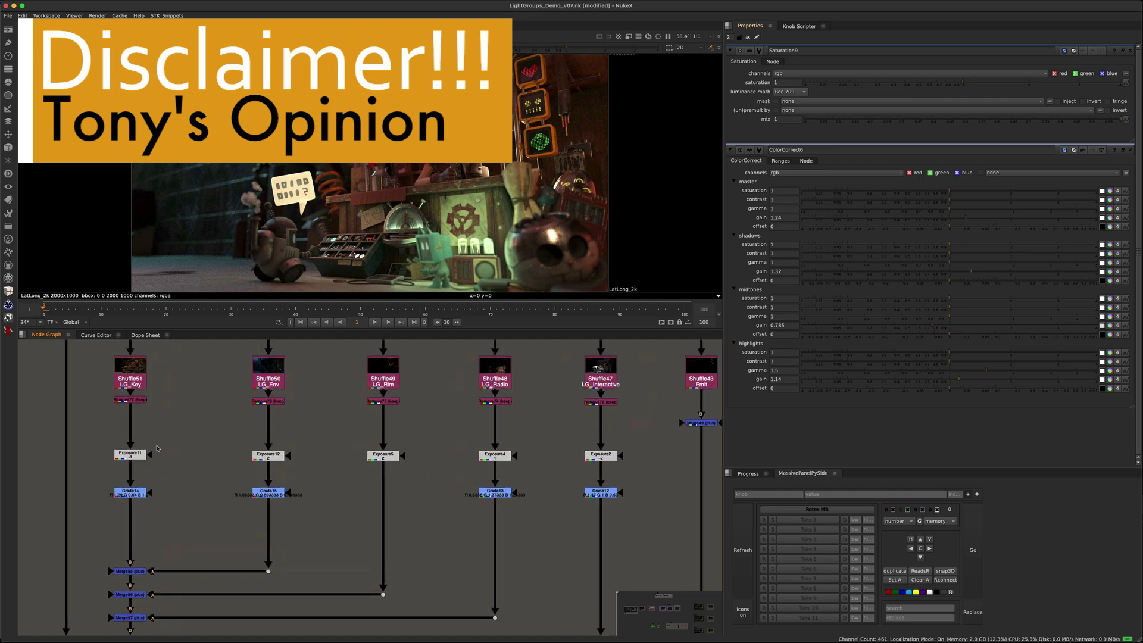
pyautogui.moveTo(89, 424); pyautogui.dragTo(656, 503)
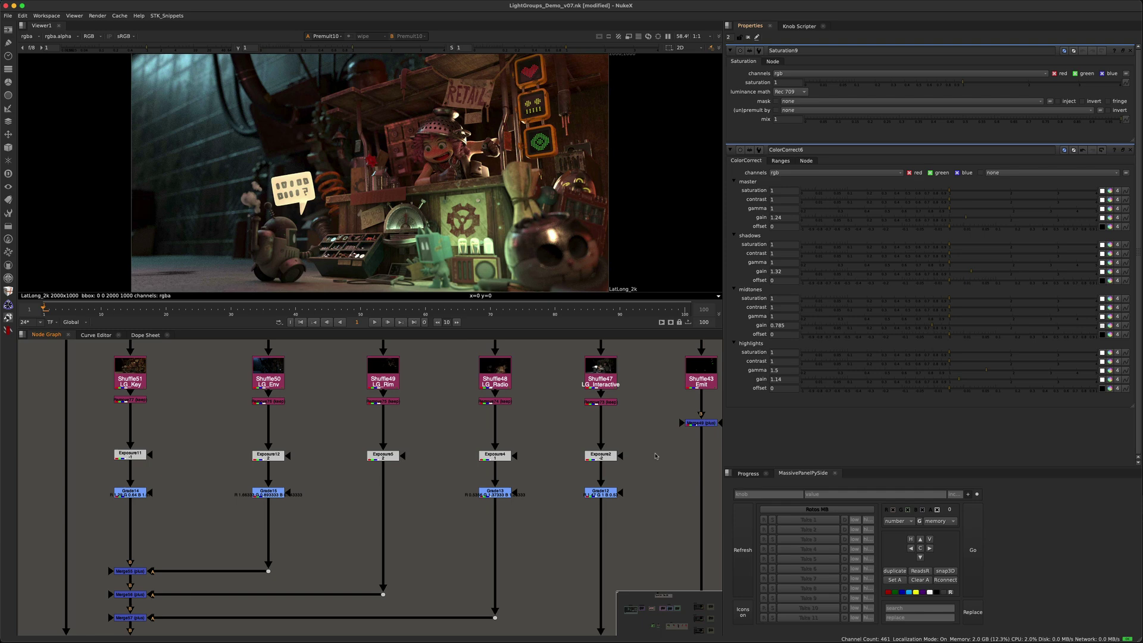
pyautogui.press('c')
pyautogui.moveTo(188, 437); pyautogui.dragTo(130, 400)
pyautogui.click(205, 439)
pyautogui.hotkey('ctrl', 'd')
# - Compare the result with the Exposure and Grade nodes of LG_Env and LG_Radio disabled and enabled, leaving them enabled
pyautogui.moveTo(94, 438); pyautogui.dragTo(171, 517)
pyautogui.moveTo(328, 428); pyautogui.dragTo(235, 511)
pyautogui.press('d')
pyautogui.moveTo(416, 476); pyautogui.dragTo(318, 437)
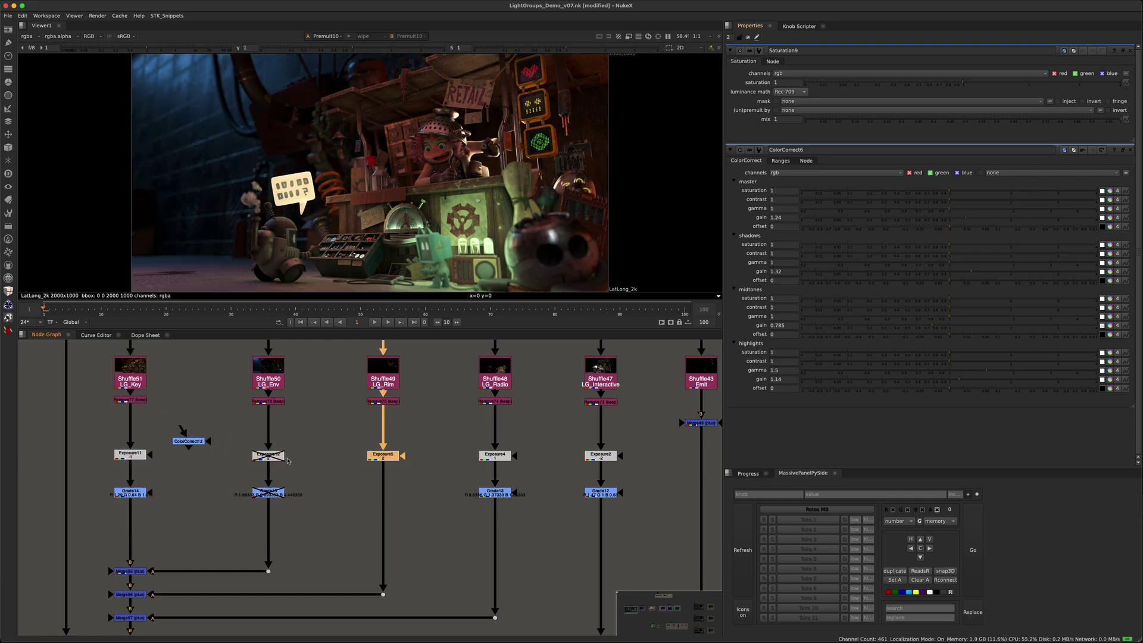
pyautogui.hotkey('ctrl', 'z')
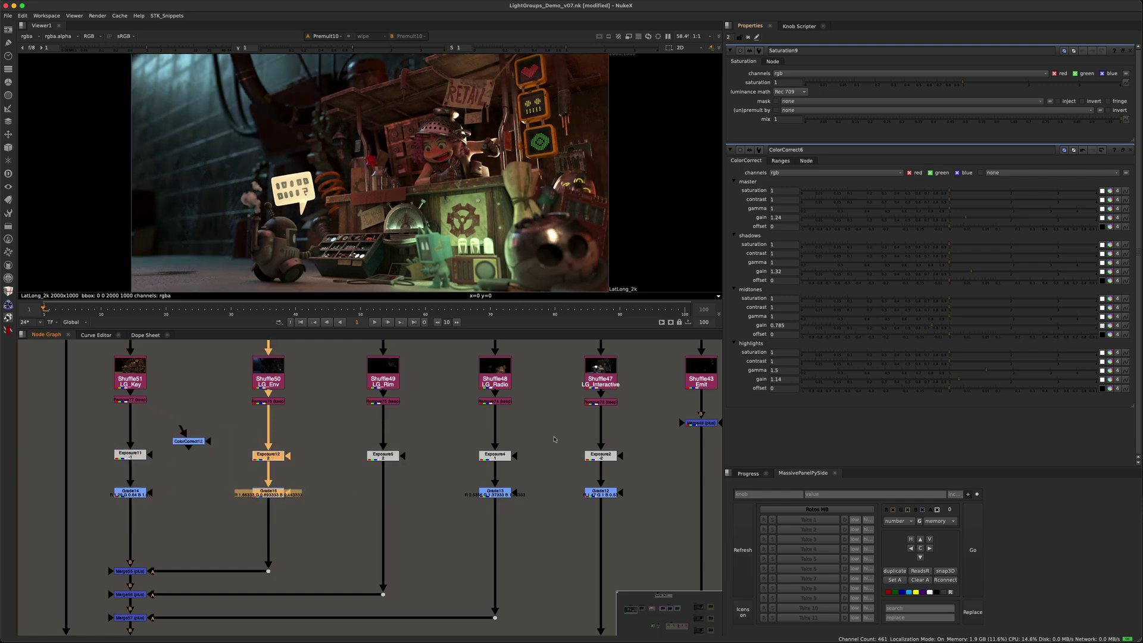
pyautogui.moveTo(545, 447); pyautogui.dragTo(470, 503)
pyautogui.press('d')
pyautogui.press('d')
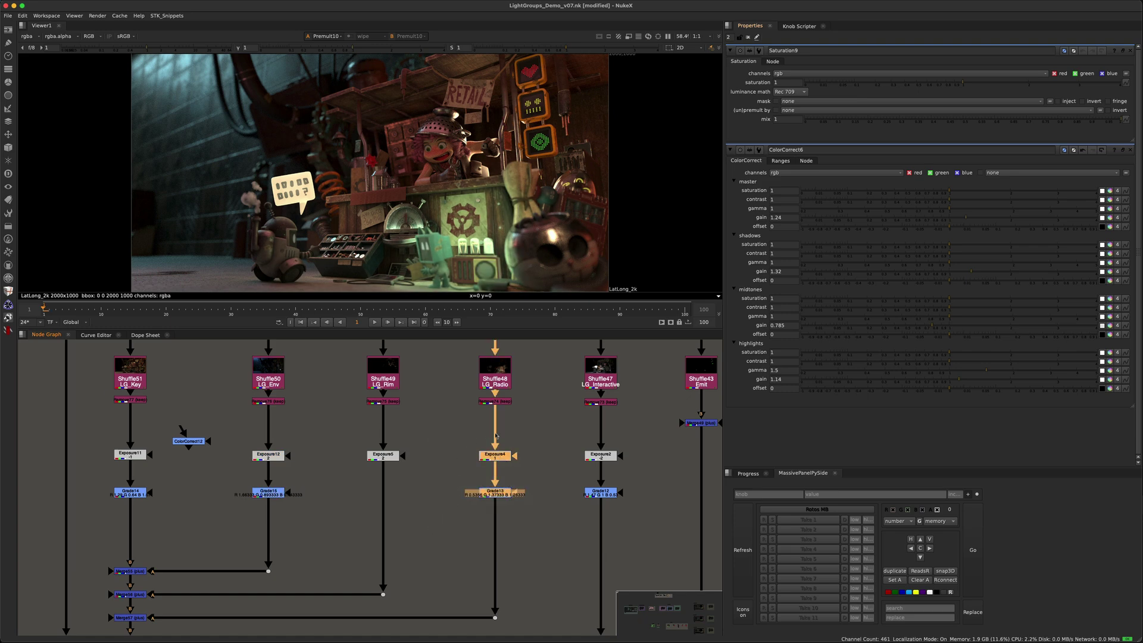
# - Insert the loose ColorCorrect below the LG_Env Grade and add another ColorCorrect below the LG_Radio Grade
pyautogui.moveTo(189, 441); pyautogui.dragTo(269, 518)
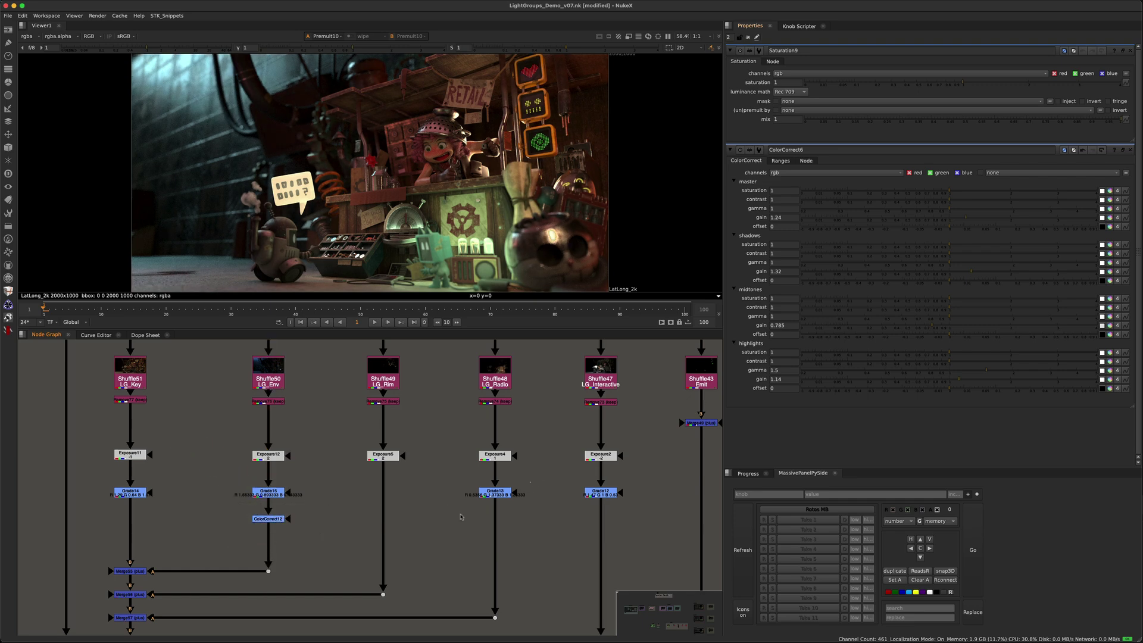
pyautogui.click(496, 492)
pyautogui.press('c')
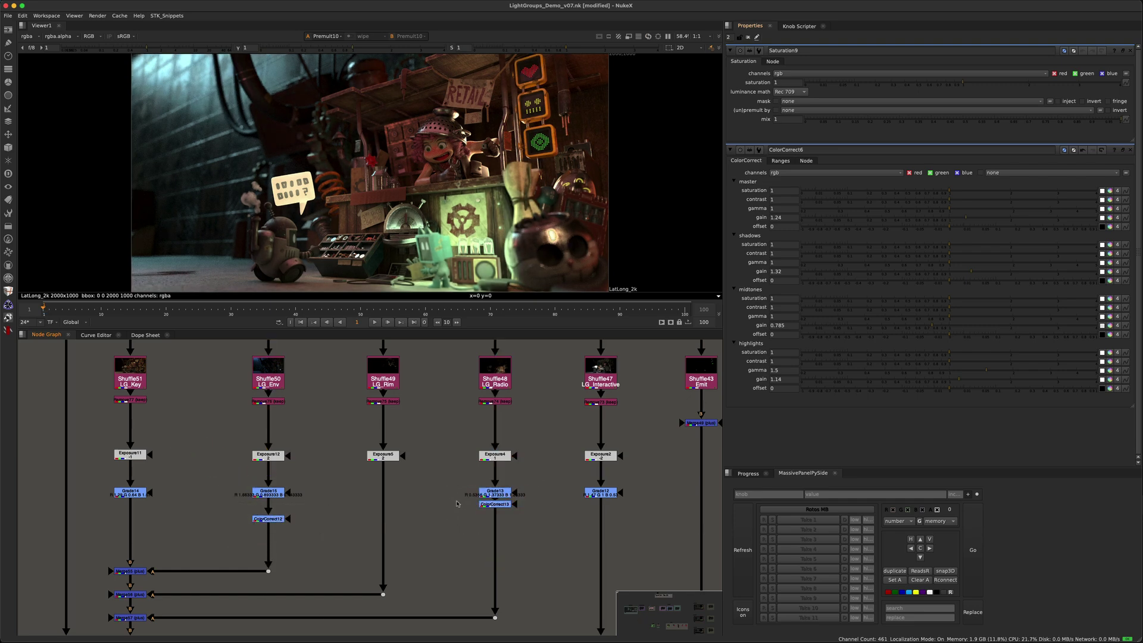
pyautogui.moveTo(497, 509); pyautogui.dragTo(496, 526)
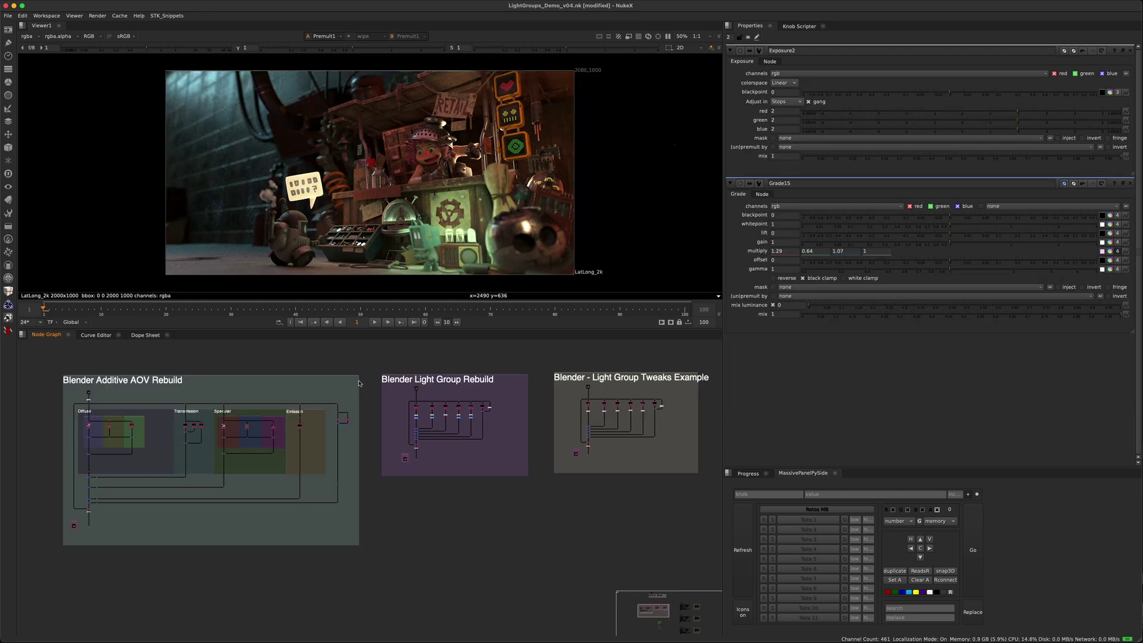
# - Highlight the Blender Additive AOV Rebuild and Blender Light Group Rebuild setups in turn to compare them
pyautogui.moveTo(40, 355); pyautogui.dragTo(370, 562)
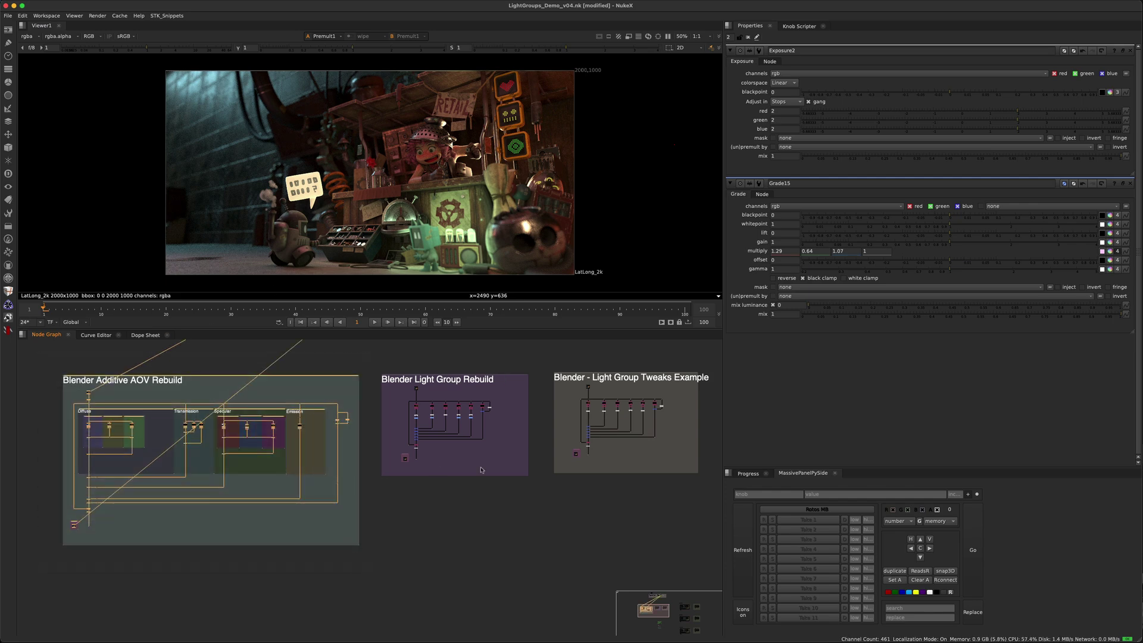
pyautogui.moveTo(371, 353); pyautogui.dragTo(542, 501)
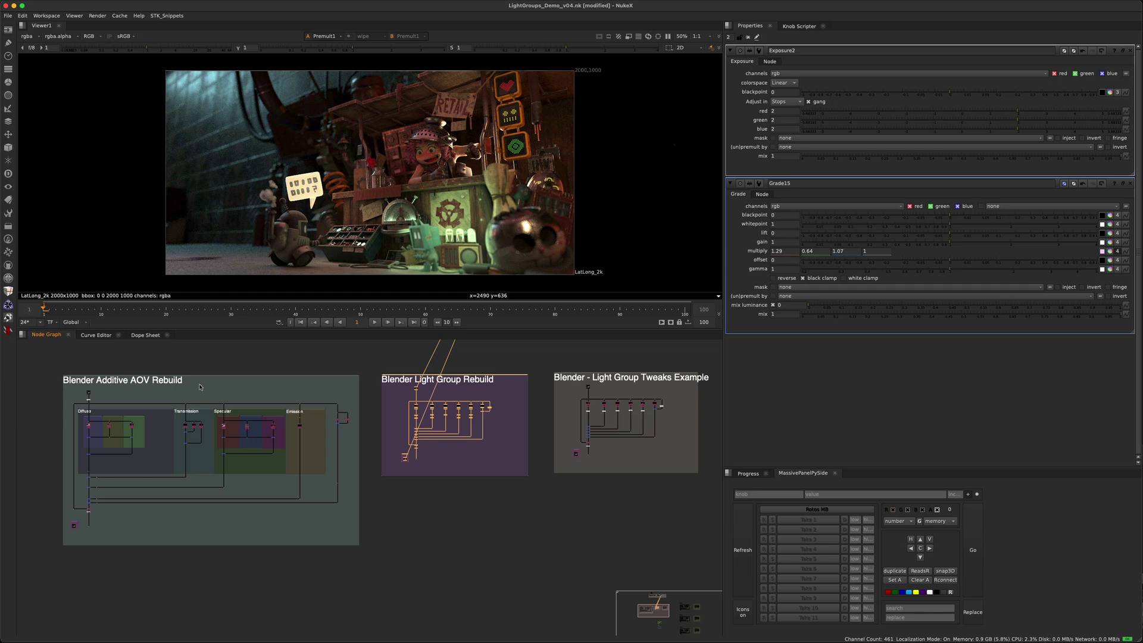
pyautogui.moveTo(34, 369); pyautogui.dragTo(359, 569)
pyautogui.moveTo(375, 530); pyautogui.dragTo(534, 369)
# - Find the RedShift Additive CG Rebuild in the node graph and view its final output
pyautogui.press('f')
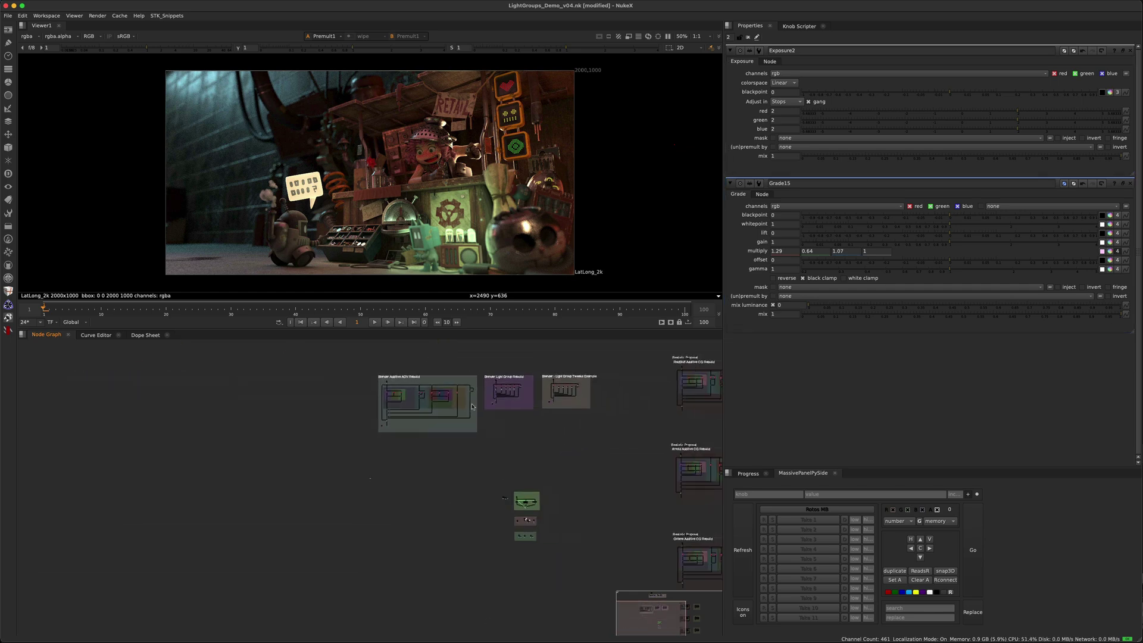
pyautogui.moveTo(526, 376); pyautogui.dragTo(284, 434, button='middle')
pyautogui.scroll(5, 432, 417)
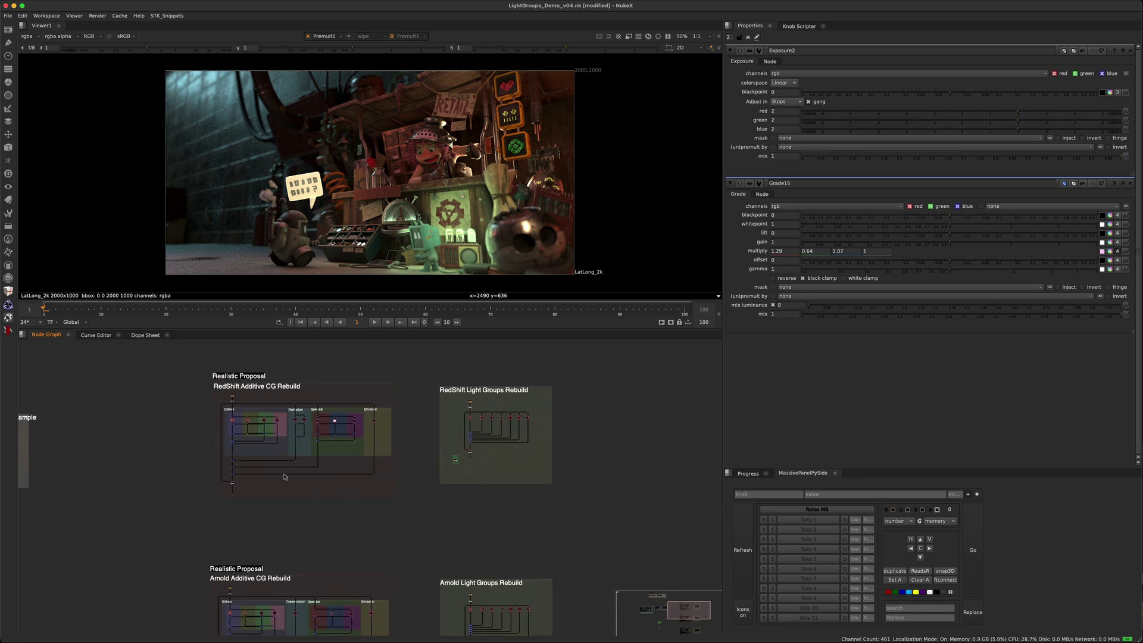
pyautogui.click(232, 483)
pyautogui.press('1')
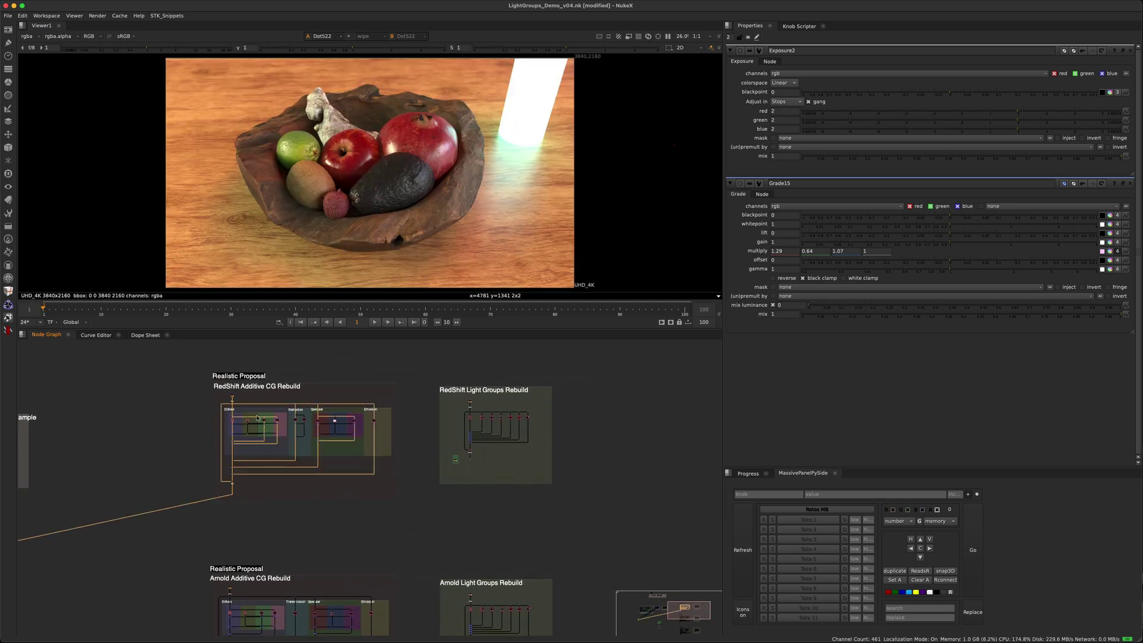
pyautogui.scroll(6, 261, 417)
pyautogui.scroll(-5, 432, 426)
# - View the second through sixth light group Shuffle nodes of the RedShift Light Groups Rebuild one at a time
pyautogui.moveTo(432, 426); pyautogui.dragTo(265, 463, button='middle')
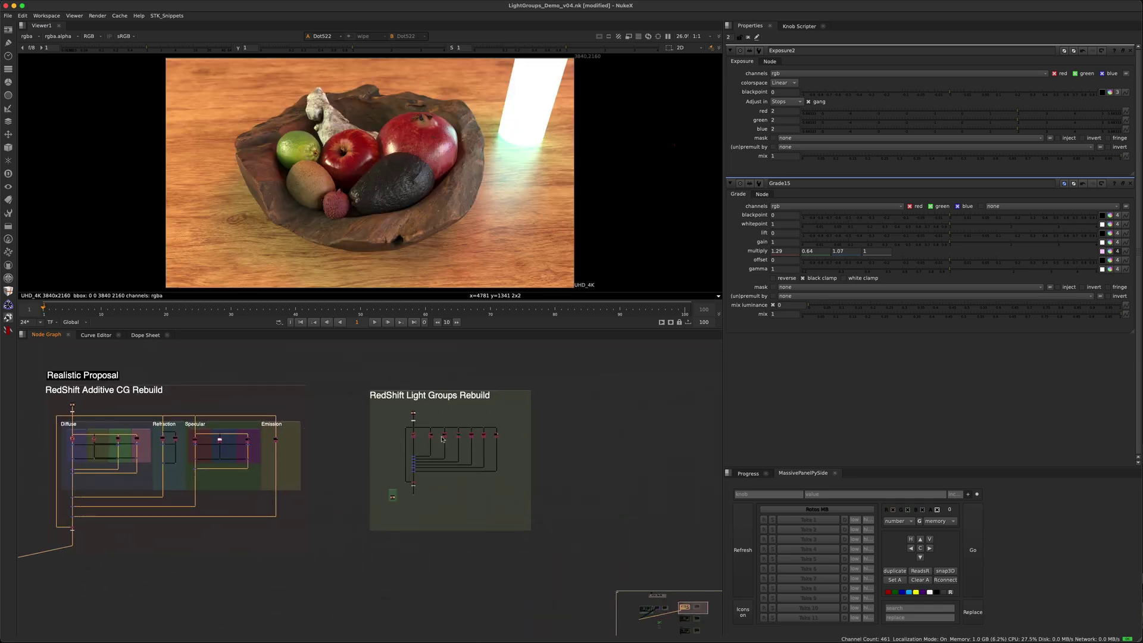
pyautogui.scroll(5, 327, 444)
pyautogui.click(403, 422)
pyautogui.press('1')
pyautogui.click(458, 422)
pyautogui.press('1')
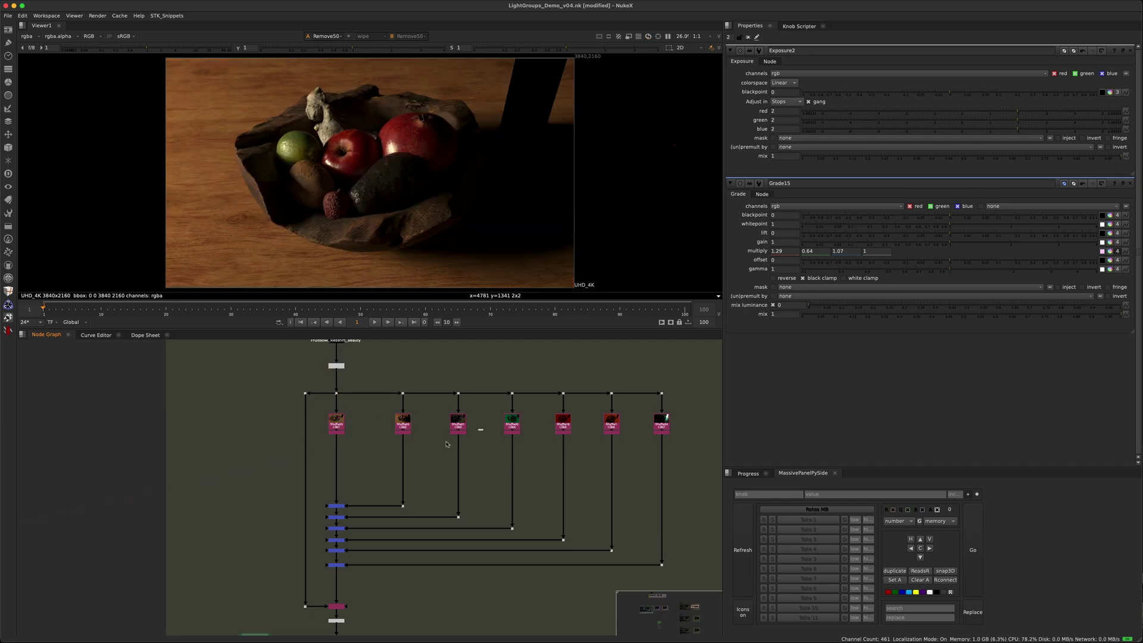
pyautogui.click(511, 422)
pyautogui.press('1')
pyautogui.click(564, 423)
pyautogui.press('1')
pyautogui.click(612, 423)
pyautogui.press('1')
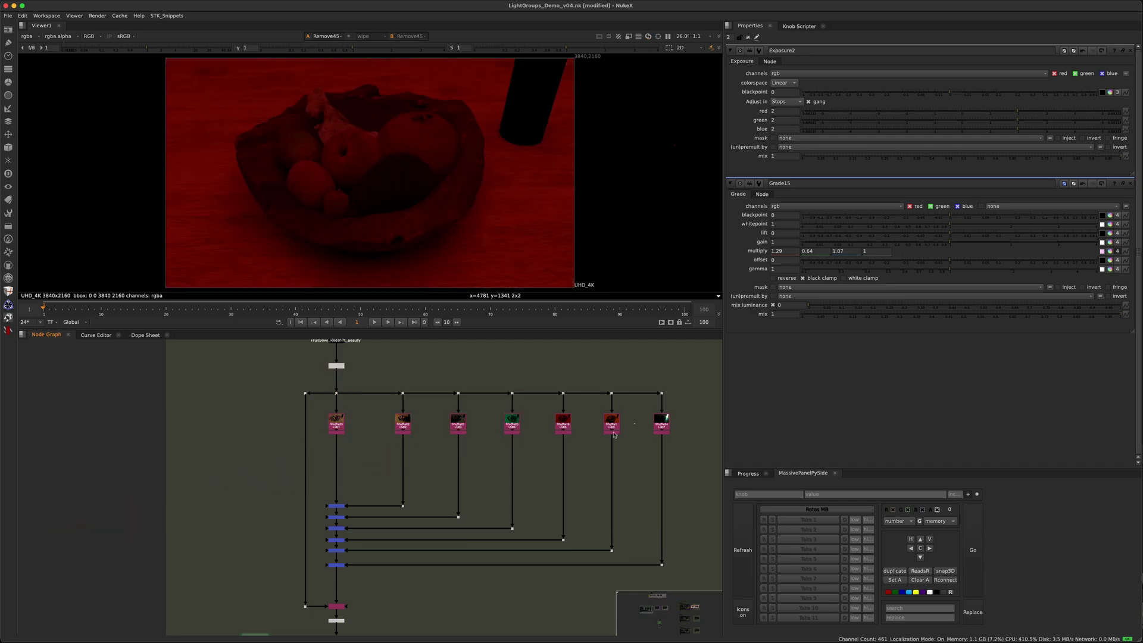
# - Find the Arnold Light Groups Rebuild in the node graph and view its first light group Shuffle nodes
pyautogui.scroll(-8, 506, 420)
pyautogui.moveTo(505, 420); pyautogui.dragTo(505, 488, button='middle')
pyautogui.scroll(8, 536, 476)
pyautogui.click(503, 430)
pyautogui.press('1')
pyautogui.click(572, 429)
pyautogui.press('1')
pyautogui.moveTo(671, 450); pyautogui.dragTo(548, 443, button='middle')
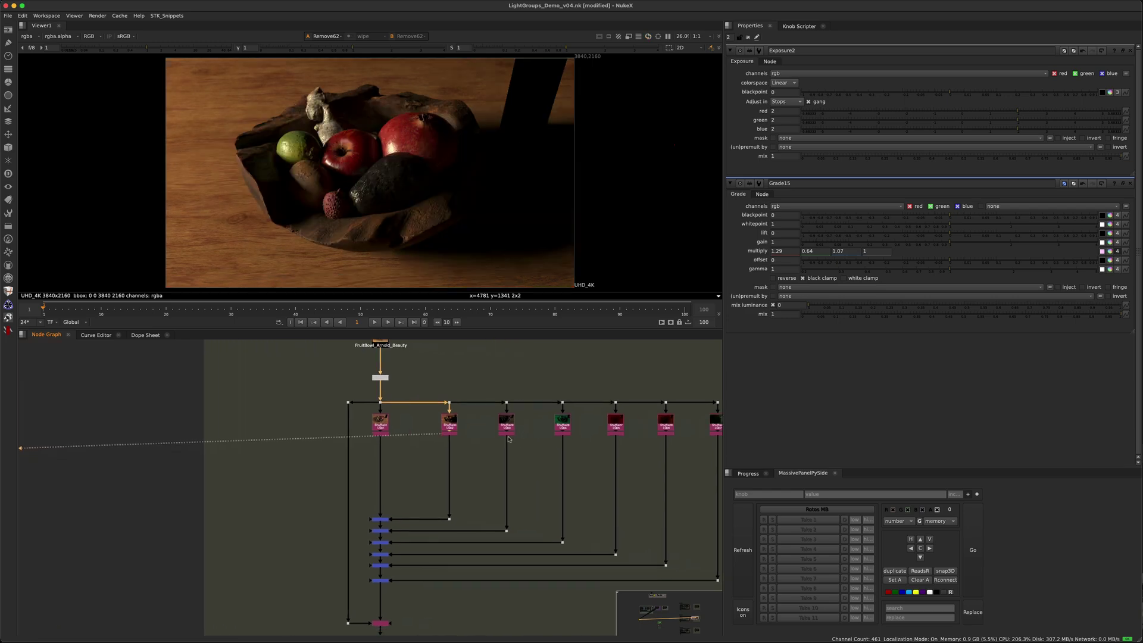
# - View the further light group Shuffle nodes of the Arnold Light Groups Rebuild one at a time
pyautogui.moveTo(548, 444); pyautogui.dragTo(545, 446)
pyautogui.press('1')
pyautogui.moveTo(639, 424); pyautogui.dragTo(604, 446)
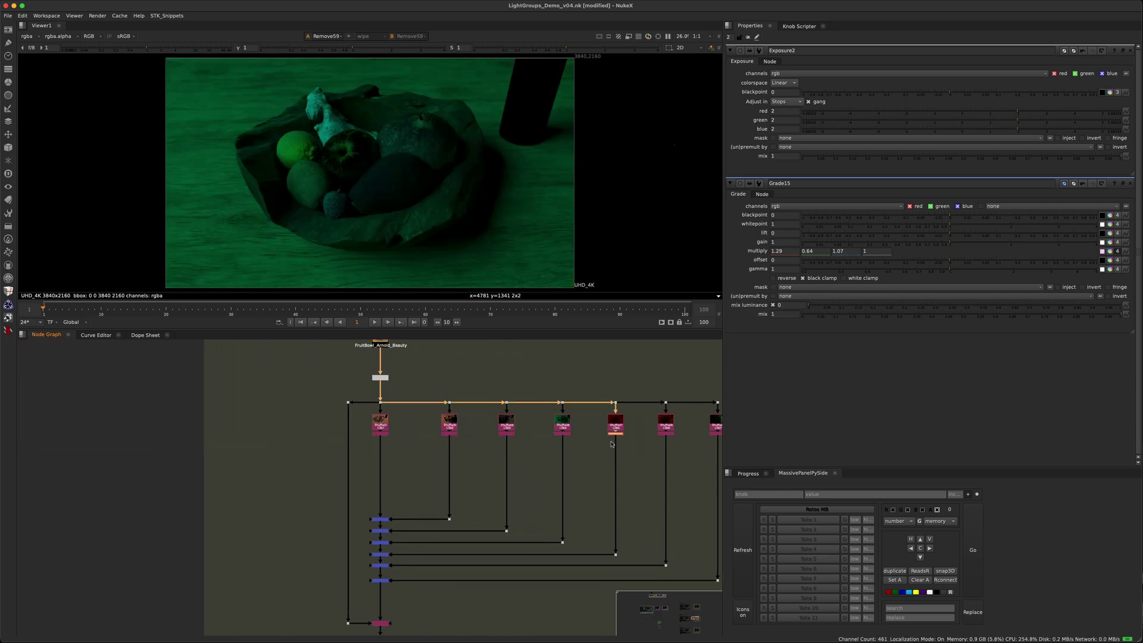
pyautogui.press('1')
pyautogui.moveTo(684, 429); pyautogui.dragTo(610, 423, button='middle')
pyautogui.moveTo(610, 423); pyautogui.dragTo(557, 451)
pyautogui.press('1')
# - Review the Blender rebuild setups alongside the renderer rebuilds, and expand the node graph to fill the whole window
pyautogui.scroll(-10, 557, 450)
pyautogui.moveTo(68, 453); pyautogui.dragTo(366, 429, button='middle')
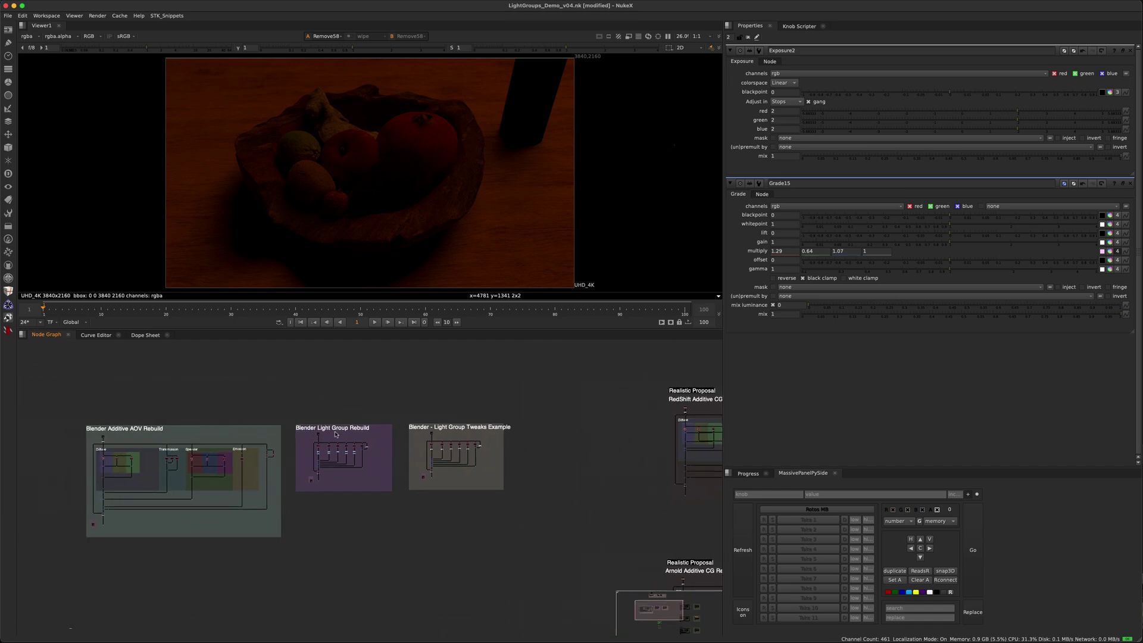
pyautogui.scroll(8, 340, 432)
pyautogui.scroll(-6, 340, 432)
pyautogui.moveTo(247, 445); pyautogui.dragTo(165, 390, button='middle')
pyautogui.scroll(-3, 561, 477)
pyautogui.moveTo(562, 477); pyautogui.dragTo(273, 393, button='middle')
pyautogui.scroll(-3, 273, 392)
pyautogui.moveTo(449, 511); pyautogui.dragTo(441, 555, button='middle')
pyautogui.scroll(-2, 441, 445)
pyautogui.press('space')
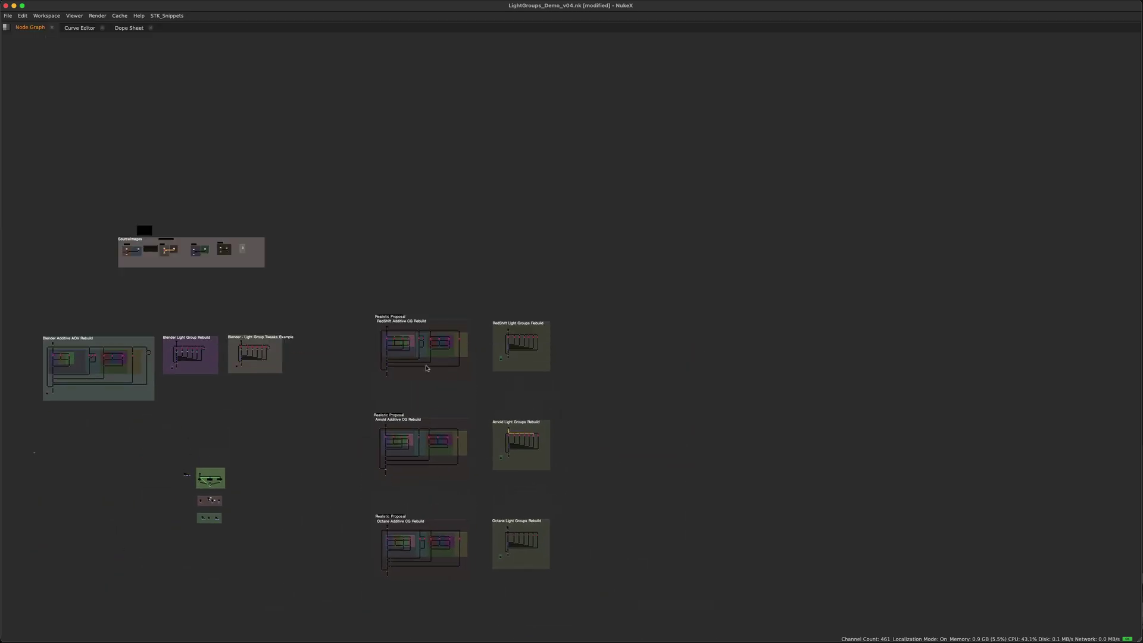
# - Examine the RedShift, Arnold and Octane rebuild setups in the enlarged node graph and select the Octane Realistic Proposal label
pyautogui.scroll(3, 419, 366)
pyautogui.moveTo(310, 254); pyautogui.dragTo(309, 191, button='middle')
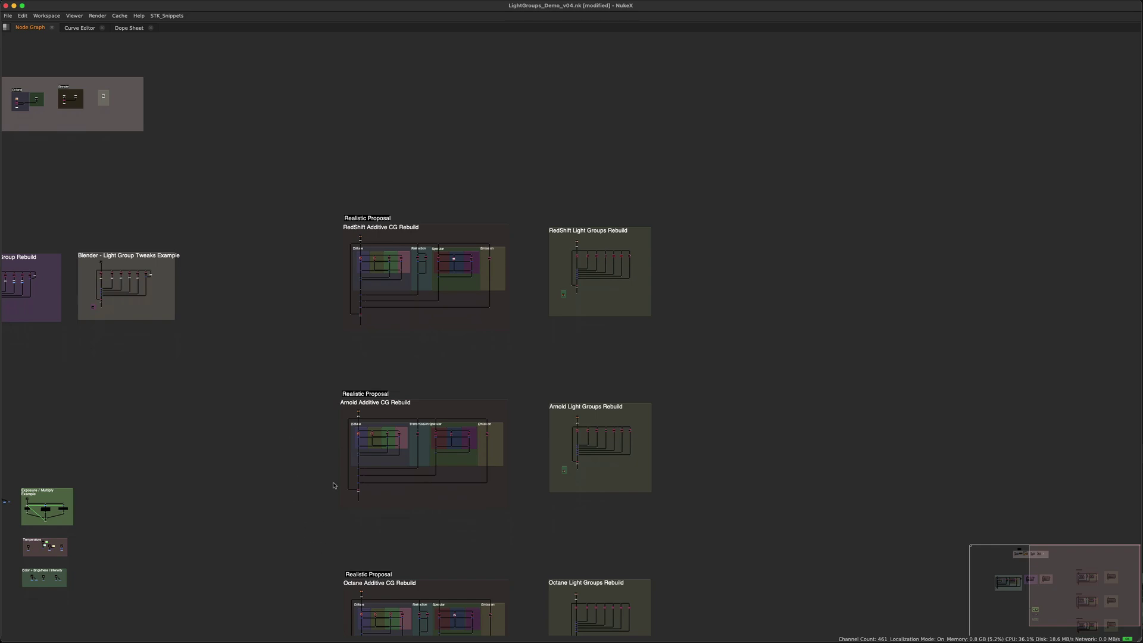
pyautogui.moveTo(324, 591); pyautogui.dragTo(345, 510, button='middle')
pyautogui.click(390, 494)
pyautogui.scroll(-5, 452, 470)
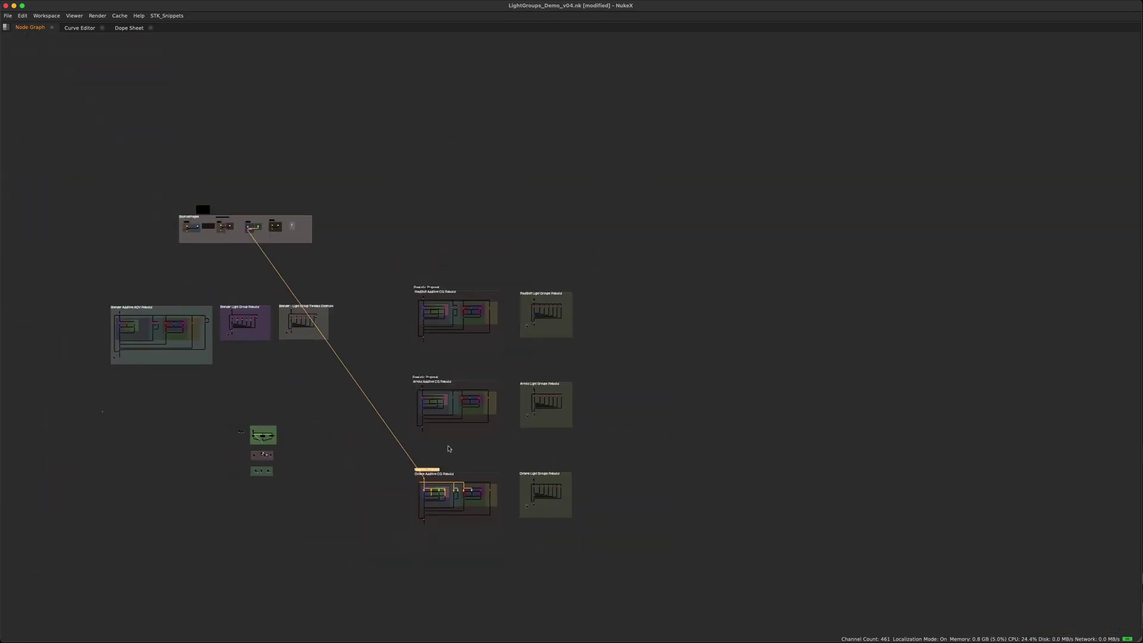
# - Highlight the three Blender setups together in the node graph, and restore the split workspace layout
pyautogui.moveTo(155, 287); pyautogui.dragTo(239, 317, button='middle')
pyautogui.scroll(3, 239, 317)
pyautogui.moveTo(115, 293); pyautogui.dragTo(607, 459)
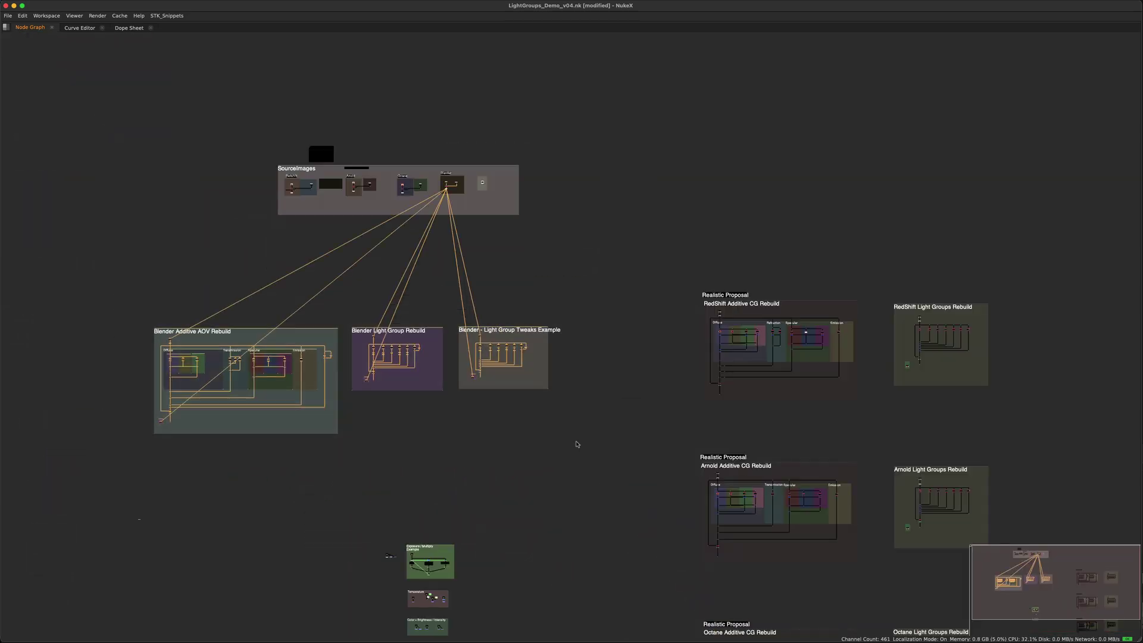
pyautogui.press('space')
pyautogui.scroll(-5, 425, 450)
pyautogui.moveTo(426, 450); pyautogui.dragTo(345, 411, button='middle')
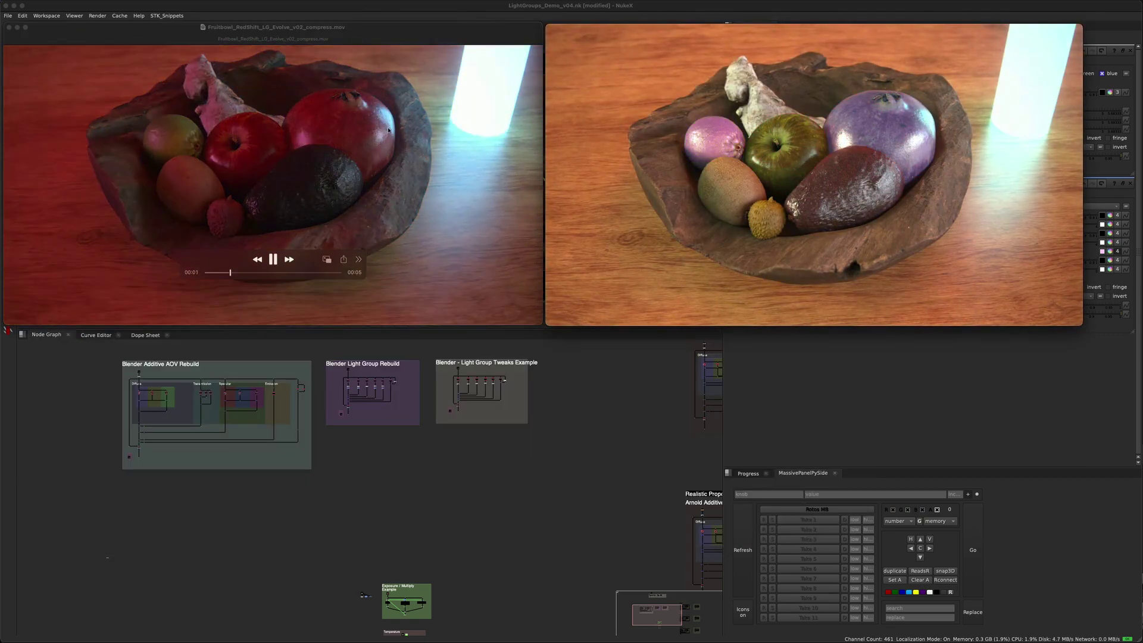
# - Switch to the movie window playing Fruitbowl_RedShift_AOV_Evolve_v02_compress.mov
pyautogui.click(881, 165)
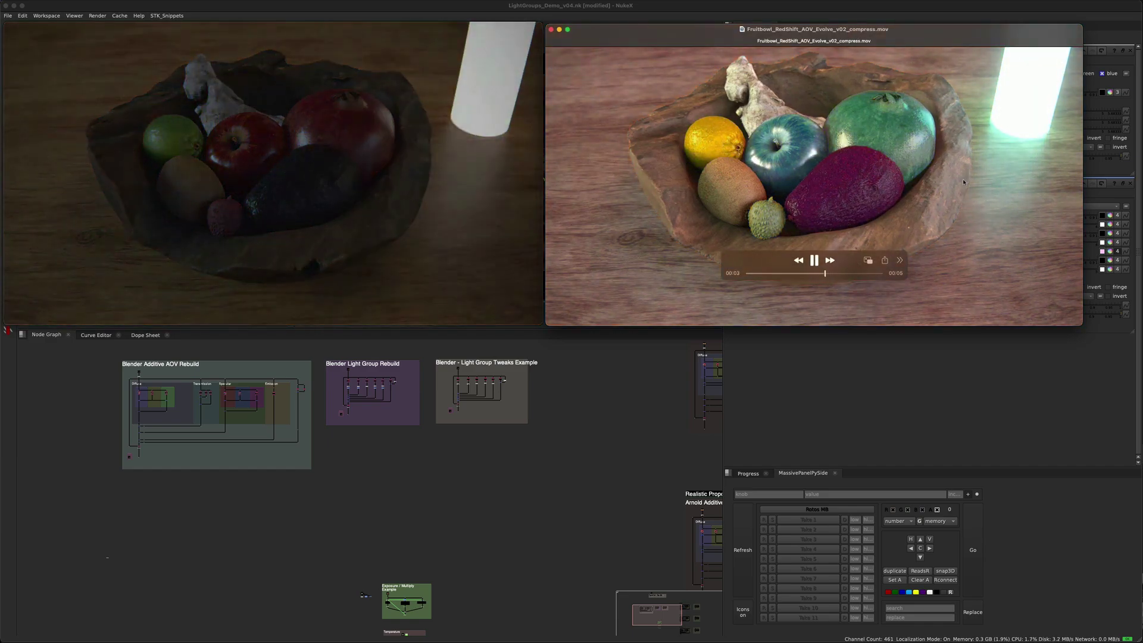